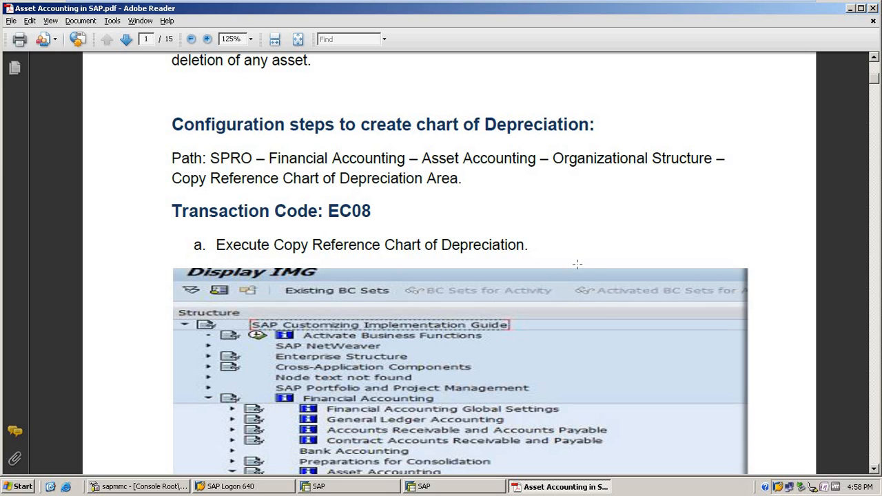
# Step: Switch to the SAP session and open the SAP Reference IMG through transaction SPRO
pyautogui.click(376, 487)
pyautogui.write('as01')
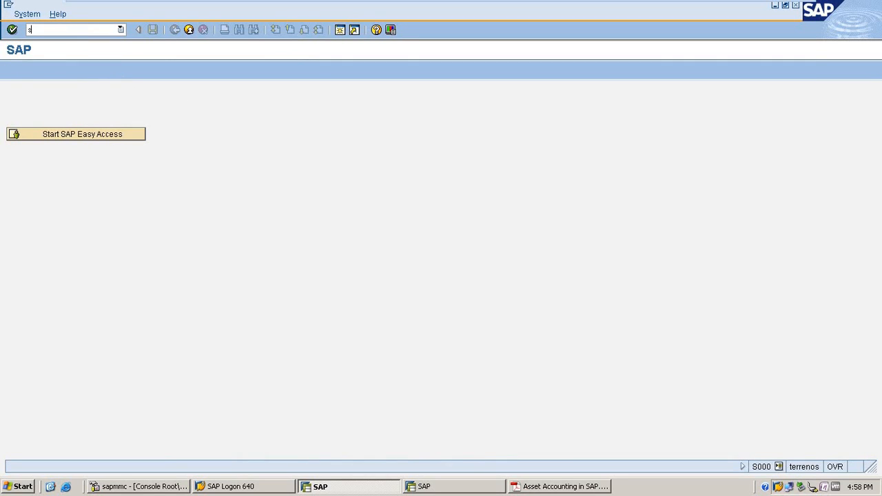
pyautogui.press('Return')
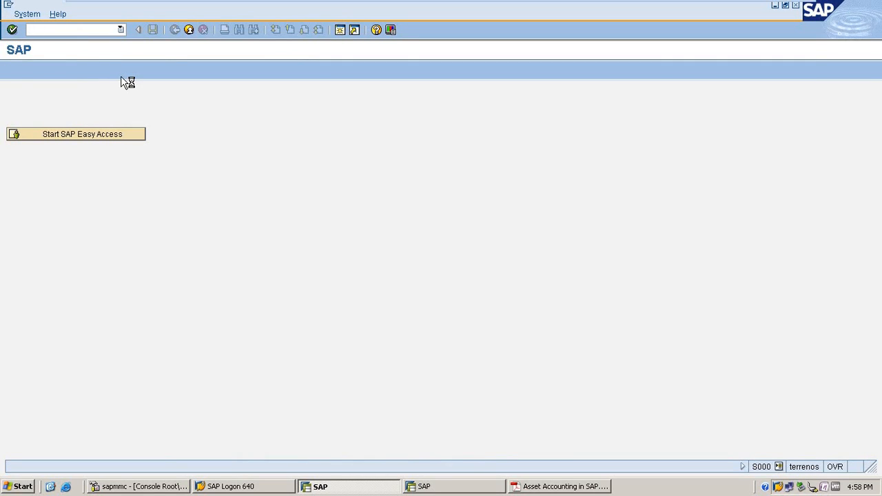
pyautogui.click(51, 70)
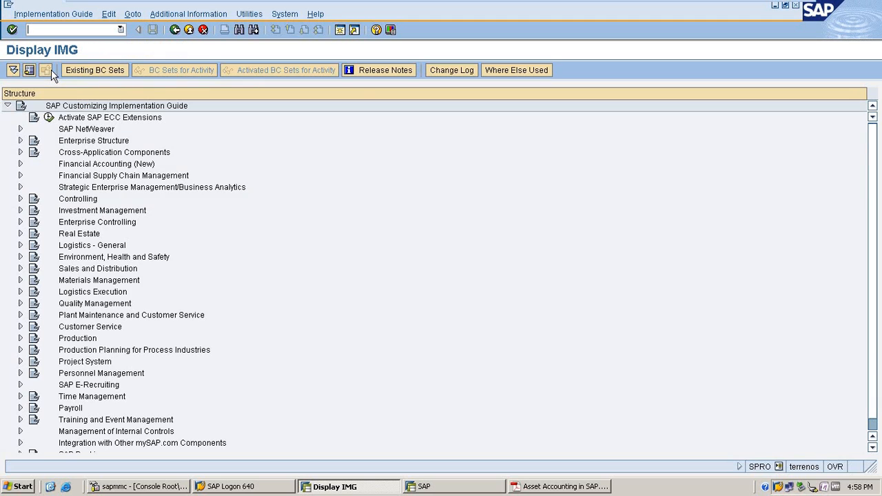
# Step: Expand Financial Accounting (New), Asset Accounting and Organizational Structures in the IMG, checking the path against the PDF guide
pyautogui.click(20, 164)
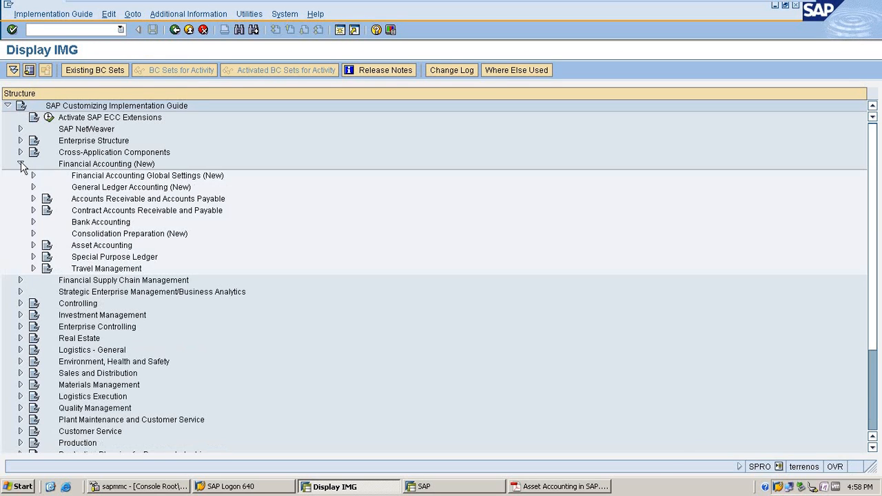
pyautogui.click(32, 245)
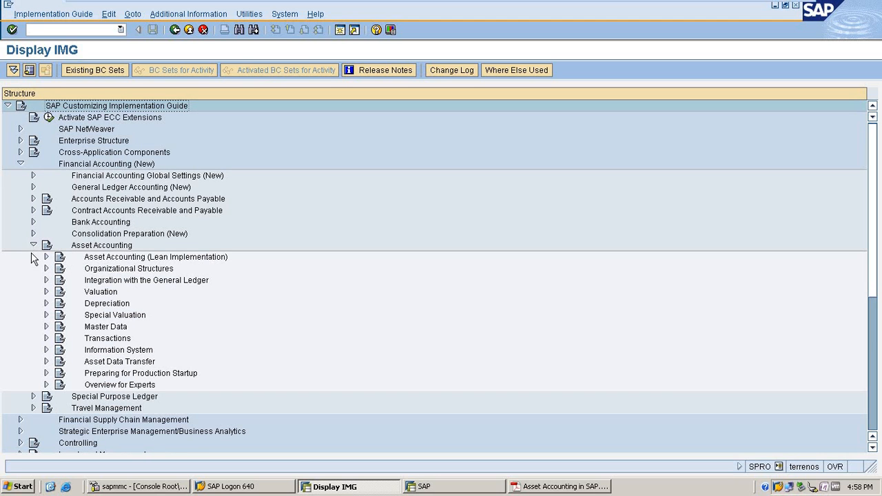
pyautogui.click(586, 488)
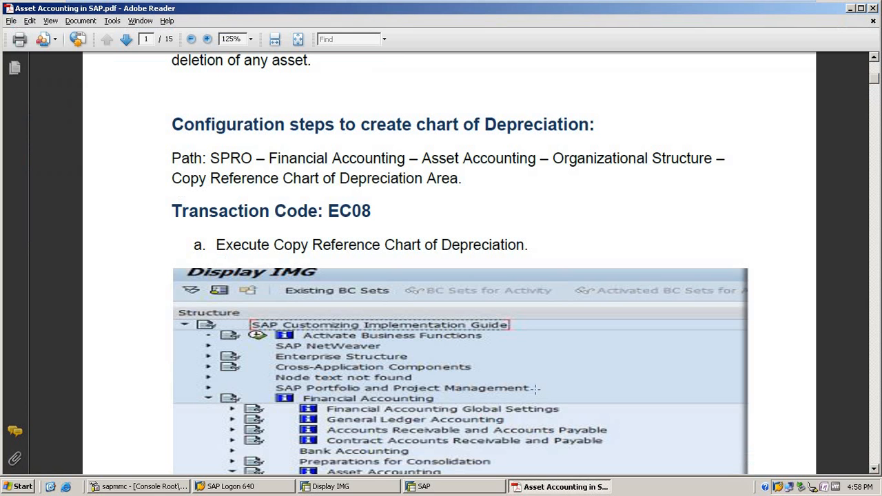
pyautogui.hotkey('alt', 'Tab')
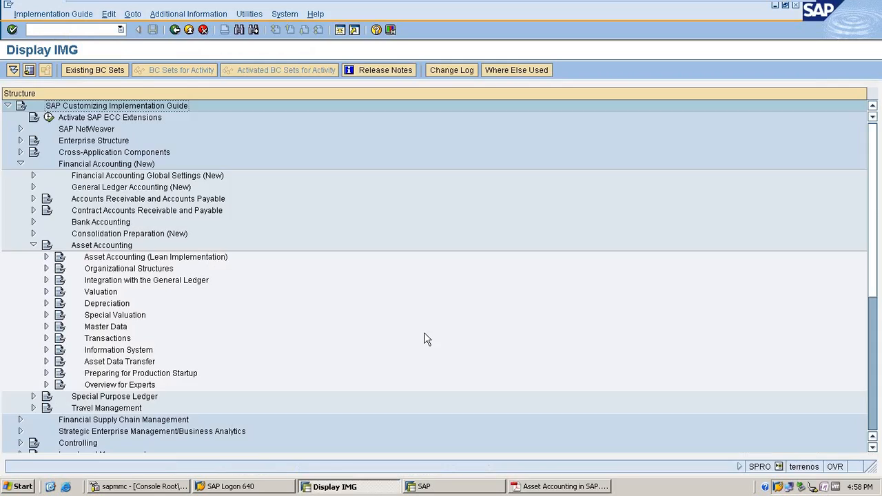
pyautogui.click(46, 268)
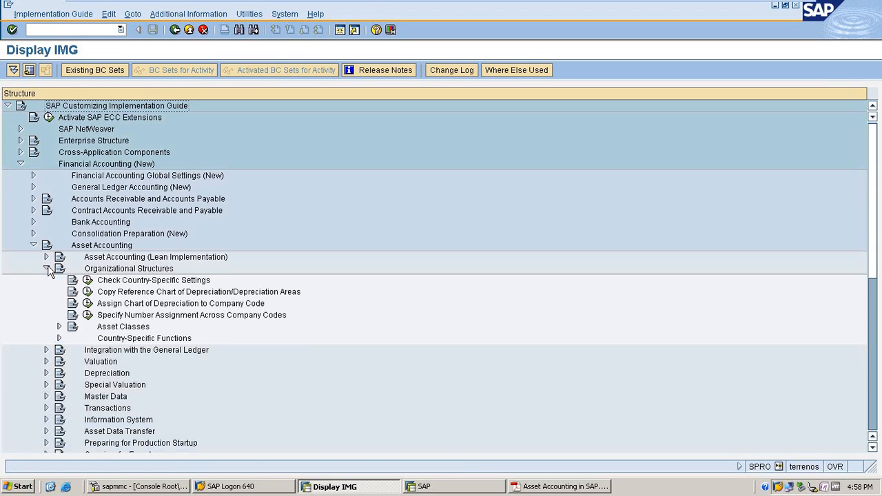
# Step: Execute Copy Reference Chart of Depreciation/Depreciation Areas and open its Copy Reference Chart of Depreciation activity
pyautogui.click(89, 294)
pyautogui.moveTo(193, 99); pyautogui.dragTo(309, 122)
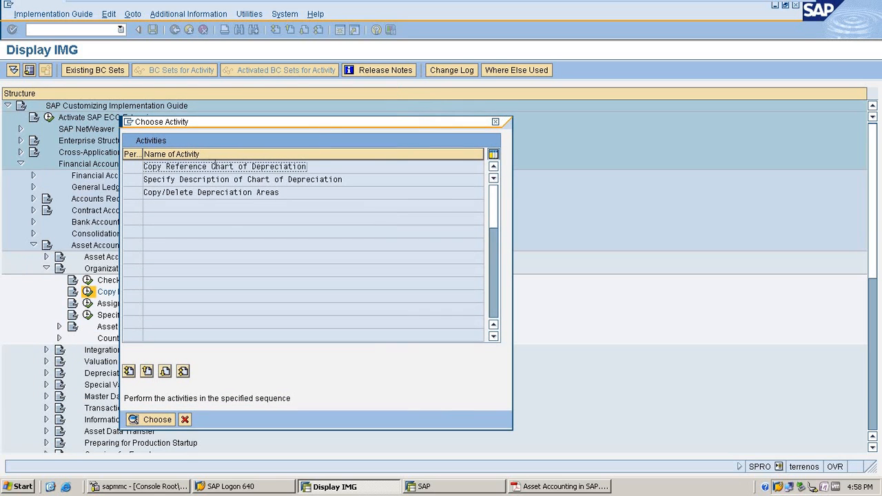
pyautogui.doubleClick(245, 166)
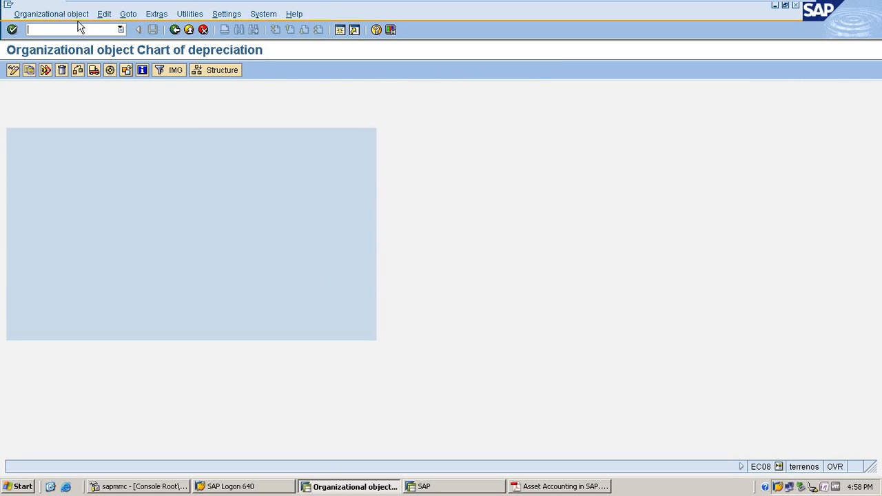
# Step: Start copying the organizational object with 0IN, the sample chart for India, as the source chart of depreciation
pyautogui.click(73, 14)
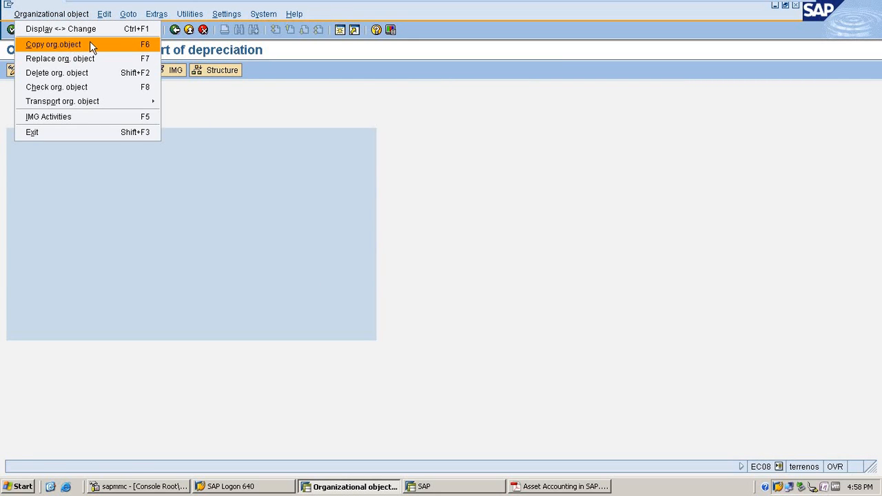
pyautogui.click(90, 44)
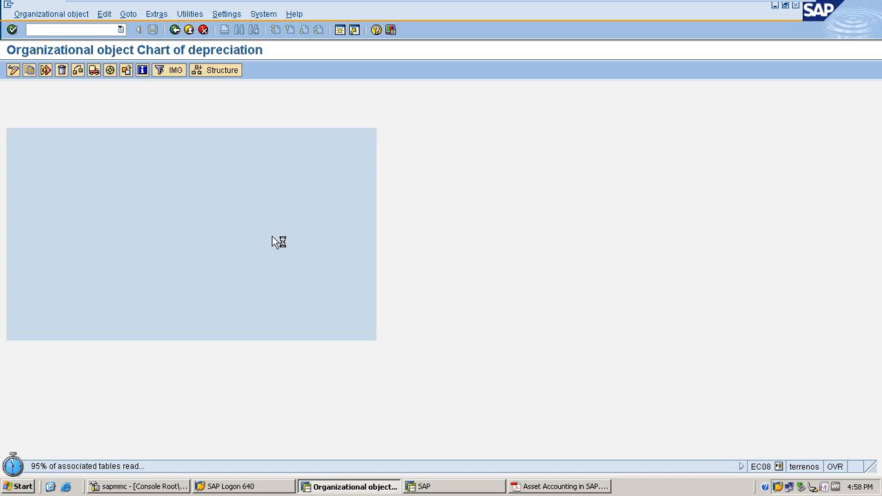
pyautogui.click(146, 166)
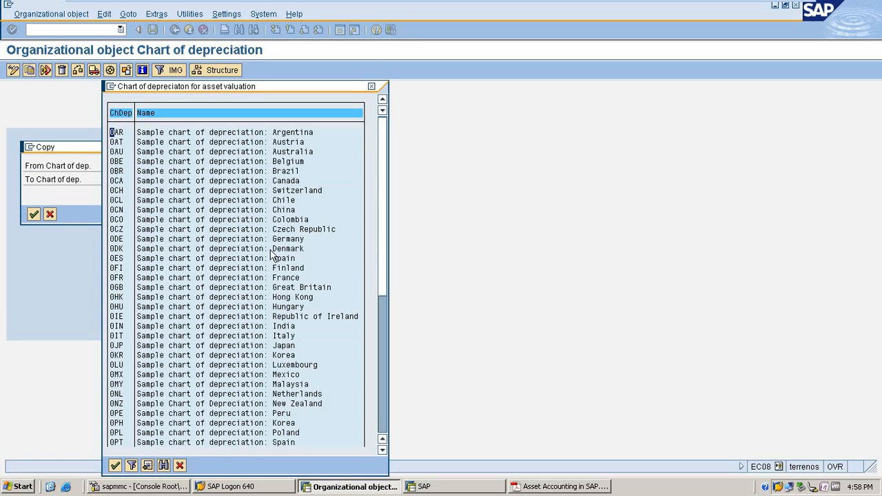
pyautogui.doubleClick(279, 326)
# Step: Set SUCD as the target chart of depreciation and confirm the copy, accepting the number range and address transport notice
pyautogui.click(135, 180)
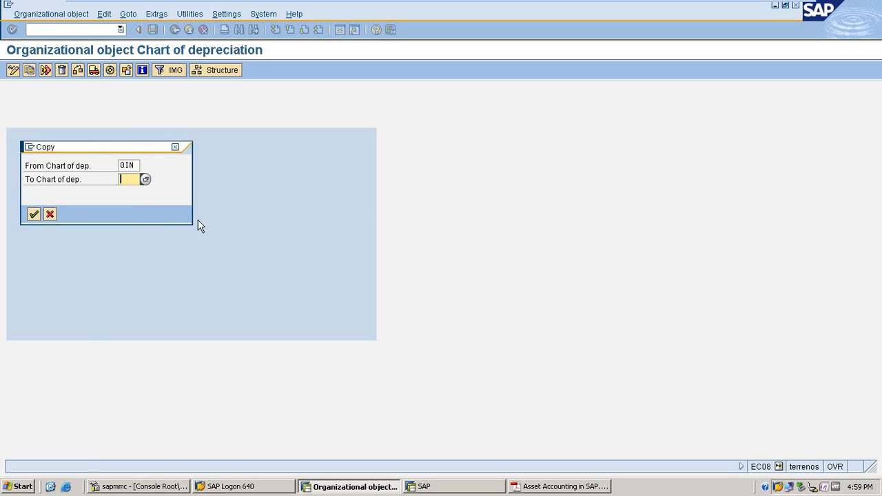
pyautogui.write('su')
pyautogui.press('BackSpace')
pyautogui.press('BackSpace')
pyautogui.write('SU')
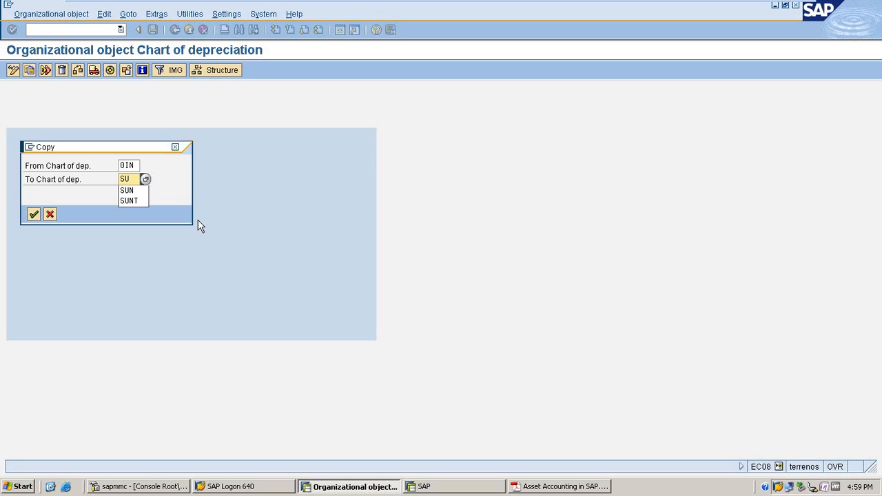
pyautogui.write('CD')
pyautogui.press('Tab')
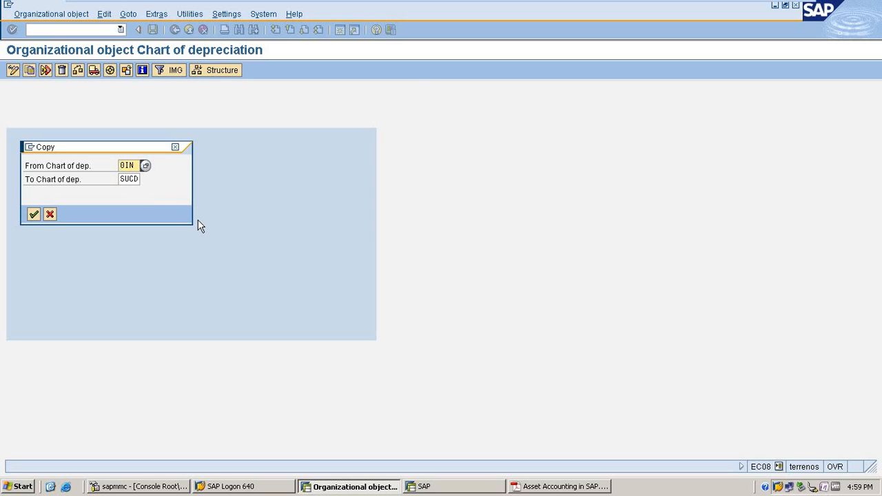
pyautogui.click(129, 179)
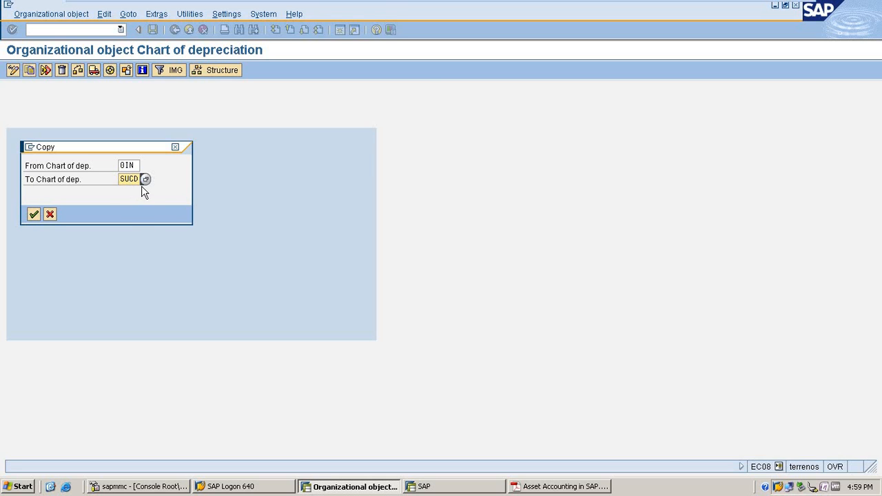
pyautogui.click(34, 214)
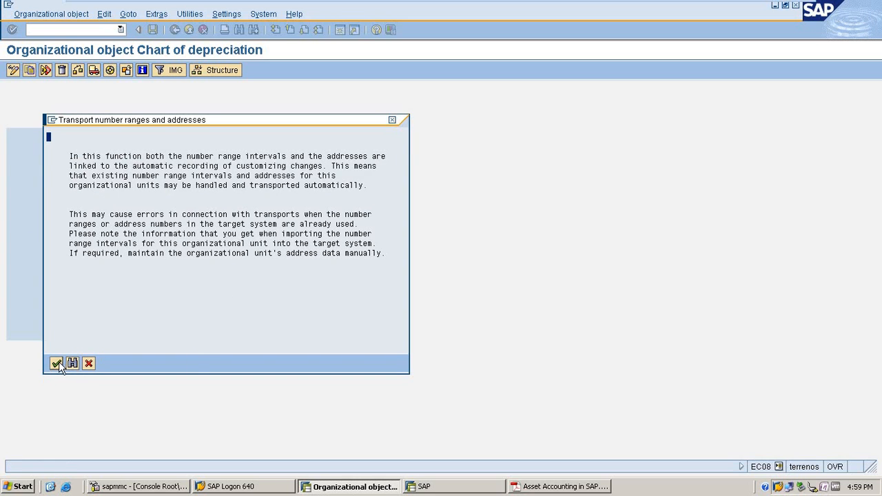
pyautogui.click(57, 362)
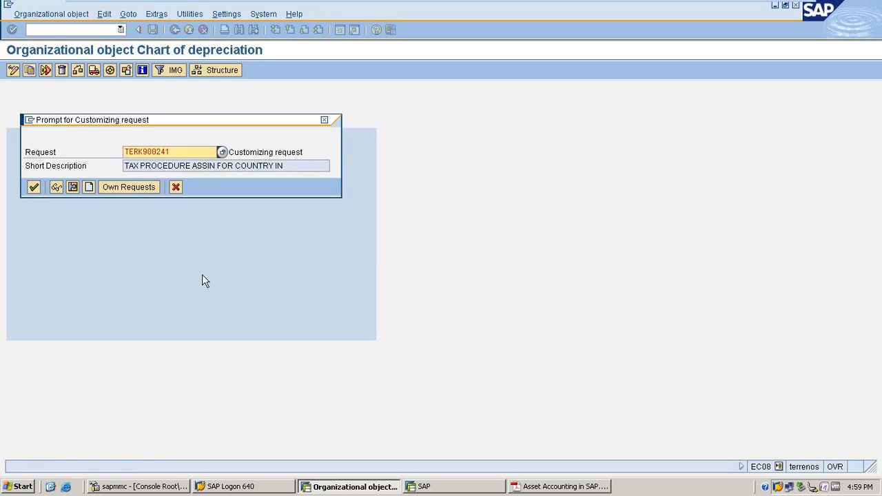
# Step: Create a customizing request with the short description "Chart Of Depreciation For SUN Company" and save it
pyautogui.moveTo(167, 124); pyautogui.dragTo(214, 140)
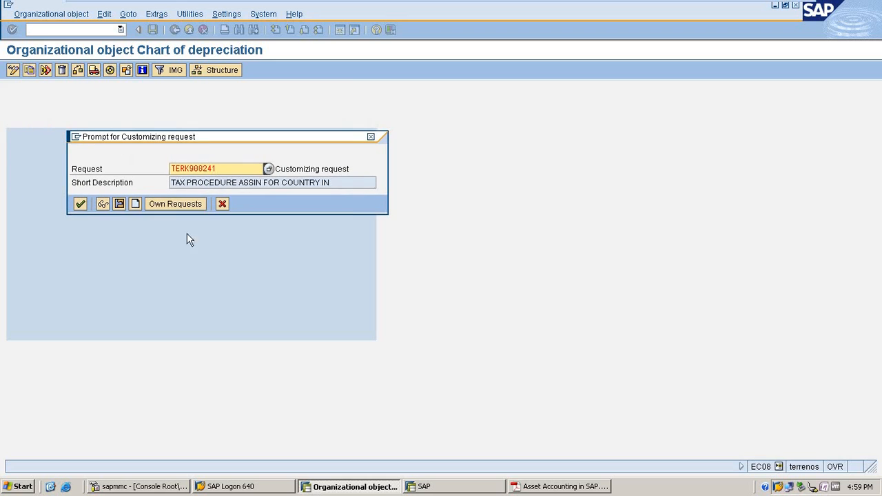
pyautogui.click(135, 204)
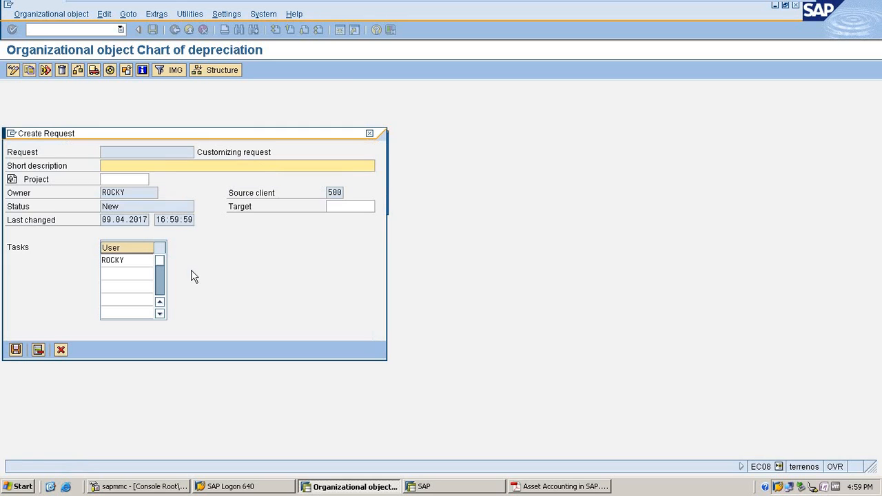
pyautogui.write('cH')
pyautogui.press('BackSpace')
pyautogui.press('BackSpace')
pyautogui.write('Chart O De')
pyautogui.press('BackSpace')
pyautogui.press('BackSpace')
pyautogui.press('BackSpace')
pyautogui.write('f Depre')
pyautogui.write('ciation')
pyautogui.write(' For ')
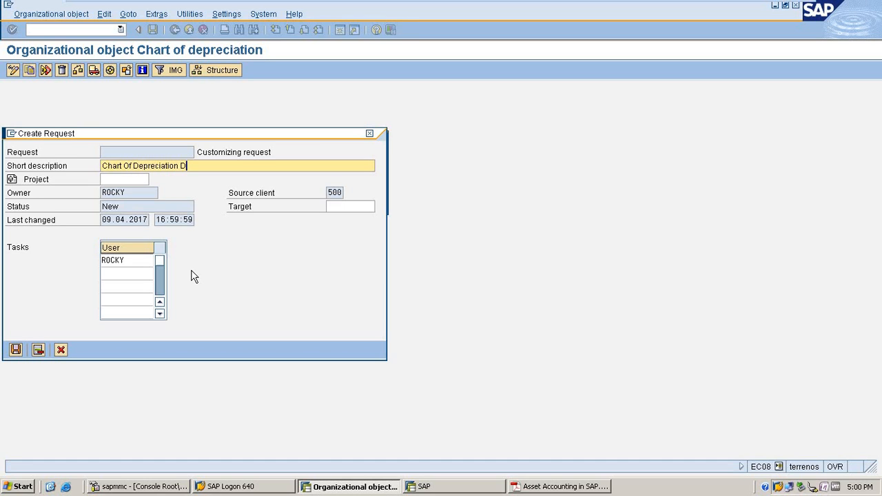
pyautogui.write('U')
pyautogui.press('BackSpace')
pyautogui.write('SUN Company')
pyautogui.click(15, 349)
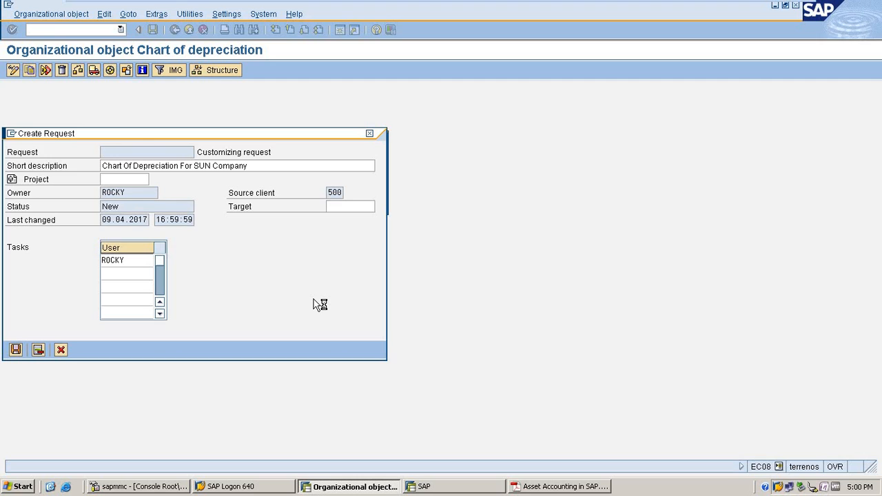
# Step: Run the chart copy under the new customizing request and return to the activity list
pyautogui.click(79, 203)
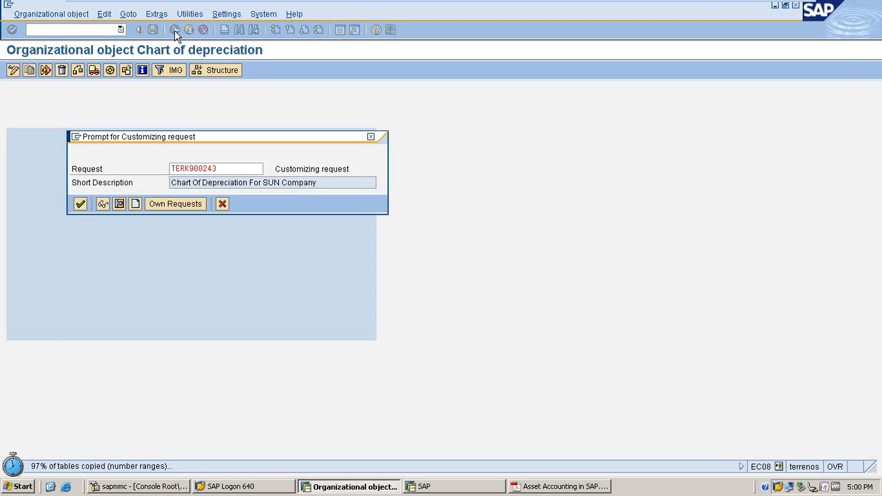
pyautogui.press('Return')
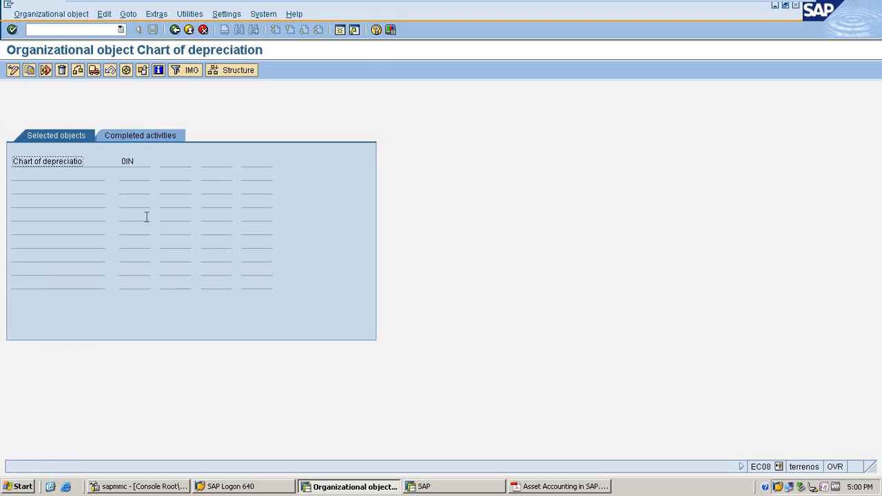
pyautogui.click(177, 30)
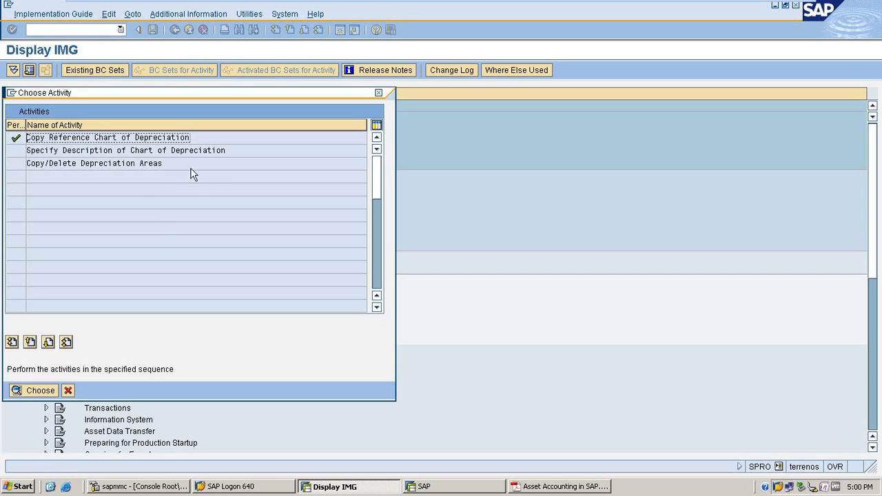
# Step: Open the Specify Description of Chart of Depreciation activity and position the list at entry SUCD
pyautogui.doubleClick(153, 150)
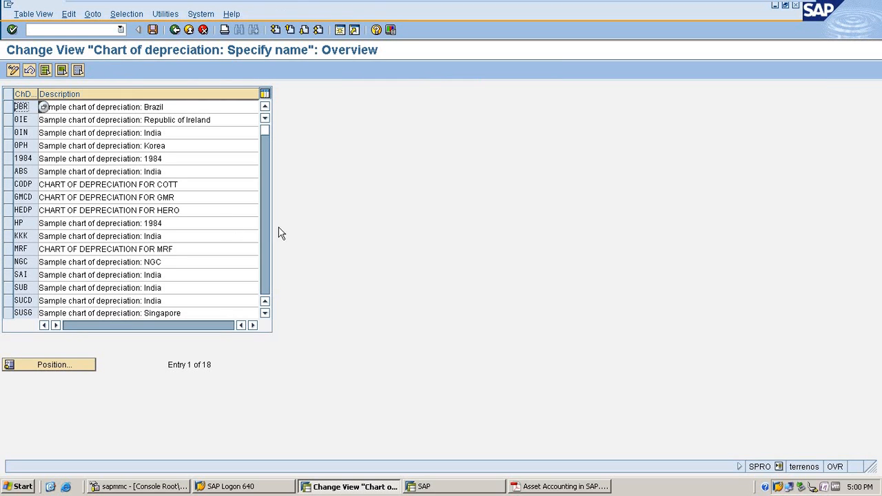
pyautogui.click(58, 370)
pyautogui.write('sucd')
pyautogui.press('Return')
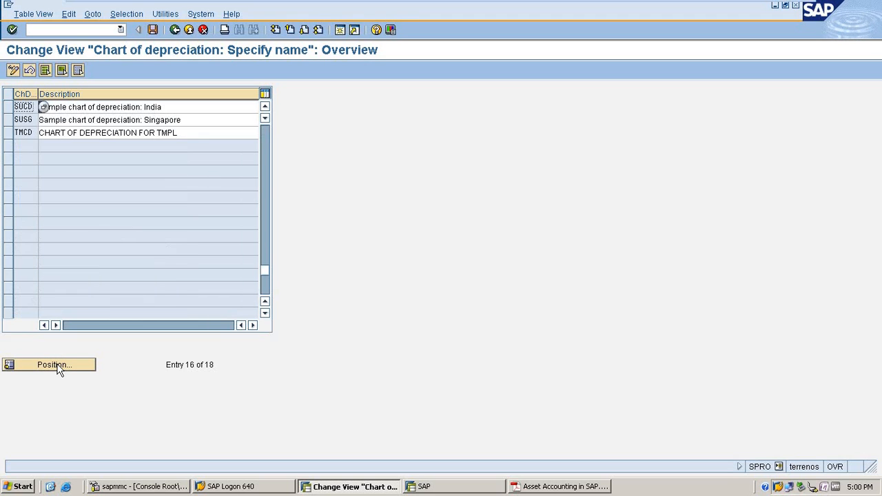
# Step: Replace the SUCD description with "Chart of Depreciation For SUN" and save it under the SUN Company customizing request
pyautogui.click(226, 107)
pyautogui.press('BackSpace')
pyautogui.press('BackSpace')
pyautogui.press('BackSpace')
pyautogui.press('BackSpace')
pyautogui.press('BackSpace')
pyautogui.press('BackSpace')
pyautogui.press('BackSpace')
pyautogui.press('BackSpace')
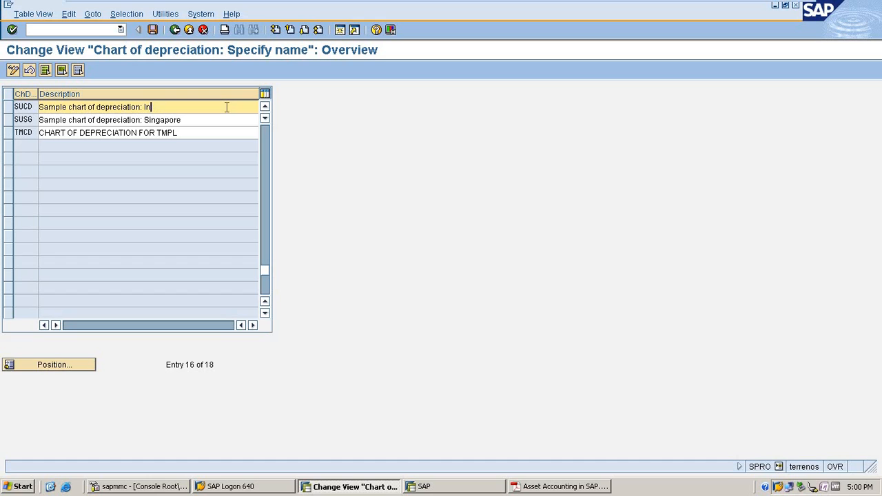
pyautogui.press('BackSpace')
pyautogui.press('BackSpace')
pyautogui.press('BackSpace')
pyautogui.press('BackSpace')
pyautogui.press('BackSpace')
pyautogui.press('BackSpace')
pyautogui.press('BackSpace')
pyautogui.press('BackSpace')
pyautogui.press('BackSpace')
pyautogui.press('BackSpace')
pyautogui.press('BackSpace')
pyautogui.press('BackSpace')
pyautogui.press('BackSpace')
pyautogui.press('BackSpace')
pyautogui.press('BackSpace')
pyautogui.press('BackSpace')
pyautogui.press('BackSpace')
pyautogui.press('BackSpace')
pyautogui.press('BackSpace')
pyautogui.press('BackSpace')
pyautogui.press('BackSpace')
pyautogui.press('BackSpace')
pyautogui.press('BackSpace')
pyautogui.press('BackSpace')
pyautogui.press('BackSpace')
pyautogui.press('BackSpace')
pyautogui.press('BackSpace')
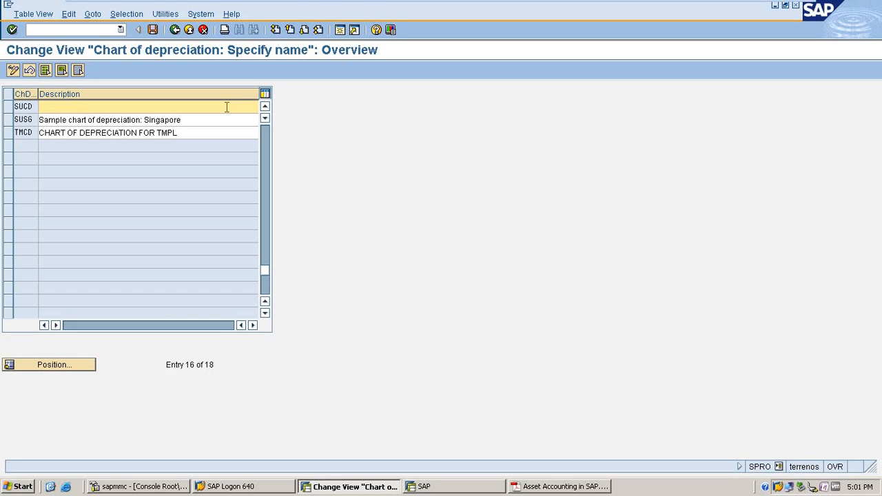
pyautogui.write('Chart of Depreciation For SUN')
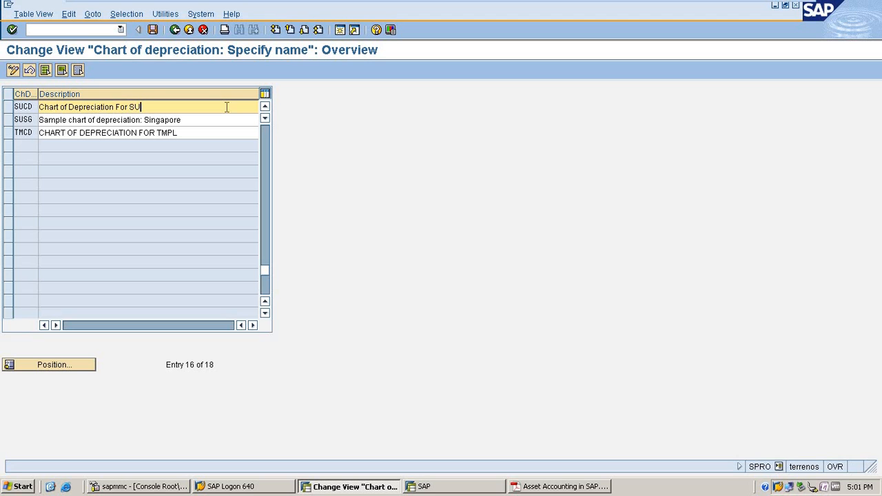
pyautogui.click(152, 30)
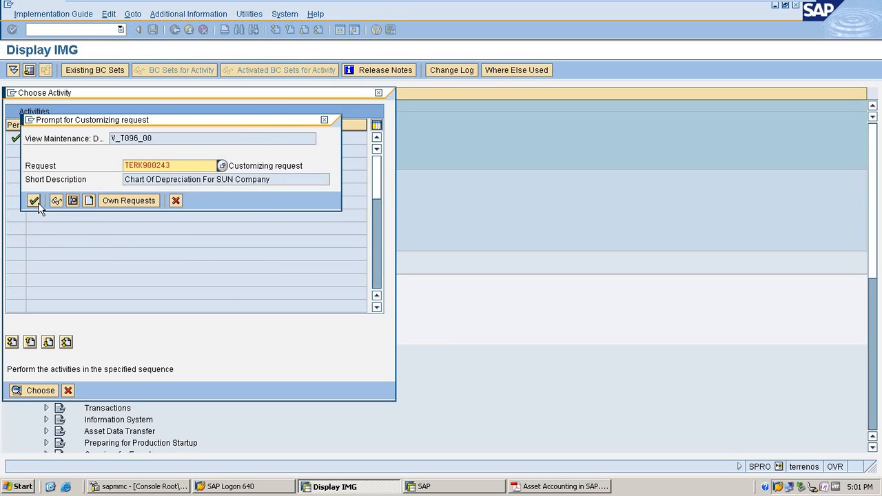
pyautogui.click(38, 203)
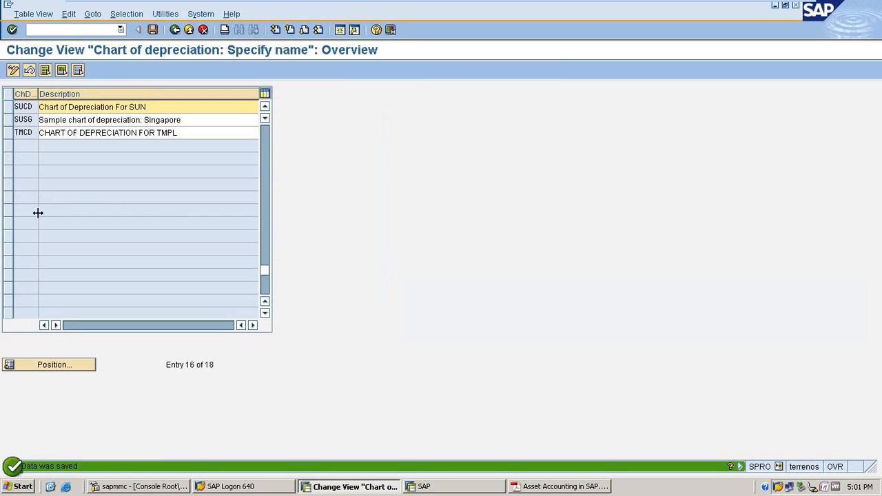
# Step: Return to the activity list and open Copy/Delete Depreciation Areas for chart of depreciation SUCD
pyautogui.click(174, 29)
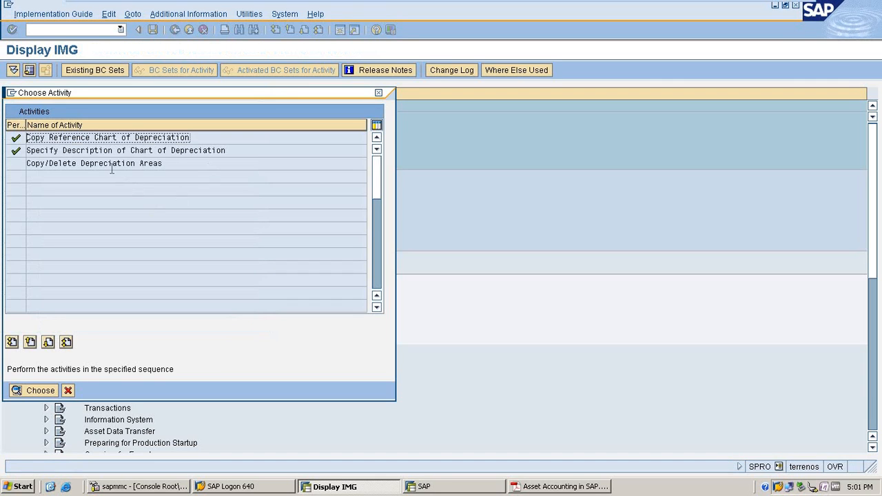
pyautogui.doubleClick(154, 163)
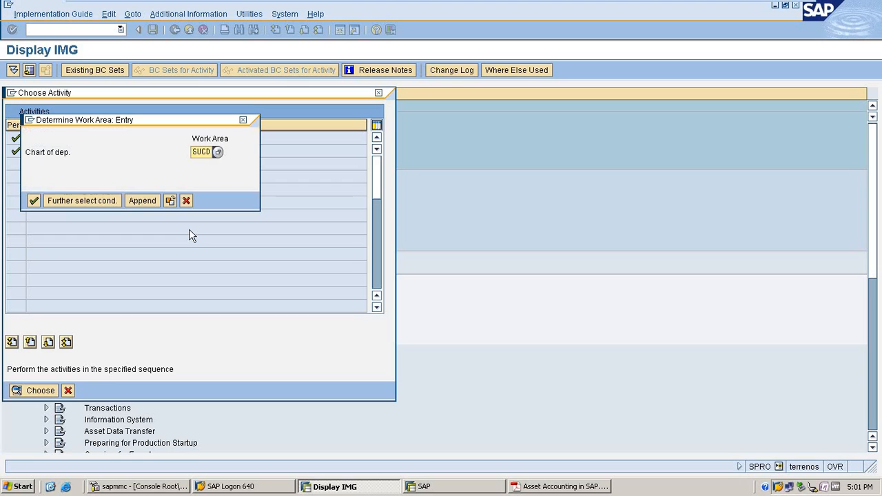
pyautogui.press('Return')
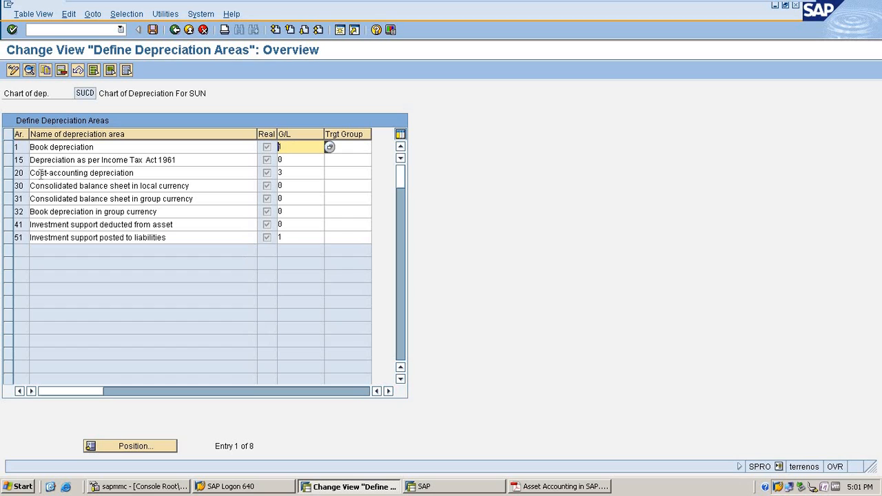
# Step: Delete depreciation areas 15, 20, 30, 31, 32, 41 and 51 from SUCD and save under the SUN Company customizing request
pyautogui.moveTo(8, 237); pyautogui.dragTo(11, 178)
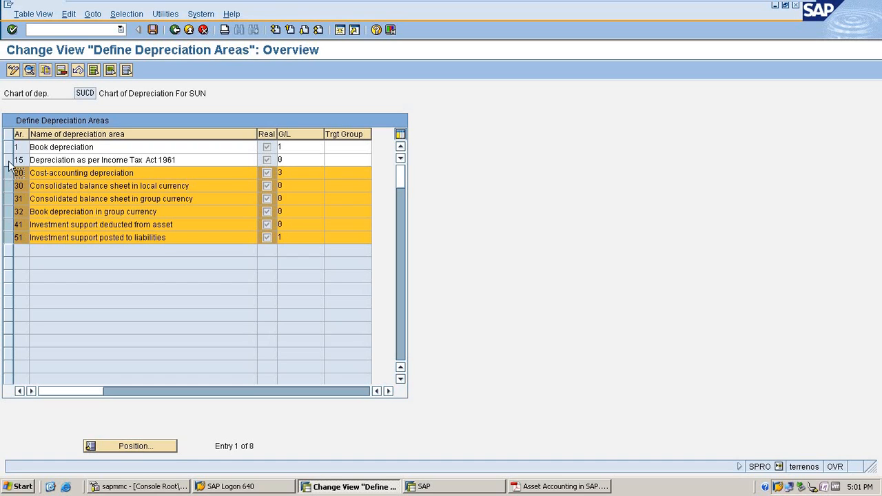
pyautogui.click(8, 160)
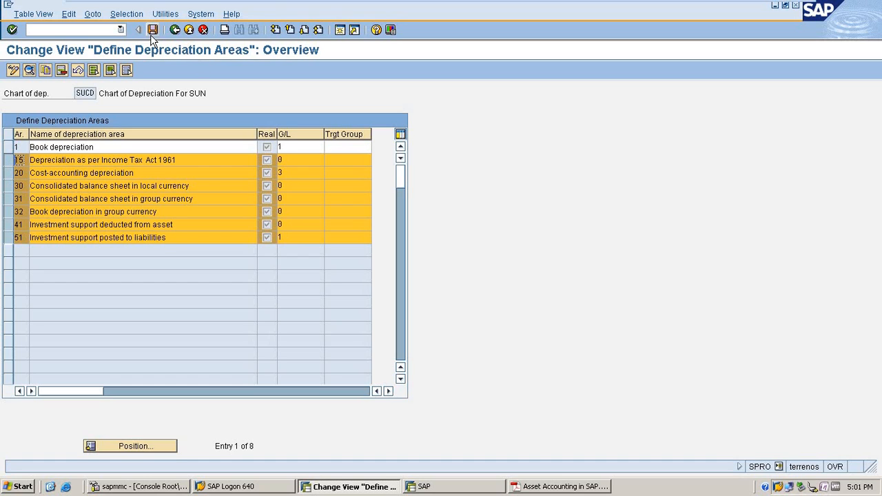
pyautogui.click(61, 73)
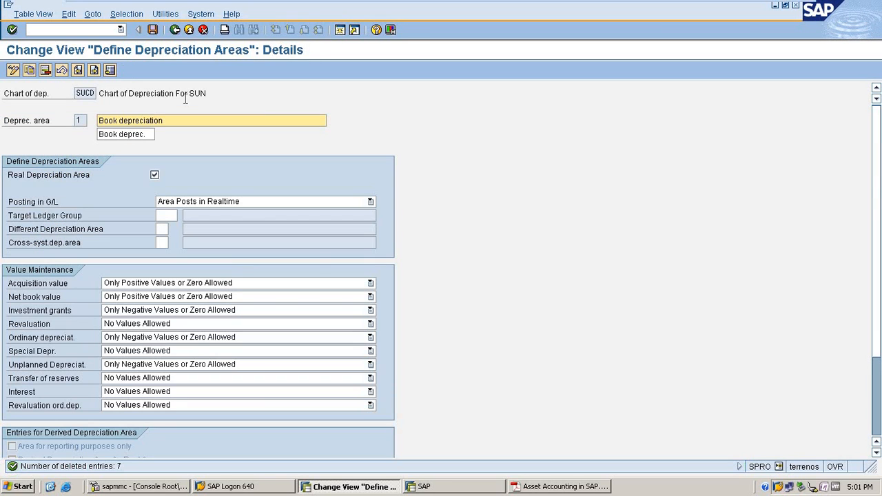
pyautogui.click(153, 32)
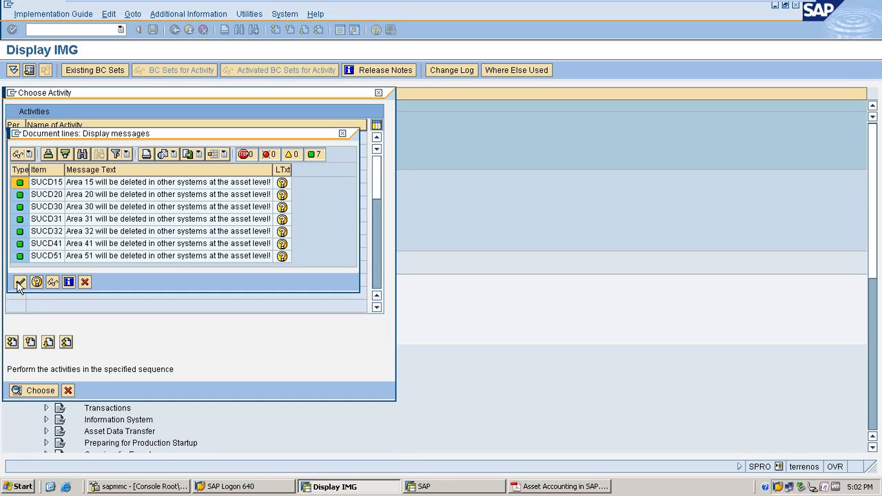
pyautogui.click(20, 284)
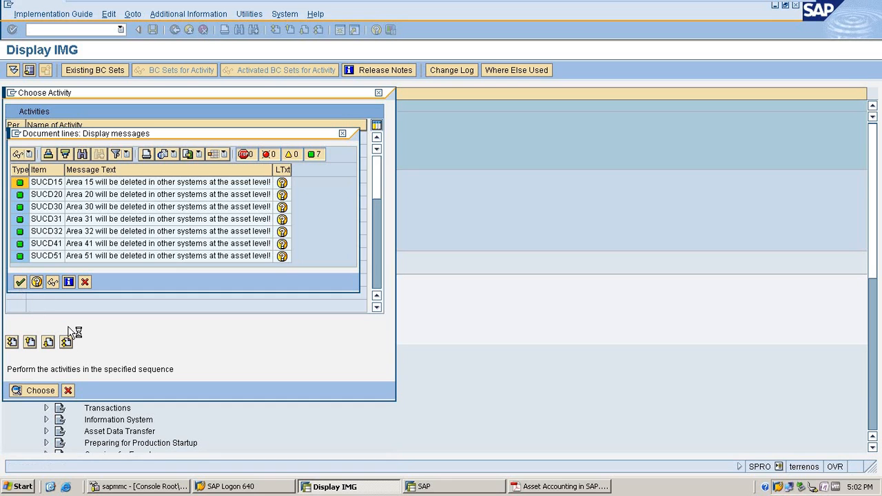
pyautogui.click(33, 201)
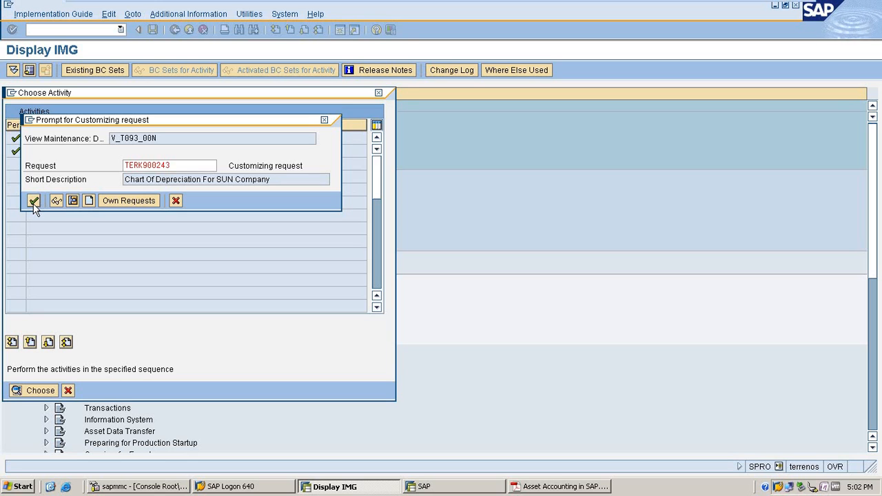
pyautogui.click(34, 202)
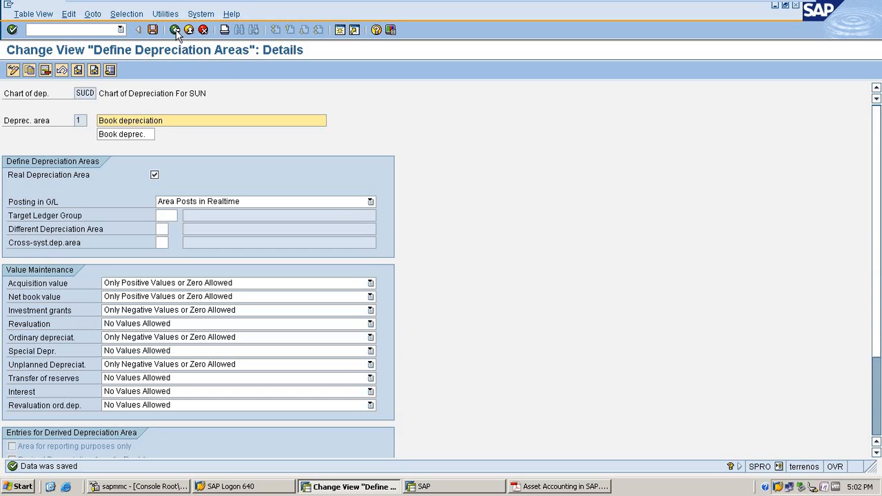
# Step: Switch to the Asset Accounting PDF in Adobe Reader and review the configuration steps for creating the chart of depreciation
pyautogui.click(605, 486)
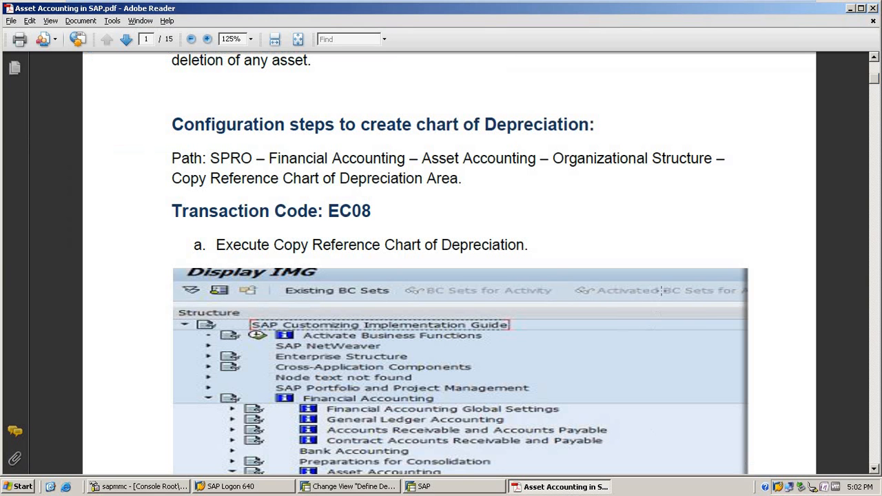
pyautogui.scroll(-3, 662, 290)
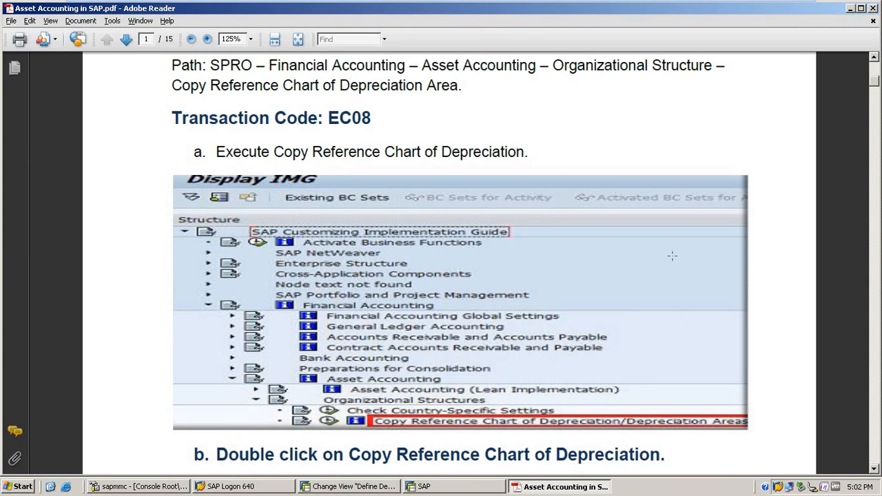
pyautogui.scroll(-4, 678, 278)
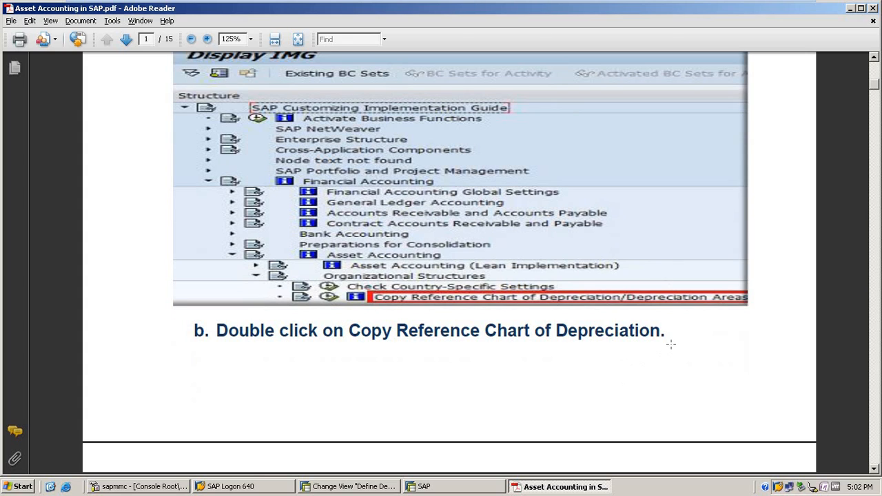
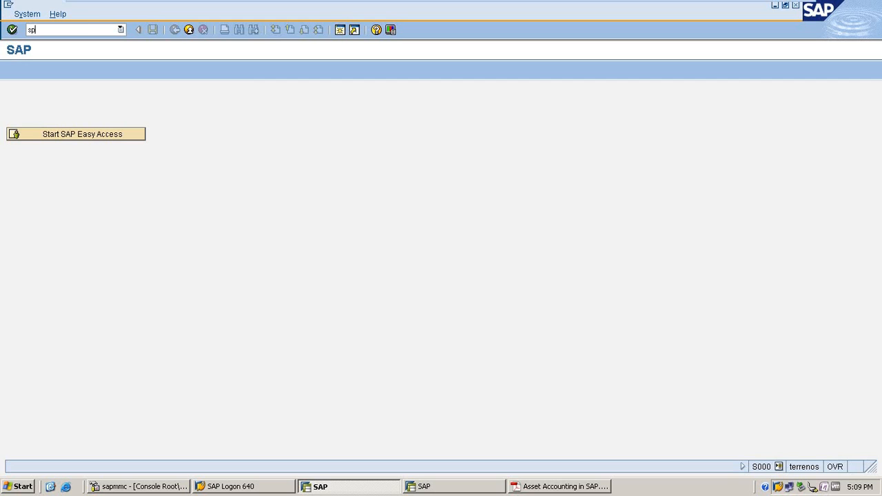
pyautogui.press('Return')
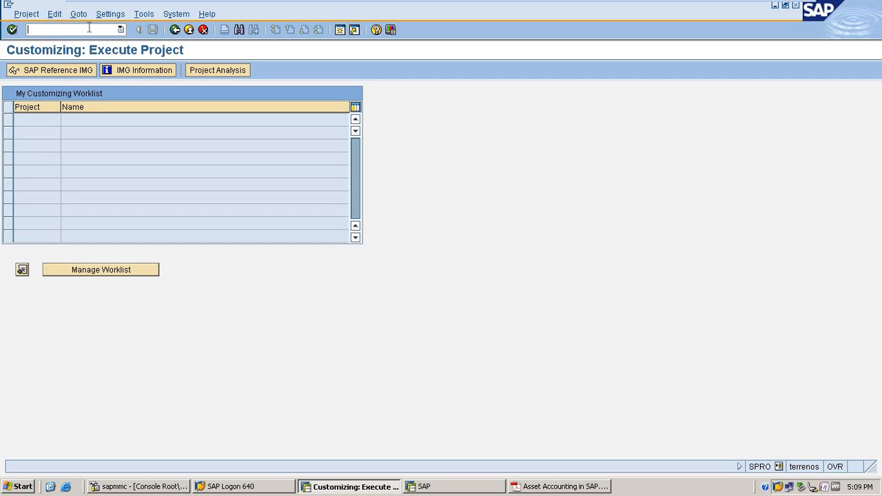
pyautogui.write('/n')
pyautogui.press('Return')
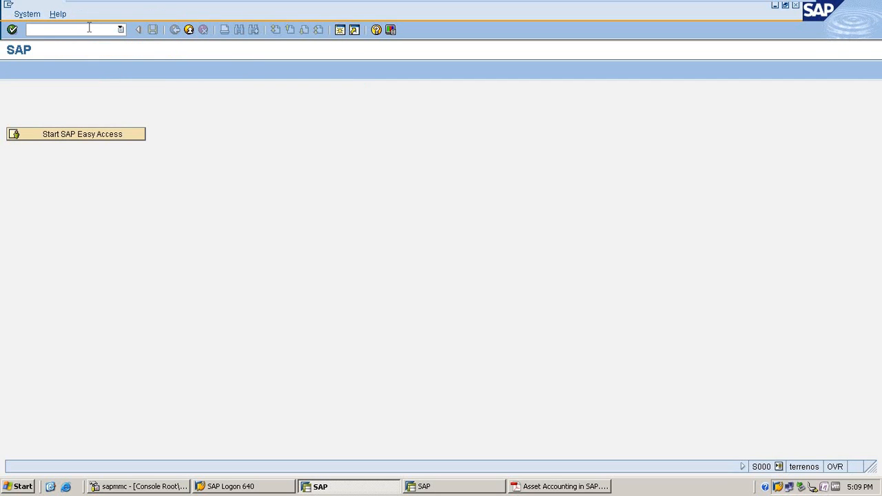
# Step: Start transaction SPRO and display the SAP Reference IMG
pyautogui.write('spro')
pyautogui.press('Return')
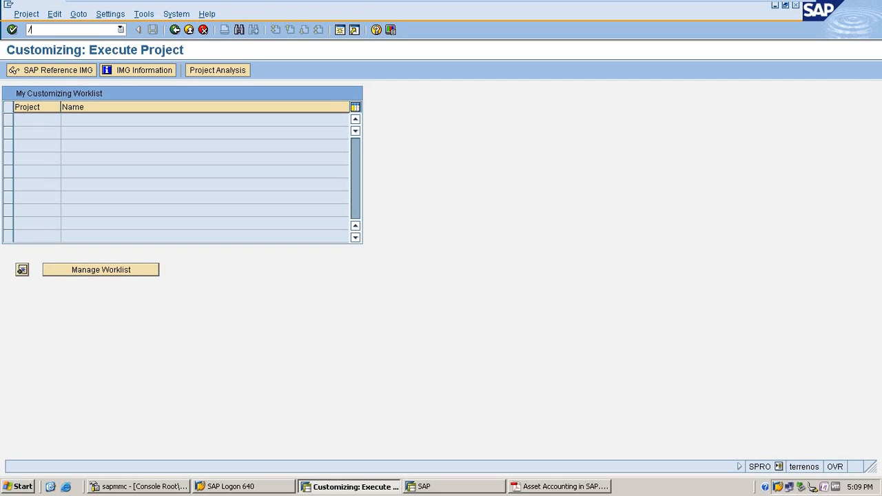
pyautogui.click(70, 67)
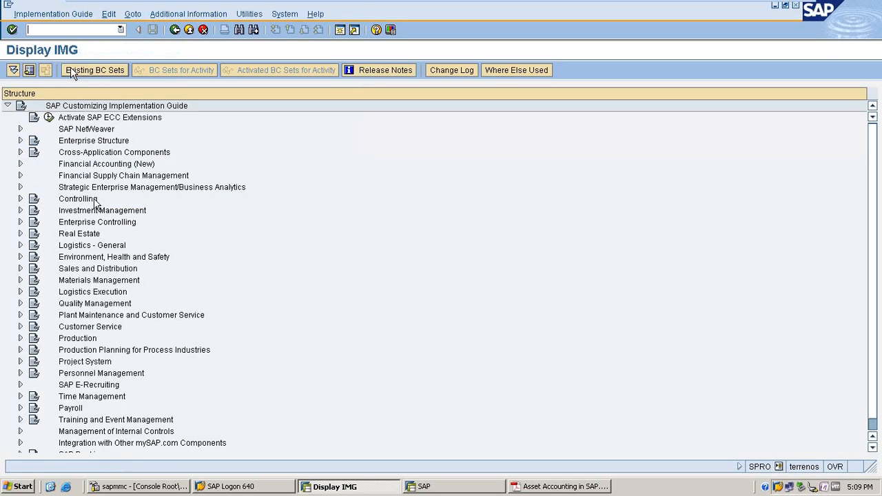
# Step: Expand Financial Accounting (New), Asset Accounting, Organizational Structures and Asset Classes, and open the Specify Account Determination activity
pyautogui.click(20, 163)
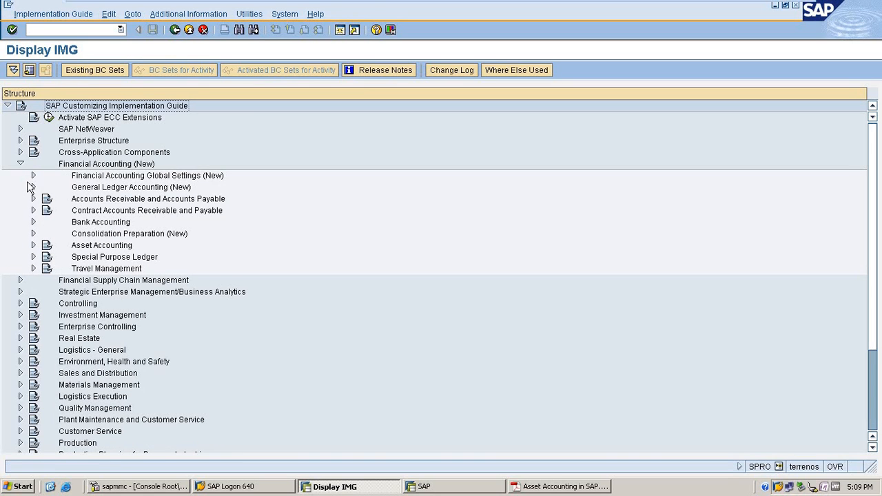
pyautogui.click(33, 246)
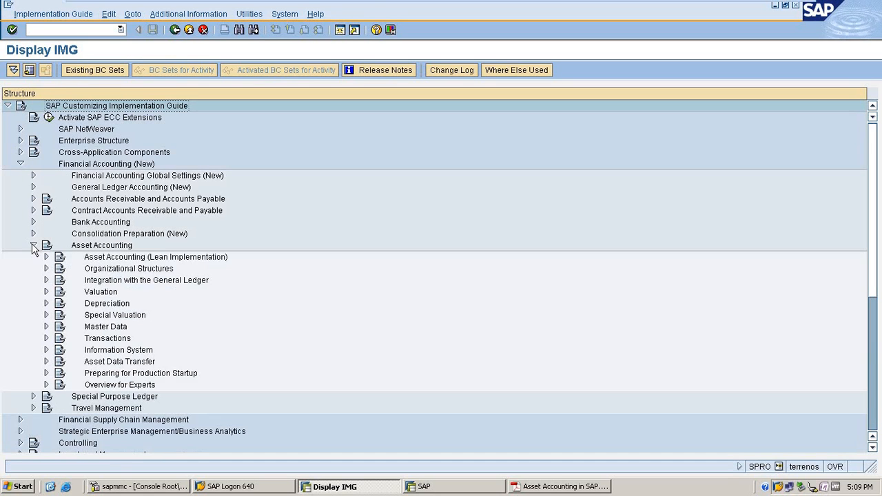
pyautogui.click(46, 269)
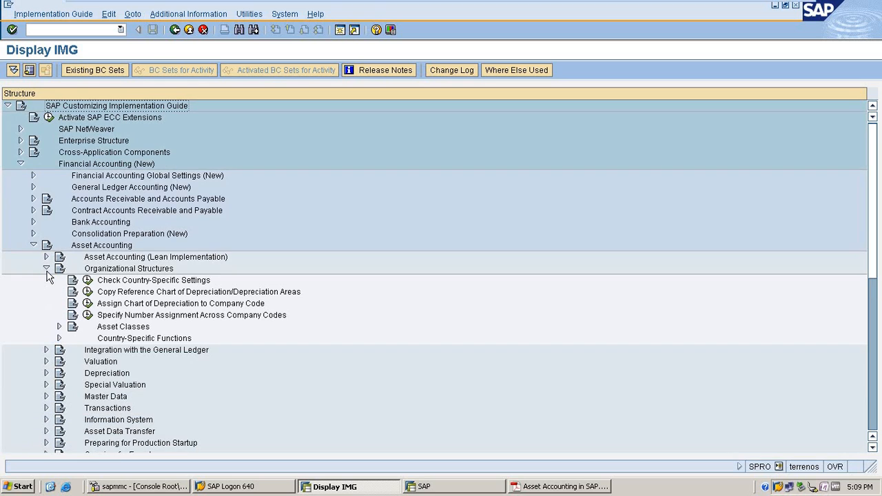
pyautogui.click(59, 326)
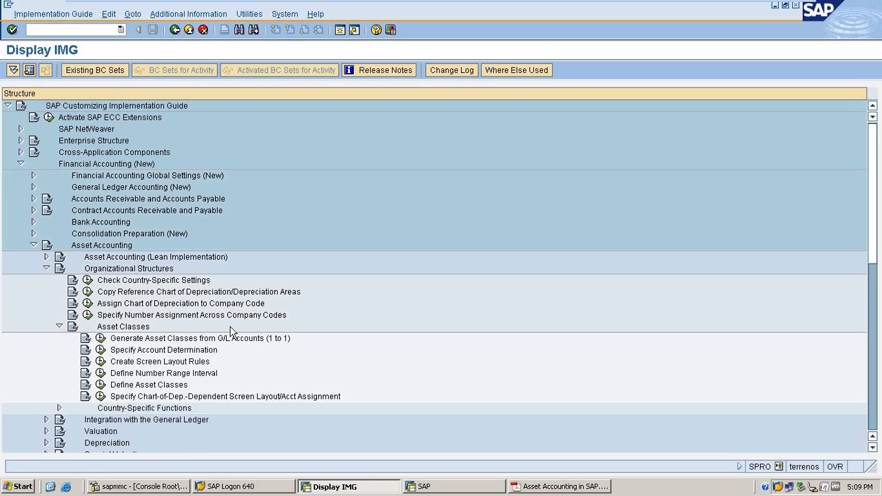
pyautogui.click(100, 350)
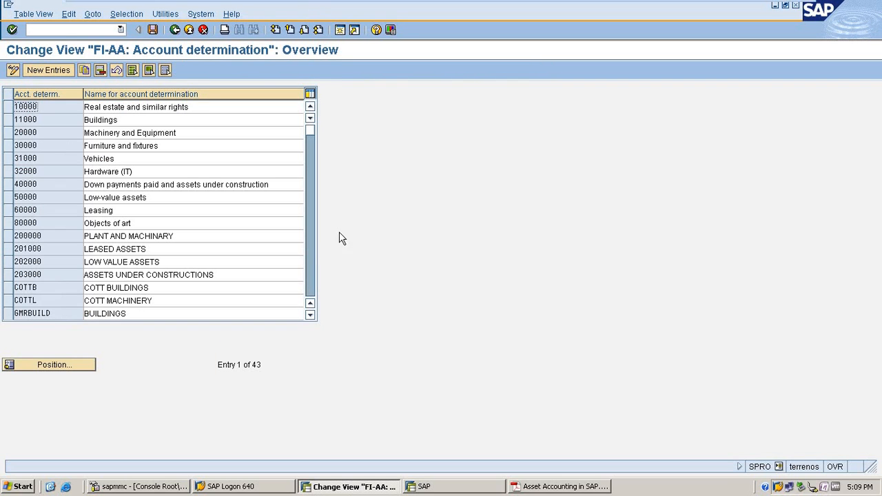
# Step: Select account determinations 10000, 11000 and 20000 and copy them as new entries
pyautogui.click(8, 116)
pyautogui.click(10, 122)
pyautogui.click(9, 134)
pyautogui.click(87, 70)
# Step: Set the copied account determination keys to SUN01 for real estate, SUN02 for buildings and SUN03 for machinery and equipment
pyautogui.click(67, 109)
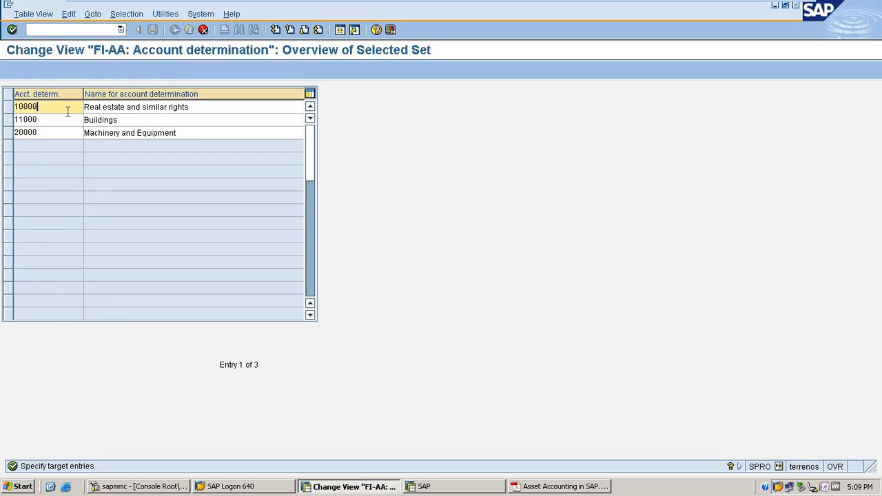
pyautogui.press('BackSpace')
pyautogui.press('BackSpace')
pyautogui.press('BackSpace')
pyautogui.write('sunun01')
pyautogui.click(66, 118)
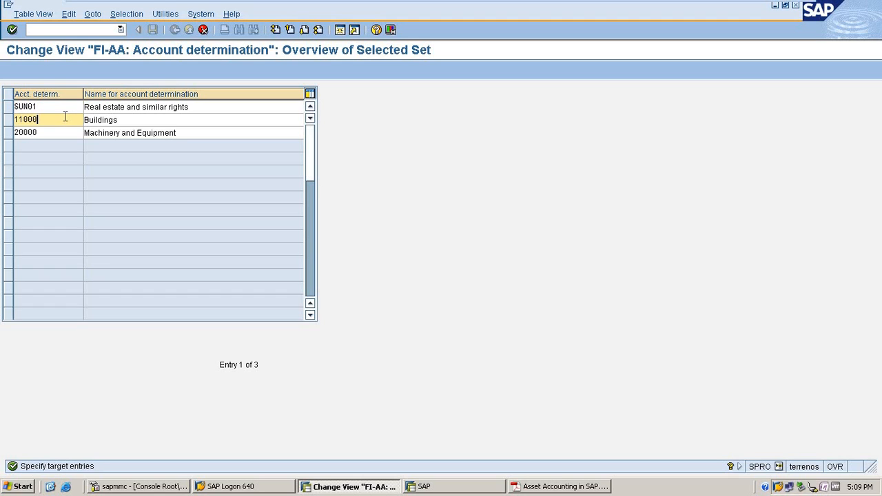
pyautogui.press('BackSpace')
pyautogui.press('BackSpace')
pyautogui.press('BackSpace')
pyautogui.write('SUN02')
pyautogui.click(64, 130)
pyautogui.press('BackSpace')
pyautogui.press('BackSpace')
pyautogui.press('BackSpace')
pyautogui.press('BackSpace')
pyautogui.press('BackSpace')
pyautogui.write('SUN03')
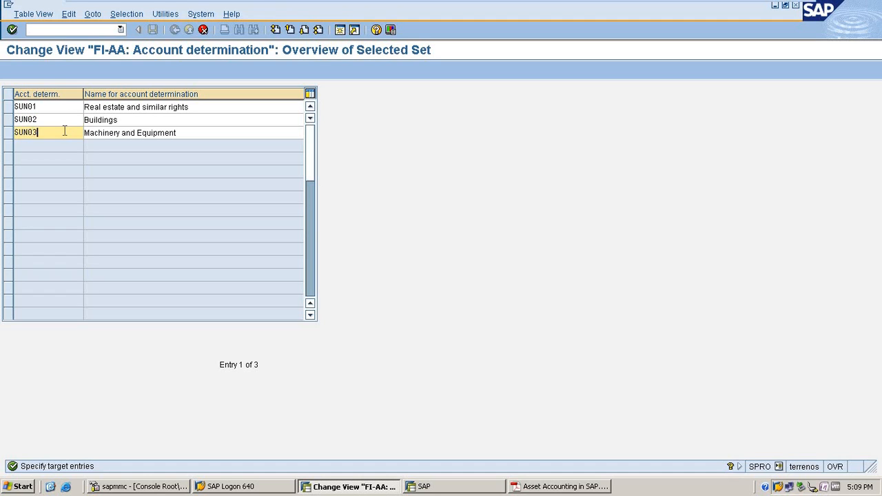
# Step: Rename account determination SUN01 to "LAND" and confirm the three copied entries
pyautogui.click(221, 109)
pyautogui.press('BackSpace')
pyautogui.press('BackSpace')
pyautogui.press('BackSpace')
pyautogui.press('BackSpace')
pyautogui.press('BackSpace')
pyautogui.press('BackSpace')
pyautogui.press('BackSpace')
pyautogui.press('BackSpace')
pyautogui.press('BackSpace')
pyautogui.press('BackSpace')
pyautogui.press('BackSpace')
pyautogui.press('BackSpace')
pyautogui.press('BackSpace')
pyautogui.press('BackSpace')
pyautogui.press('BackSpace')
pyautogui.press('BackSpace')
pyautogui.press('BackSpace')
pyautogui.press('BackSpace')
pyautogui.press('BackSpace')
pyautogui.press('BackSpace')
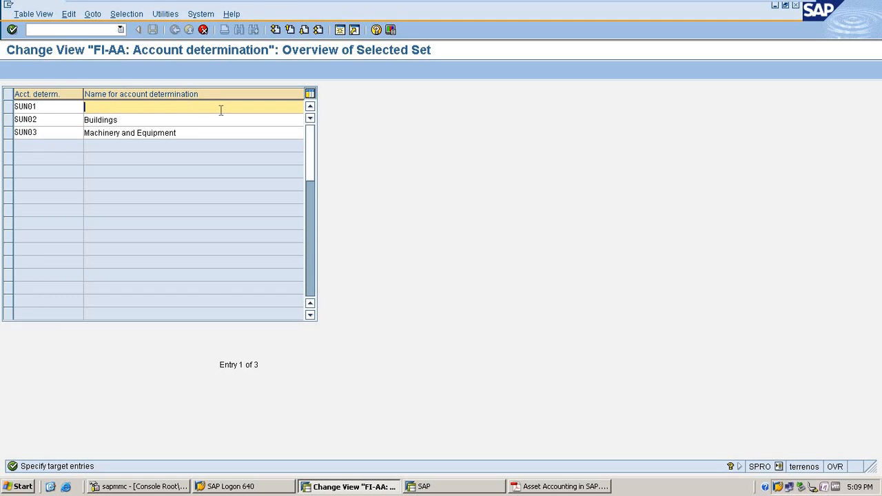
pyautogui.write('LAND')
pyautogui.click(211, 120)
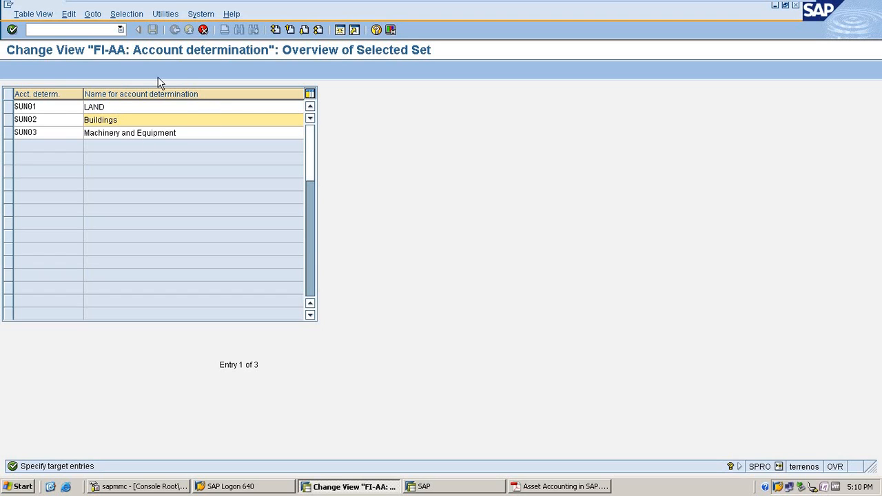
pyautogui.press('Return')
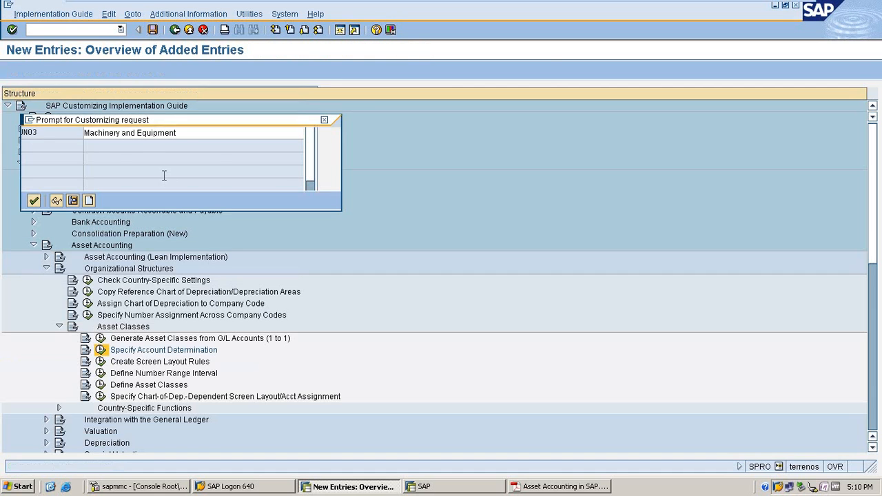
# Step: Save the new account determinations under a new customizing request described "Account Determination for SUN"
pyautogui.click(153, 29)
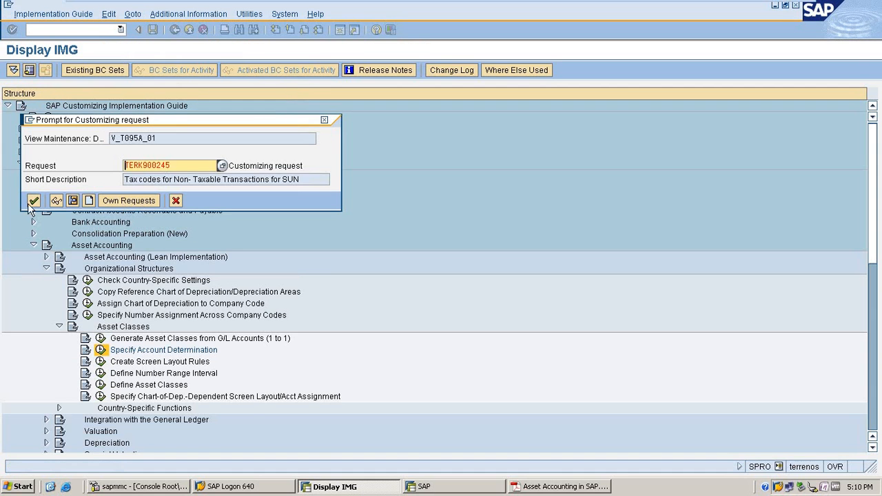
pyautogui.click(89, 200)
pyautogui.write('Account Determination for SUN')
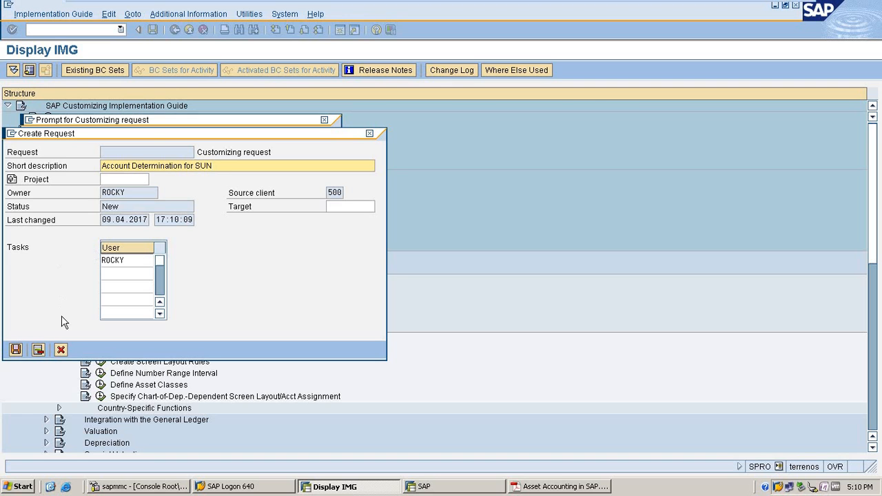
pyautogui.click(15, 350)
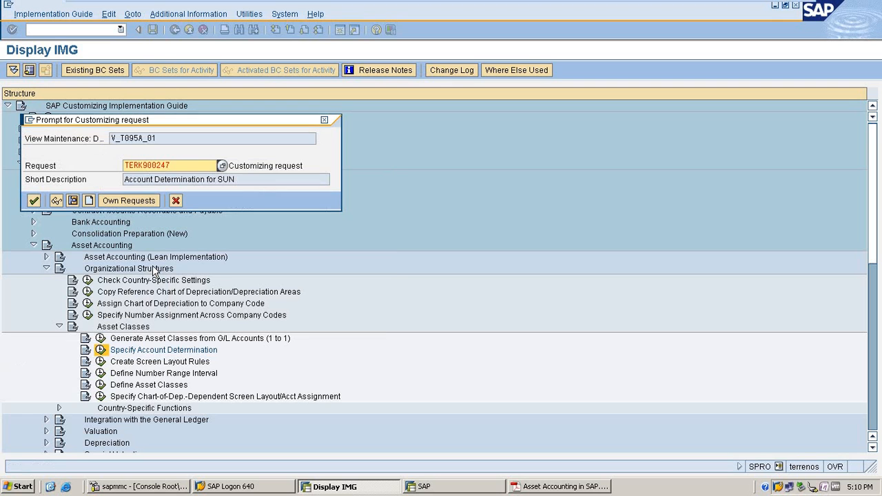
pyautogui.click(34, 200)
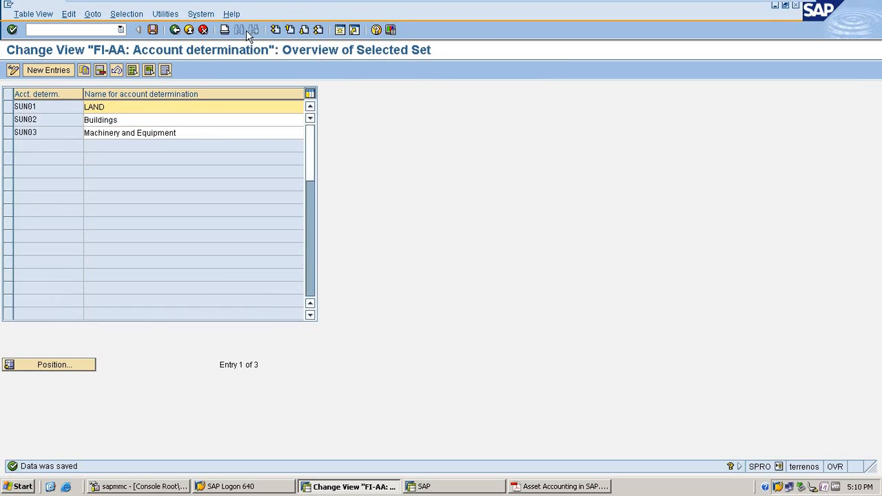
# Step: Consult the Asset Accounting PDF and leave the account determination overview for the IMG structure
pyautogui.click(175, 30)
pyautogui.click(559, 487)
pyautogui.scroll(-2, 531, 338)
pyautogui.scroll(-3, 528, 320)
pyautogui.hotkey('alt', 'Tab')
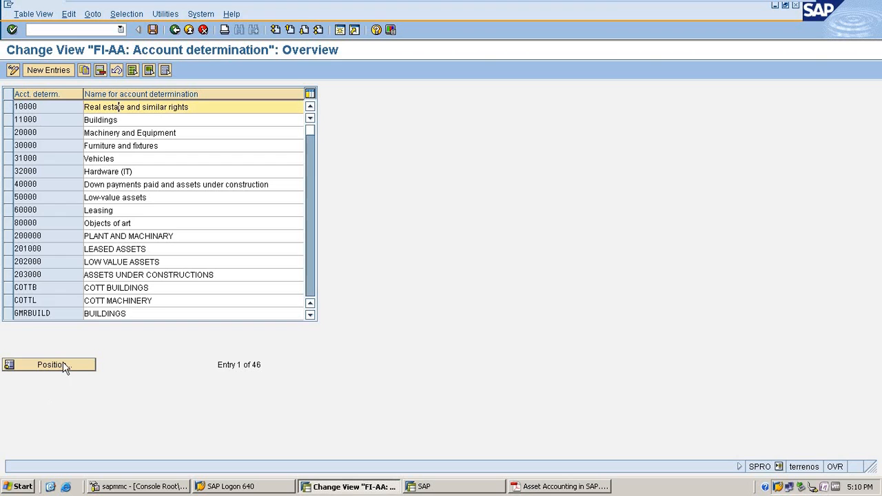
pyautogui.click(174, 29)
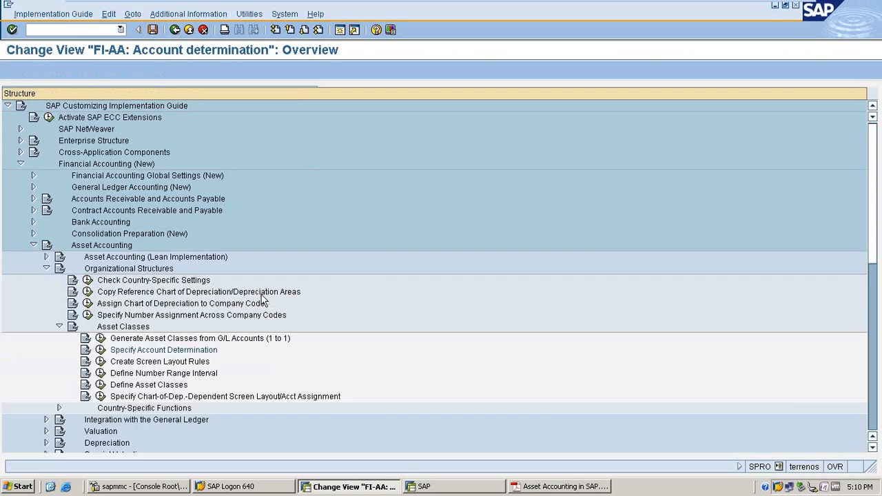
# Step: Check the PDF's Screen Layouts section, open Create Screen Layout Rules and copy the Real estate, Buildings and General machines rules
pyautogui.click(544, 486)
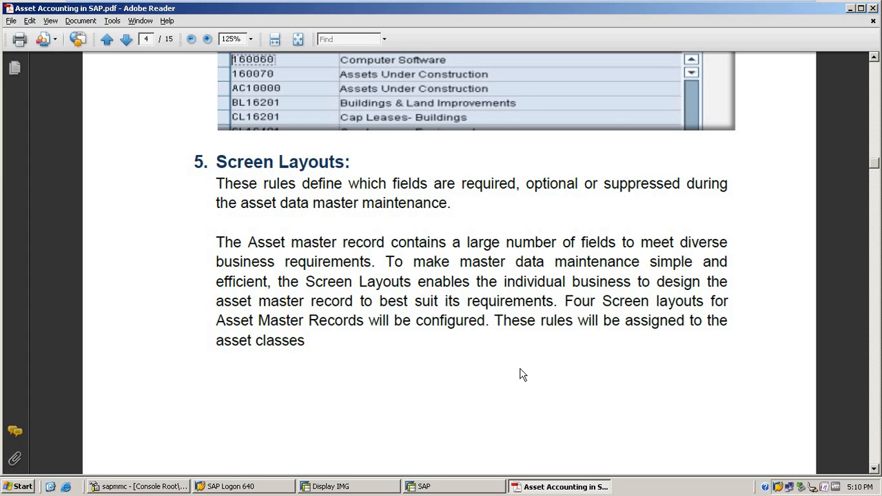
pyautogui.hotkey('alt', 'Tab')
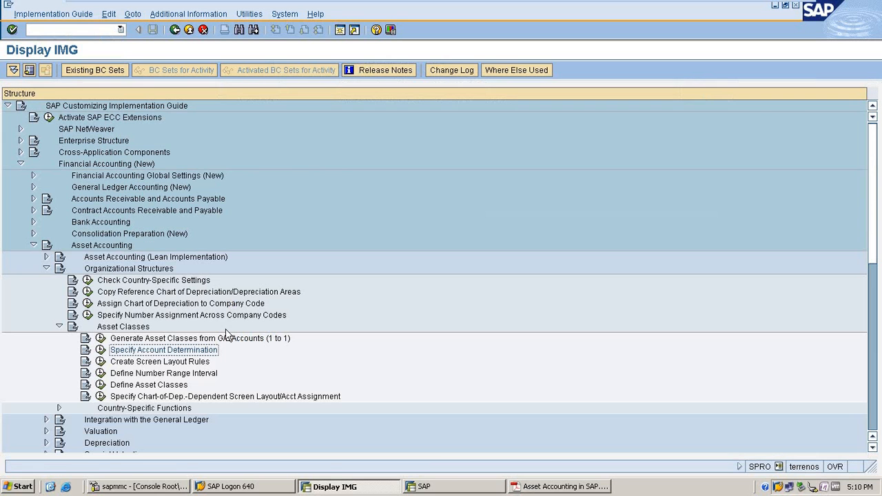
pyautogui.click(100, 362)
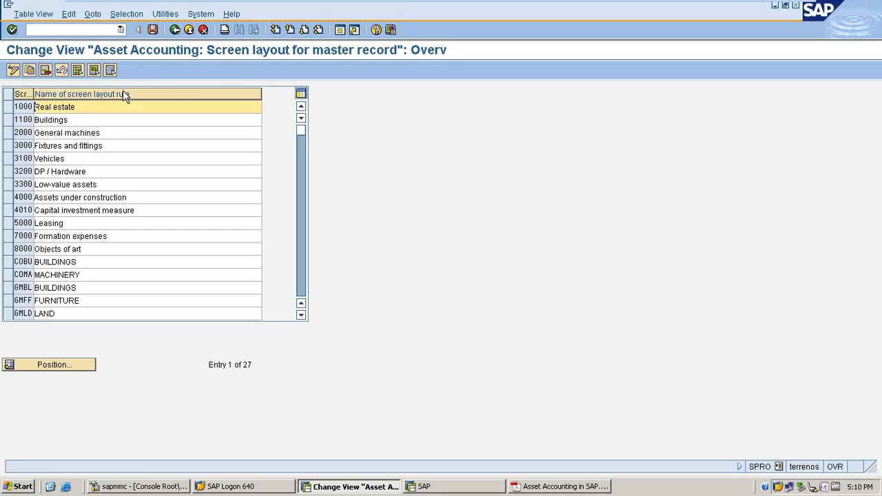
pyautogui.click(9, 120)
pyautogui.click(9, 132)
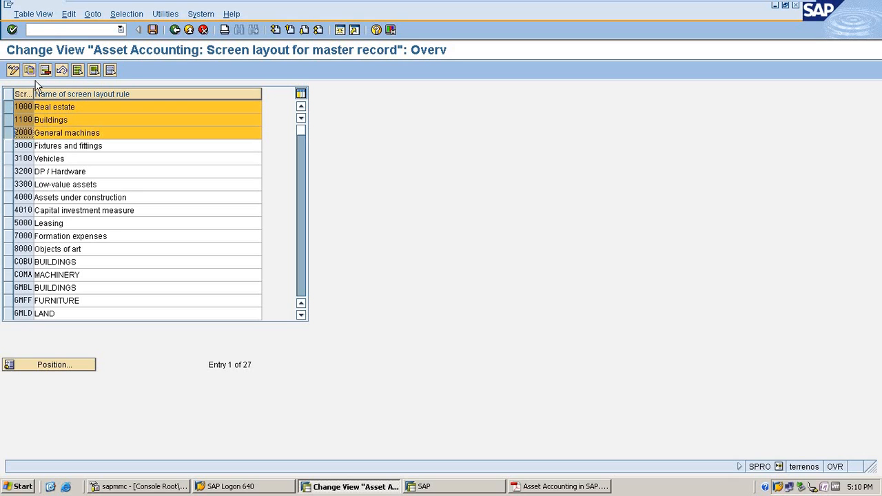
pyautogui.click(29, 70)
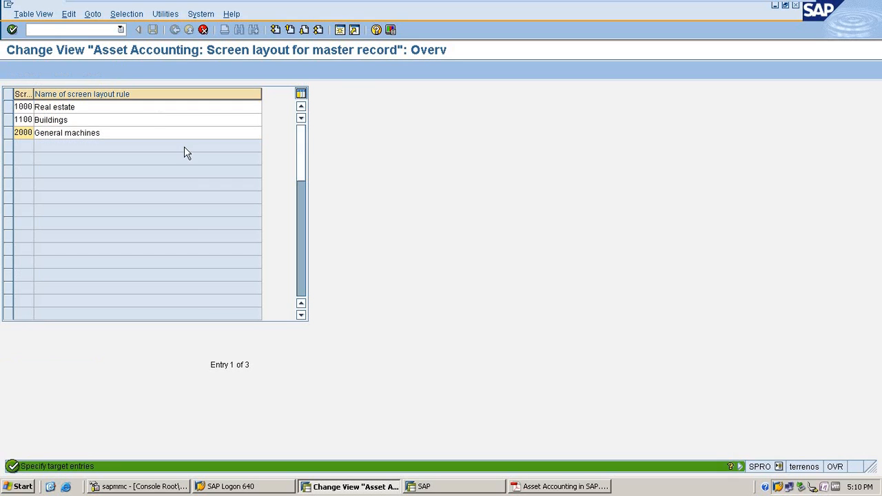
# Step: Set the copied real estate screen layout rule's key to SUN1 and its name to "LAND"
pyautogui.click(18, 107)
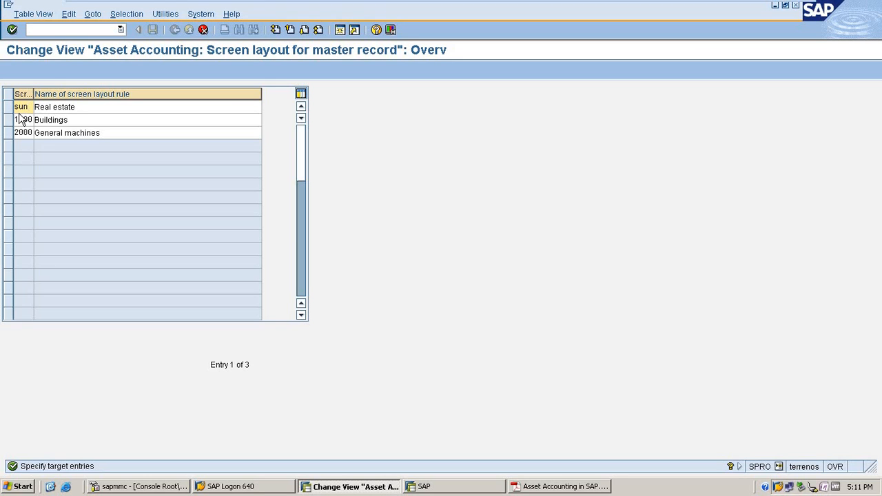
pyautogui.write('sun1')
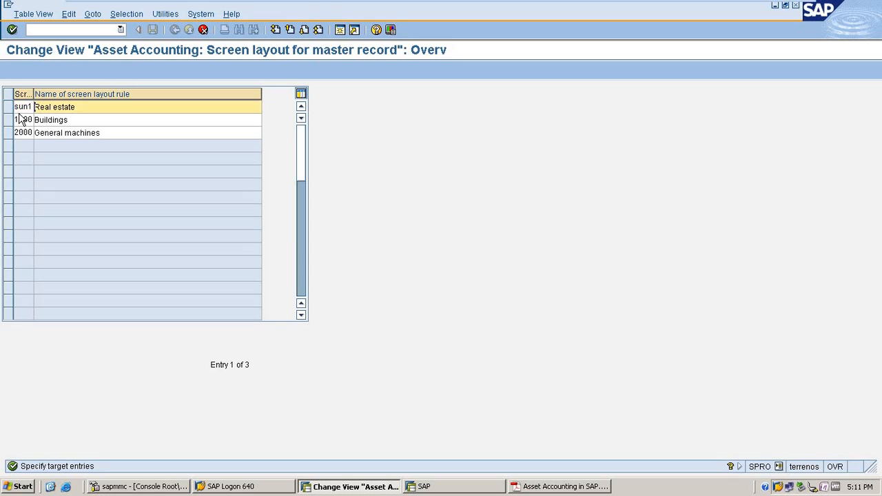
pyautogui.press('BackSpace')
pyautogui.press('BackSpace')
pyautogui.press('BackSpace')
pyautogui.press('BackSpace')
pyautogui.press('BackSpace')
pyautogui.press('BackSpace')
pyautogui.press('BackSpace')
pyautogui.press('BackSpace')
pyautogui.press('BackSpace')
pyautogui.press('BackSpace')
pyautogui.press('BackSpace')
pyautogui.write('LAND')
pyautogui.press('Tab')
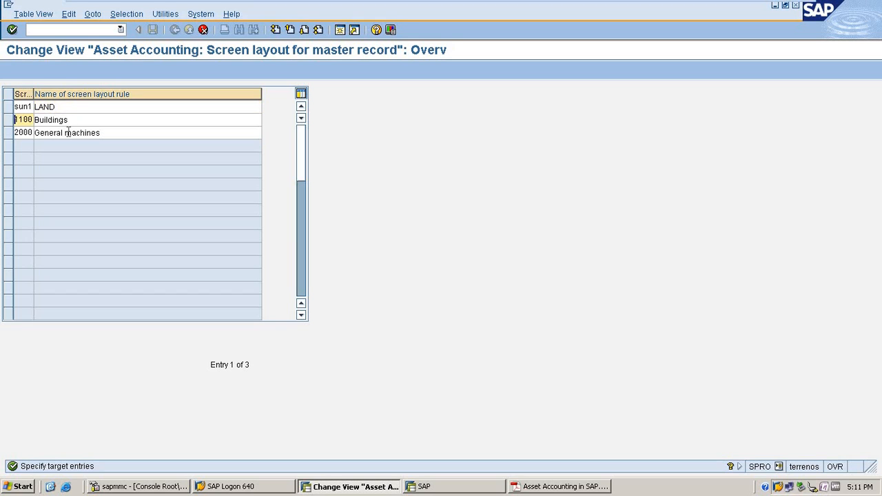
# Step: Set the copied rule keys to SUN2 for Buildings and SUN3 for General machines, and confirm the entries
pyautogui.write('SUN2')
pyautogui.press('Tab')
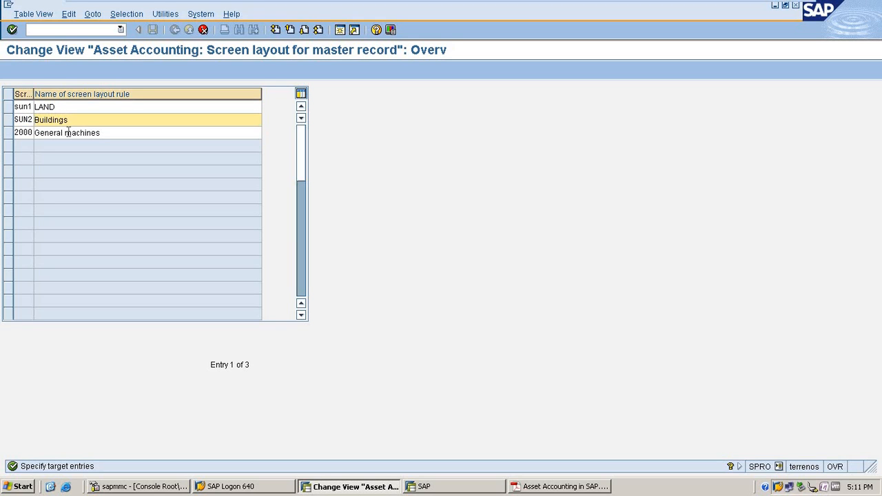
pyautogui.press('Tab')
pyautogui.write('SUN3')
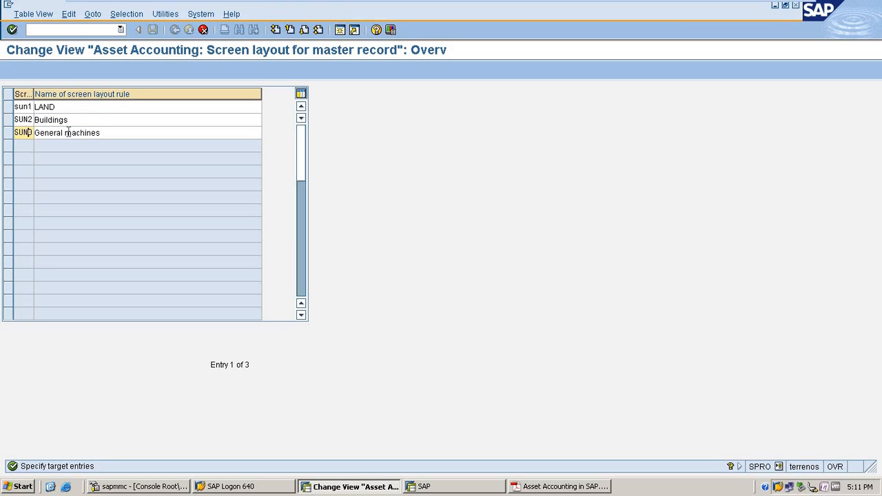
pyautogui.press('Tab')
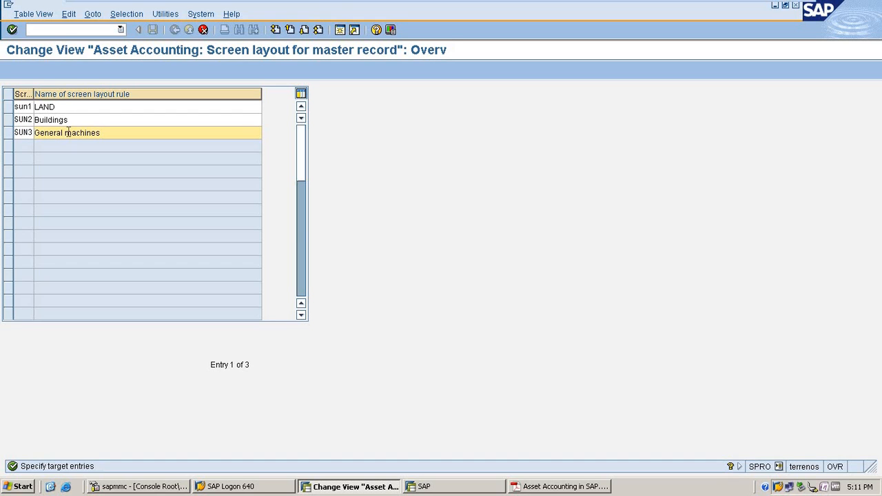
pyautogui.press('Return')
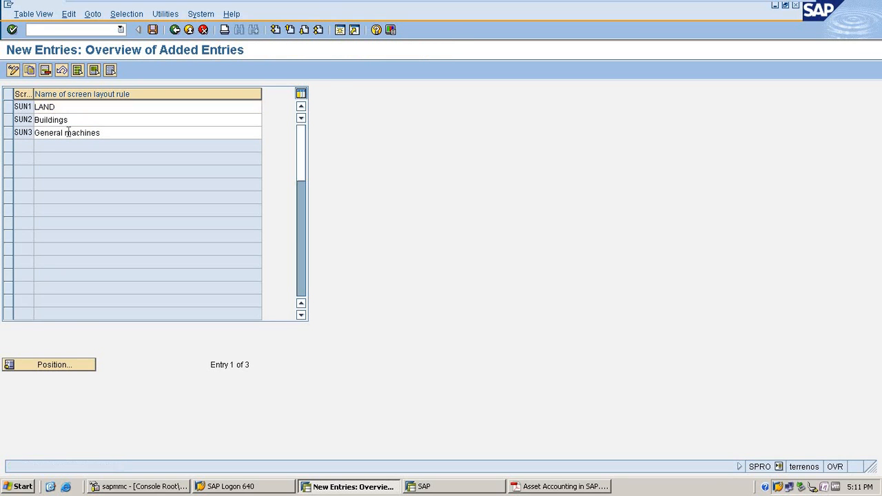
# Step: Save the screen layout rules under a new customizing request described "SCREEN LAYOUTS FOR SUN"
pyautogui.click(152, 30)
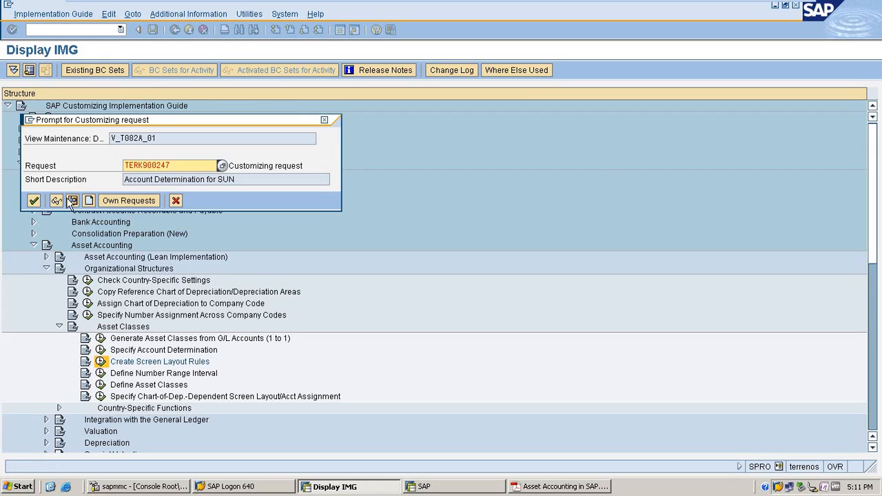
pyautogui.click(72, 201)
pyautogui.write('SCREEN LAYO')
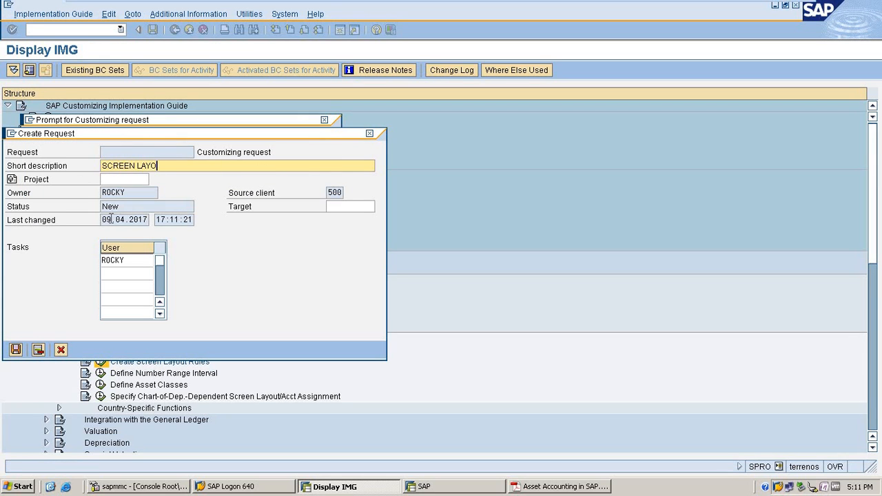
pyautogui.write('UTS FOR SUN')
pyautogui.click(15, 349)
pyautogui.click(33, 200)
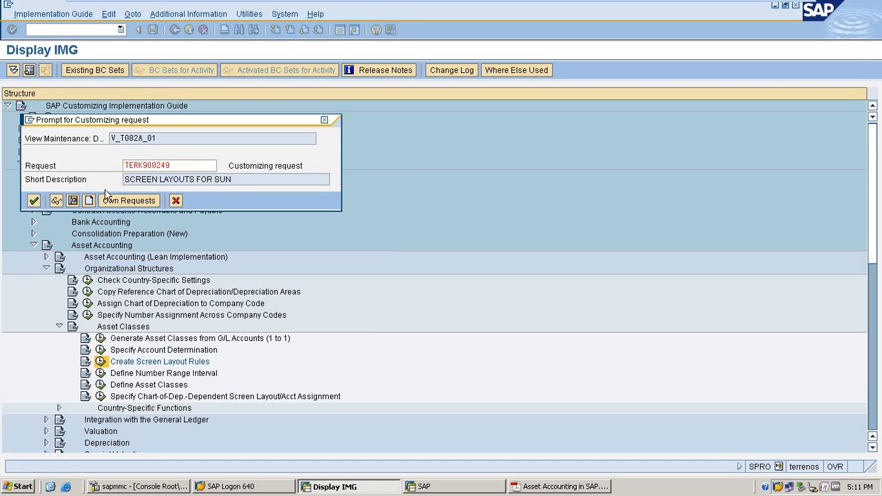
# Step: Consult the Define Number Ranges section of the Asset Accounting PDF and open the Define Number Range Interval activity
pyautogui.click(555, 487)
pyautogui.scroll(-5, 449, 341)
pyautogui.scroll(-5, 449, 341)
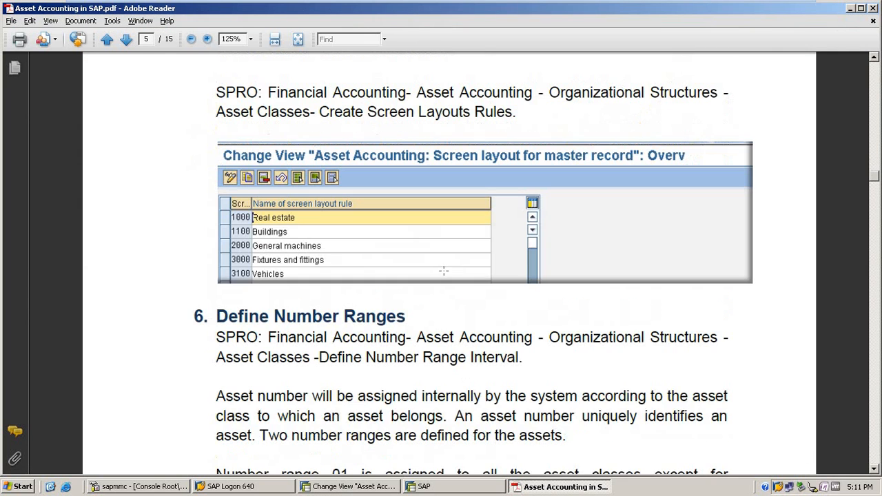
pyautogui.scroll(-3, 501, 275)
pyautogui.scroll(-2, 500, 278)
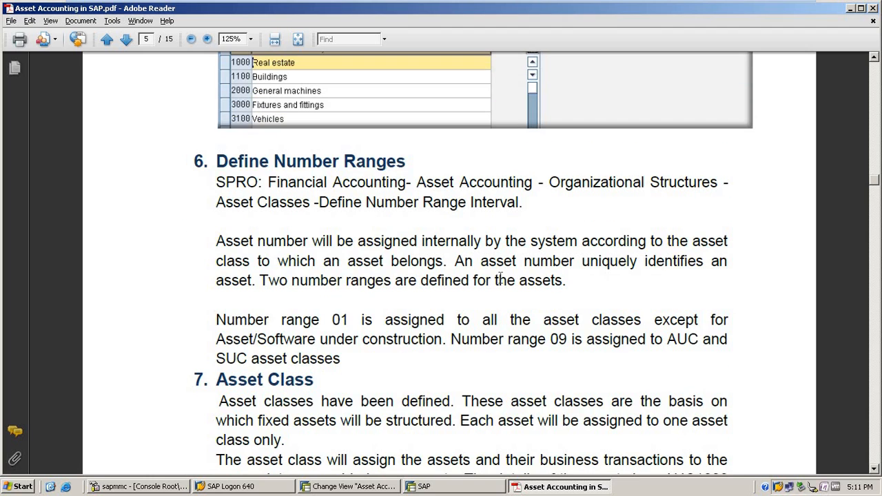
pyautogui.hotkey('alt', 'Tab')
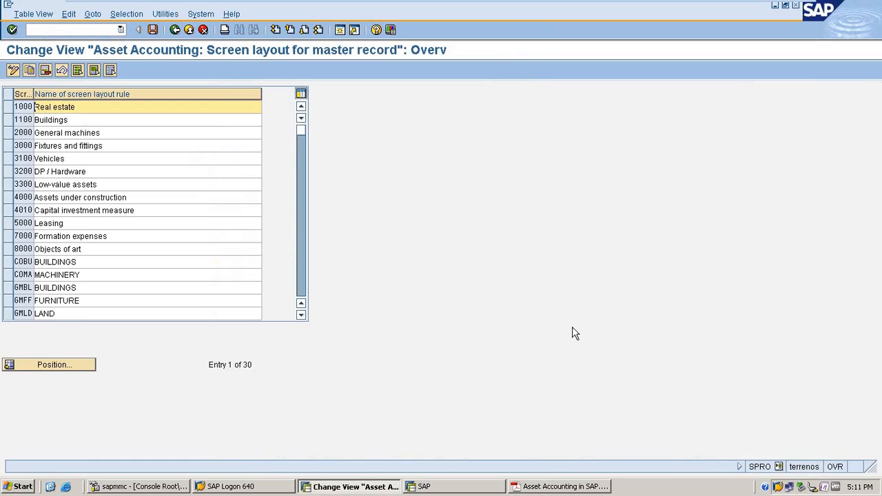
pyautogui.click(175, 29)
pyautogui.click(101, 374)
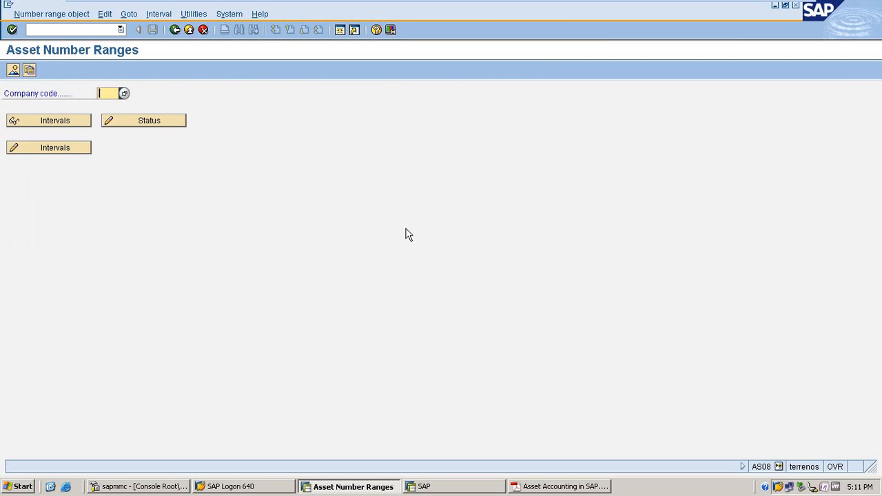
# Step: Add asset number range interval 01 from 1 to 1000 for company code SUN
pyautogui.write('SUN')
pyautogui.click(69, 153)
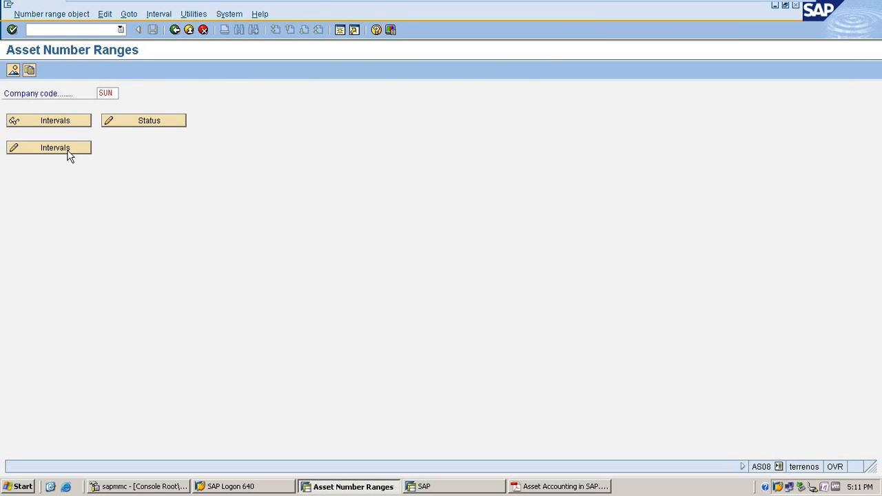
pyautogui.click(36, 70)
pyautogui.hotkey('alt', 'Tab')
pyautogui.hotkey('alt', 'Tab')
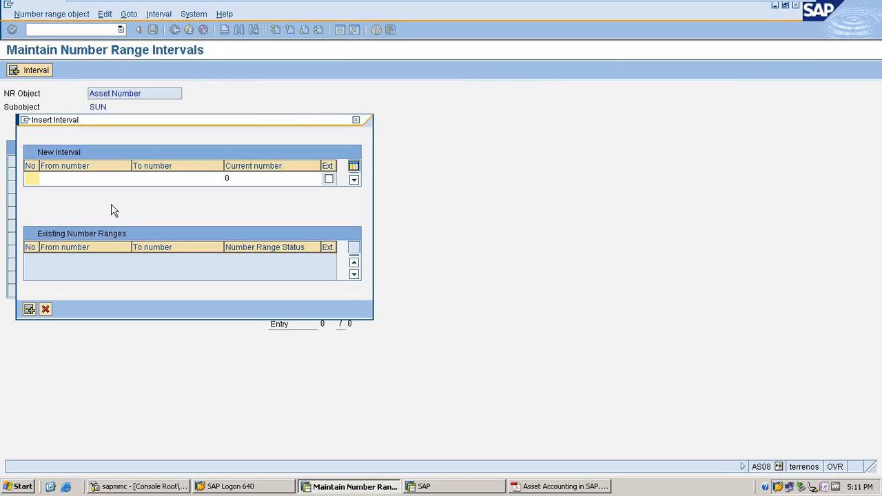
pyautogui.write('01')
pyautogui.press('Tab')
pyautogui.click(105, 181)
pyautogui.write('1')
pyautogui.press('Tab')
pyautogui.write('1000')
pyautogui.press('Return')
# Step: Save the number range interval, acknowledge the transport notice and return to the IMG structure
pyautogui.click(152, 30)
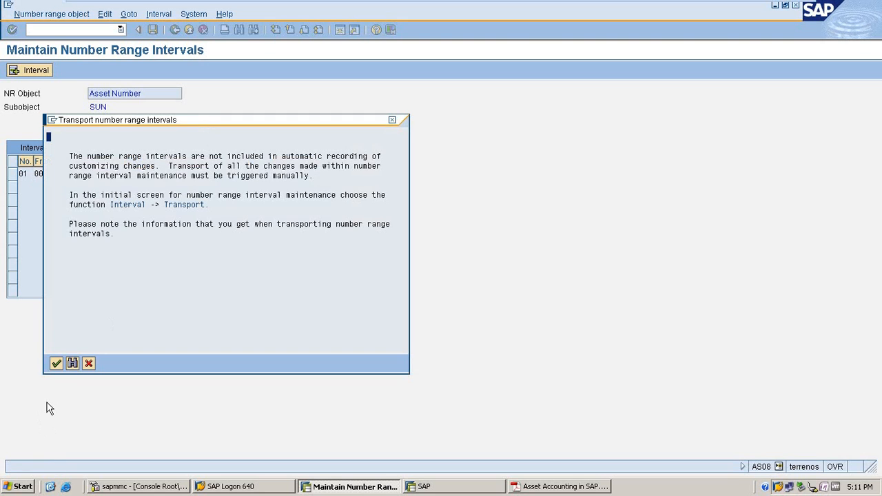
pyautogui.press('Return')
pyautogui.press('Return')
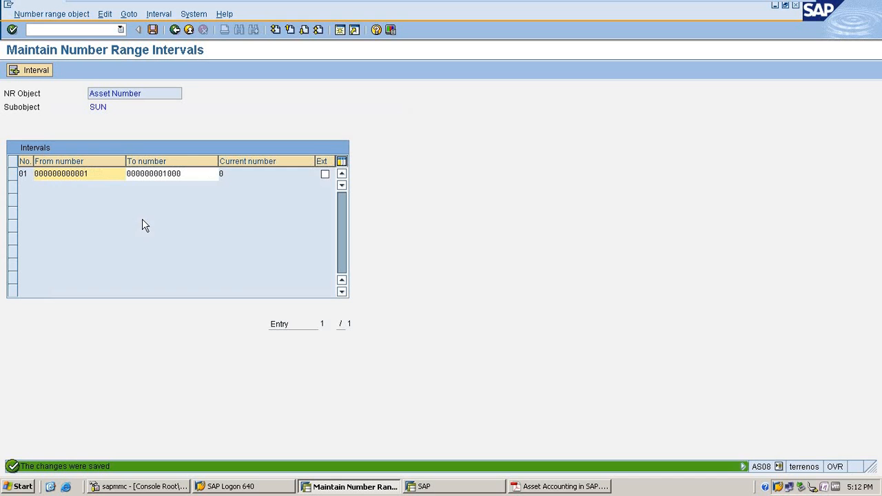
pyautogui.click(178, 31)
pyautogui.click(179, 31)
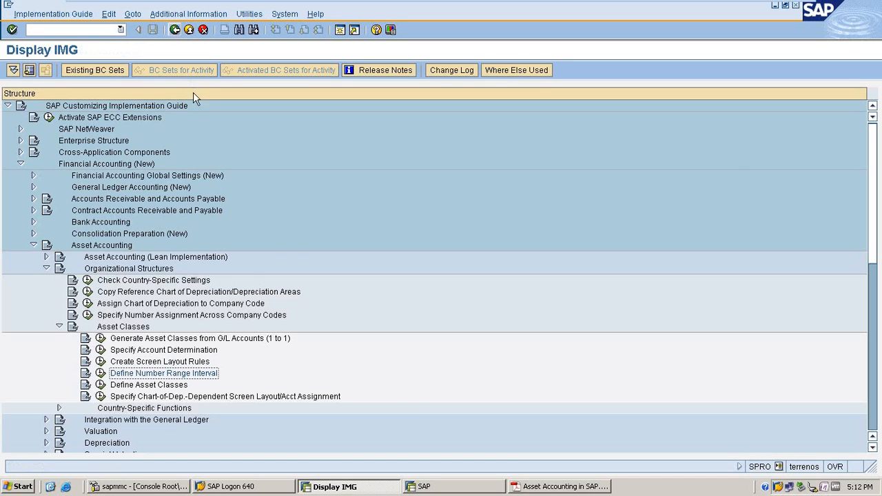
# Step: Read the Asset Class section of the Asset Accounting PDF through the OAOA entry screen and return to the IMG
pyautogui.click(558, 487)
pyautogui.scroll(-5, 450, 255)
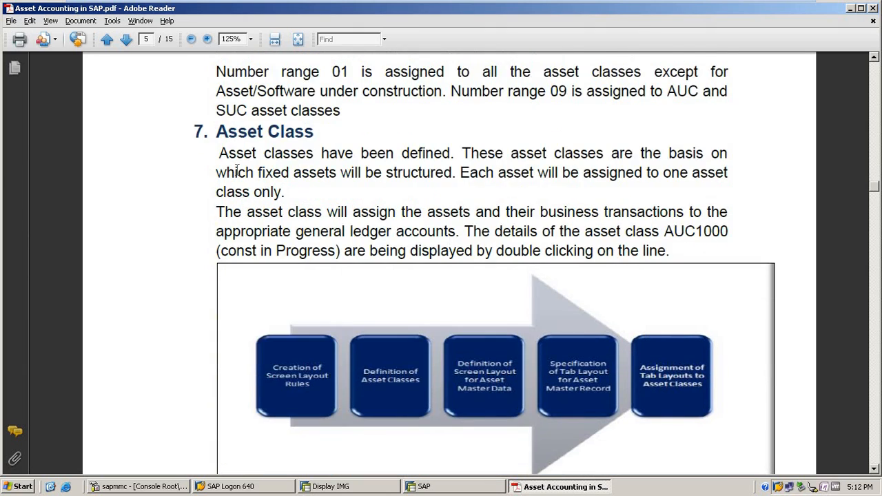
pyautogui.scroll(-1, 175, 213)
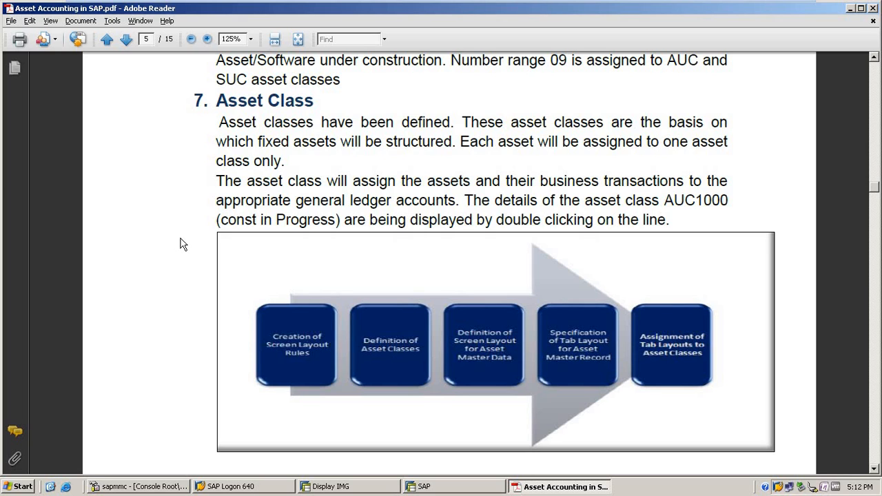
pyautogui.scroll(-2, 187, 245)
pyautogui.scroll(2, 286, 233)
pyautogui.scroll(-5, 677, 220)
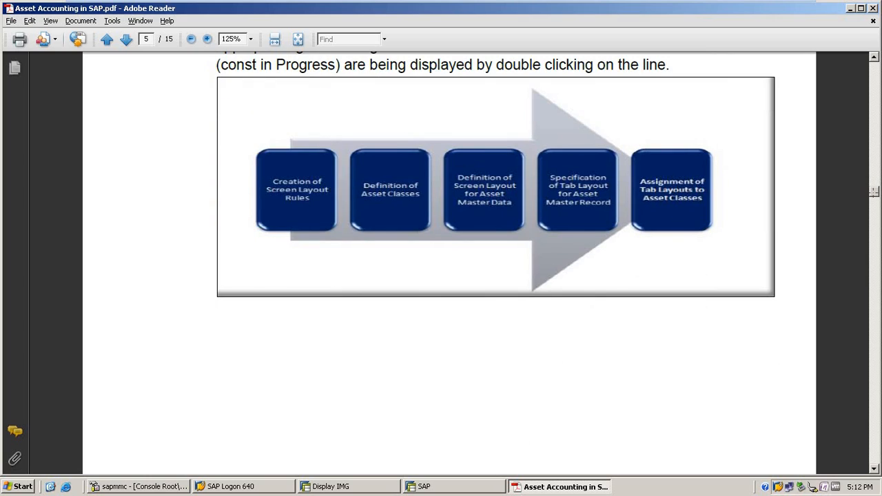
pyautogui.scroll(-15, 534, 334)
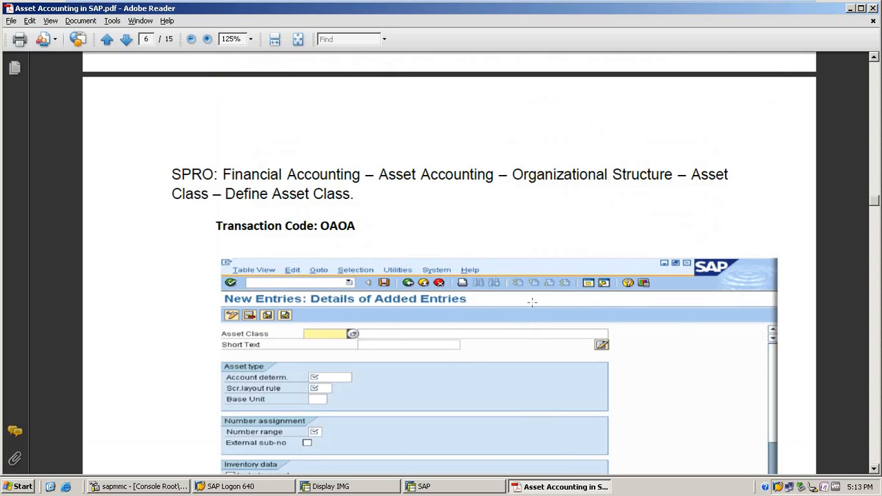
pyautogui.scroll(1, 433, 188)
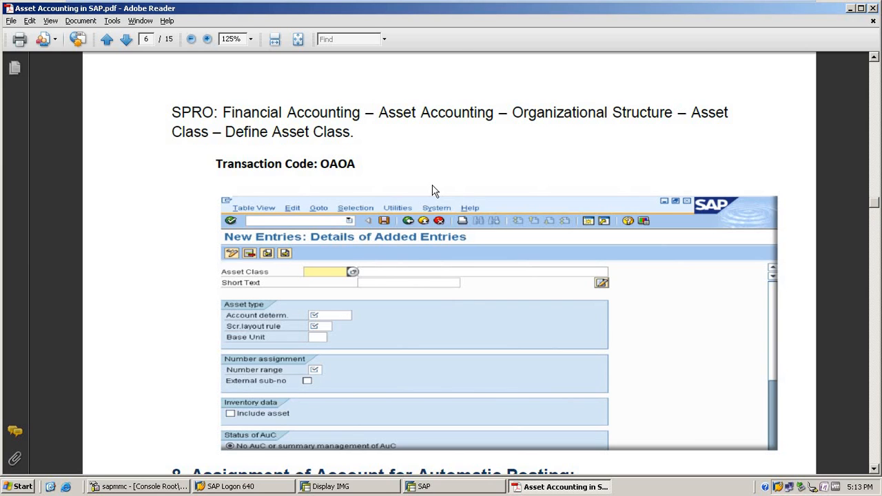
pyautogui.hotkey('alt', 'Tab')
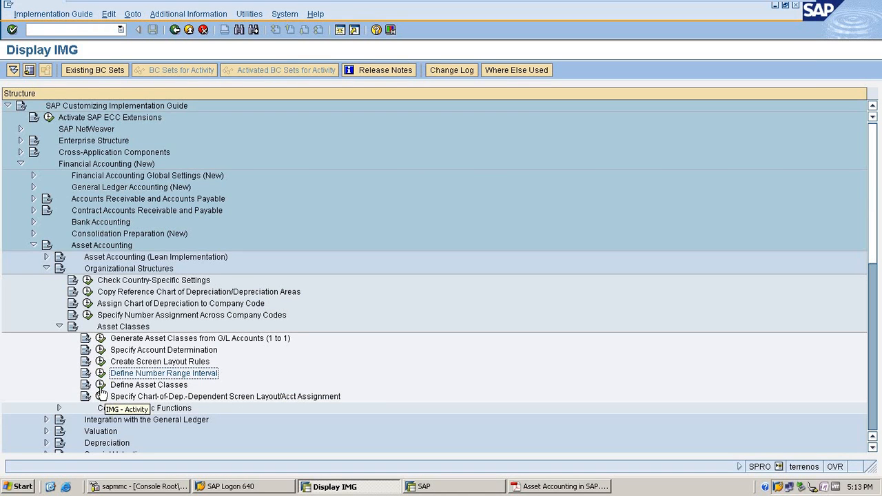
# Step: Open the Define Asset Classes activity and copy classes 1000 Real estate, 1100 Buildings and 2000 Machinery
pyautogui.click(100, 388)
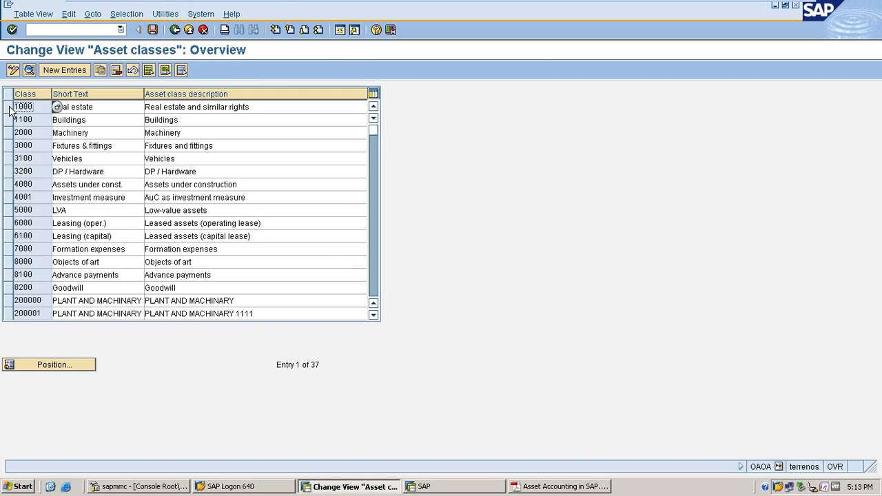
pyautogui.click(9, 111)
pyautogui.click(10, 120)
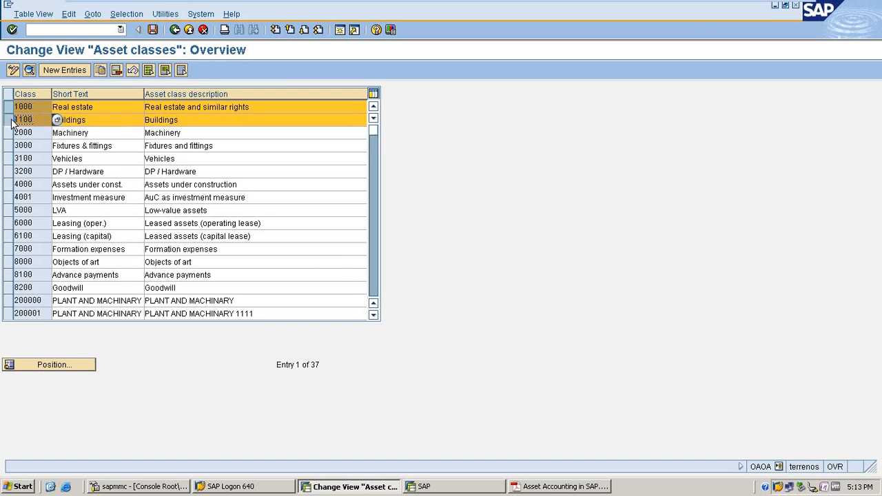
pyautogui.click(10, 132)
pyautogui.click(101, 71)
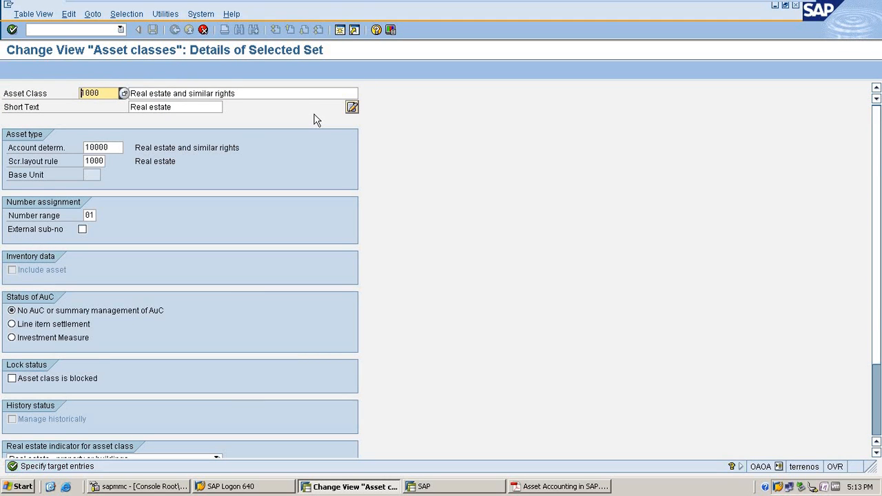
# Step: Rename the copied Real estate class to SUN100, with SUNLAND as both its description and its short text
pyautogui.press('Delete')
pyautogui.write('SUN100')
pyautogui.press('Tab')
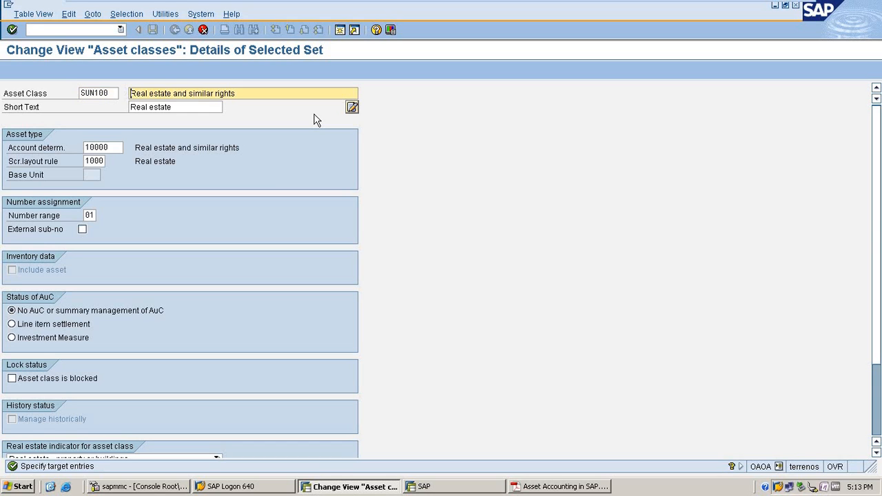
pyautogui.press('Delete')
pyautogui.press('Delete')
pyautogui.press('Delete')
pyautogui.press('Delete')
pyautogui.press('Delete')
pyautogui.press('Delete')
pyautogui.press('Delete')
pyautogui.press('Delete')
pyautogui.press('Delete')
pyautogui.press('Delete')
pyautogui.press('Delete')
pyautogui.press('Delete')
pyautogui.press('Delete')
pyautogui.press('Delete')
pyautogui.press('Delete')
pyautogui.press('Delete')
pyautogui.press('Delete')
pyautogui.press('Delete')
pyautogui.press('Delete')
pyautogui.press('Delete')
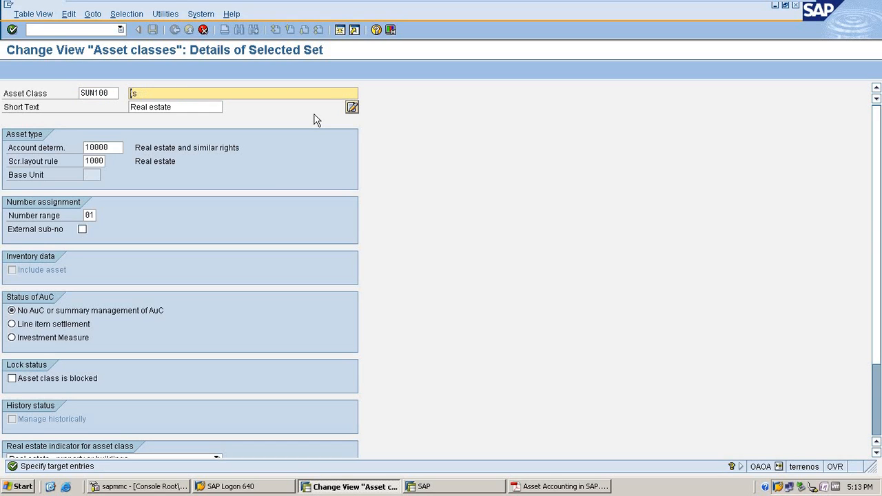
pyautogui.write('SUNLAND')
pyautogui.press('Tab')
pyautogui.press('Delete')
pyautogui.press('Delete')
pyautogui.press('Delete')
pyautogui.press('Delete')
pyautogui.write('SUNLAND')
pyautogui.press('Delete')
pyautogui.press('Delete')
pyautogui.press('Delete')
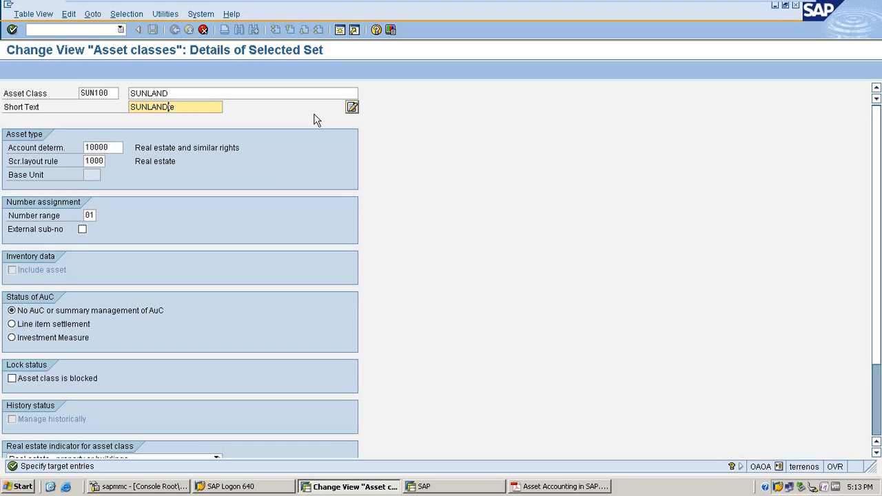
# Step: Assign account determination SUN01 and screen layout rule SUN1 to class SUN100, and accept the entry
pyautogui.click(120, 149)
pyautogui.click(129, 148)
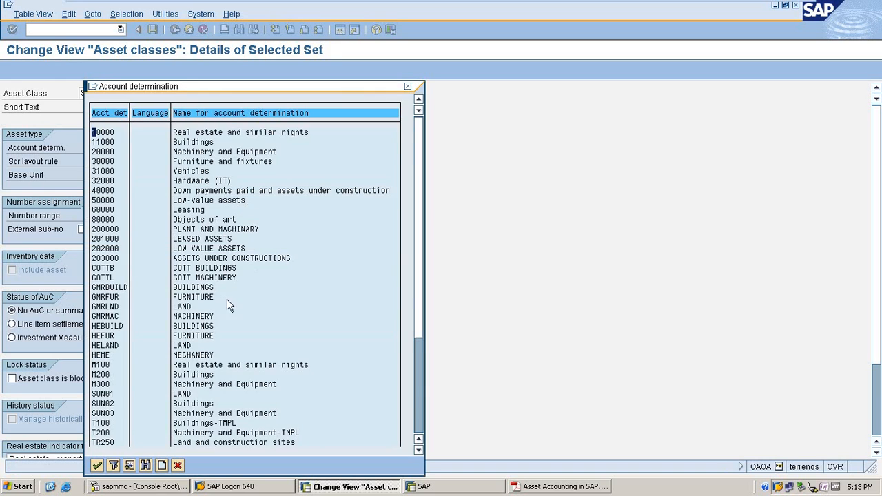
pyautogui.moveTo(419, 270); pyautogui.dragTo(421, 405)
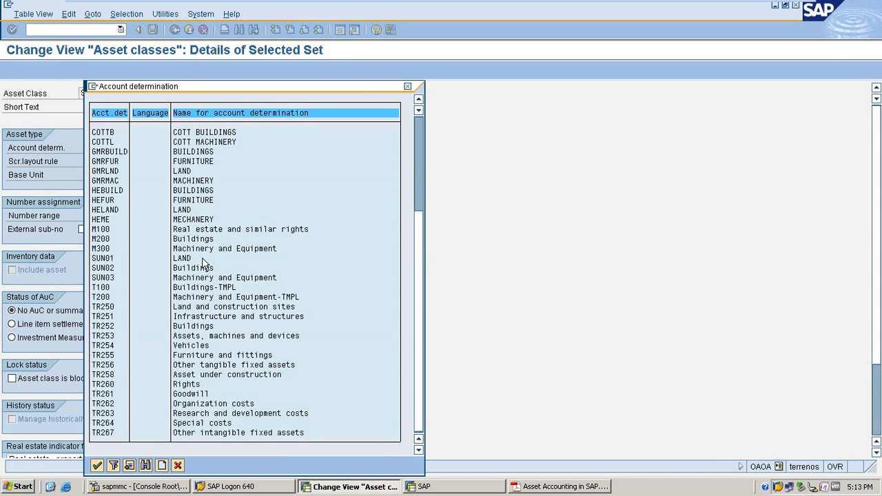
pyautogui.doubleClick(183, 258)
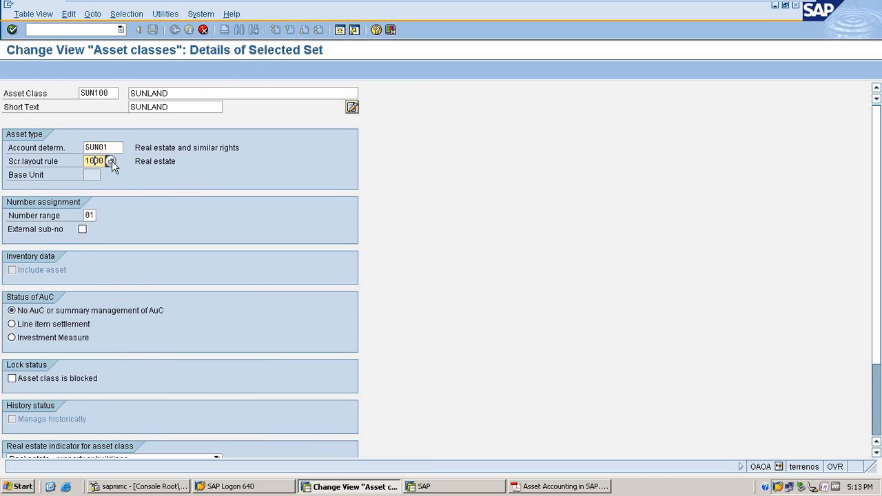
pyautogui.press('F4')
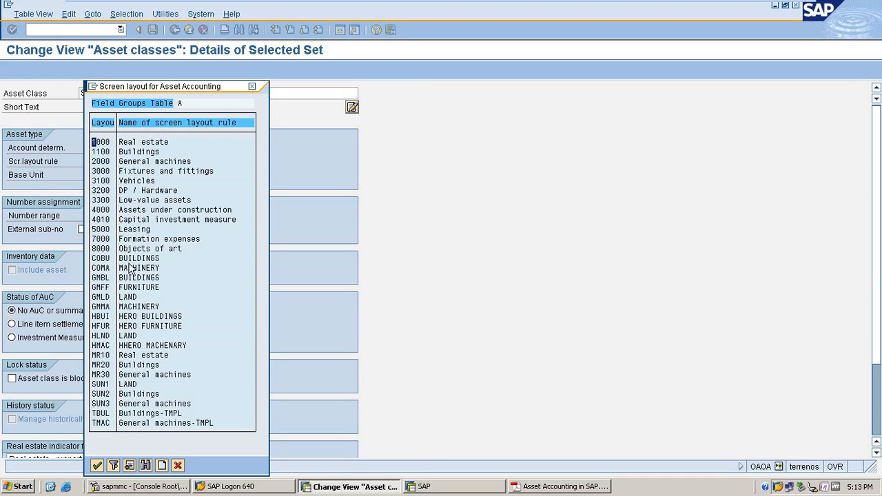
pyautogui.doubleClick(131, 384)
pyautogui.click(90, 215)
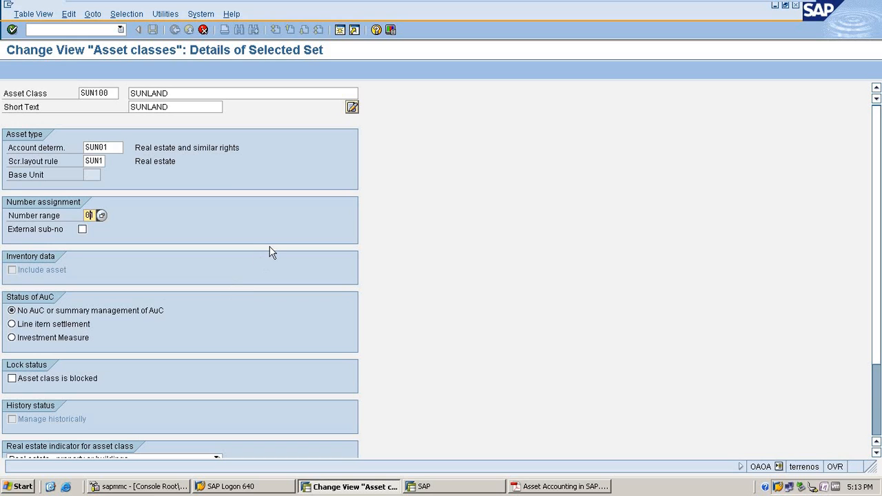
pyautogui.press('Return')
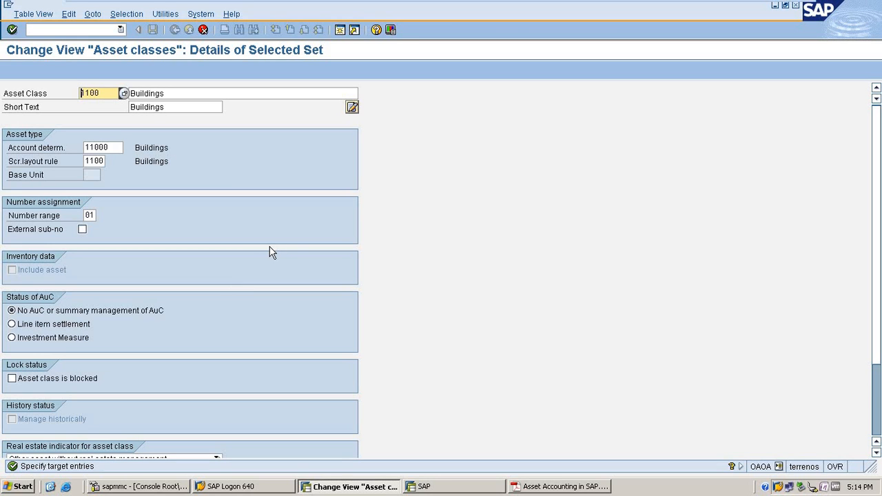
# Step: Set the AuC status of the copied Buildings class to Line item settlement
pyautogui.click(47, 325)
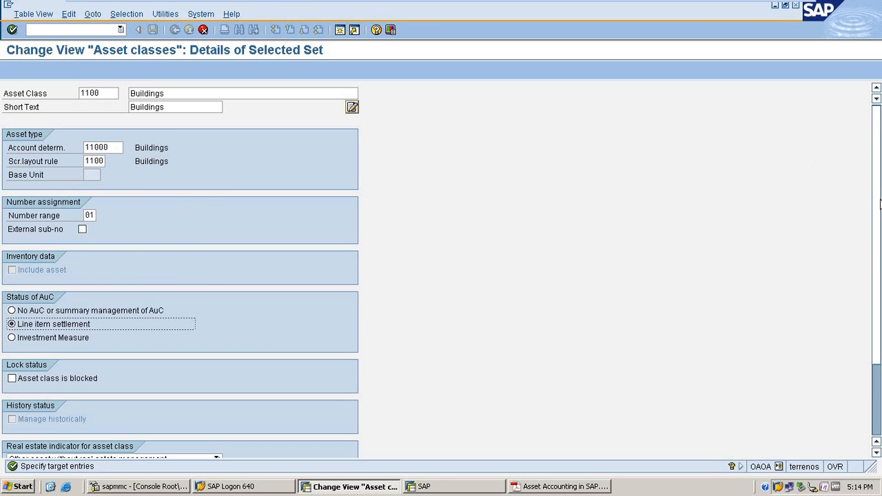
pyautogui.scroll(-3, 880, 288)
pyautogui.scroll(3, 880, 119)
# Step: Look through the existing asset classes for company code SUN and close the list without choosing one
pyautogui.click(111, 93)
pyautogui.click(178, 93)
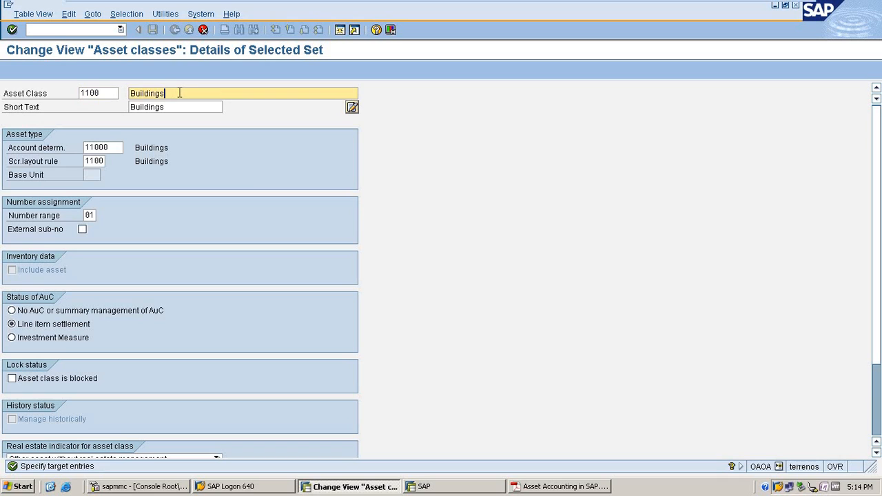
pyautogui.click(116, 94)
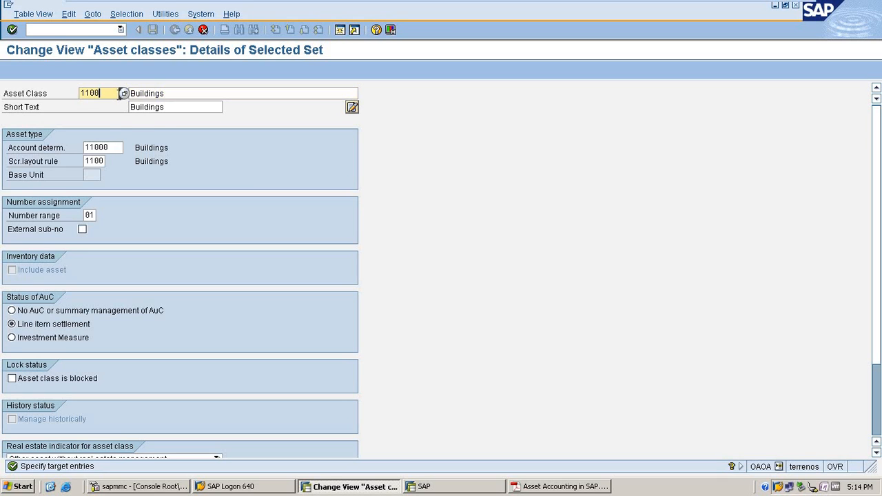
pyautogui.click(124, 94)
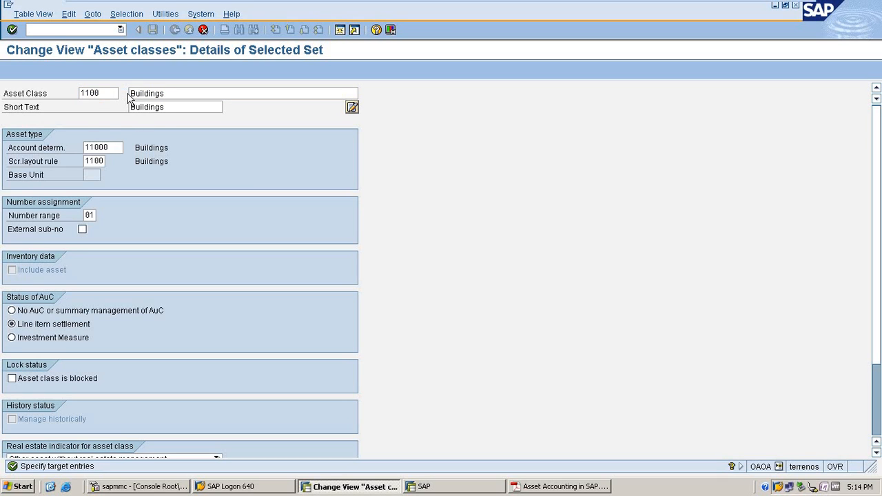
pyautogui.press('Return')
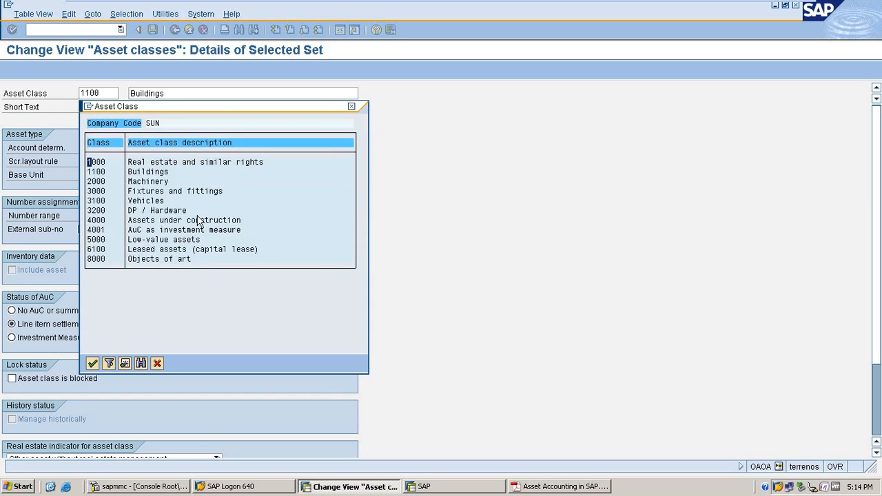
pyautogui.click(160, 363)
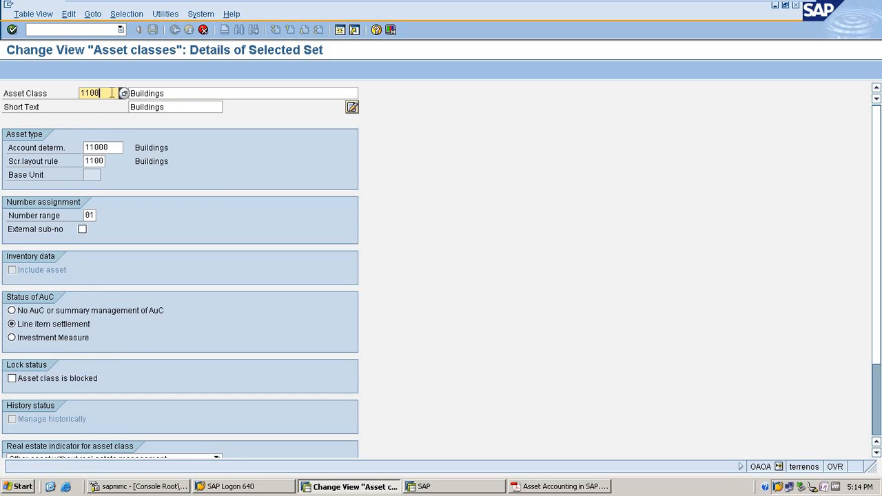
pyautogui.press('BackSpace')
pyautogui.press('BackSpace')
pyautogui.press('BackSpace')
pyautogui.press('BackSpace')
pyautogui.write('sunland')
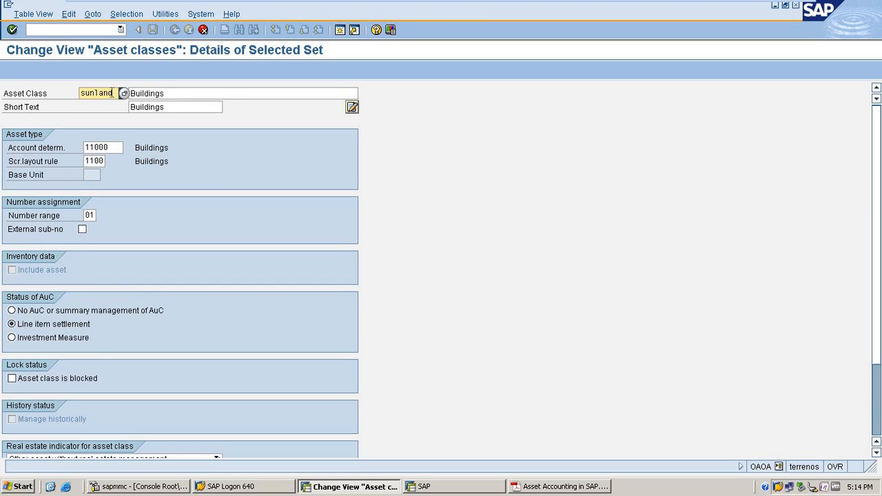
pyautogui.click(124, 94)
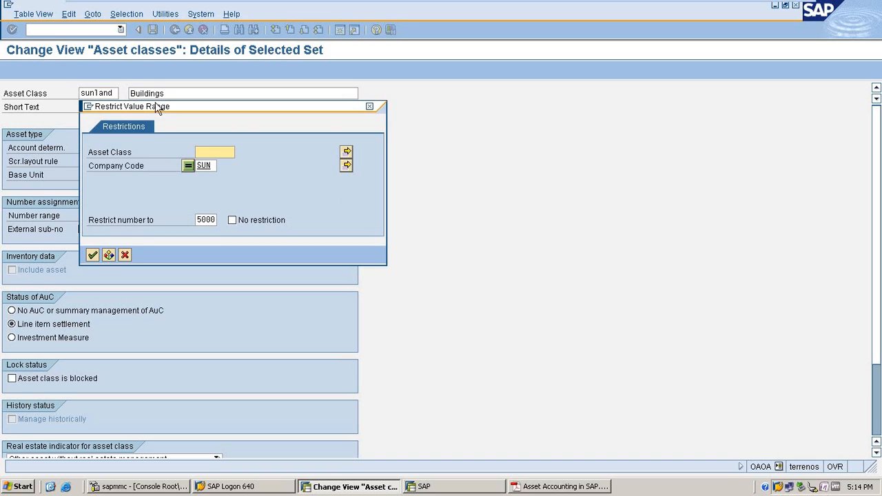
pyautogui.click(125, 255)
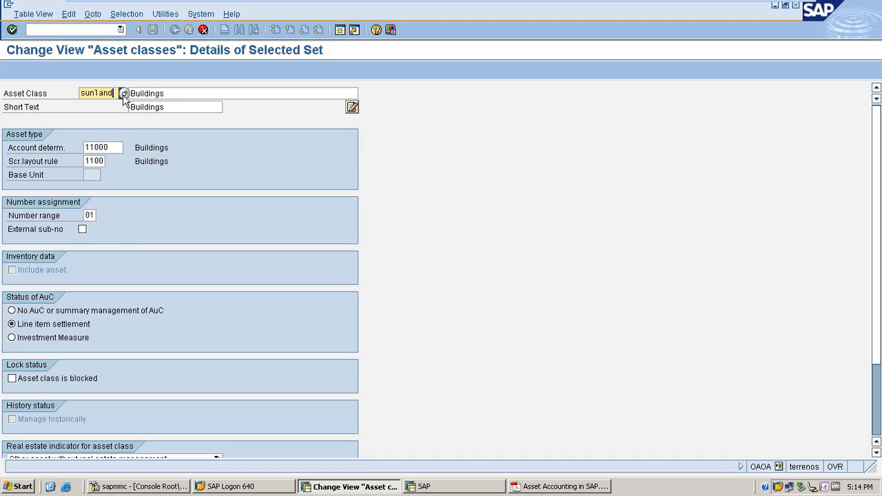
pyautogui.press('BackSpace')
pyautogui.press('BackSpace')
pyautogui.press('BackSpace')
pyautogui.press('BackSpace')
pyautogui.press('BackSpace')
pyautogui.press('BackSpace')
pyautogui.press('BackSpace')
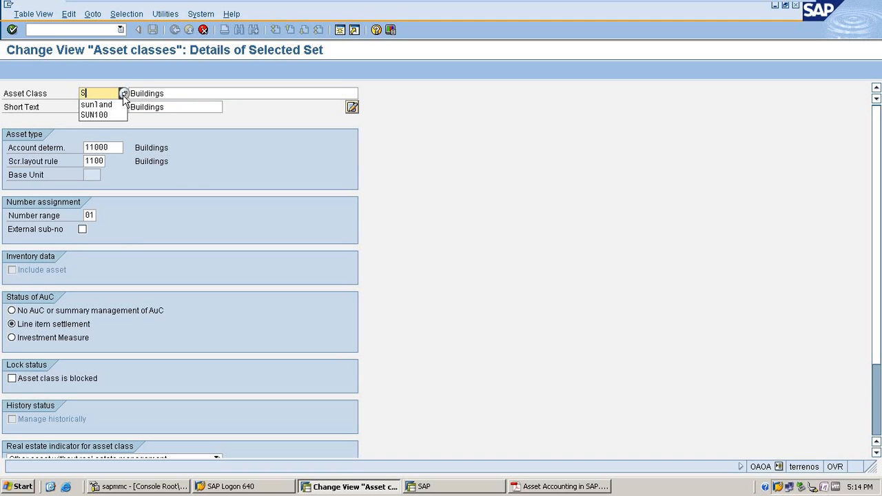
# Step: Name the copied Buildings class SUNBLD, with SUNBLDG as both its description and its short text
pyautogui.write('SUNBLD')
pyautogui.press('Tab')
pyautogui.write('SUNBLDG')
pyautogui.press('Tab')
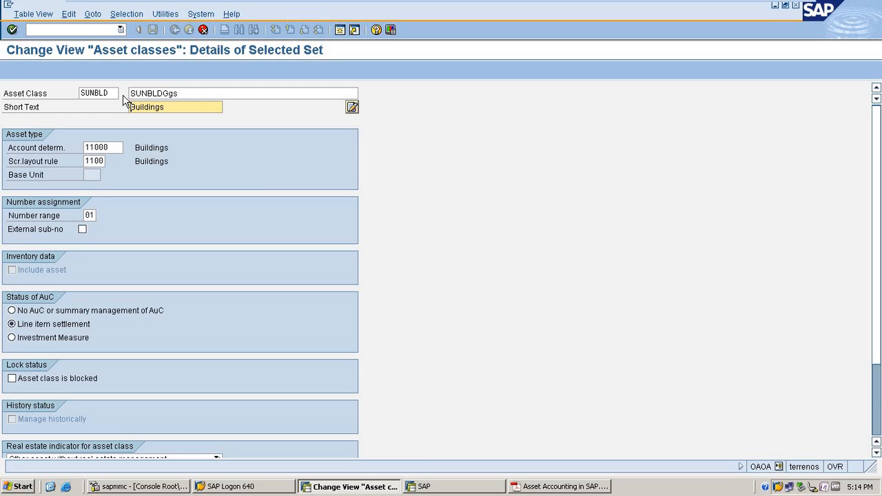
pyautogui.click(207, 94)
pyautogui.press('BackSpace')
pyautogui.press('BackSpace')
pyautogui.press('BackSpace')
pyautogui.write('G')
pyautogui.press('Tab')
pyautogui.write('SUNBLDG')
# Step: Assign account determination SUN02 and screen layout rule SUN2 to class SUNBLD, and accept the entry
pyautogui.click(111, 147)
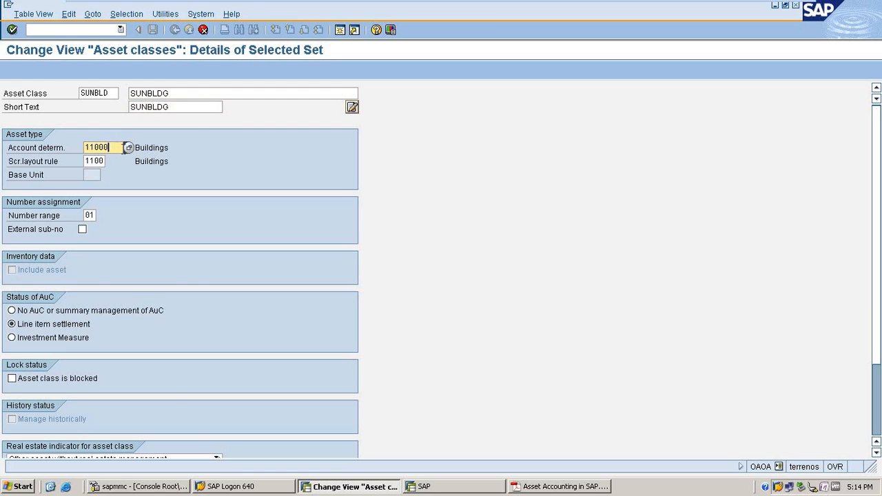
pyautogui.click(129, 147)
pyautogui.scroll(-2, 228, 338)
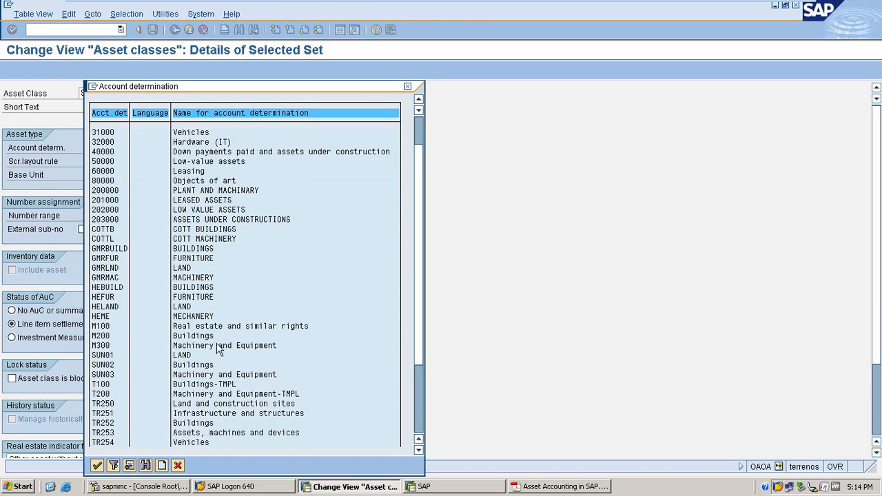
pyautogui.doubleClick(190, 366)
pyautogui.click(100, 161)
pyautogui.click(111, 162)
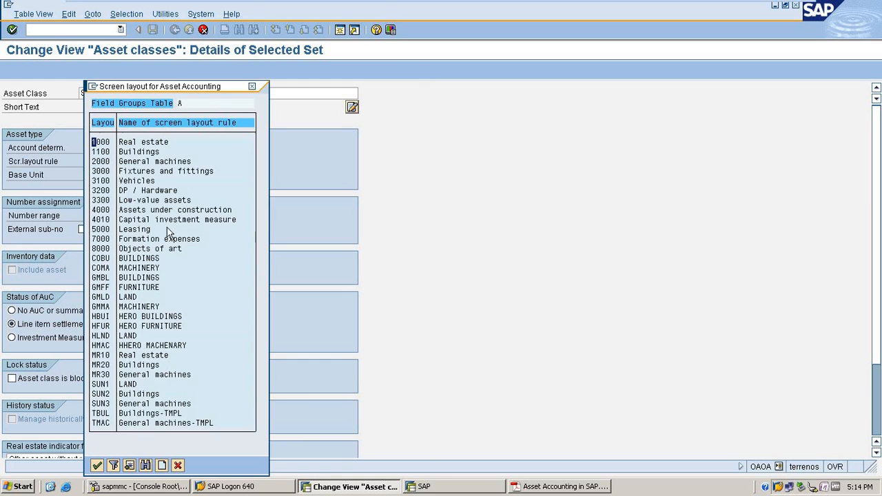
pyautogui.doubleClick(138, 394)
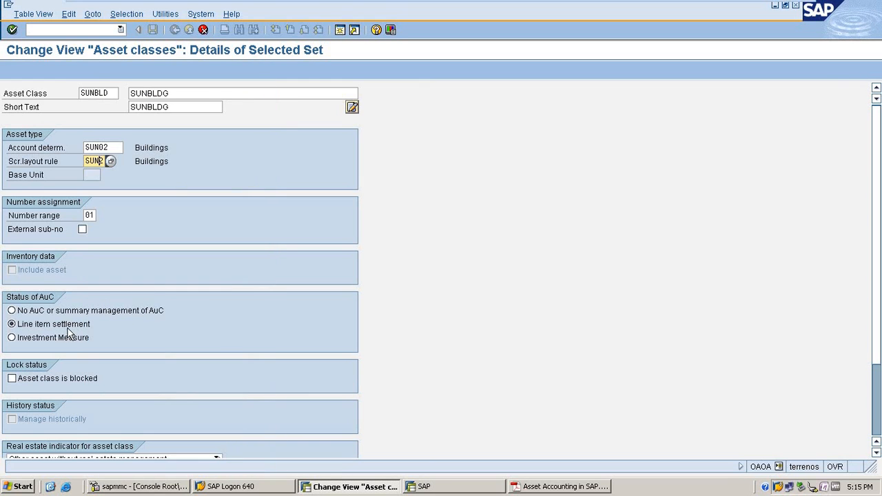
pyautogui.press('Return')
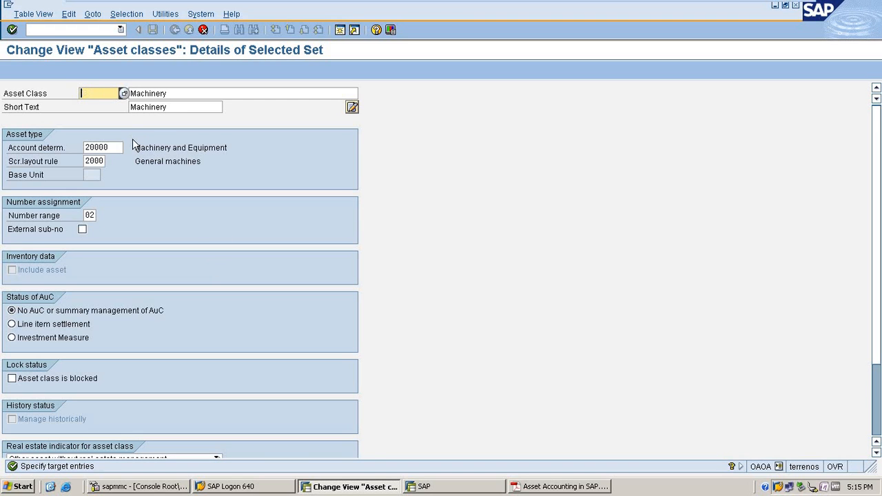
# Step: Name the copied Machinery class SUNMACH, with SUNMACHINARY as both its description and its short text
pyautogui.write('SU')
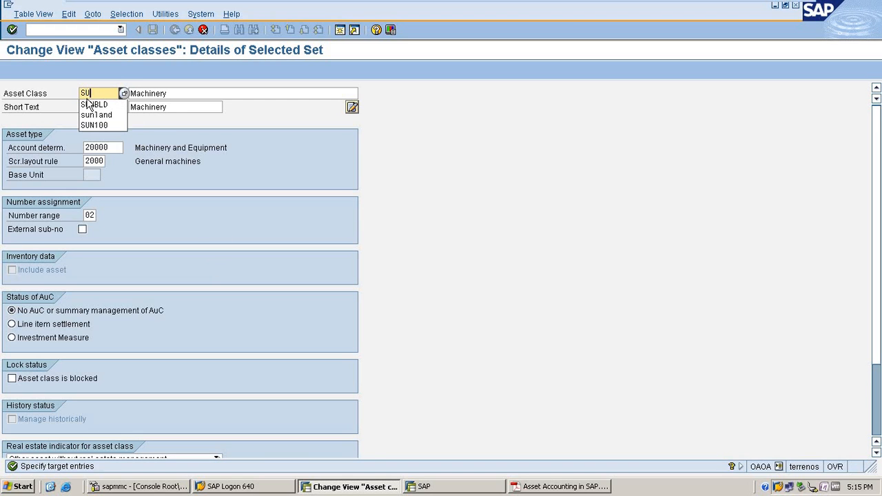
pyautogui.write('NMACH')
pyautogui.press('Tab')
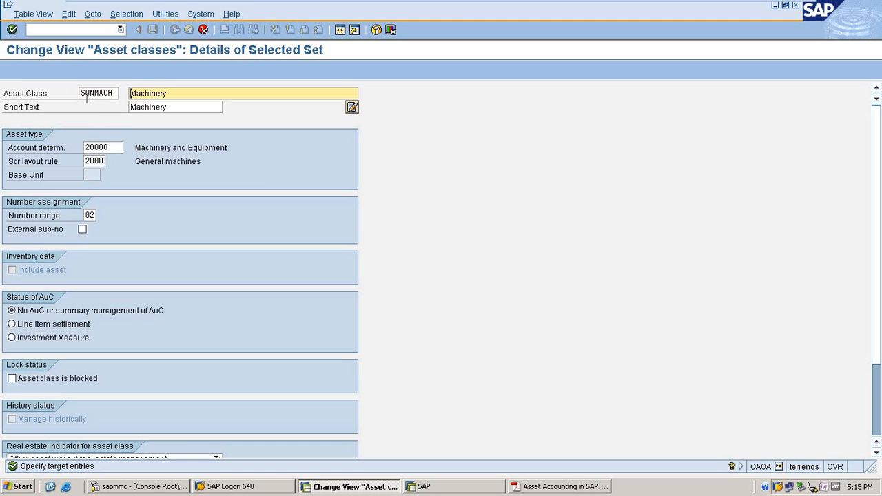
pyautogui.write('SUNMACHINARY')
pyautogui.press('Tab')
pyautogui.press('Delete')
pyautogui.press('Delete')
pyautogui.press('Delete')
pyautogui.press('Delete')
pyautogui.press('Delete')
pyautogui.press('Delete')
pyautogui.press('Delete')
pyautogui.press('Delete')
pyautogui.press('Delete')
pyautogui.write('SUN')
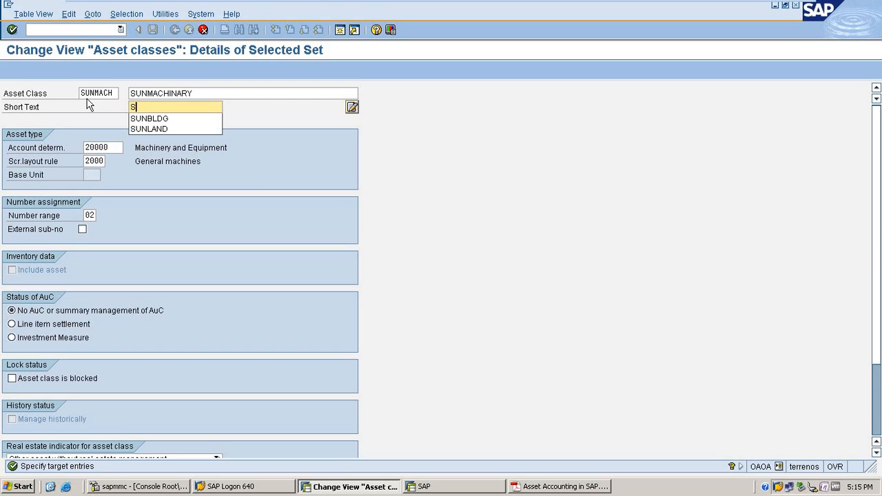
pyautogui.write('MACHINARY')
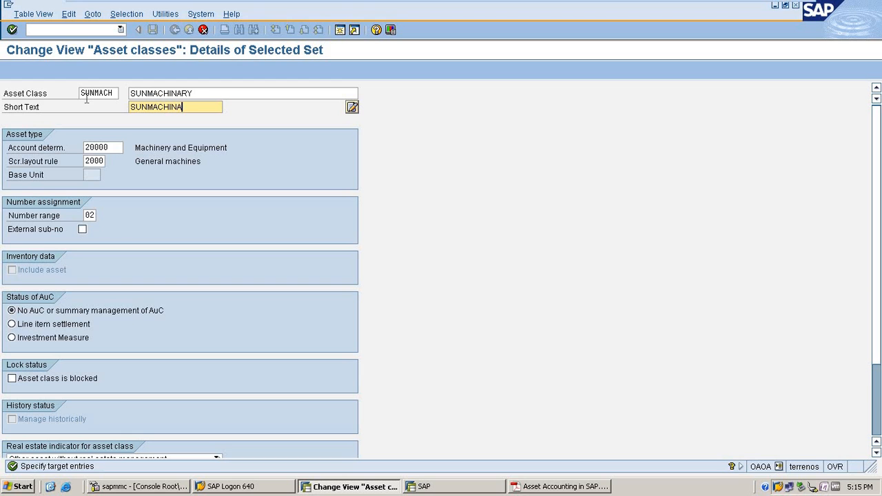
# Step: Give class SUNMACH account determination SUN02, screen layout rule SUN3 and the AuC status Line item settlement
pyautogui.click(110, 148)
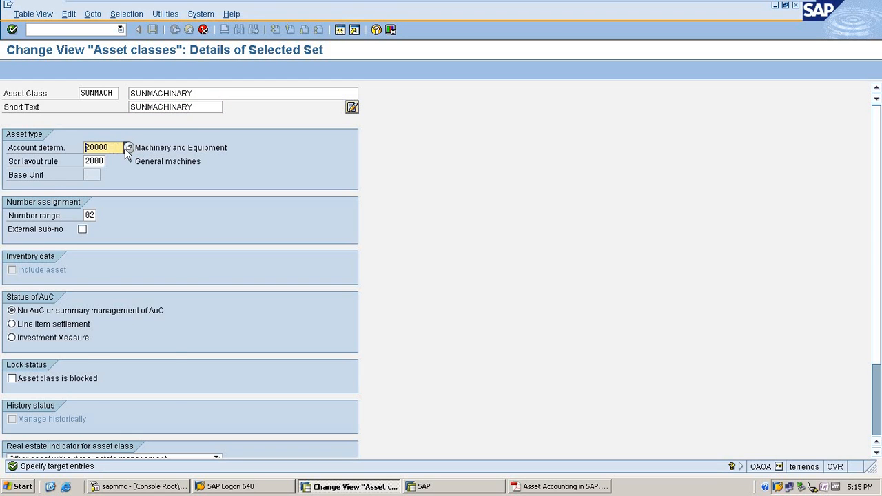
pyautogui.click(126, 149)
pyautogui.scroll(-5, 236, 317)
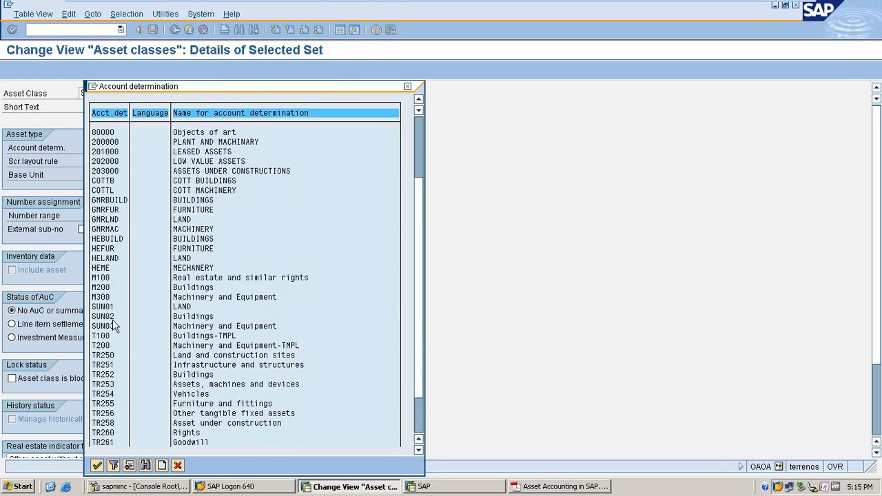
pyautogui.doubleClick(199, 318)
pyautogui.click(102, 161)
pyautogui.click(110, 161)
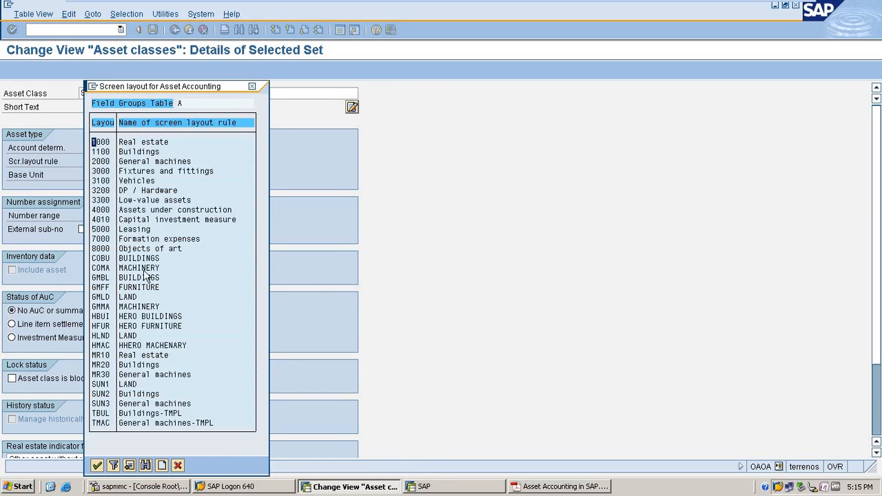
pyautogui.doubleClick(144, 404)
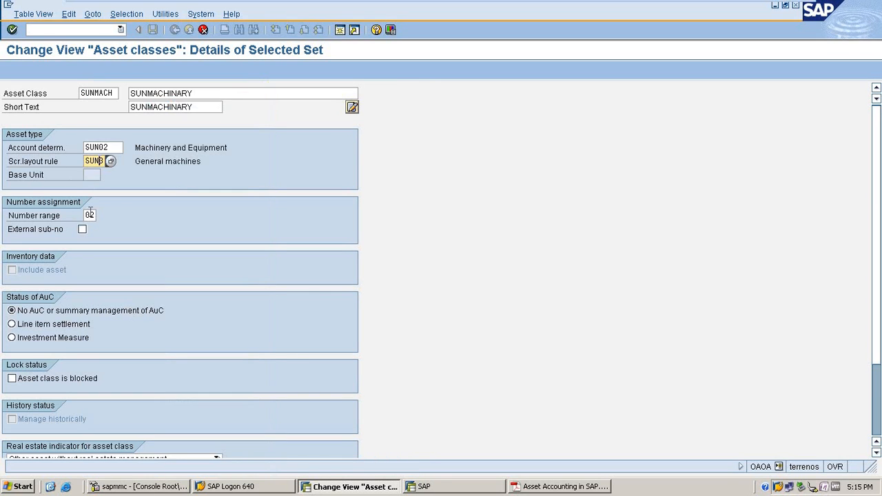
pyautogui.click(61, 324)
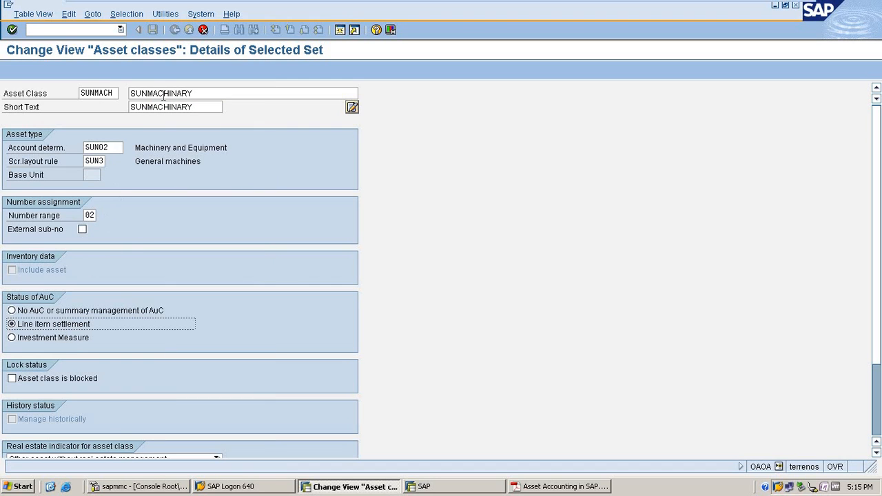
# Step: Save the new asset classes under the customizing request SCREEN LAYOUTS FOR SUN and leave the transaction
pyautogui.press('Return')
pyautogui.click(152, 30)
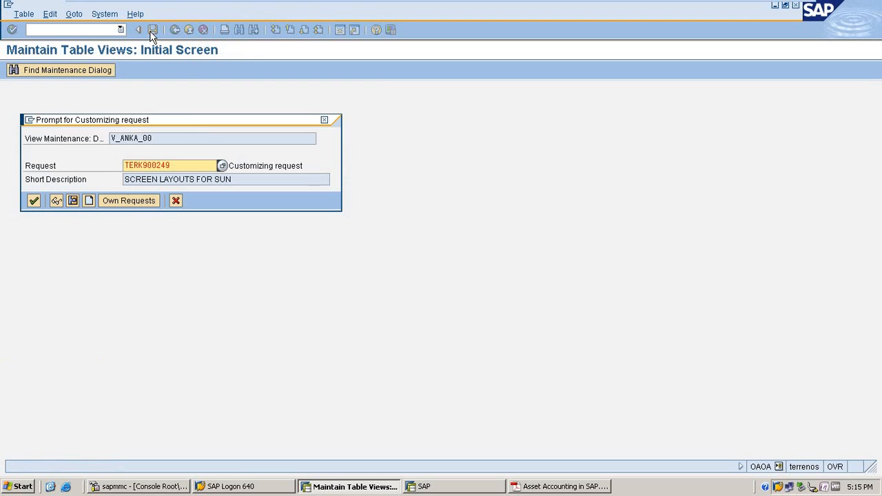
pyautogui.click(33, 200)
pyautogui.click(95, 30)
pyautogui.write('/n')
pyautogui.press('Return')
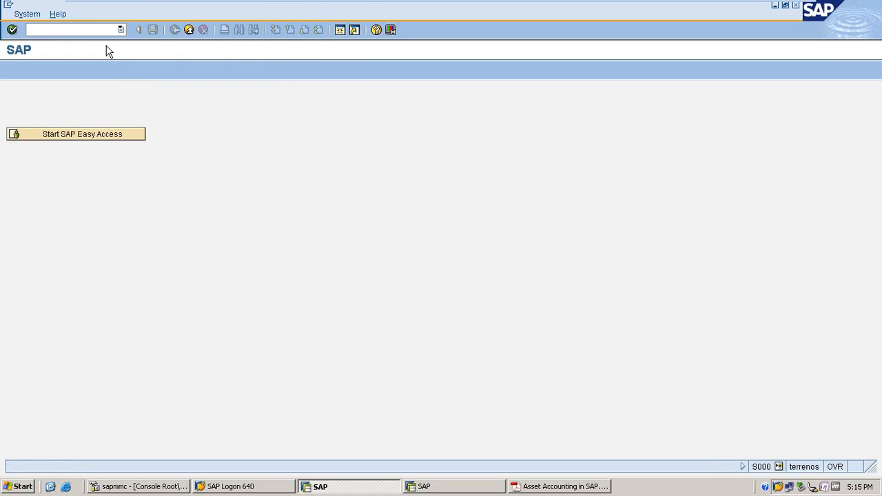
# Step: Look up the Define Number Ranges section in the Asset Accounting in SAP PDF in Adobe Reader and return to SAP
pyautogui.moveTo(728, 6)
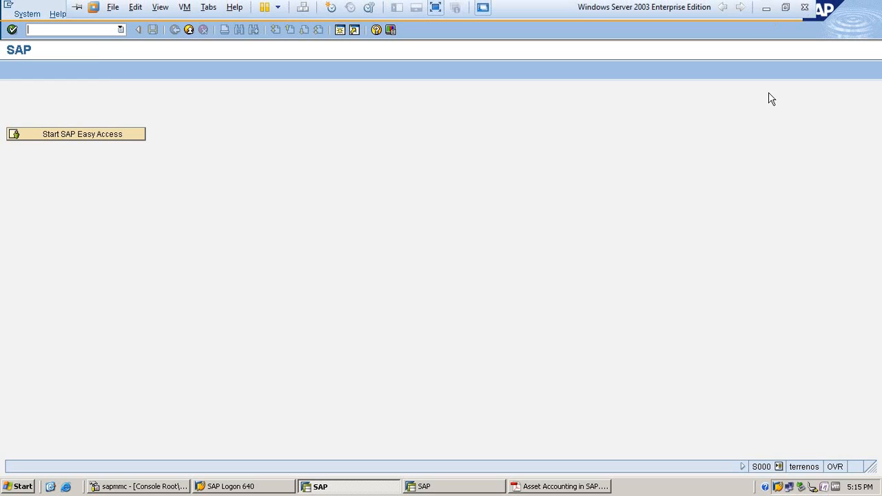
pyautogui.click(590, 489)
pyautogui.scroll(2, 461, 210)
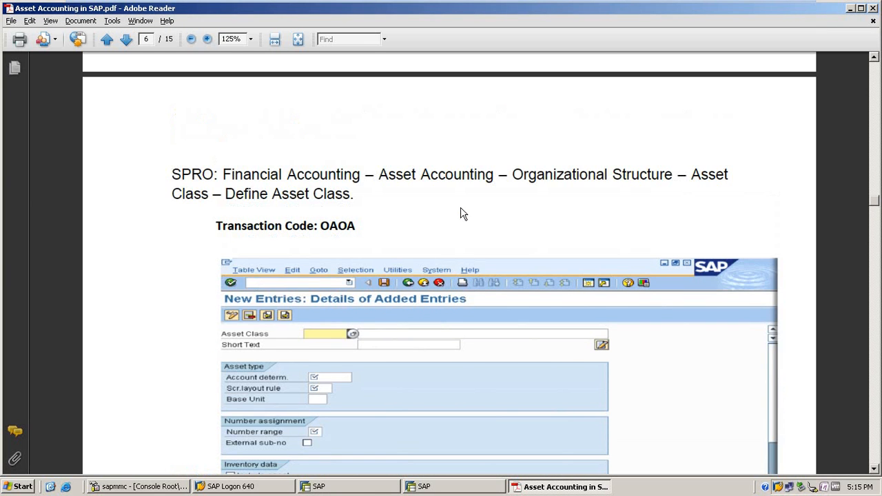
pyautogui.scroll(5, 460, 207)
pyautogui.scroll(-2, 462, 227)
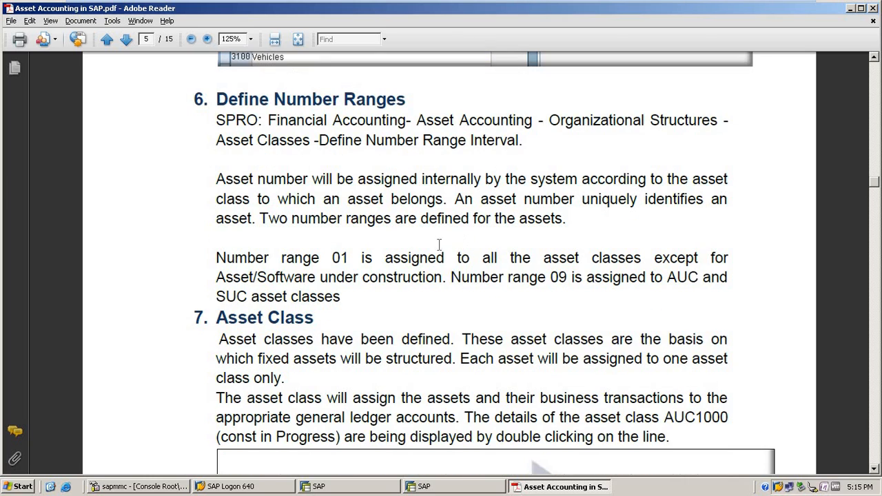
pyautogui.hotkey('alt', 'Tab')
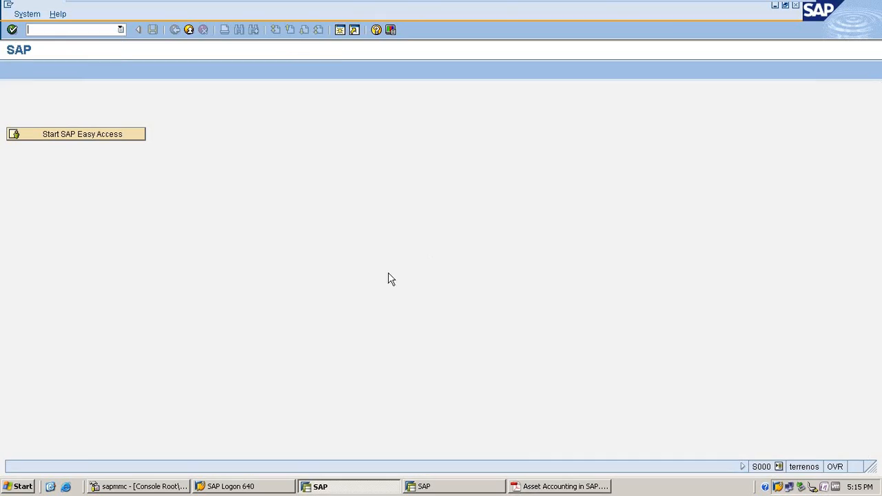
# Step: Open Define Number Range Interval from the SPRO reference IMG, under Asset Accounting, Organizational Structures, Asset Classes
pyautogui.write('SPRO')
pyautogui.press('Return')
pyautogui.click(62, 71)
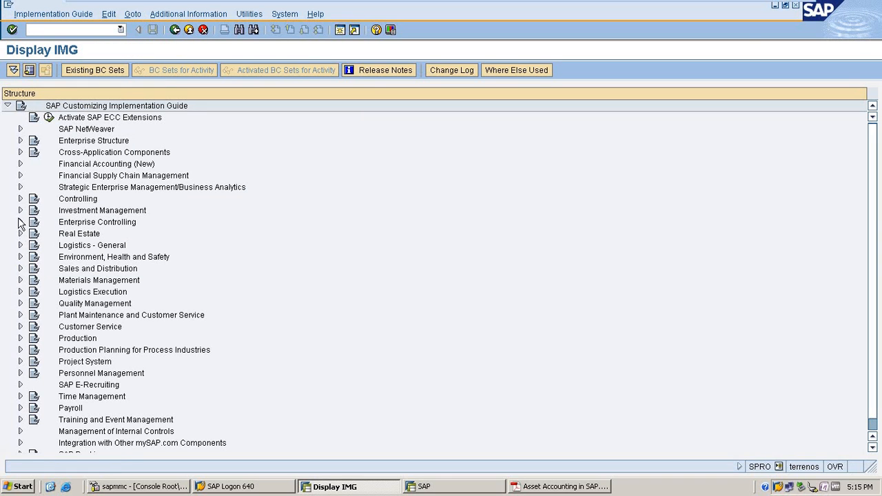
pyautogui.click(20, 165)
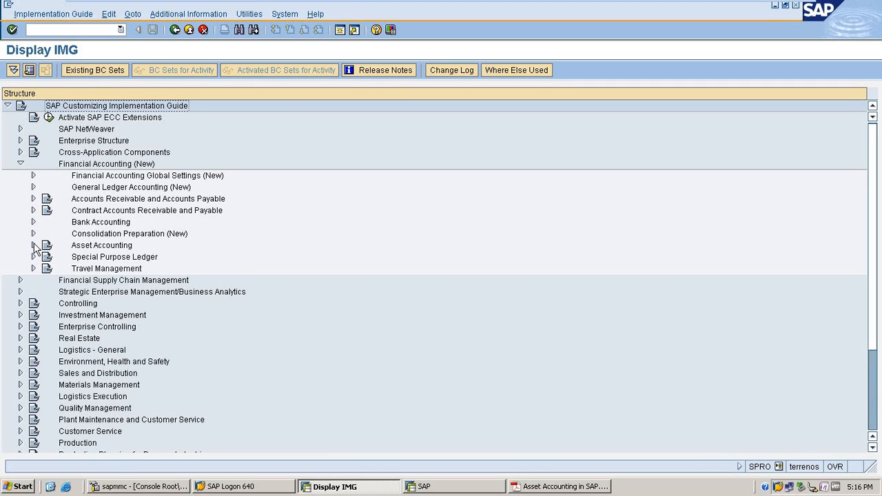
pyautogui.click(34, 245)
pyautogui.click(46, 268)
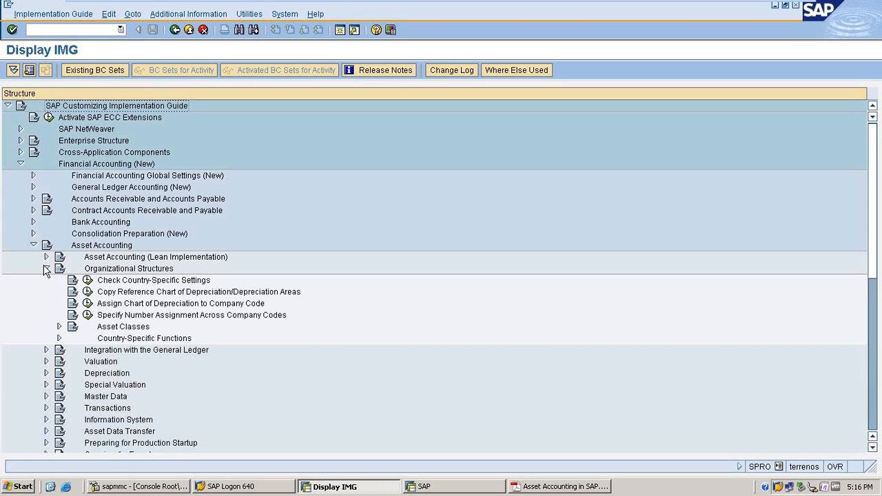
pyautogui.click(59, 327)
pyautogui.click(100, 373)
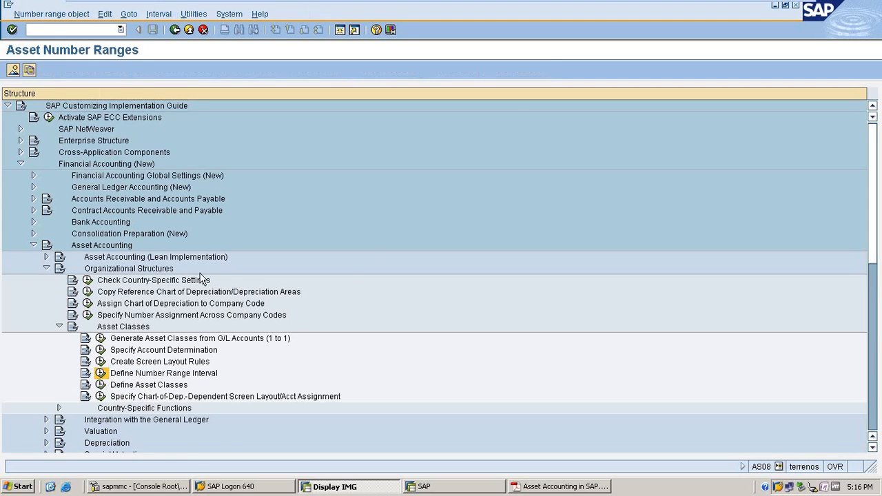
# Step: Add asset number range interval 02 from 1001 to 2000 for company code SUN
pyautogui.click(66, 148)
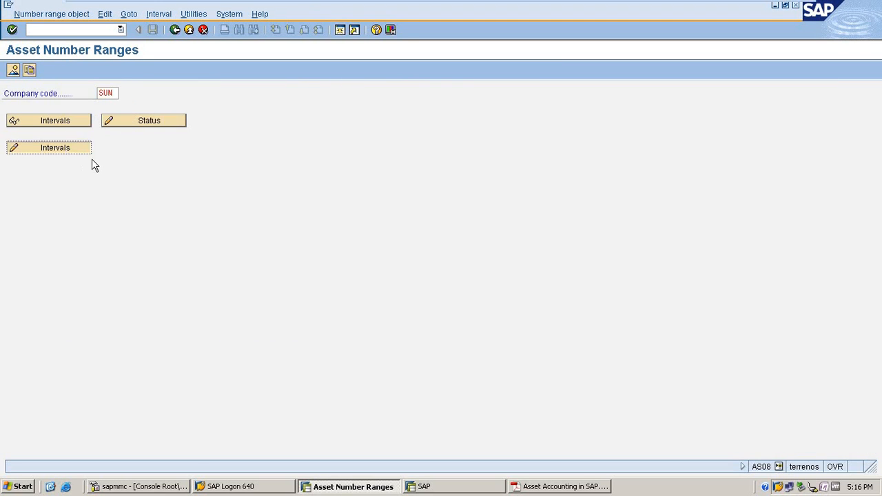
pyautogui.click(32, 70)
pyautogui.write('02')
pyautogui.press('Tab')
pyautogui.write('1001')
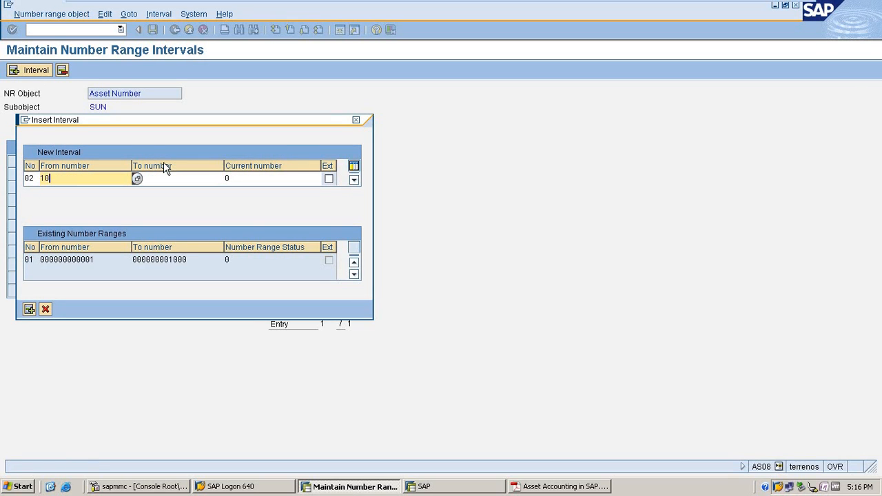
pyautogui.press('Tab')
pyautogui.write('2000')
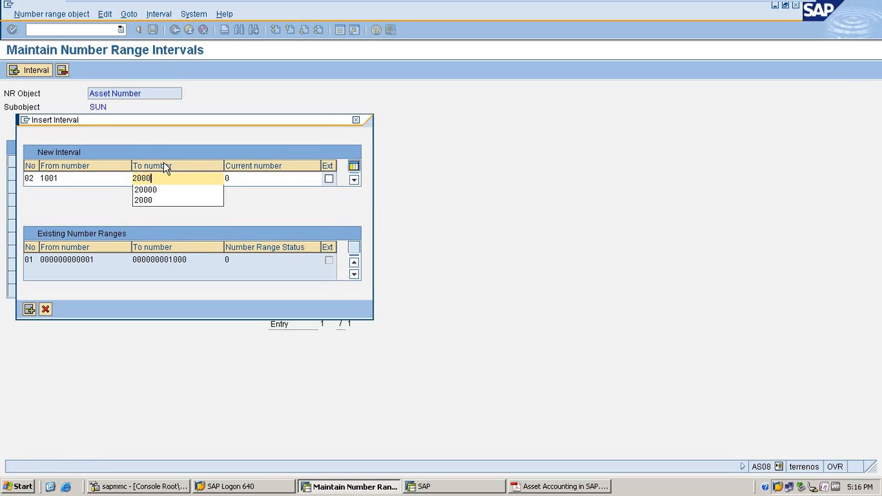
pyautogui.press('Return')
# Step: Add interval 03 from 2001 to 3000, save the number ranges, and return to the implementation guide
pyautogui.click(30, 70)
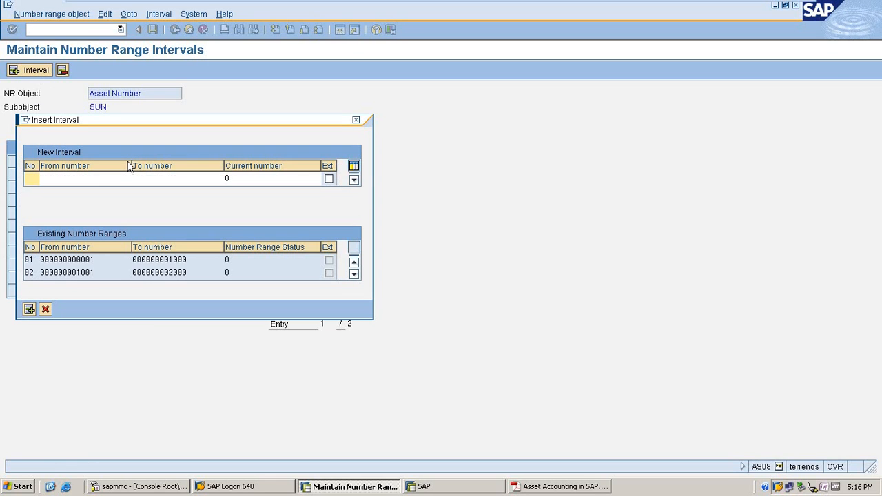
pyautogui.write('2001')
pyautogui.press('Tab')
pyautogui.write('3000')
pyautogui.press('Return')
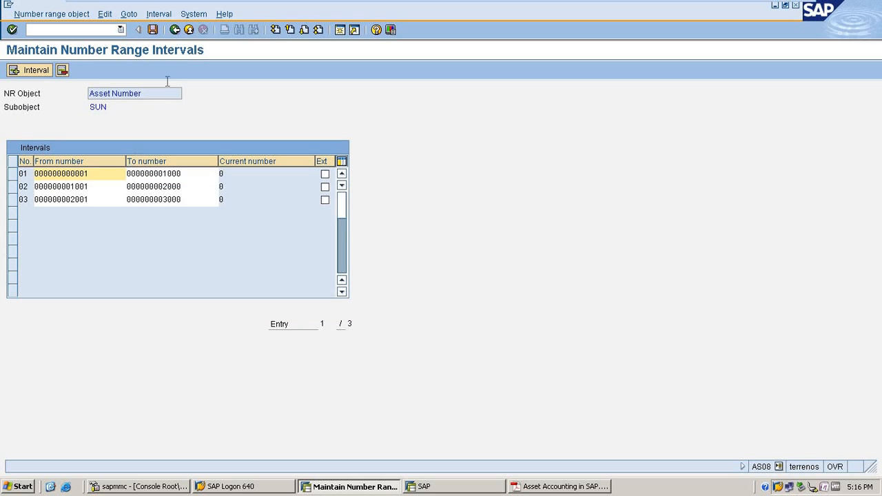
pyautogui.click(153, 29)
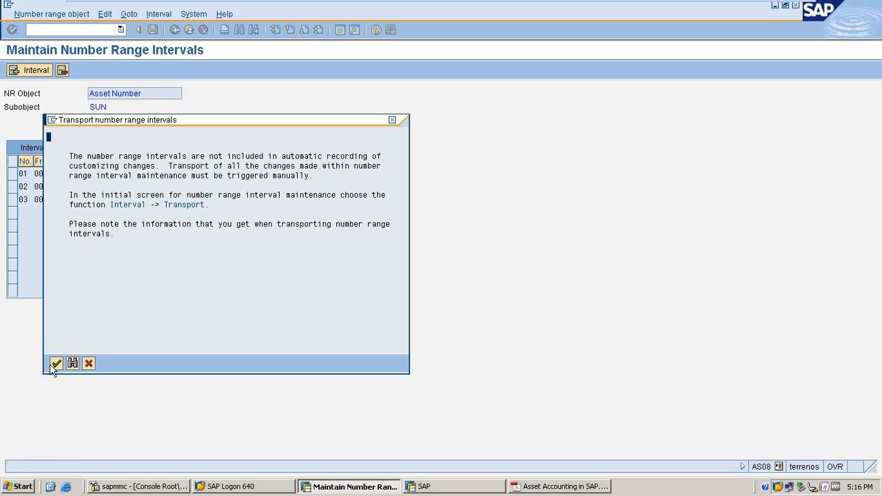
pyautogui.press('Return')
pyautogui.click(175, 29)
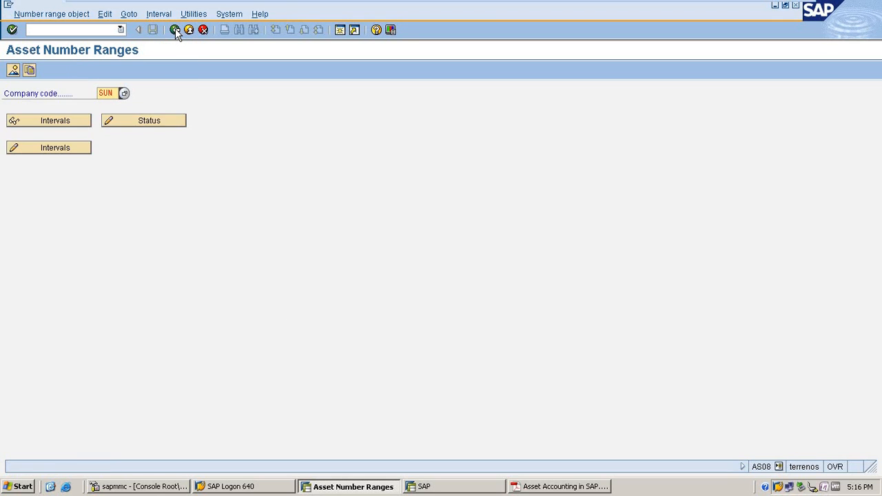
pyautogui.click(175, 29)
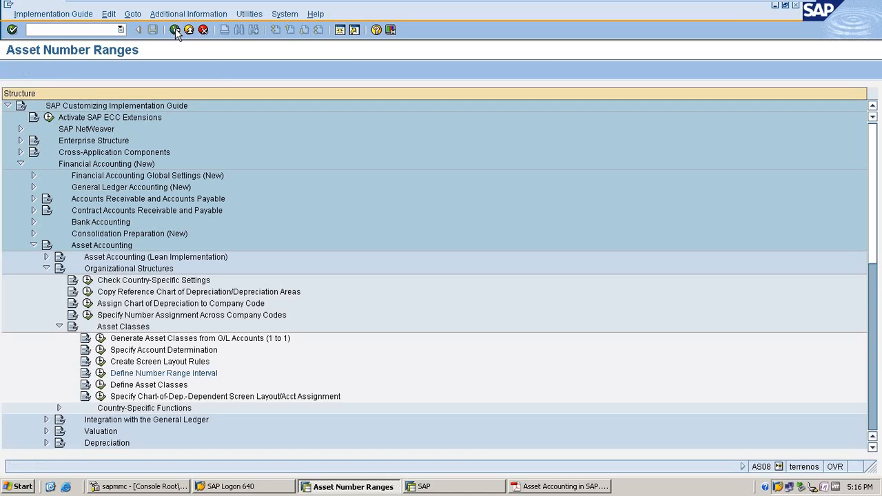
# Step: Open Define Asset Classes and position the class list at the entries starting with SU
pyautogui.click(100, 386)
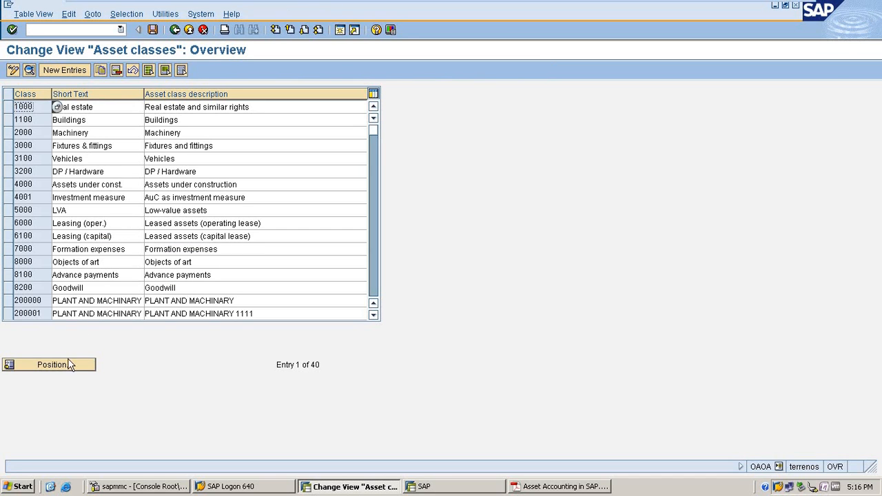
pyautogui.click(69, 369)
pyautogui.write('SU')
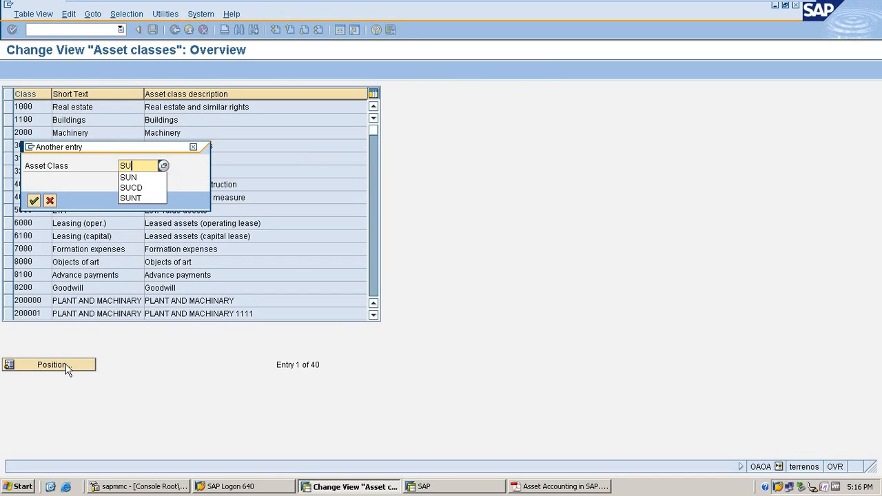
pyautogui.press('Return')
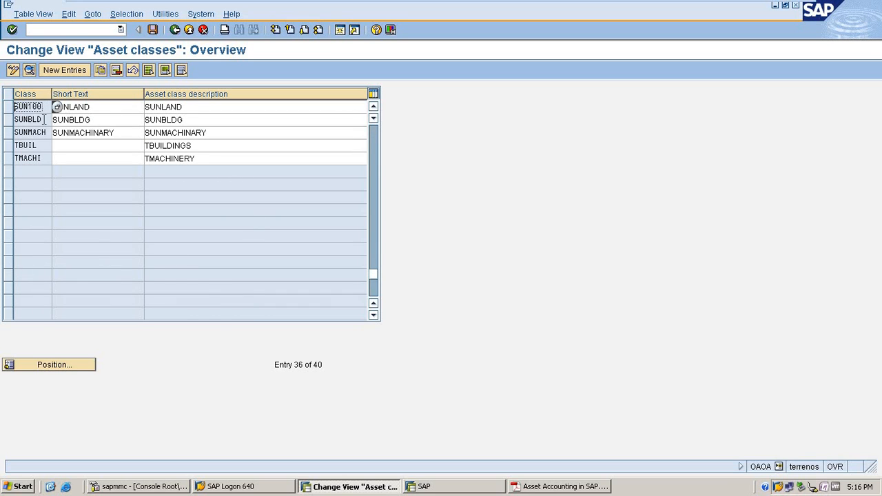
# Step: Assign company code SUN's number range 02 to class SUNBLD, save it under the customizing request, and return to the overview
pyautogui.click(8, 119)
pyautogui.click(29, 69)
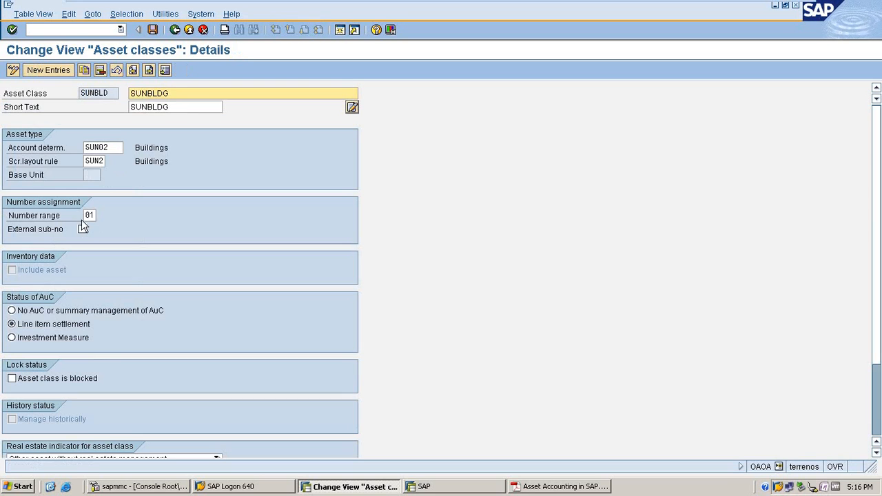
pyautogui.click(89, 215)
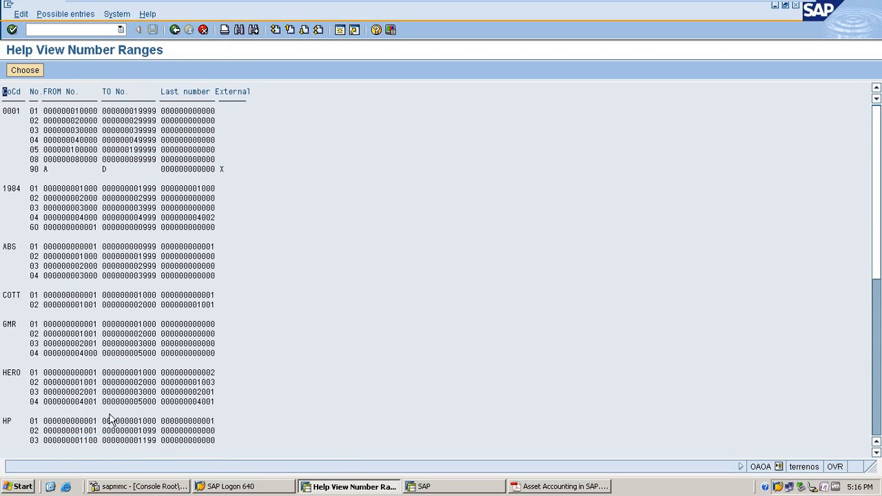
pyautogui.scroll(-5, 543, 357)
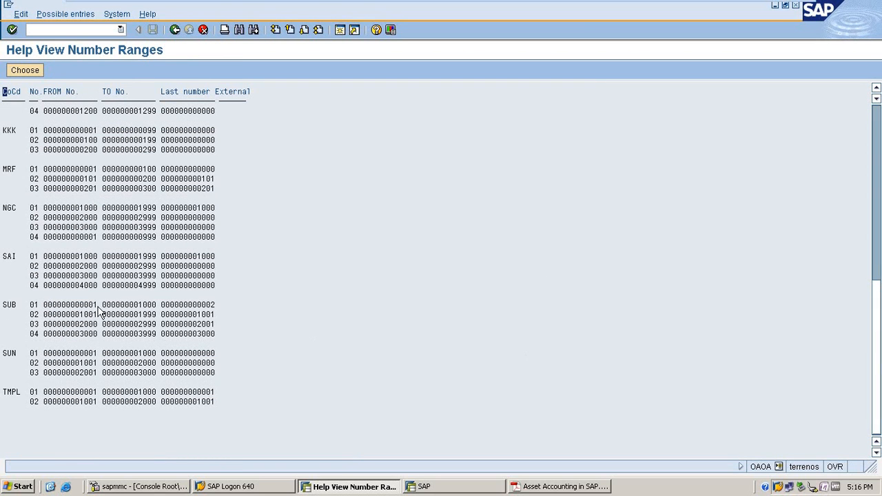
pyautogui.doubleClick(36, 363)
pyautogui.click(152, 30)
pyautogui.click(33, 200)
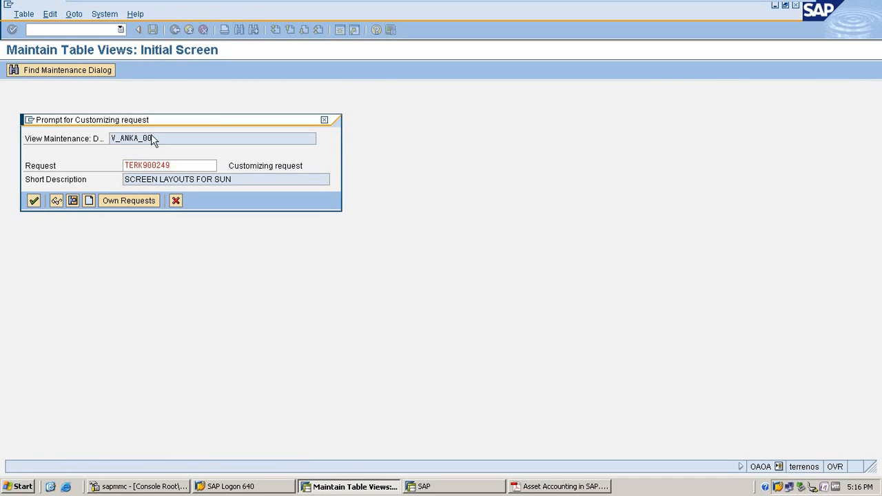
pyautogui.click(175, 29)
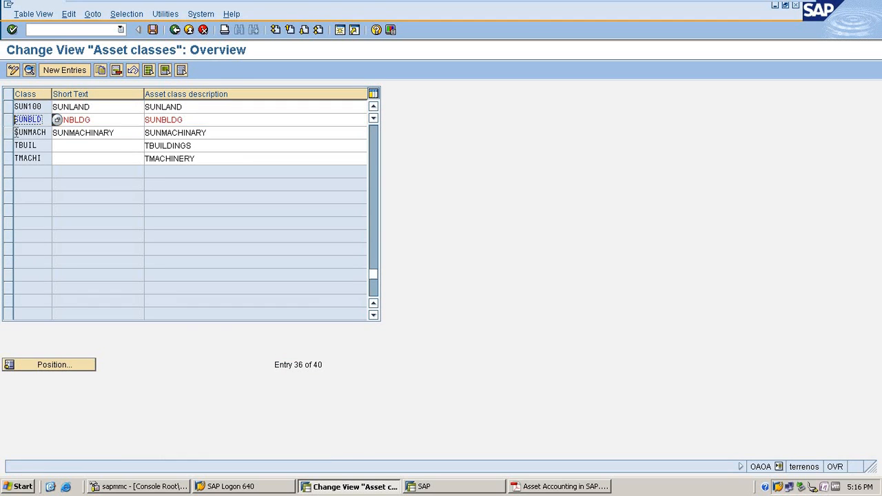
# Step: Assign company code SUN's number range 03 to class SUNMACH, save it, and return to the overview
pyautogui.click(10, 132)
pyautogui.click(29, 70)
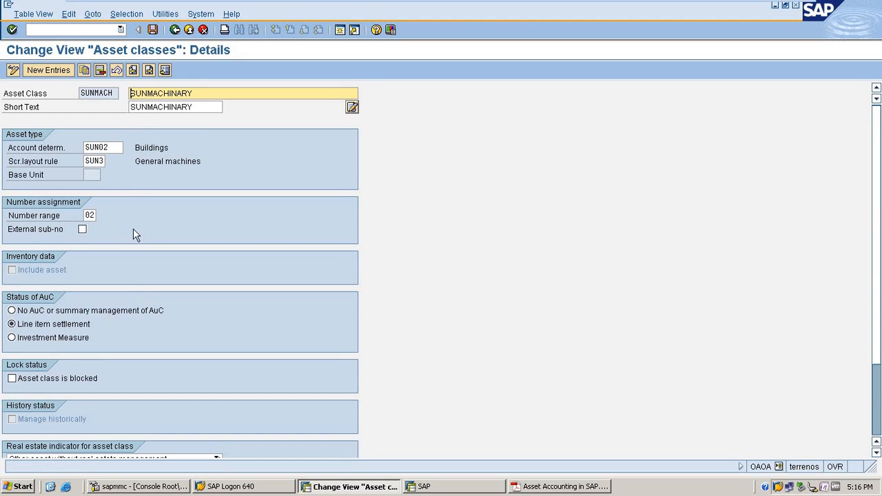
pyautogui.click(89, 215)
pyautogui.click(102, 217)
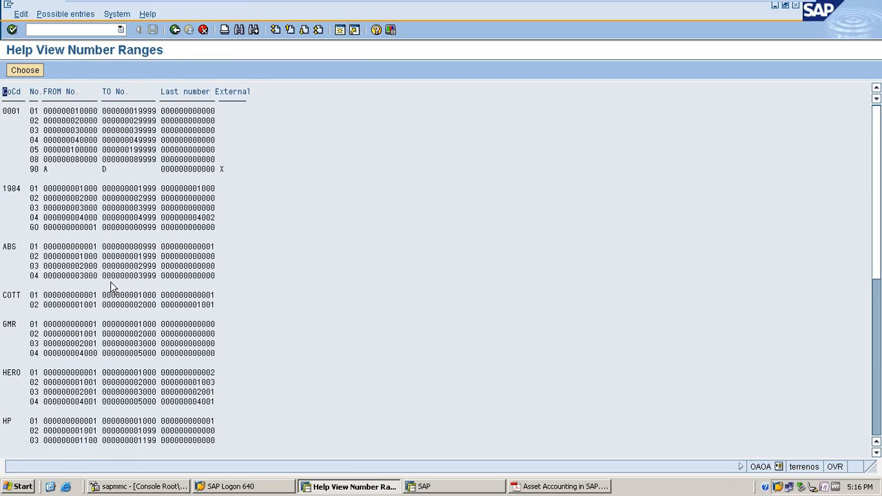
pyautogui.scroll(-10, 110, 284)
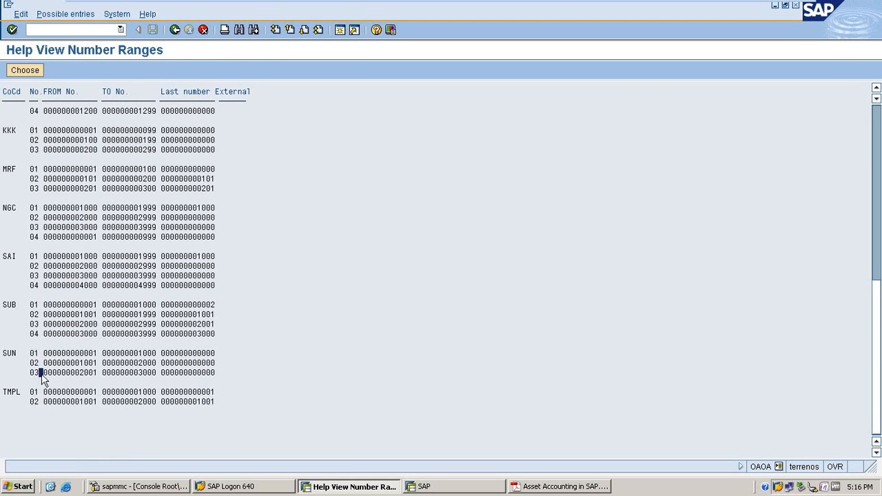
pyautogui.doubleClick(39, 374)
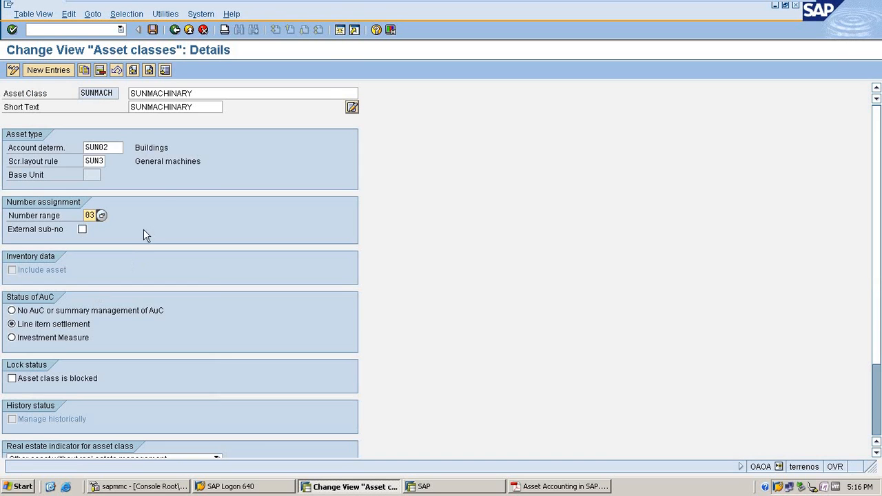
pyautogui.click(152, 30)
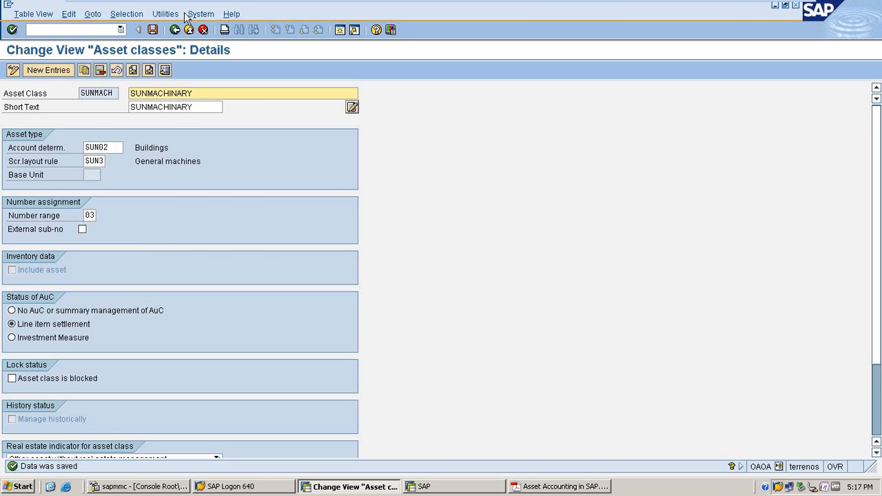
pyautogui.click(175, 30)
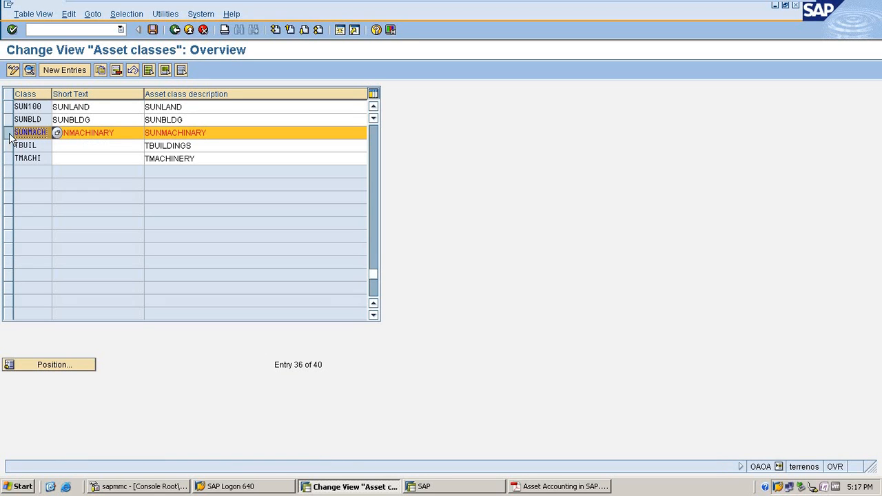
# Step: Switch to the Asset Accounting in SAP PDF in Adobe Reader and read section 8 on account assignment for automatic posting
pyautogui.click(557, 487)
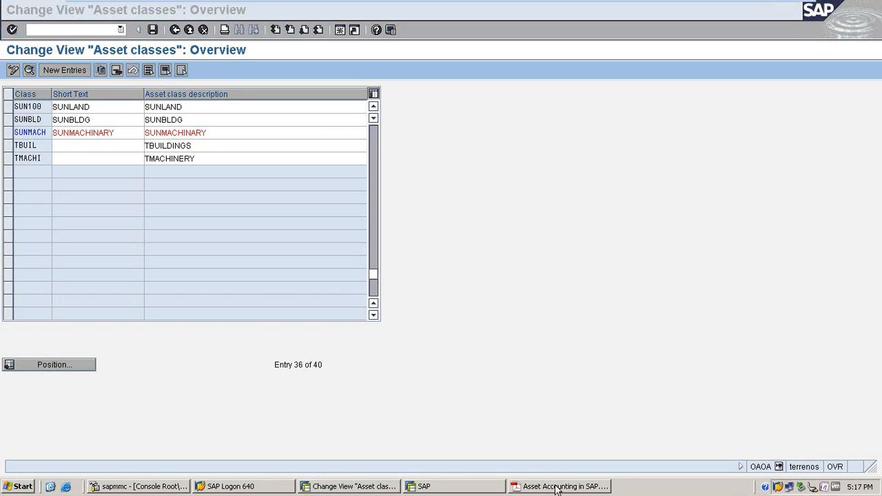
pyautogui.scroll(-10, 541, 279)
pyautogui.scroll(-10, 541, 279)
pyautogui.scroll(-3, 545, 281)
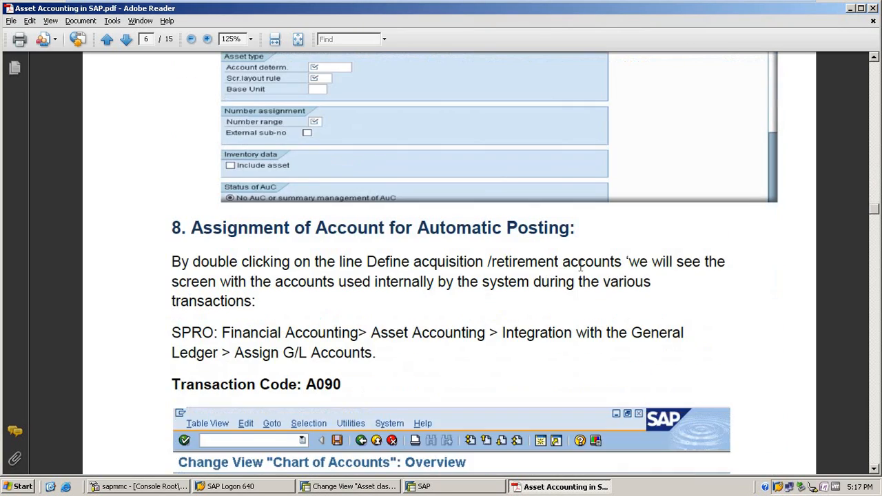
pyautogui.scroll(-1, 581, 267)
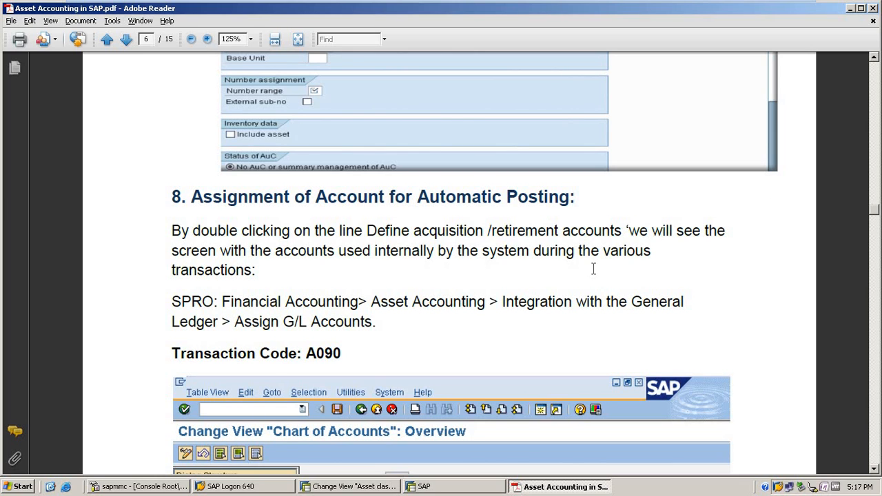
# Step: Finish reading section 8 of the PDF, switch back to the SAP session and open transaction AO90
pyautogui.scroll(-3, 593, 269)
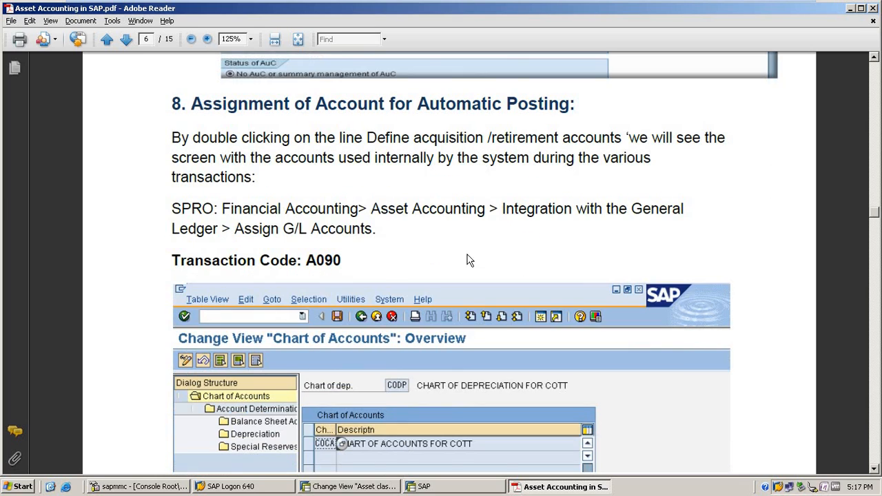
pyautogui.scroll(-1, 462, 259)
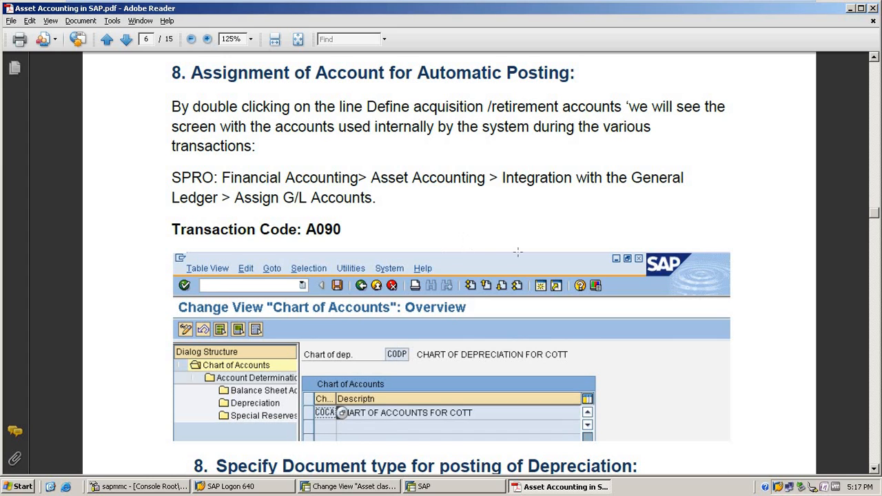
pyautogui.click(373, 491)
pyautogui.click(85, 31)
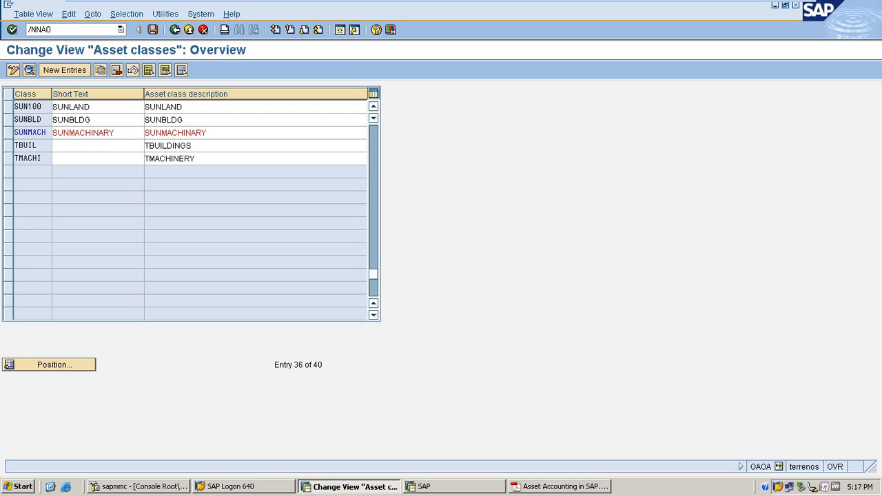
pyautogui.write('/NAO90')
pyautogui.press('Return')
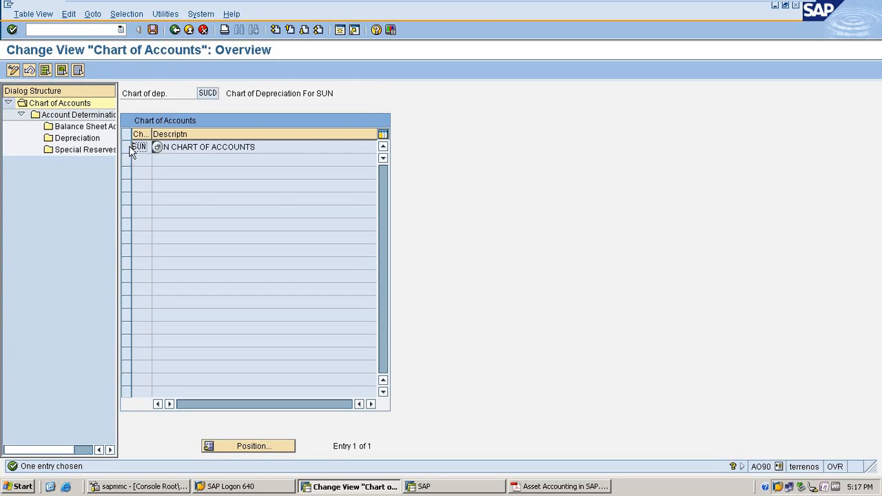
# Step: Open the balance sheet accounts of account determination SUN01 (LAND) for the SUN chart of accounts
pyautogui.click(127, 148)
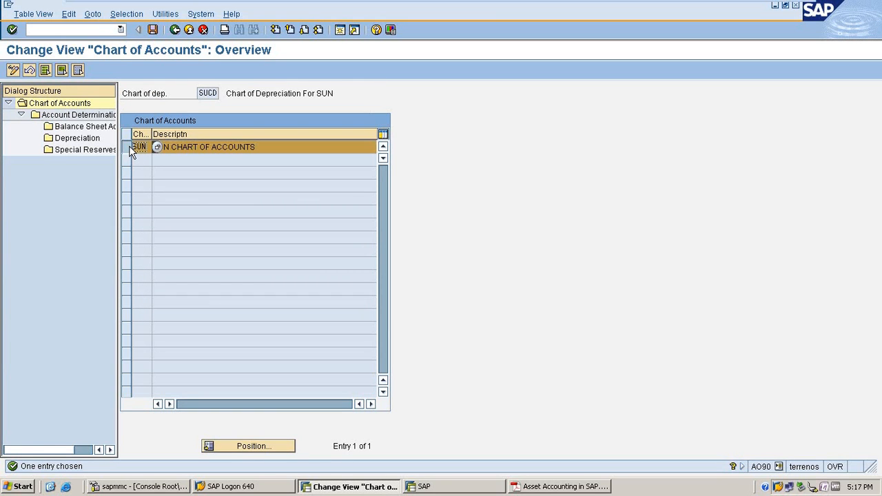
pyautogui.doubleClick(56, 115)
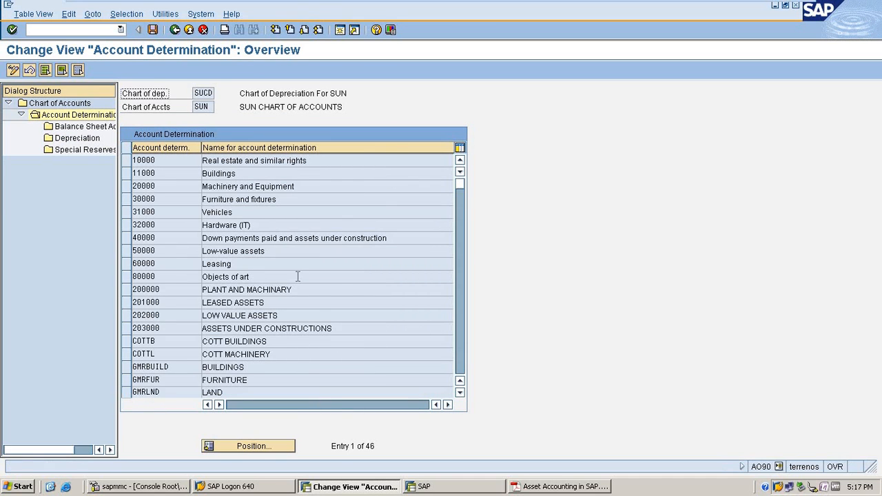
pyautogui.scroll(-6, 297, 283)
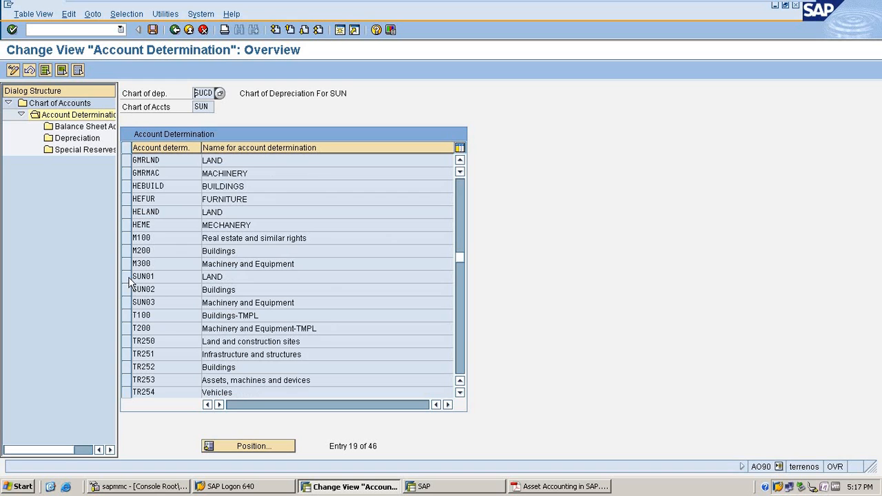
pyautogui.click(128, 277)
pyautogui.doubleClick(83, 128)
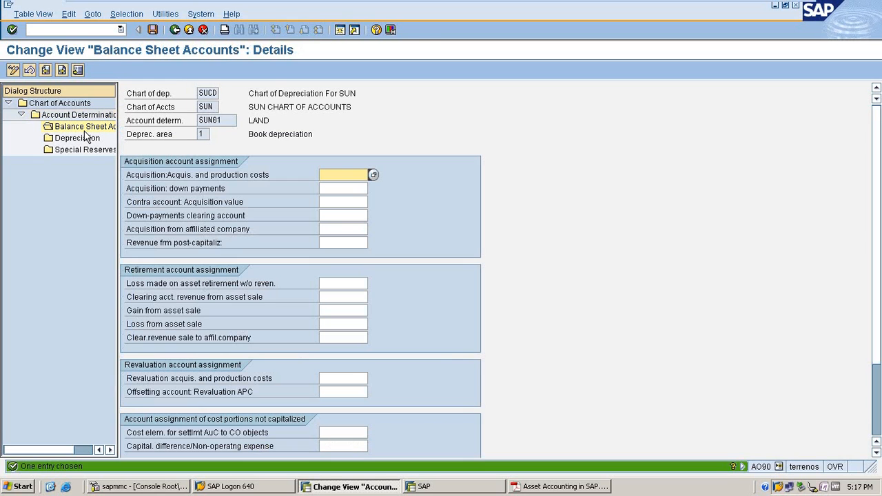
# Step: Assign G/L account 200003 (LAND) to the loss made on asset retirement without revenue
pyautogui.click(359, 285)
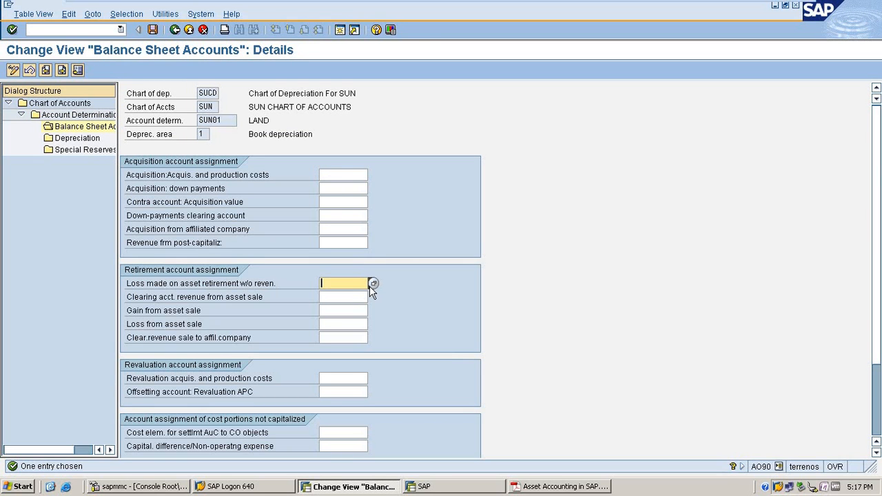
pyautogui.click(373, 284)
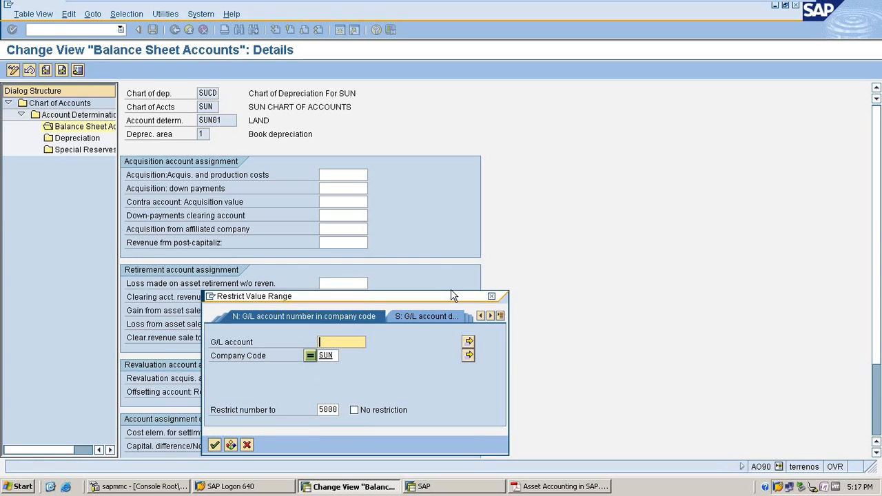
pyautogui.press('Return')
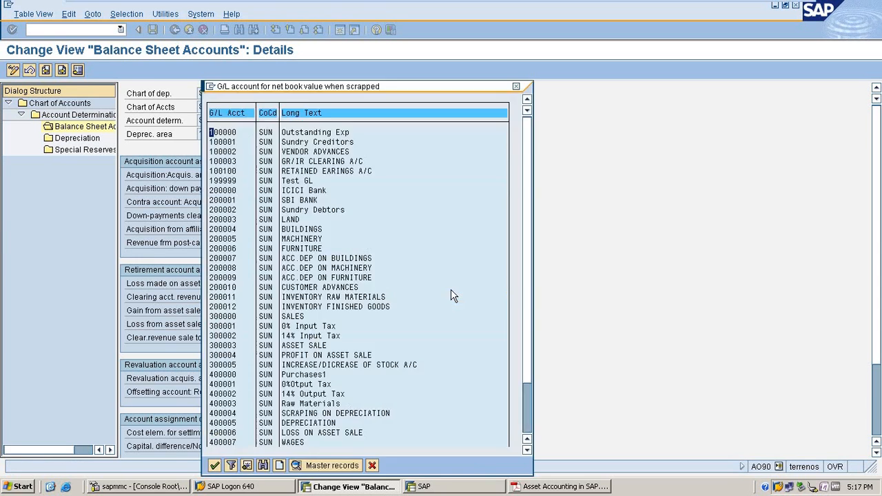
pyautogui.moveTo(378, 87); pyautogui.dragTo(596, 79)
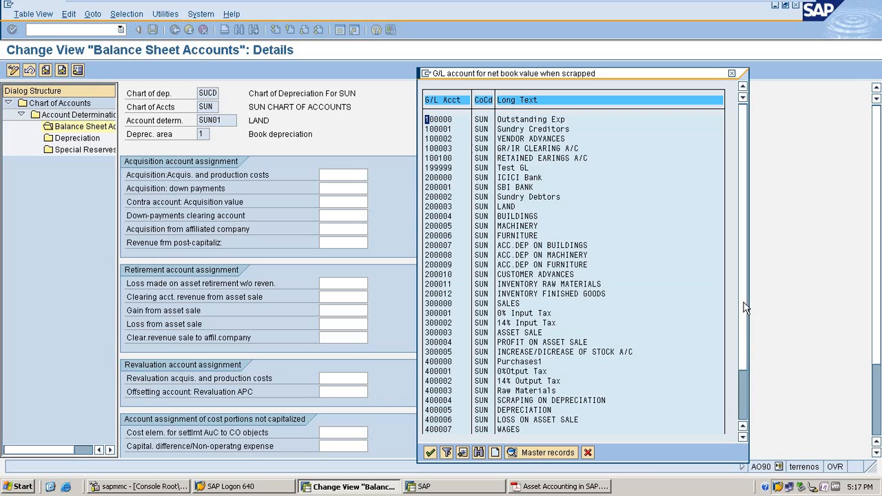
pyautogui.moveTo(746, 326); pyautogui.dragTo(741, 374)
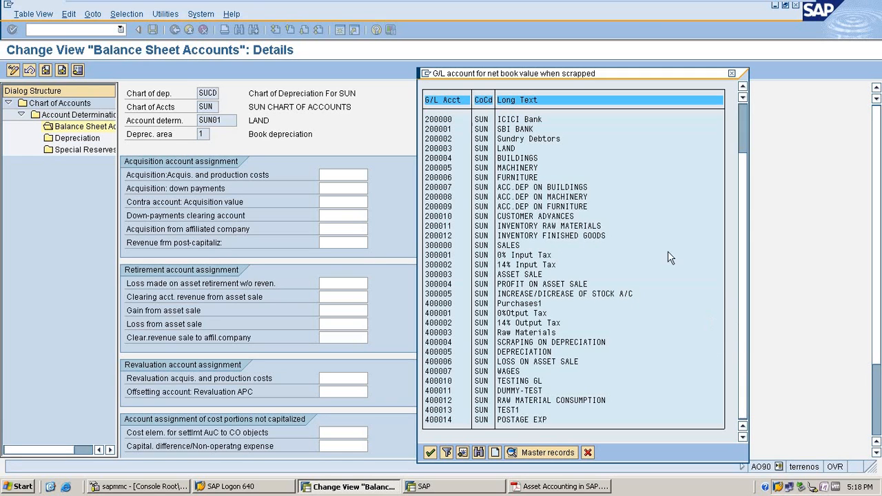
pyautogui.doubleClick(507, 152)
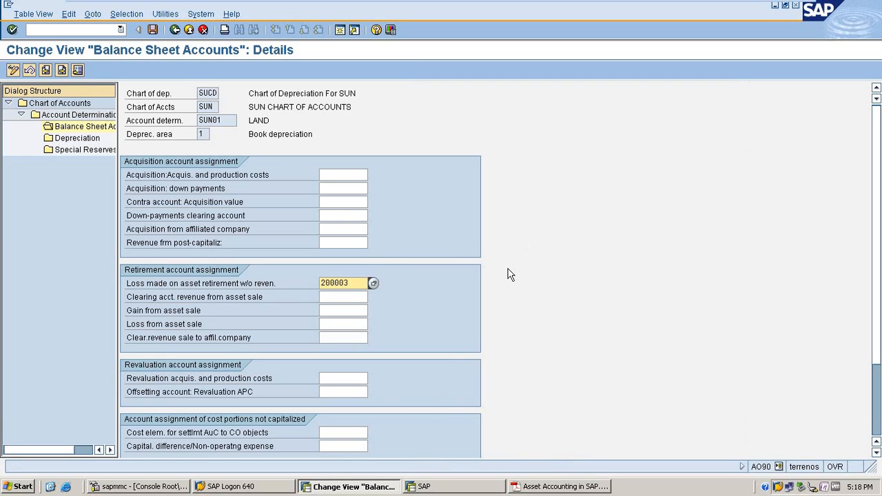
# Step: Assign G/L account 400001 (0% Output Tax) as the clearing account for revenue from asset sale
pyautogui.click(363, 297)
pyautogui.click(373, 297)
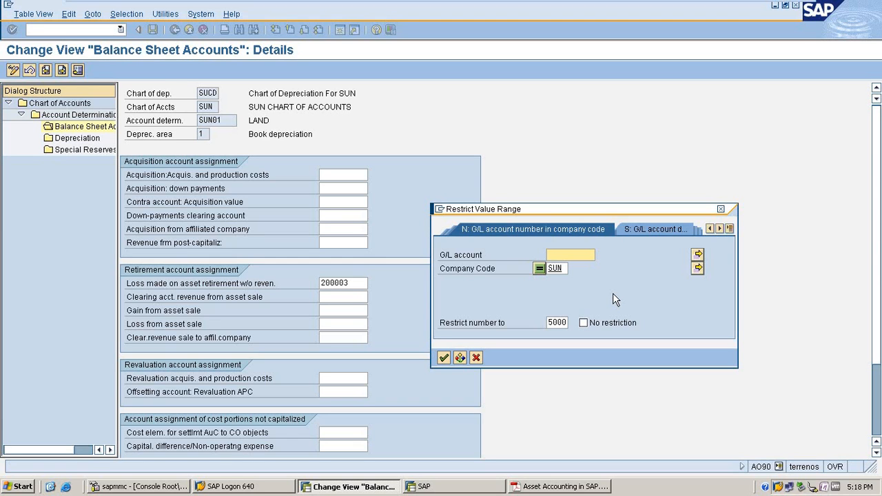
pyautogui.press('Return')
pyautogui.moveTo(366, 87); pyautogui.dragTo(556, 81)
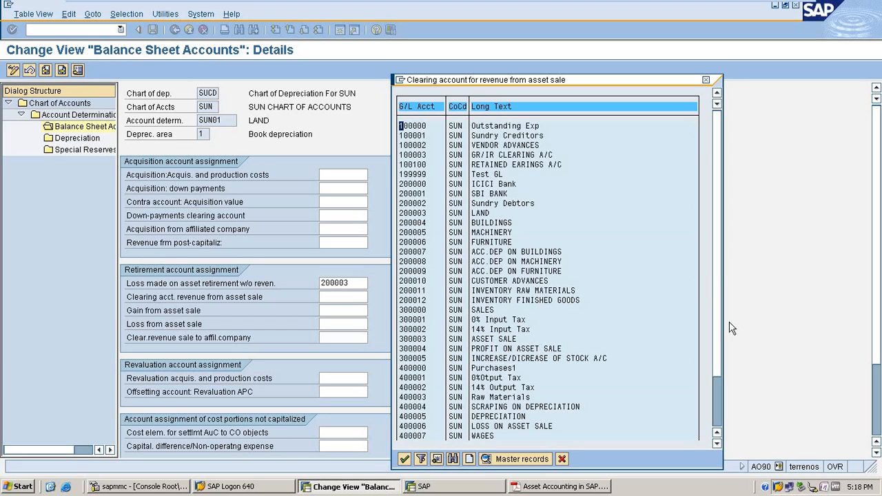
pyautogui.moveTo(719, 306); pyautogui.dragTo(715, 339)
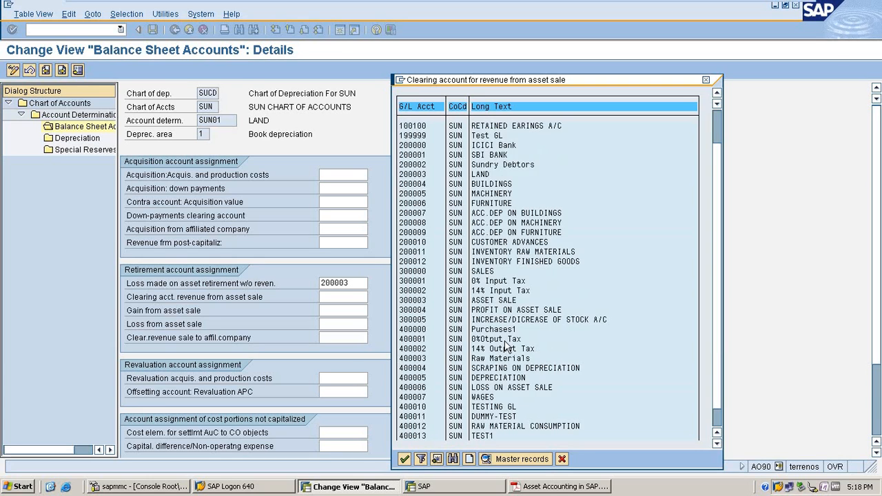
pyautogui.doubleClick(507, 338)
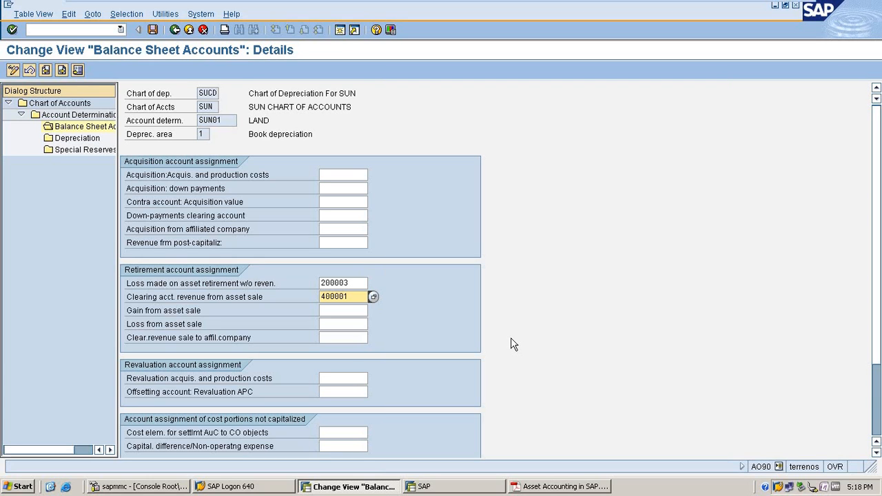
# Step: Assign G/L account 300004 (PROFIT ON ASSET SALE) to the gain from asset sale
pyautogui.click(353, 310)
pyautogui.click(378, 310)
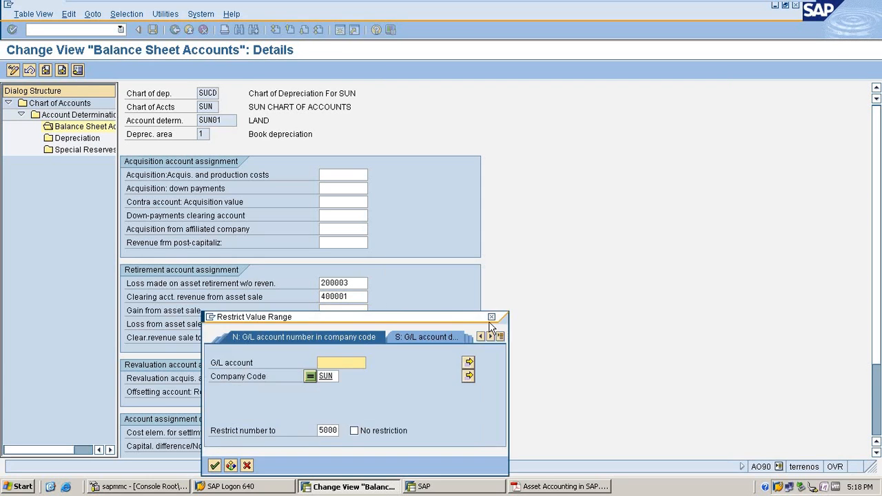
pyautogui.moveTo(360, 312); pyautogui.dragTo(579, 180)
pyautogui.press('Return')
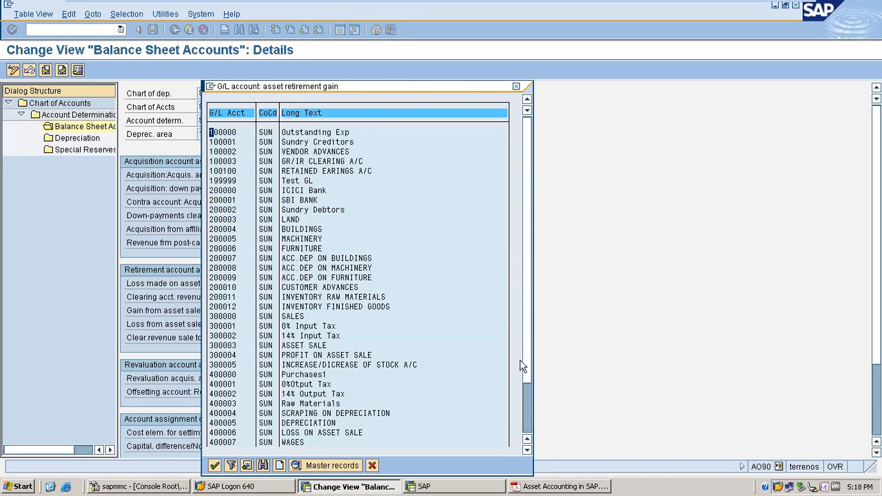
pyautogui.moveTo(393, 95); pyautogui.dragTo(581, 88)
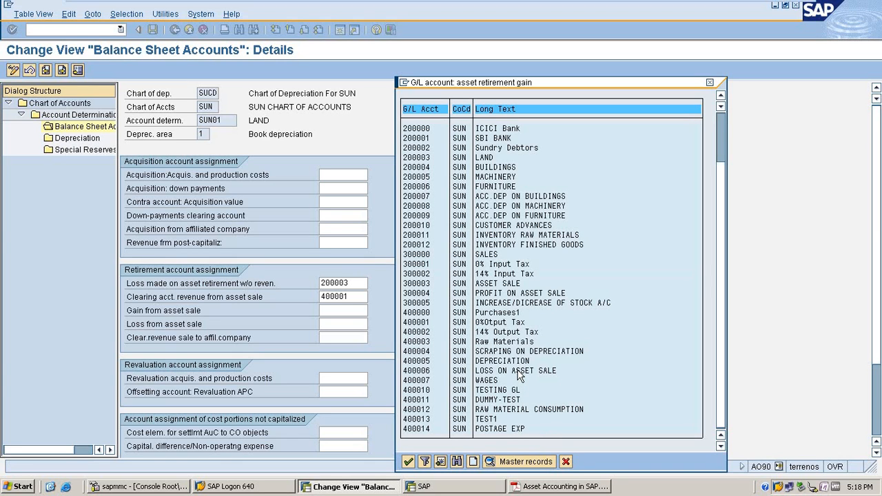
pyautogui.doubleClick(517, 293)
# Step: Assign G/L account 400006 (LOSS ON ASSET SALE) to the loss from asset sale and try to save the SUN01 assignments
pyautogui.click(341, 325)
pyautogui.click(373, 324)
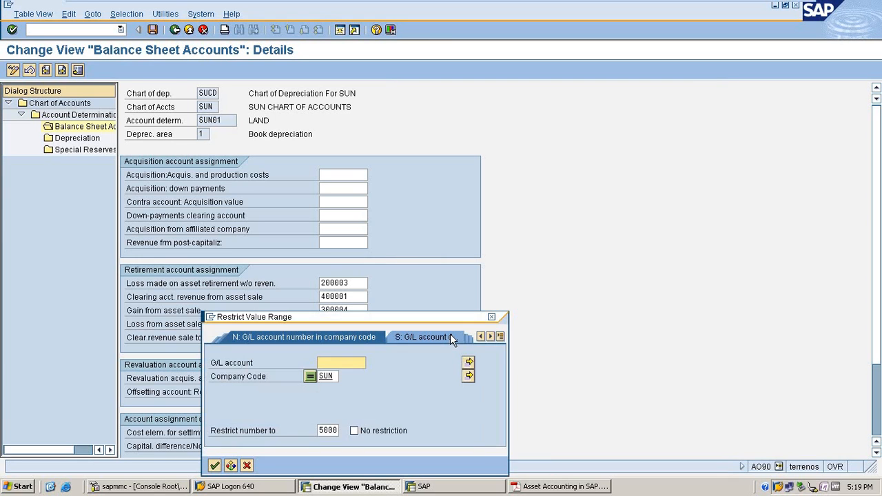
pyautogui.press('Return')
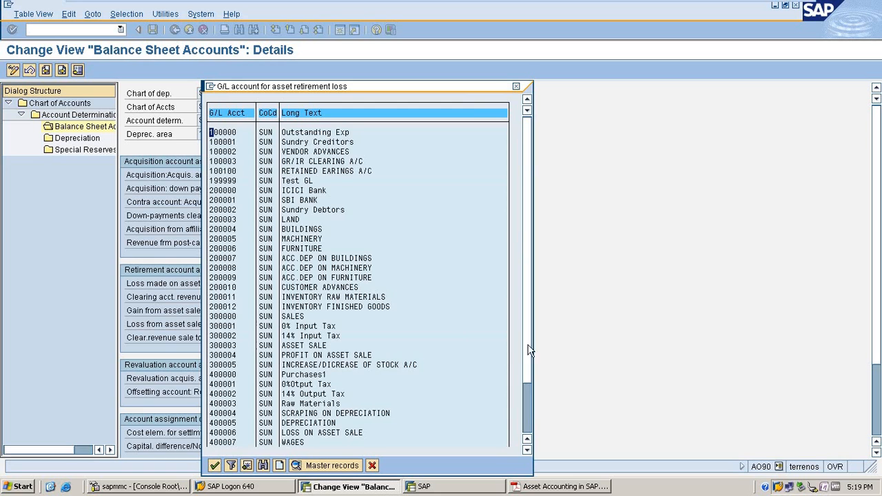
pyautogui.moveTo(527, 328); pyautogui.dragTo(528, 447)
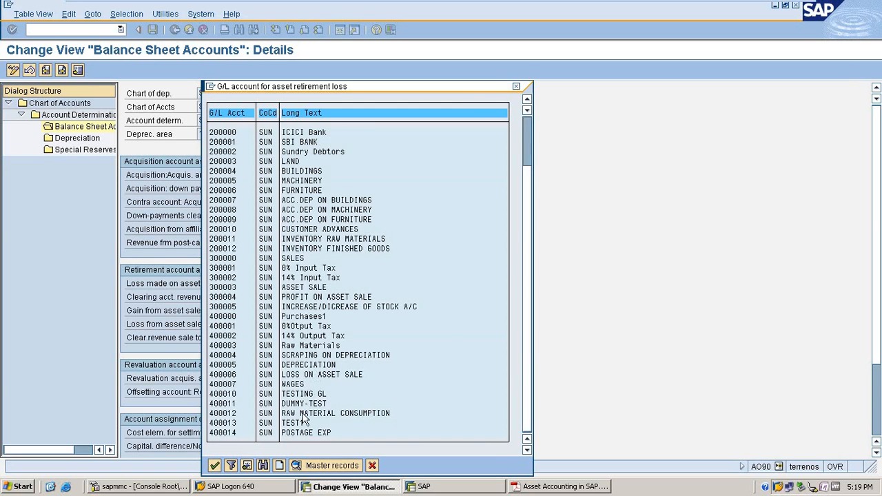
pyautogui.doubleClick(308, 377)
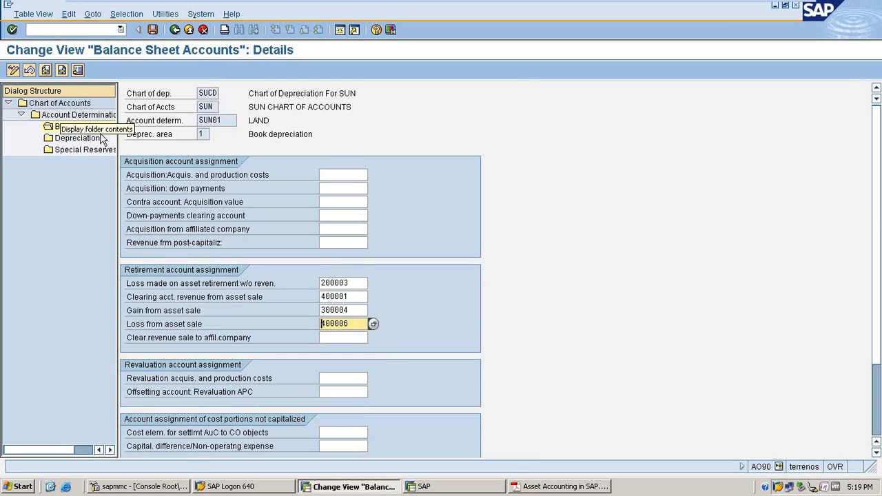
pyautogui.click(153, 30)
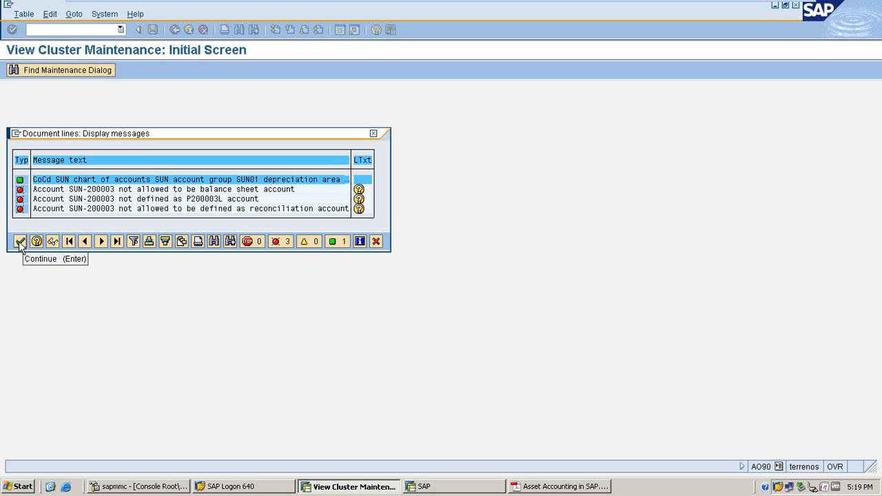
pyautogui.click(20, 242)
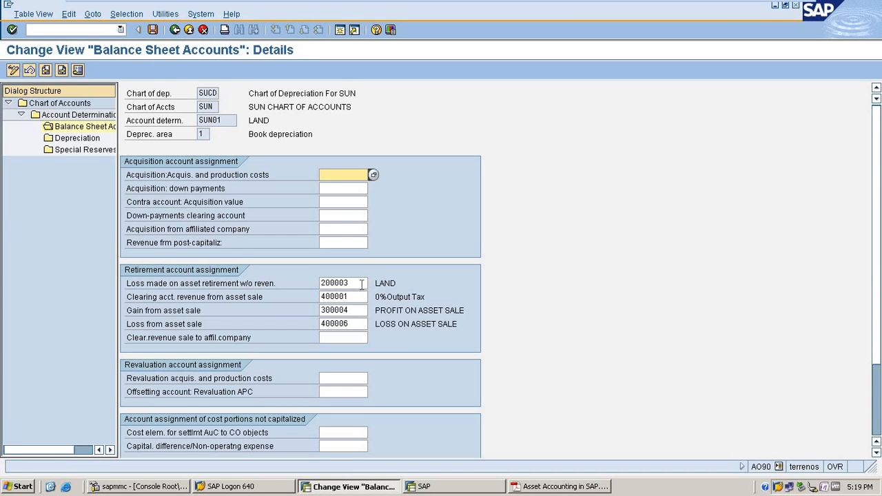
# Step: Change the account for loss made on asset retirement without revenue to 400004 (SCRAPING ON DEPRECIATION)
pyautogui.click(360, 284)
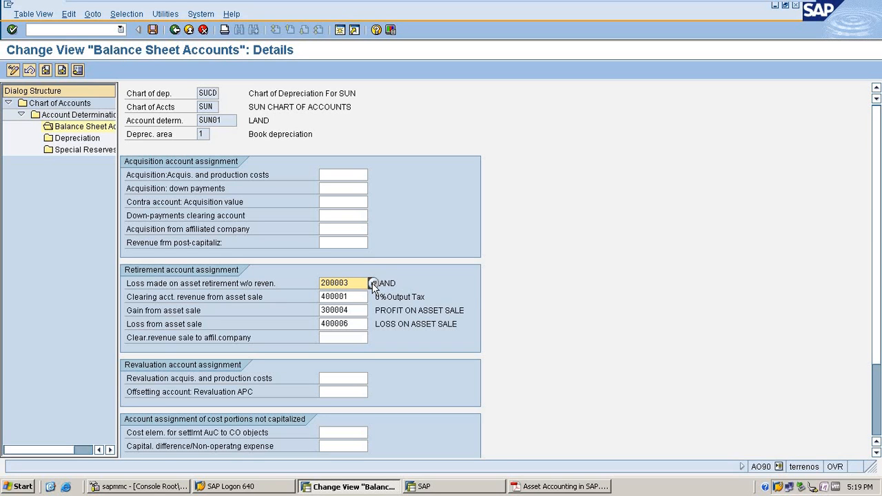
pyautogui.click(373, 283)
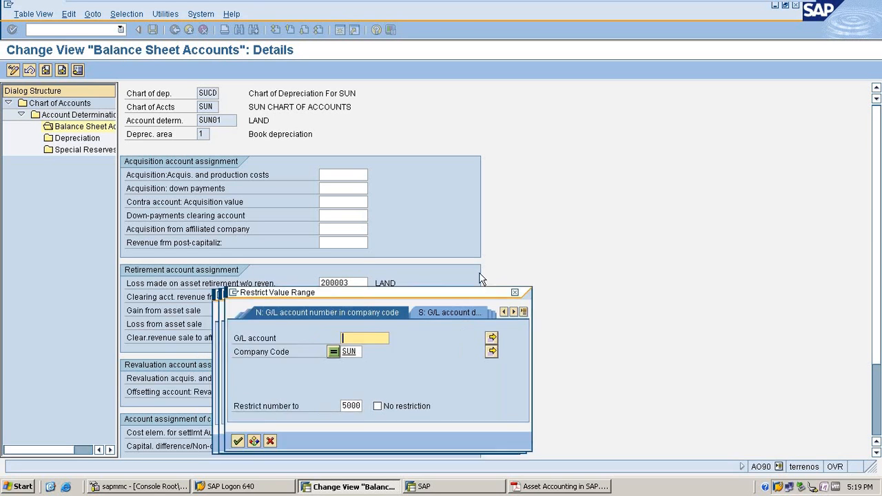
pyautogui.press('Return')
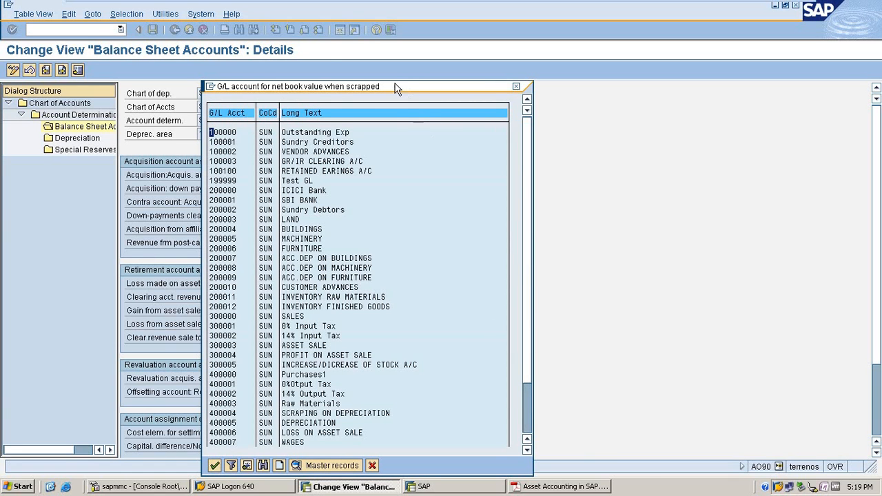
pyautogui.moveTo(512, 87); pyautogui.dragTo(630, 90)
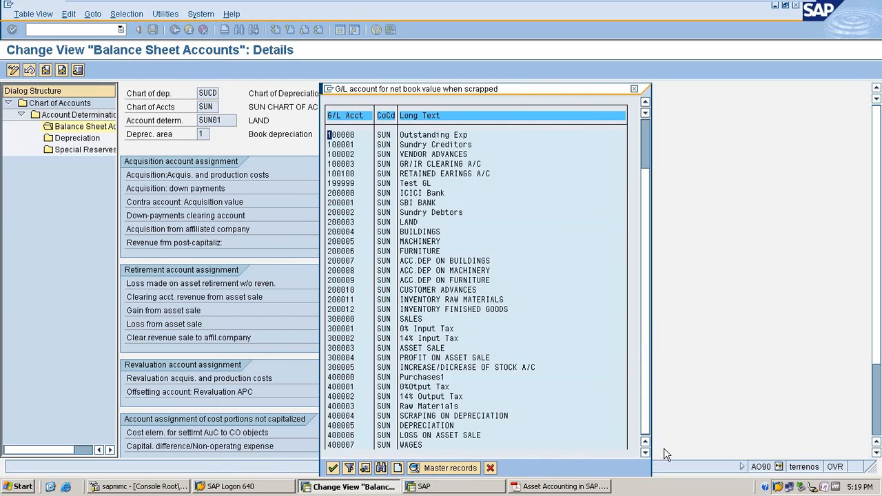
pyautogui.click(646, 453)
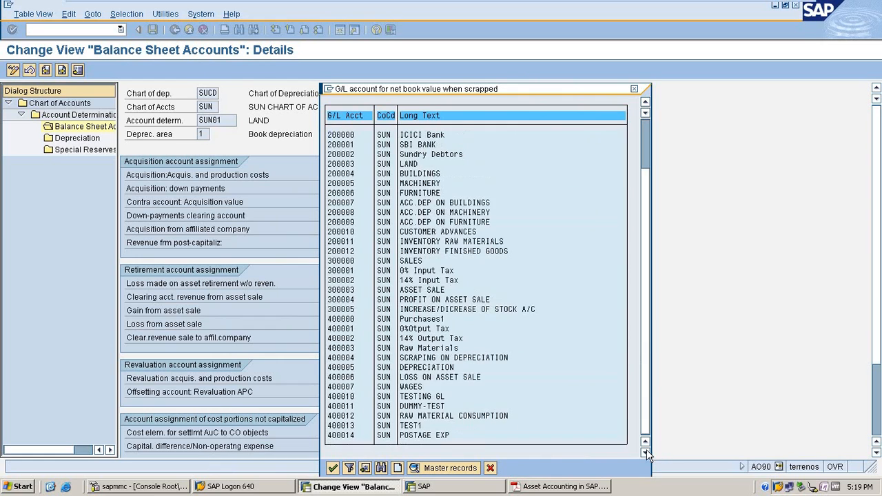
pyautogui.doubleClick(498, 358)
pyautogui.press('Return')
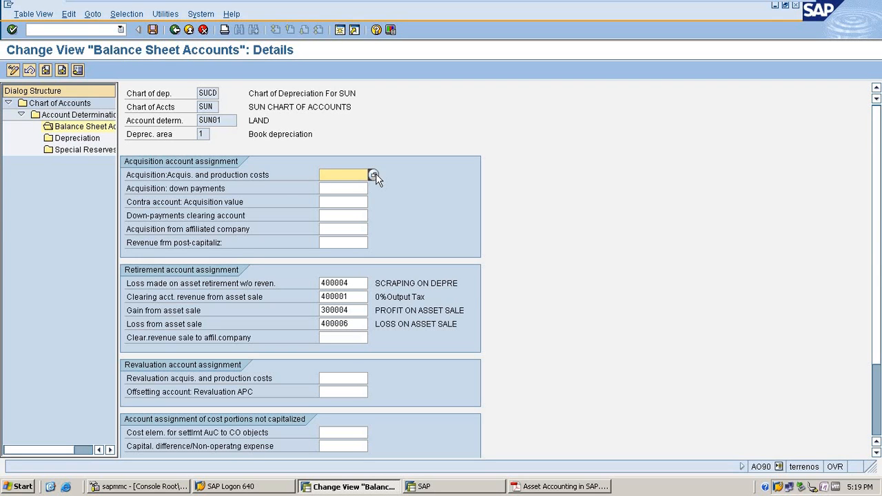
# Step: Assign G/L account 200003 (LAND) to acquisition and production costs
pyautogui.click(373, 175)
pyautogui.press('Return')
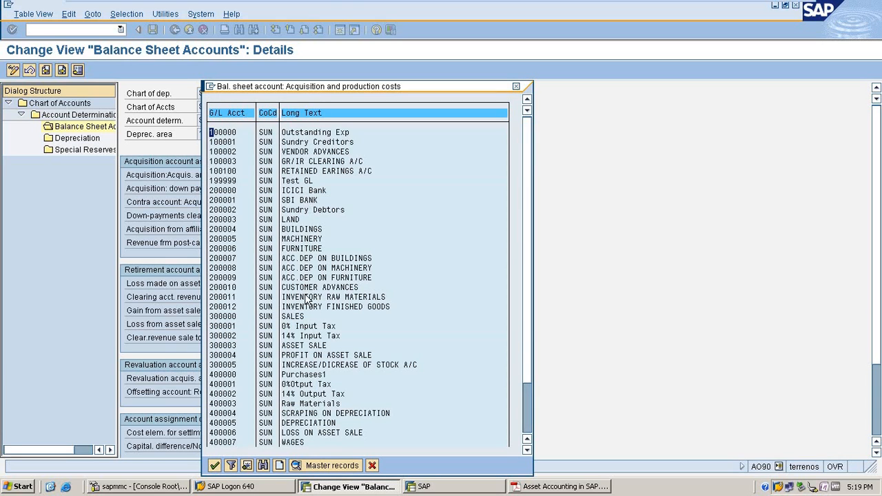
pyautogui.doubleClick(293, 220)
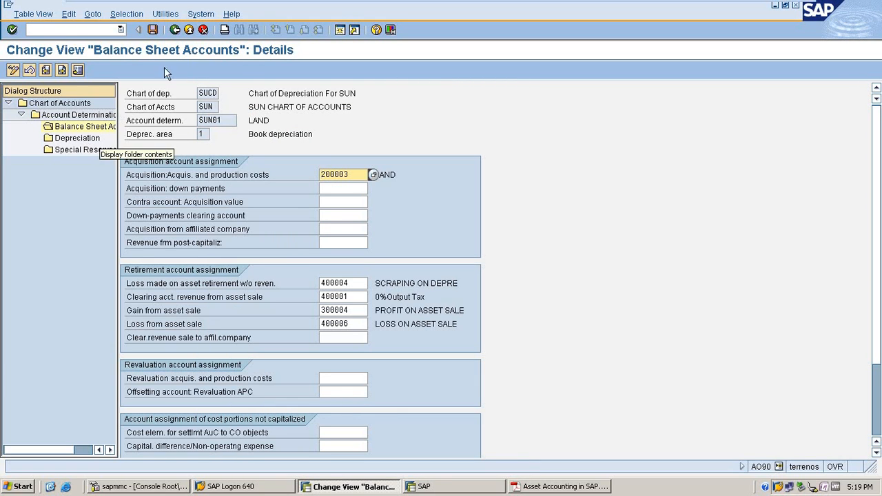
# Step: Save the SUN01 assignments under a new customizing request described as "Asset Account Account Determination for SUN"
pyautogui.click(152, 30)
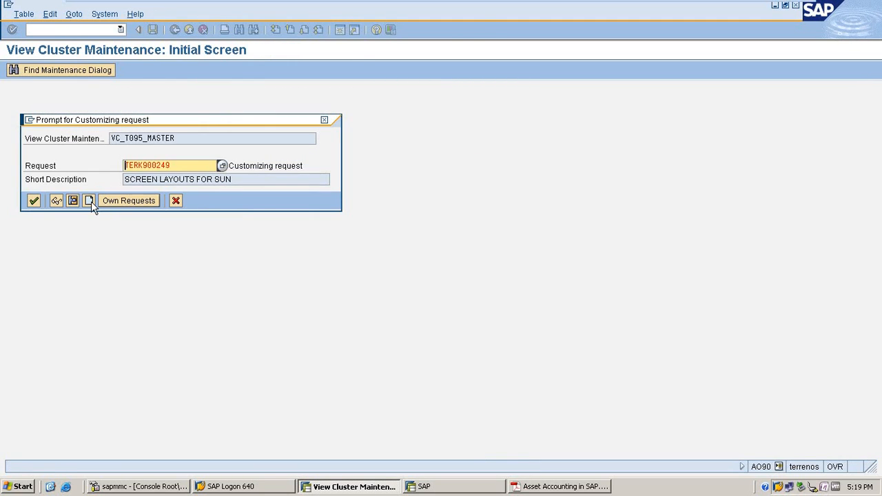
pyautogui.click(89, 200)
pyautogui.write('ation for SUN')
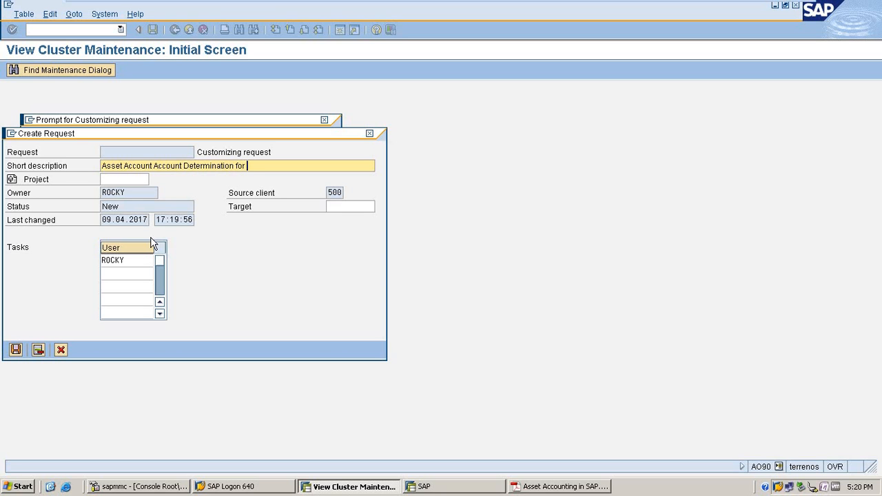
pyautogui.click(15, 350)
pyautogui.click(33, 201)
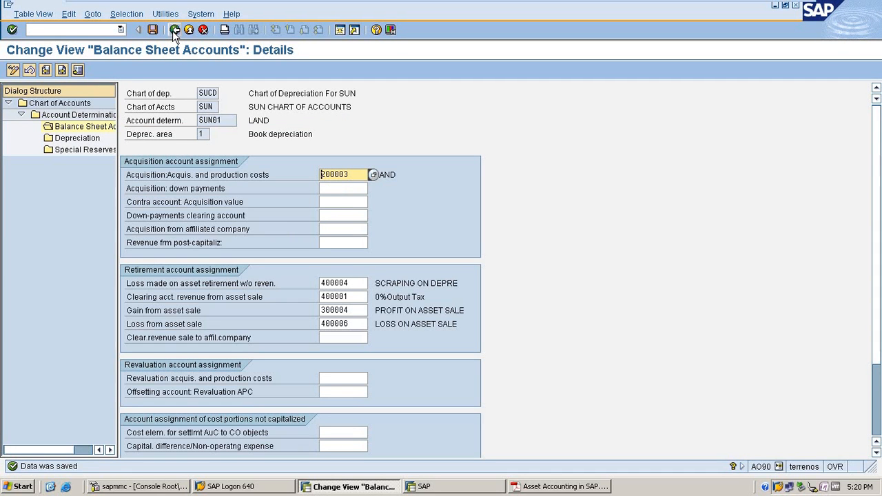
# Step: For account determination SUN02 (Buildings), assign G/L account 200004 (BUILDINGS) to acquisition and production costs
pyautogui.click(174, 31)
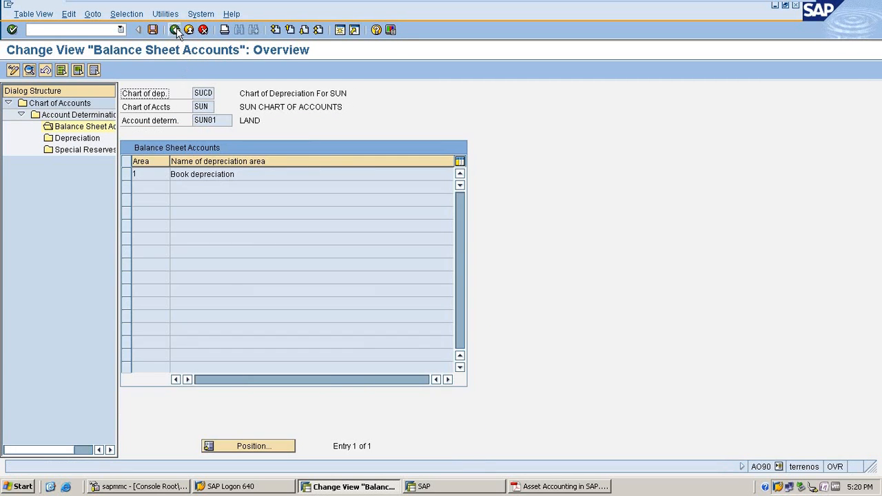
pyautogui.press('F3')
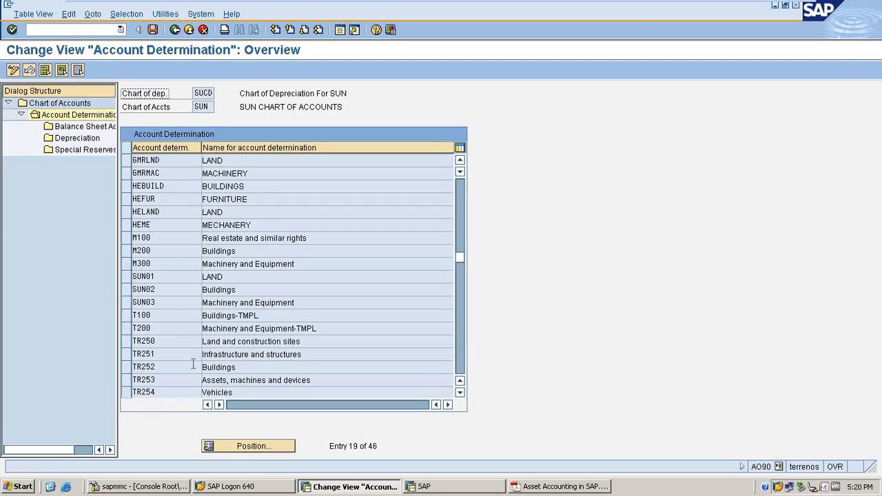
pyautogui.click(128, 292)
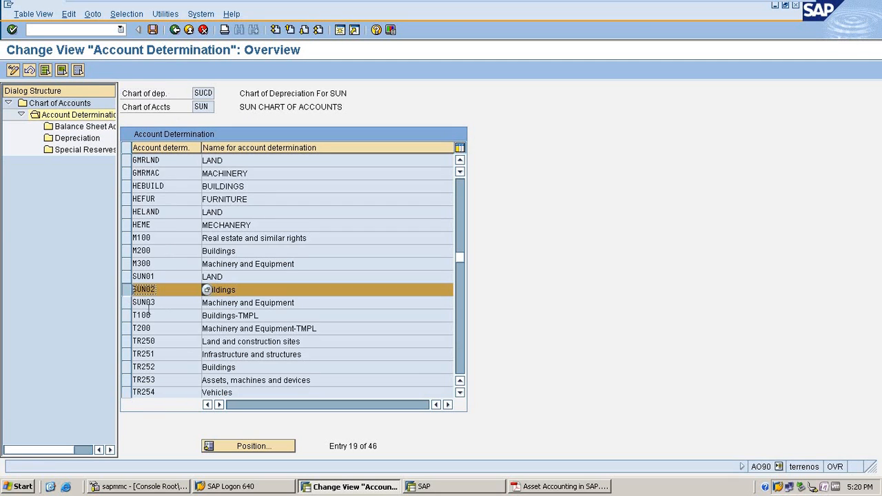
pyautogui.doubleClick(86, 127)
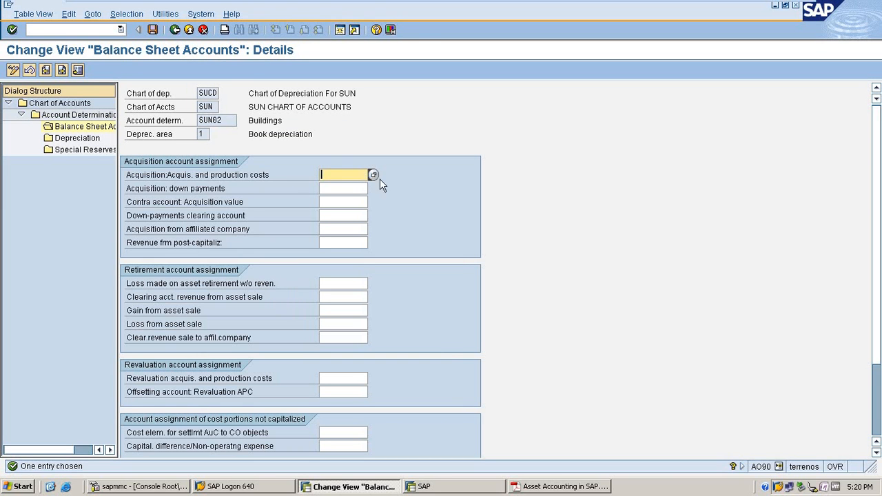
pyautogui.click(373, 175)
pyautogui.press('Return')
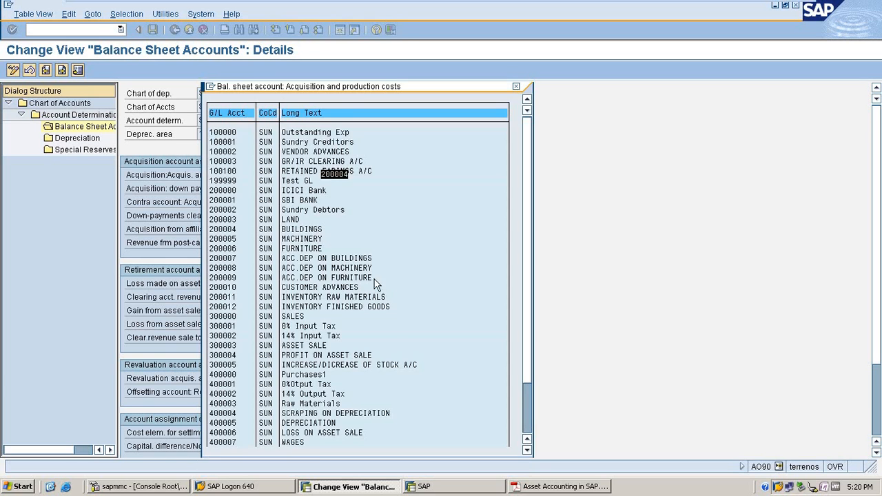
pyautogui.doubleClick(316, 229)
# Step: Assign G/L account 400004 (SCRAPING ON DEPRECIATION) to SUN02's loss made on asset retirement without revenue
pyautogui.click(359, 283)
pyautogui.press('F4')
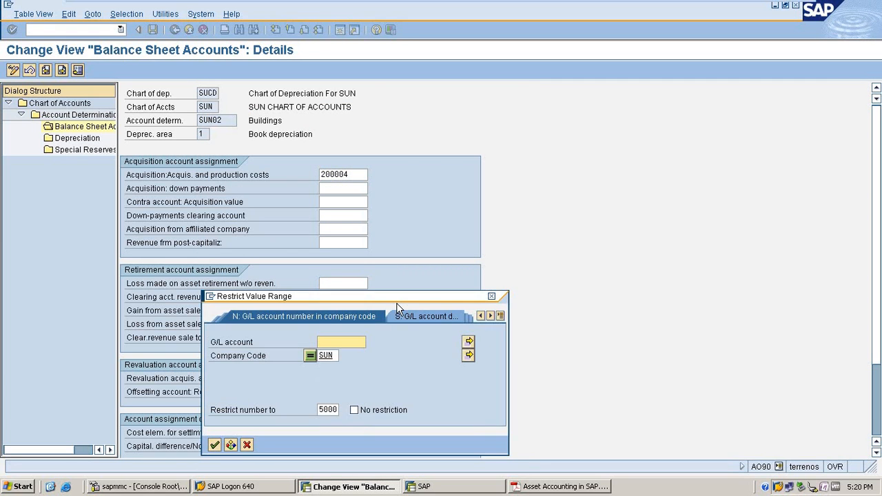
pyautogui.press('Return')
pyautogui.scroll(-1, 377, 383)
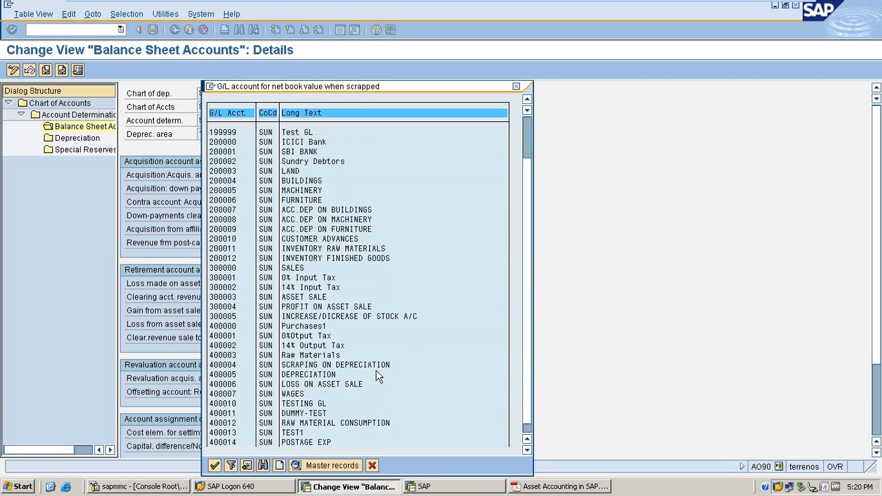
pyautogui.doubleClick(376, 366)
# Step: Assign G/L account 300003 (ASSET SALE) to SUN02's clearing account for revenue from asset sale
pyautogui.click(359, 296)
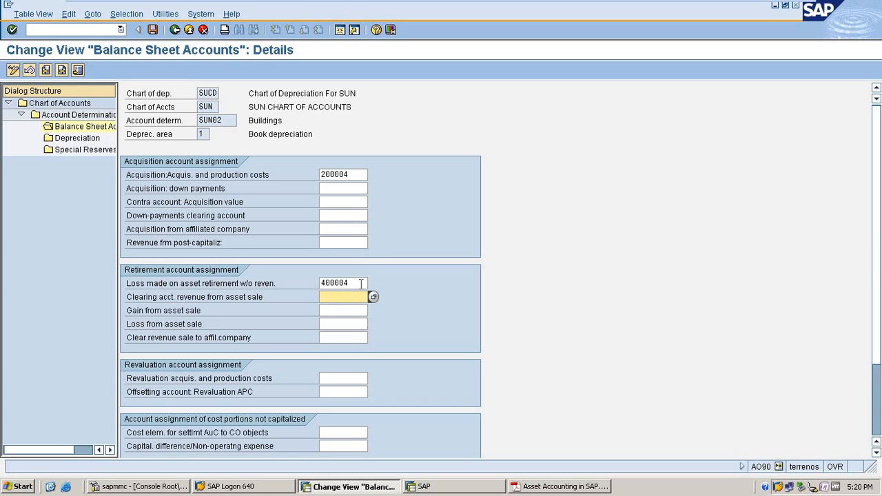
pyautogui.click(360, 283)
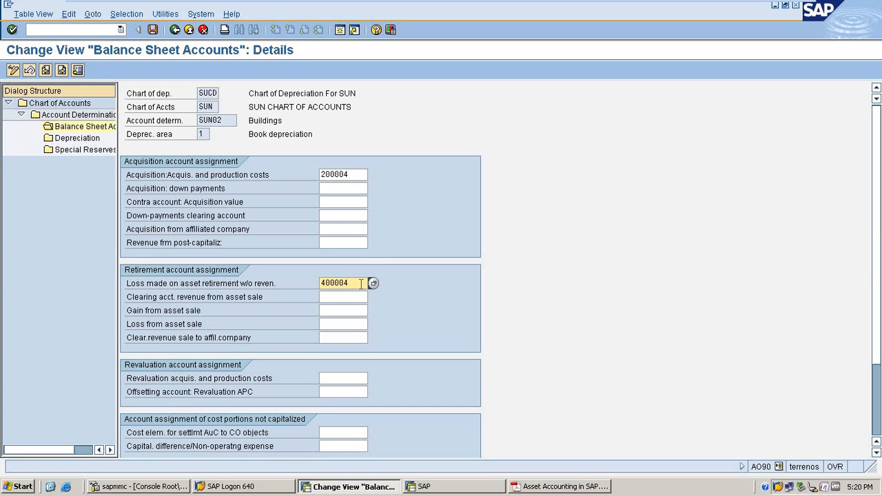
pyautogui.click(363, 297)
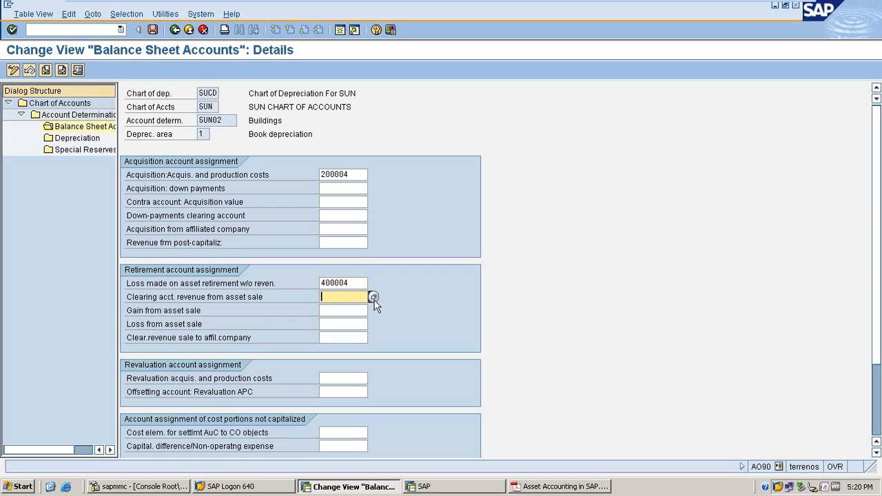
pyautogui.press('F4')
pyautogui.press('Return')
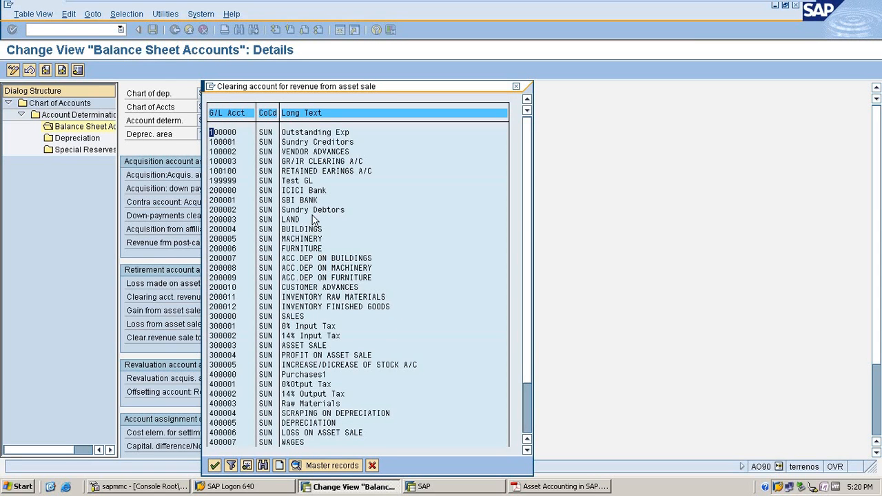
pyautogui.scroll(-1, 317, 309)
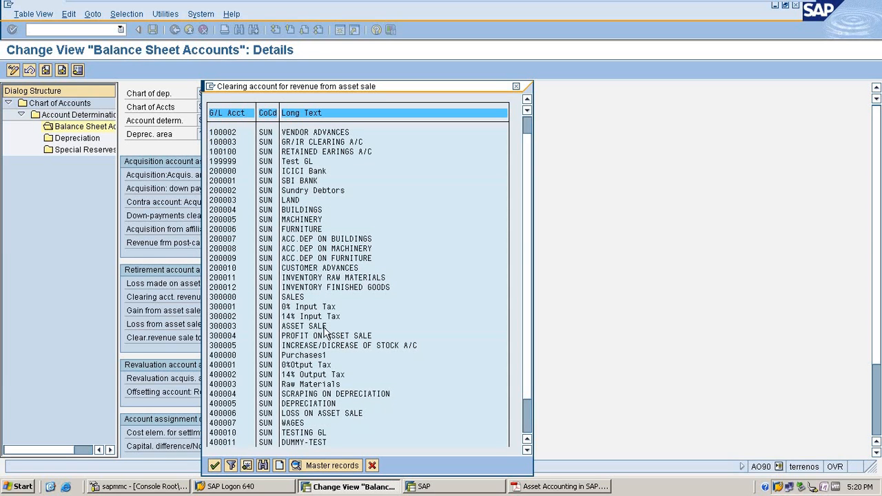
pyautogui.doubleClick(323, 327)
# Step: Assign G/L account 300004 (PROFIT ON ASSET SALE) to SUN02's gain from asset sale
pyautogui.click(351, 311)
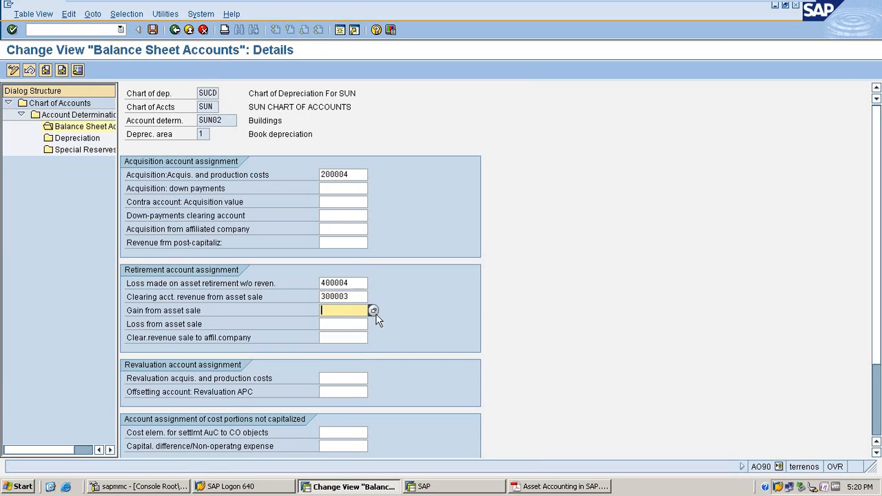
pyautogui.click(373, 312)
pyautogui.press('Return')
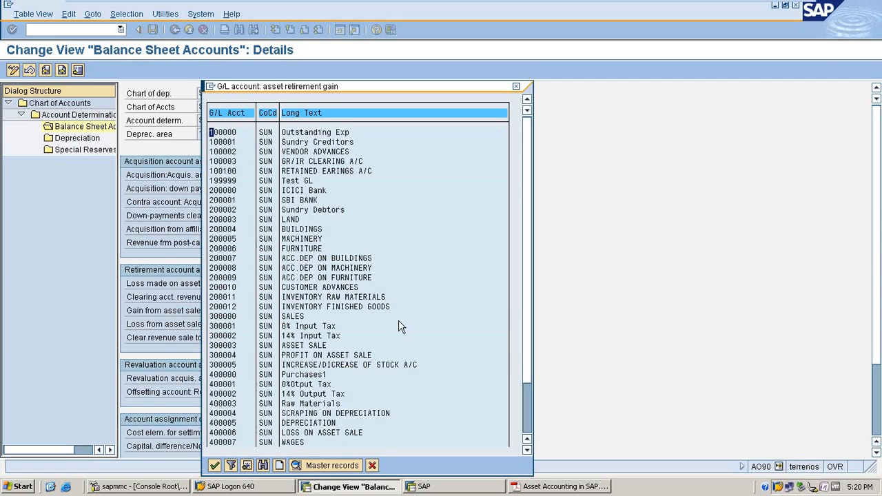
pyautogui.scroll(-1, 400, 326)
pyautogui.scroll(-1, 400, 326)
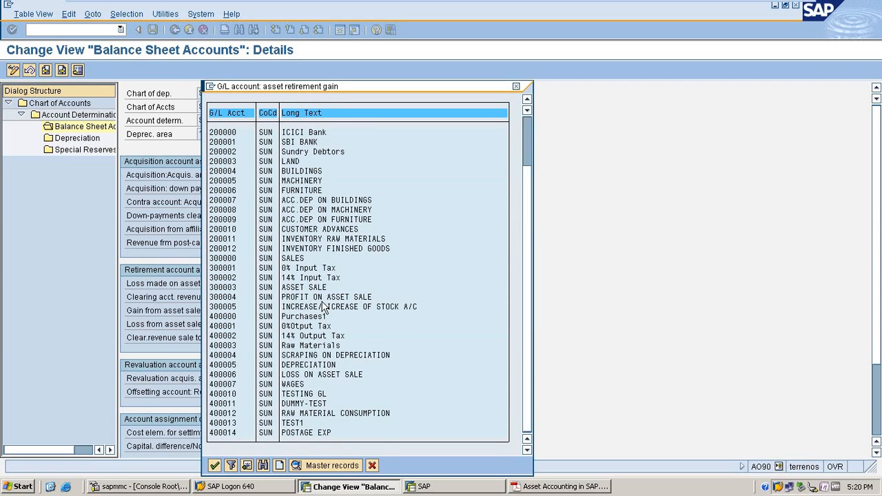
pyautogui.doubleClick(321, 303)
# Step: Assign G/L account 400006 (LOSS ON ASSET SALE) to SUN02's loss from asset sale
pyautogui.click(366, 324)
pyautogui.click(377, 325)
pyautogui.press('Return')
pyautogui.scroll(-1, 389, 338)
pyautogui.scroll(-1, 388, 338)
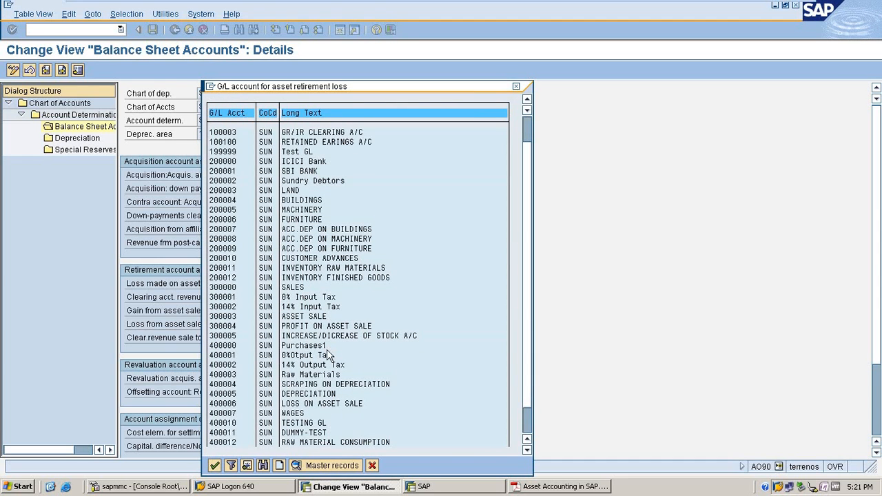
pyautogui.doubleClick(325, 404)
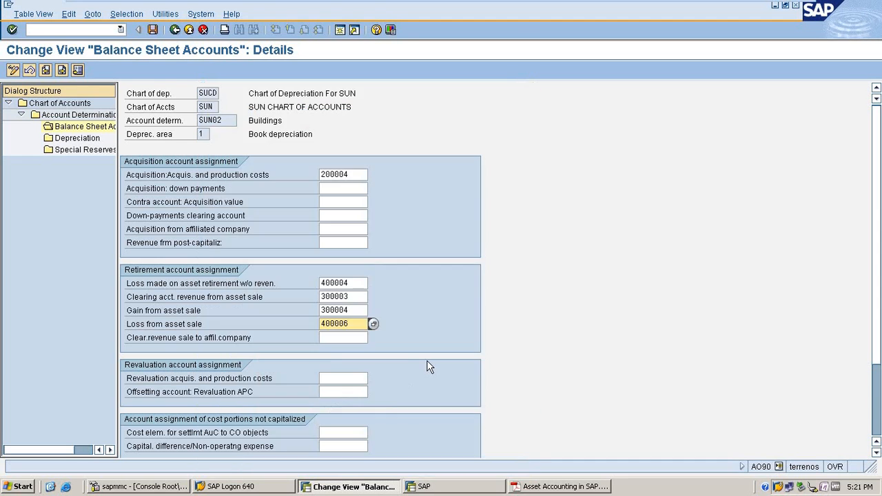
pyautogui.press('Return')
# Step: In SUN02's depreciation accounts, assign 200007 (ACC.DEP ON BUILDINGS) as the accumulated depreciation account for ordinary depreciation
pyautogui.doubleClick(78, 138)
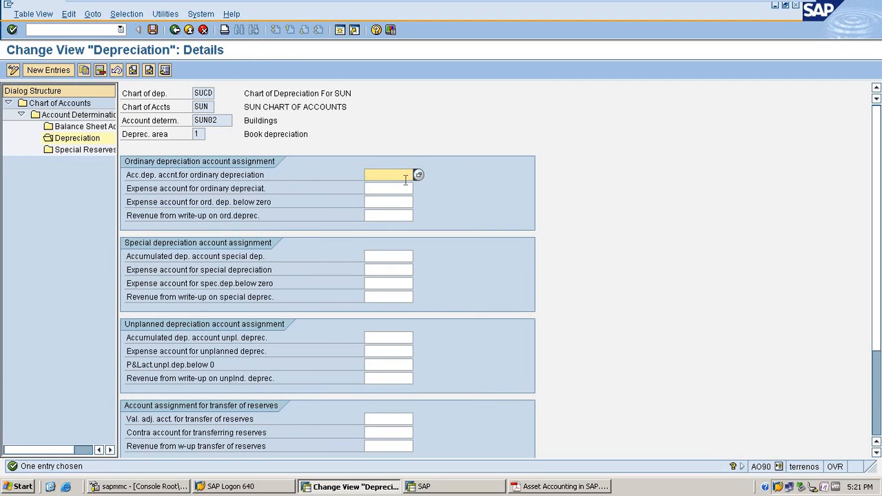
pyautogui.click(418, 176)
pyautogui.press('Return')
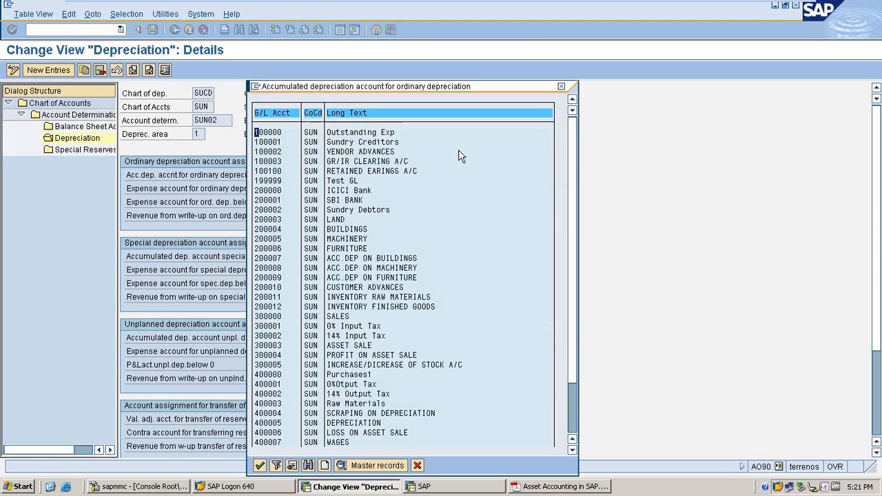
pyautogui.doubleClick(401, 260)
# Step: Assign 400005 (DEPRECIATION) as SUN02's expense account for ordinary depreciation and save the assignments
pyautogui.click(399, 191)
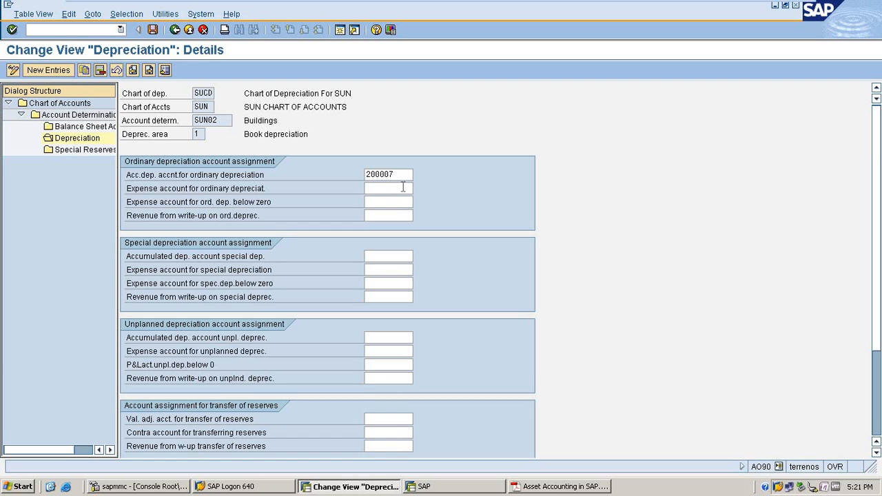
pyautogui.click(407, 188)
pyautogui.press('F4')
pyautogui.press('Return')
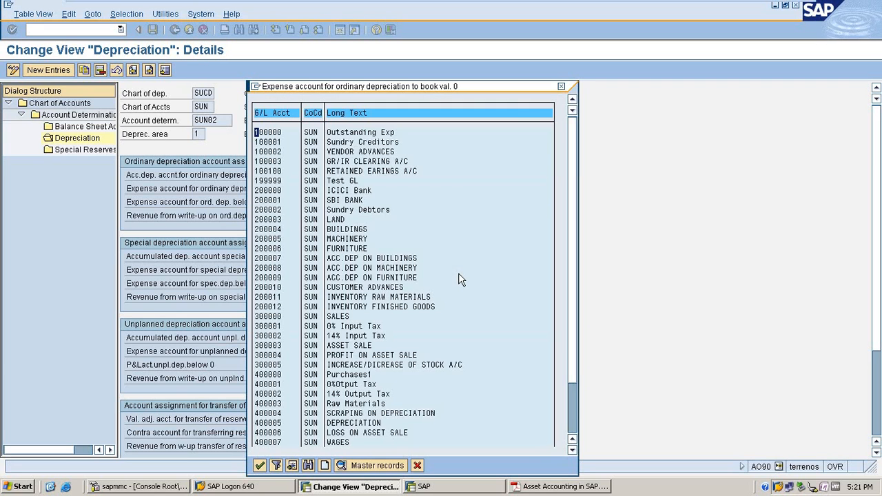
pyautogui.scroll(-1, 445, 290)
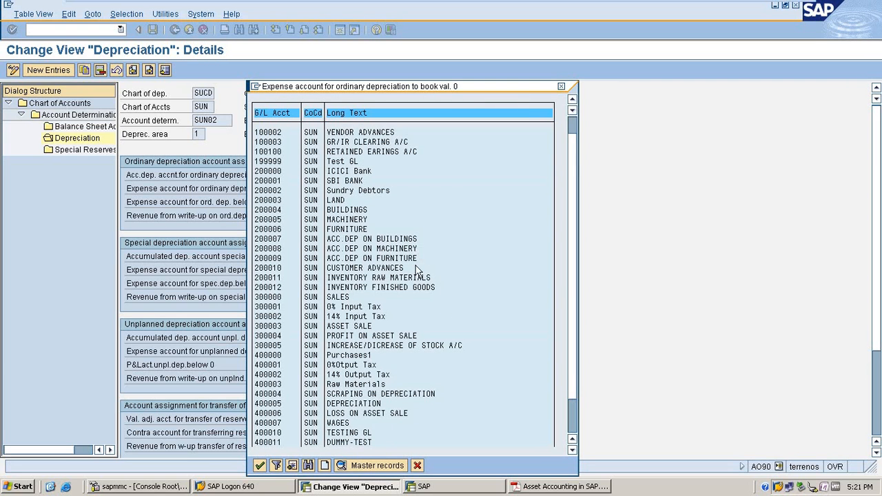
pyautogui.scroll(-2, 420, 276)
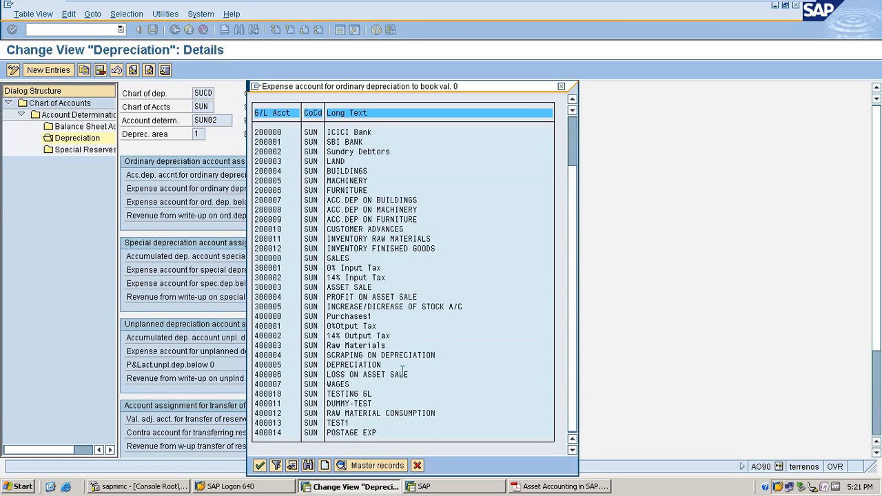
pyautogui.doubleClick(358, 368)
pyautogui.hotkey('ctrl', 's')
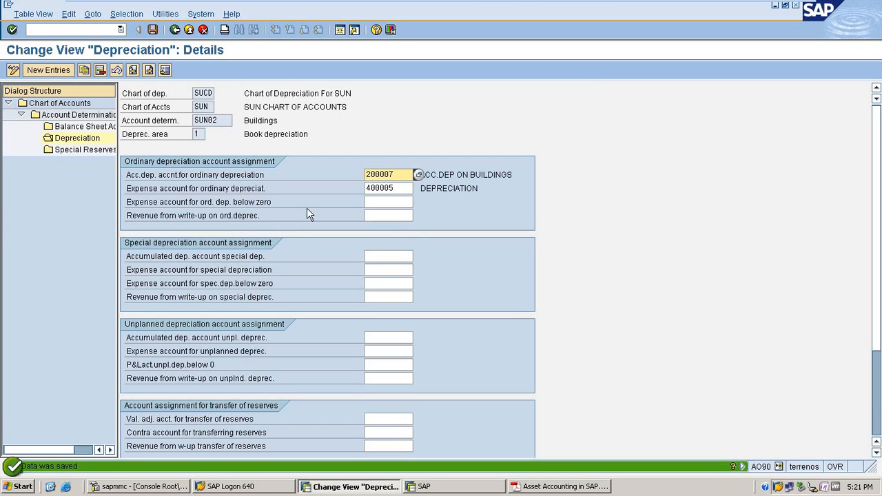
# Step: For account determination SUN03 (Machinery and Equipment), assign G/L account 200005 (MACHINERY) to acquisition and production costs
pyautogui.click(175, 30)
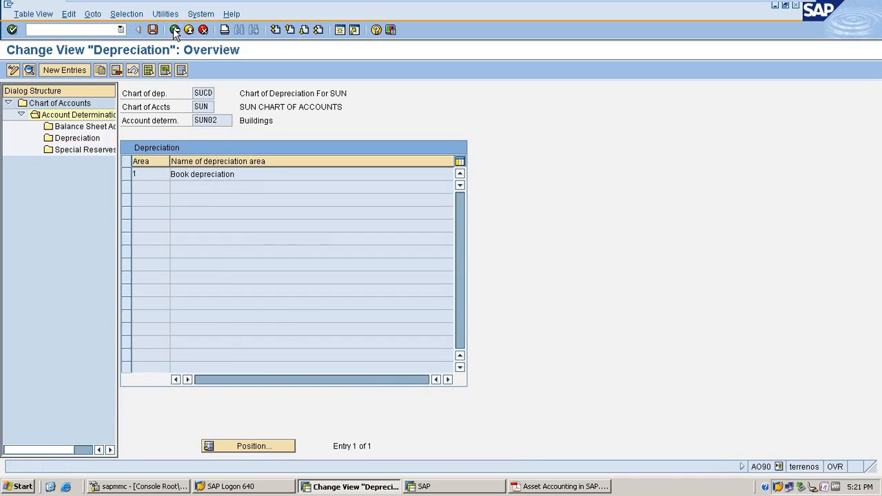
pyautogui.click(175, 30)
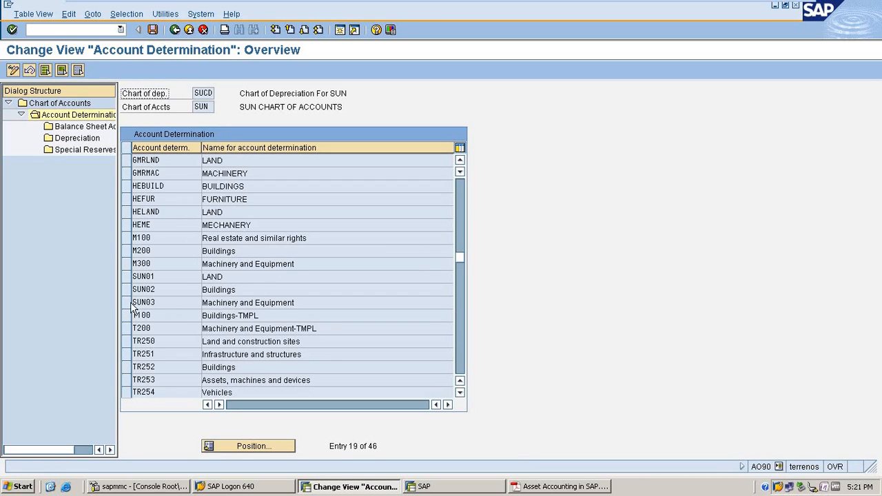
pyautogui.click(130, 303)
pyautogui.doubleClick(84, 127)
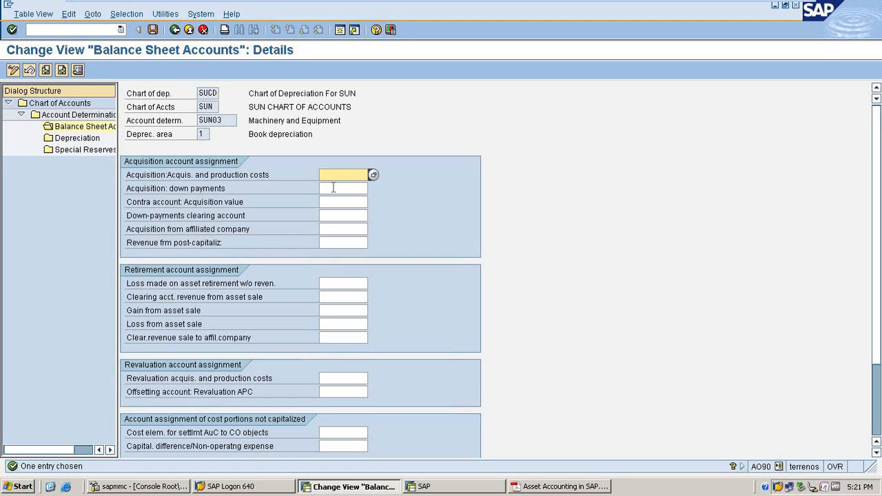
pyautogui.click(373, 174)
pyautogui.press('Return')
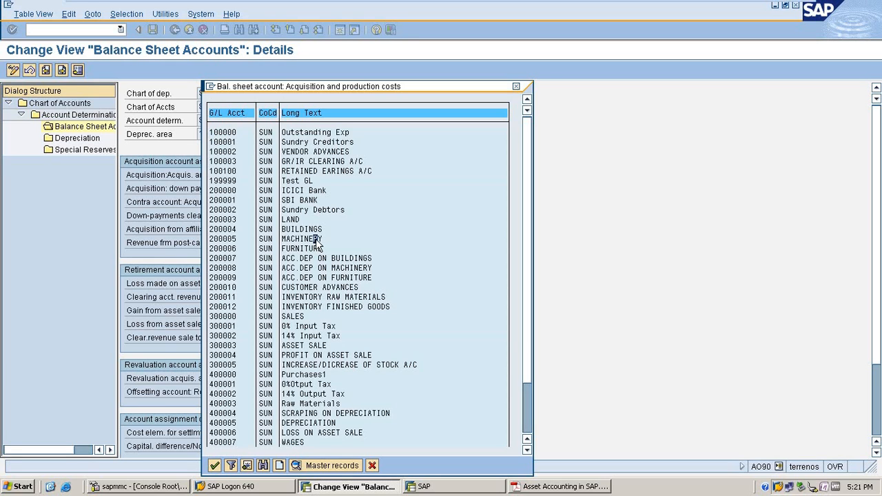
pyautogui.doubleClick(303, 239)
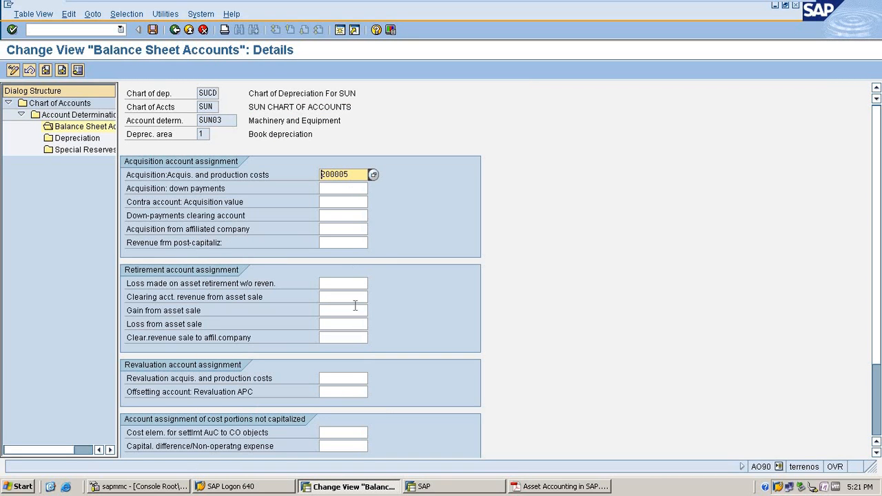
# Step: Assign G/L account 400004 (SCRAPING ON DEPRECIATION) to SUN03's loss made on asset retirement without revenue
pyautogui.click(357, 283)
pyautogui.click(372, 284)
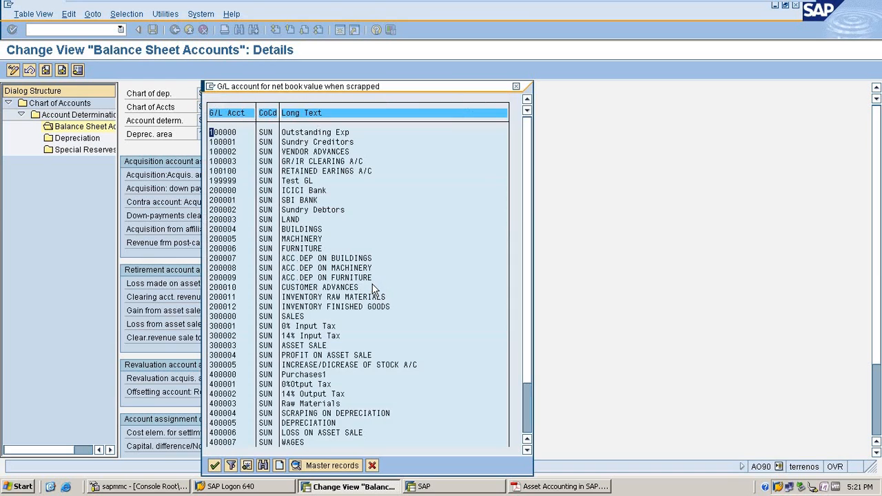
pyautogui.scroll(-3, 376, 296)
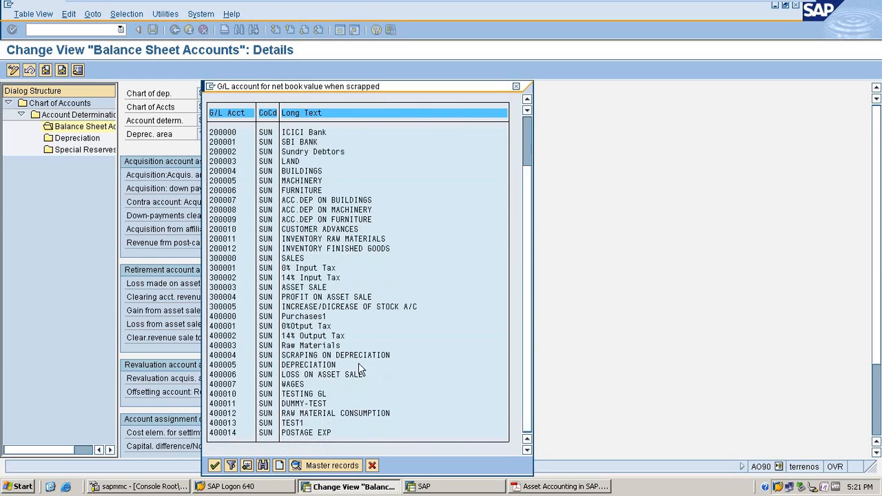
pyautogui.doubleClick(359, 355)
# Step: Assign G/L account 300003 (ASSET SALE) as SUN03's clearing account for revenue from asset sale
pyautogui.click(359, 301)
pyautogui.click(371, 298)
pyautogui.press('Return')
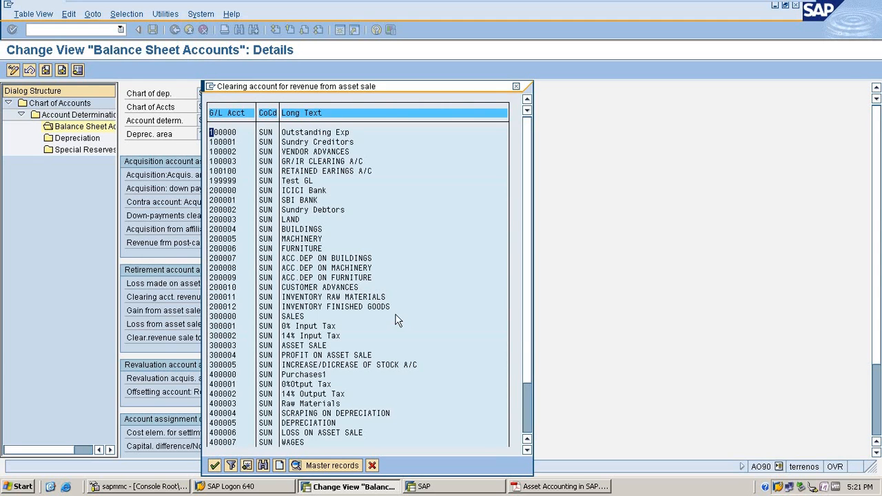
pyautogui.doubleClick(347, 345)
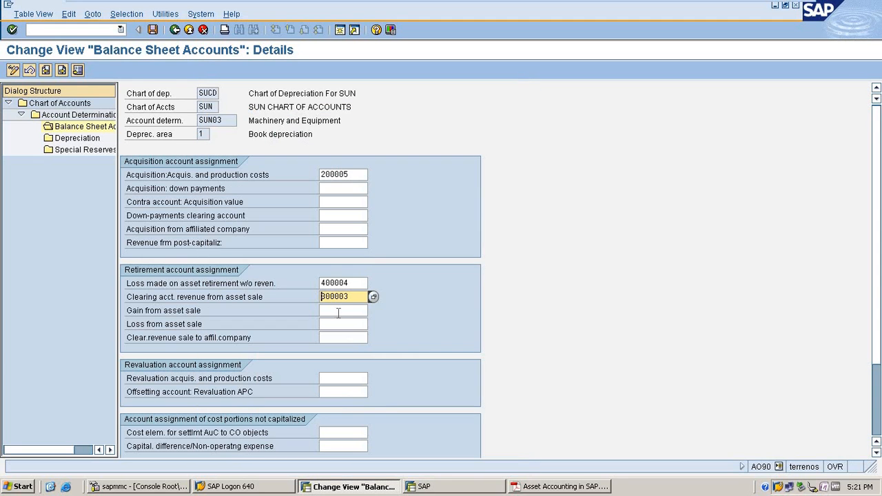
# Step: Assign G/L account 300004 (PROFIT ON ASSET SALE) to SUN03's gain from asset sale
pyautogui.click(339, 312)
pyautogui.press('F4')
pyautogui.press('Return')
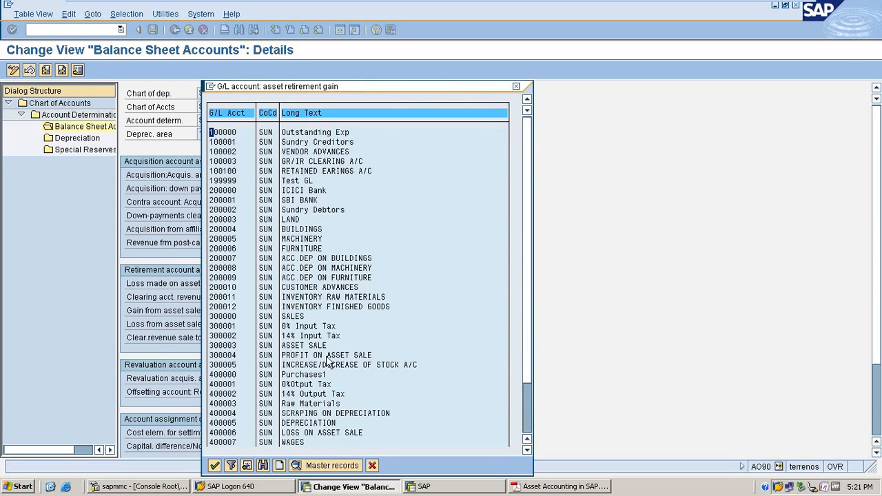
pyautogui.doubleClick(328, 355)
# Step: Assign G/L account 400006 (LOSS ON ASSET SALE) to SUN03's loss from asset sale
pyautogui.click(348, 327)
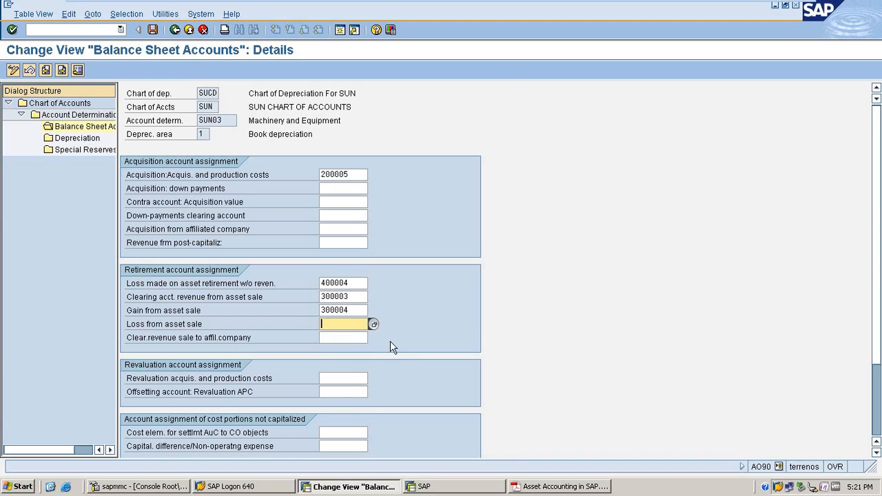
pyautogui.press('F4')
pyautogui.press('Return')
pyautogui.scroll(-2, 397, 362)
pyautogui.scroll(-1, 397, 362)
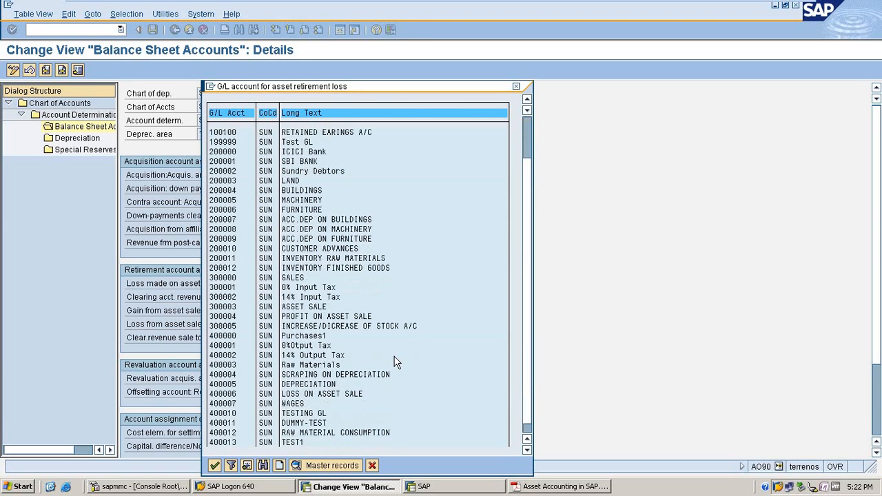
pyautogui.doubleClick(330, 376)
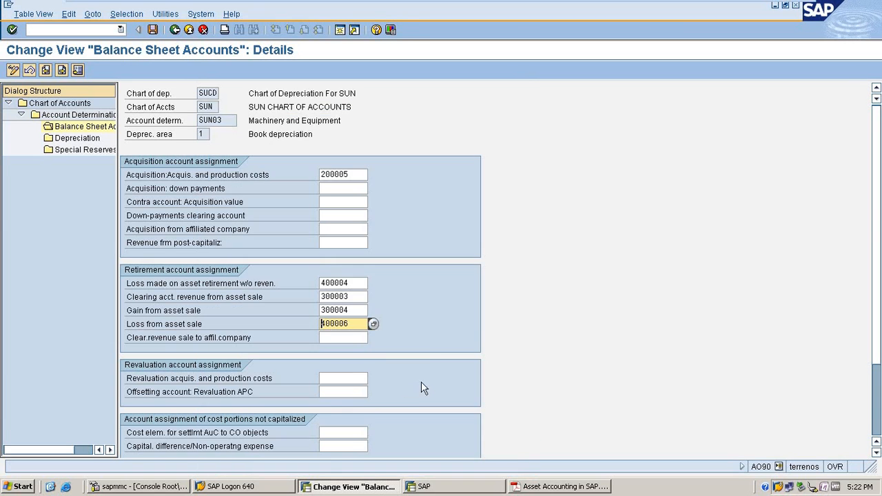
# Step: In SUN03's depreciation accounts, assign 200008 (ACC.DEP ON MACHINERY) as the accumulated depreciation account for ordinary depreciation
pyautogui.doubleClick(71, 139)
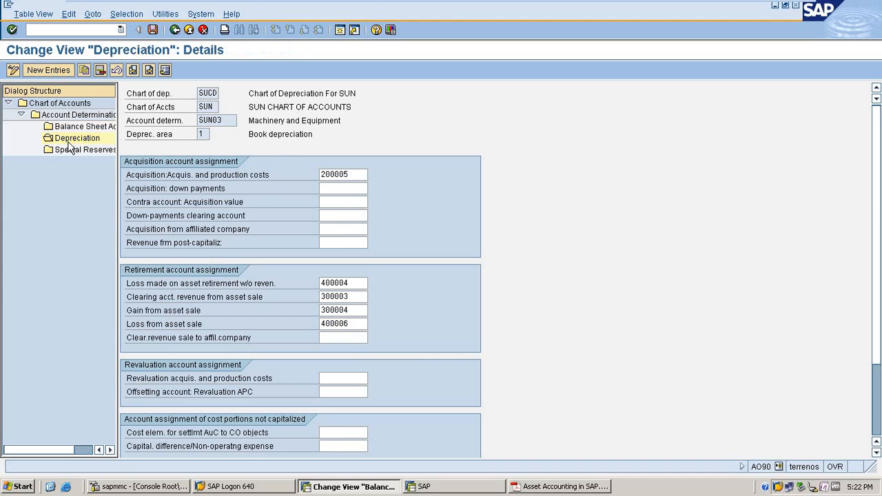
pyautogui.click(419, 175)
pyautogui.press('Return')
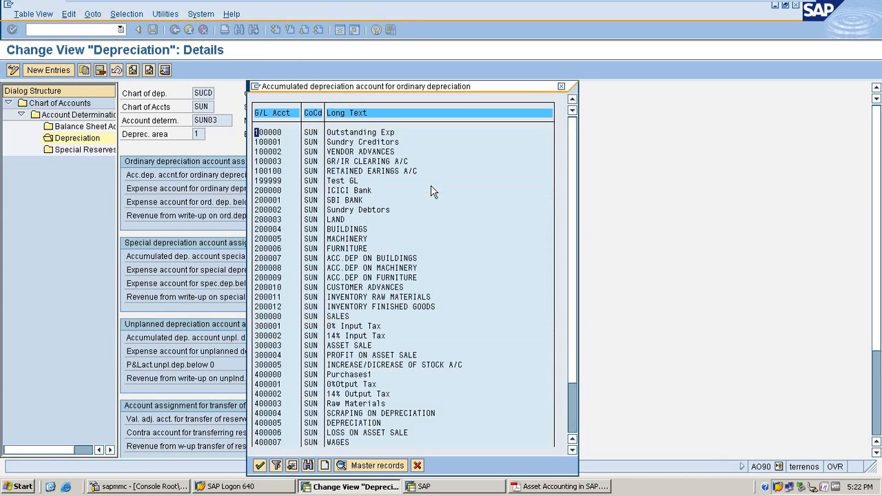
pyautogui.doubleClick(405, 268)
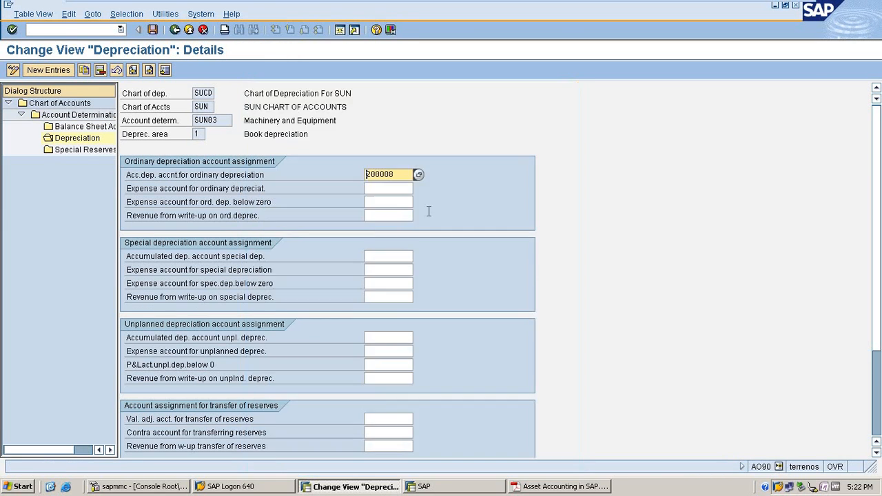
# Step: Assign 400005 (DEPRECIATION) as SUN03's expense account for ordinary depreciation and save the assignments
pyautogui.click(398, 188)
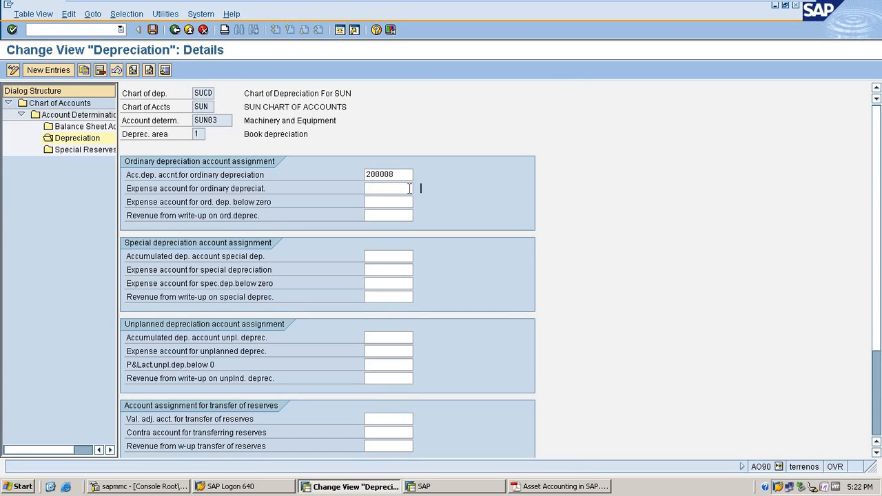
pyautogui.click(417, 189)
pyautogui.press('Return')
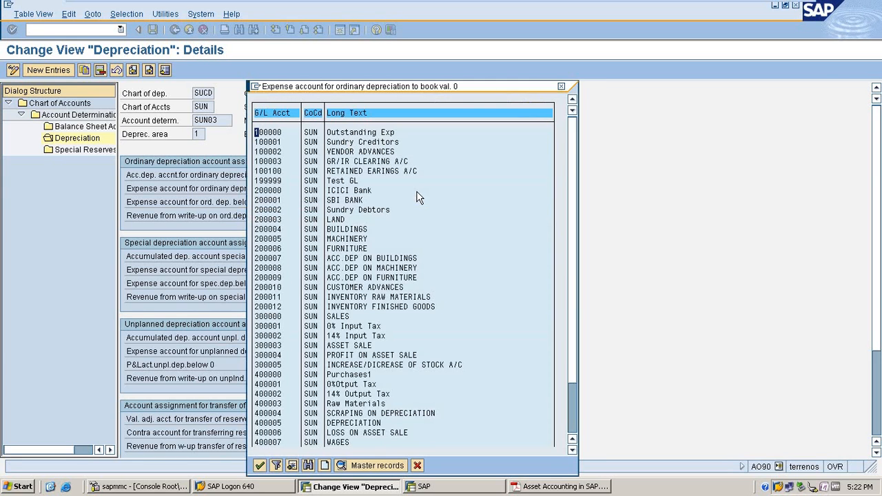
pyautogui.scroll(-2, 387, 369)
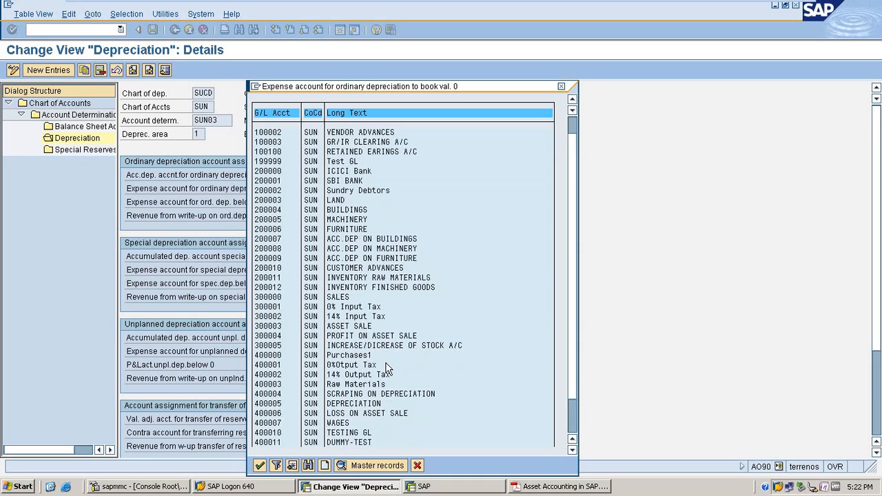
pyautogui.doubleClick(361, 384)
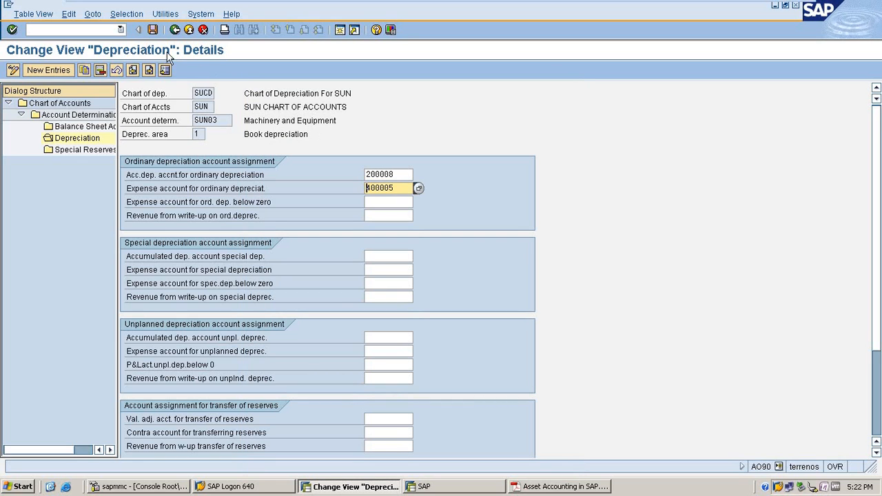
pyautogui.click(153, 30)
pyautogui.click(175, 30)
# Step: Look up the depreciation document type section in the Asset Accounting PDF and open transaction OBA7 in SAP
pyautogui.click(560, 487)
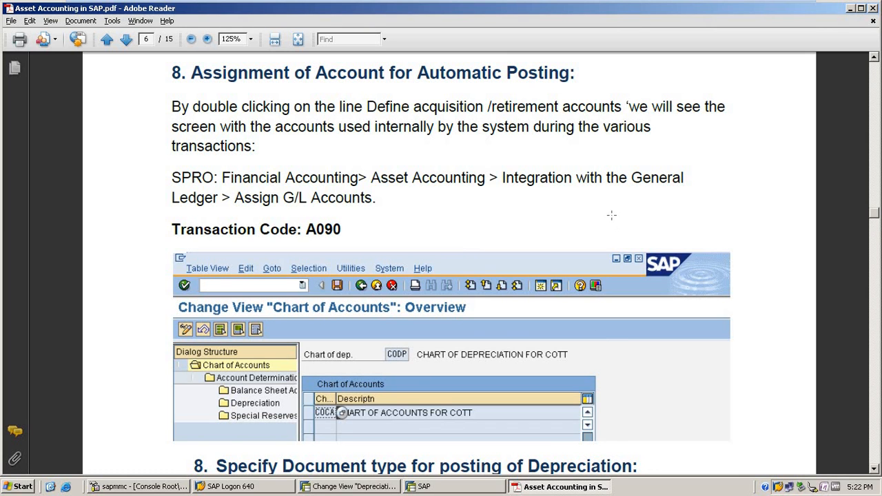
pyautogui.scroll(-5, 615, 221)
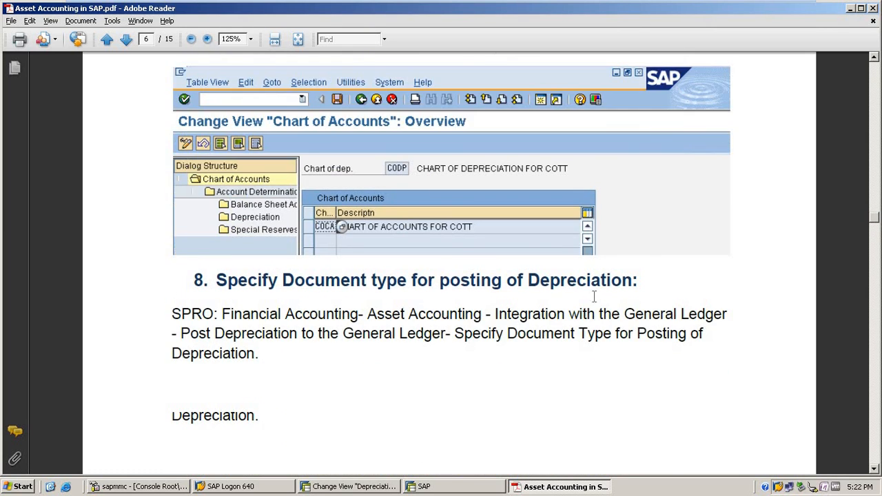
pyautogui.scroll(-2, 612, 275)
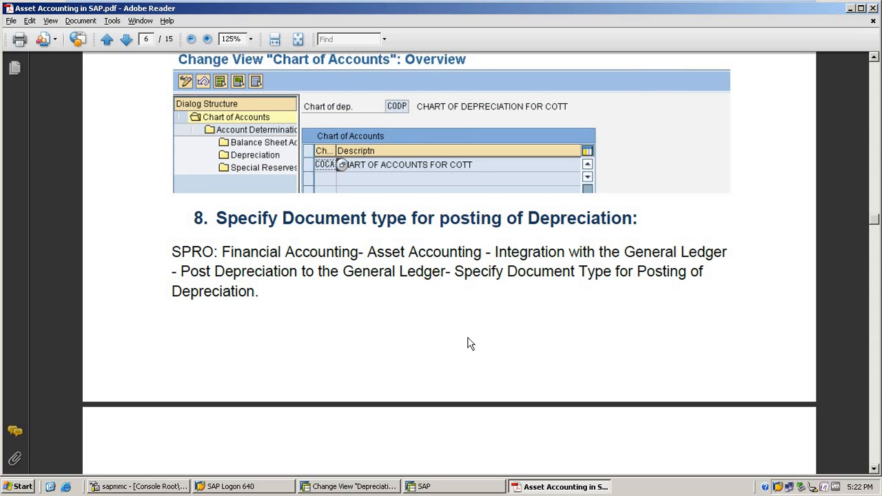
pyautogui.scroll(-4, 480, 306)
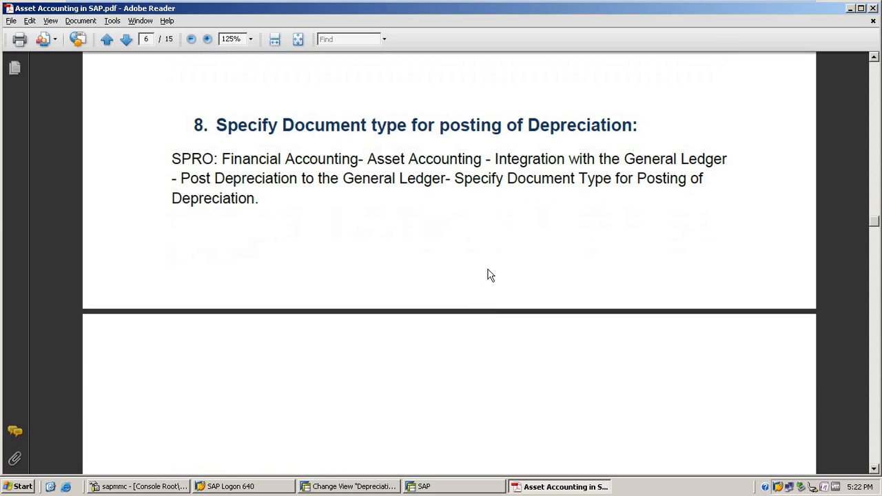
pyautogui.scroll(-1, 489, 276)
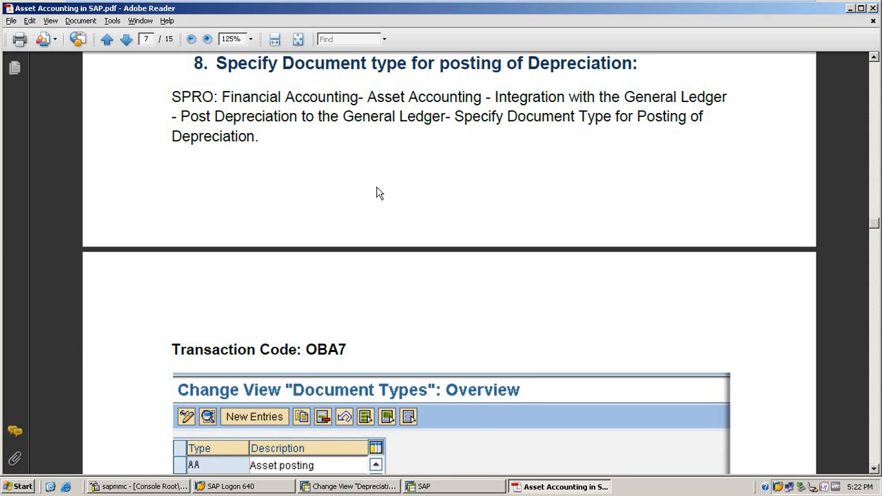
pyautogui.click(372, 490)
pyautogui.click(78, 27)
pyautogui.write('/n')
pyautogui.press('Return')
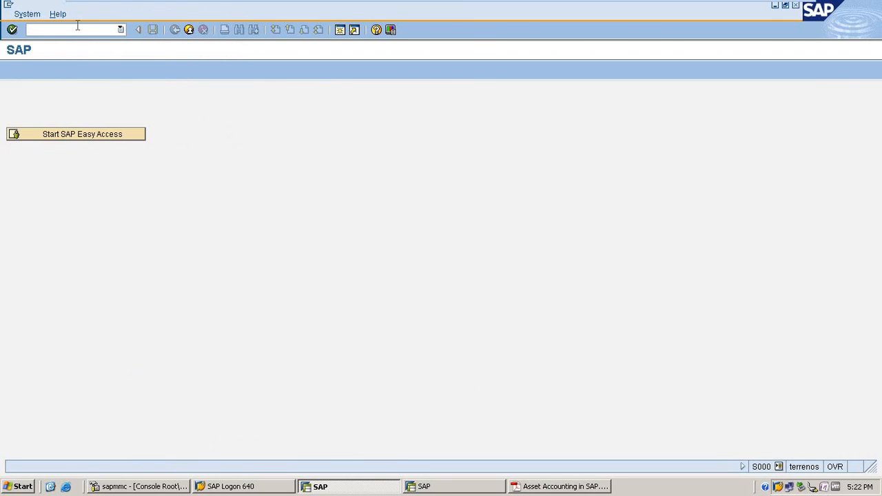
pyautogui.write('oba7')
pyautogui.press('Return')
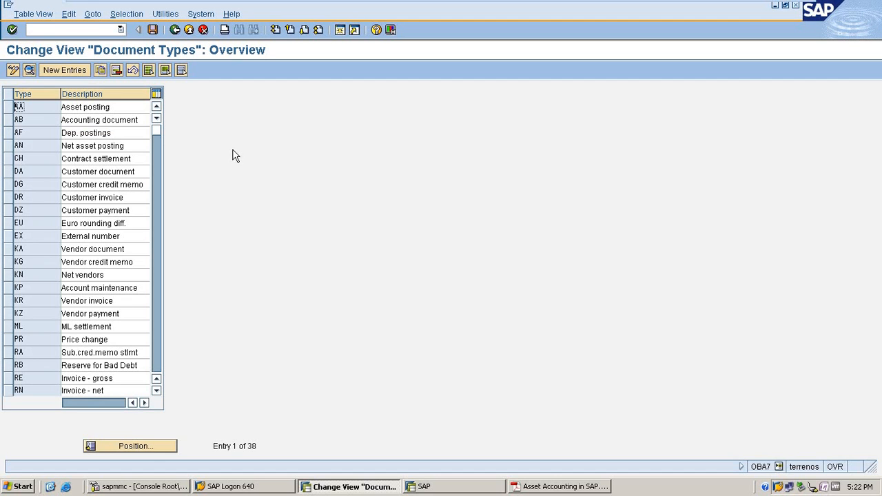
# Step: From document type AF (Dep. postings), open the accounting document number range intervals of company code SUN for maintenance
pyautogui.click(8, 133)
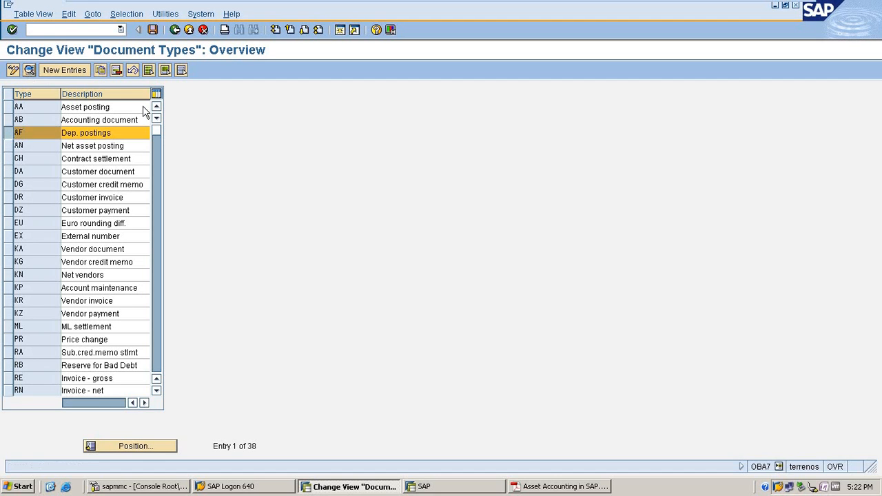
pyautogui.click(29, 70)
pyautogui.click(276, 134)
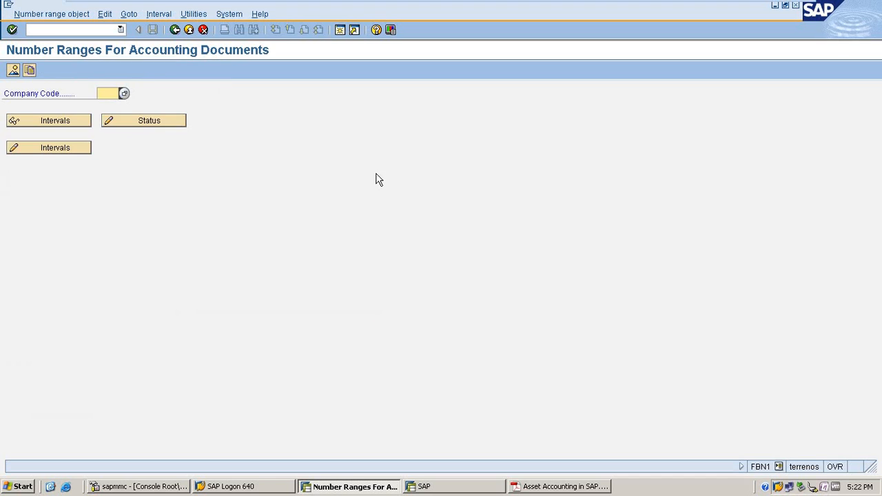
pyautogui.click(109, 94)
pyautogui.click(109, 105)
pyautogui.click(85, 151)
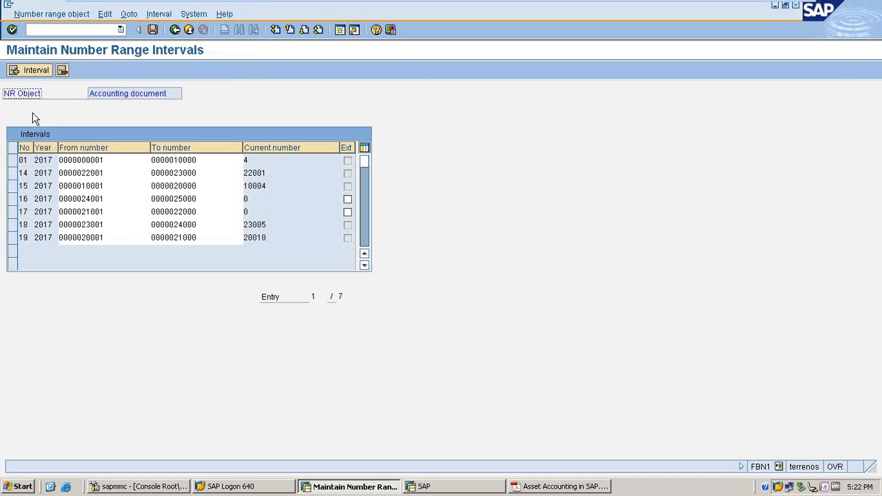
# Step: Begin a new number range interval with number 03, year 2017 and from number 25001
pyautogui.click(29, 71)
pyautogui.write('0')
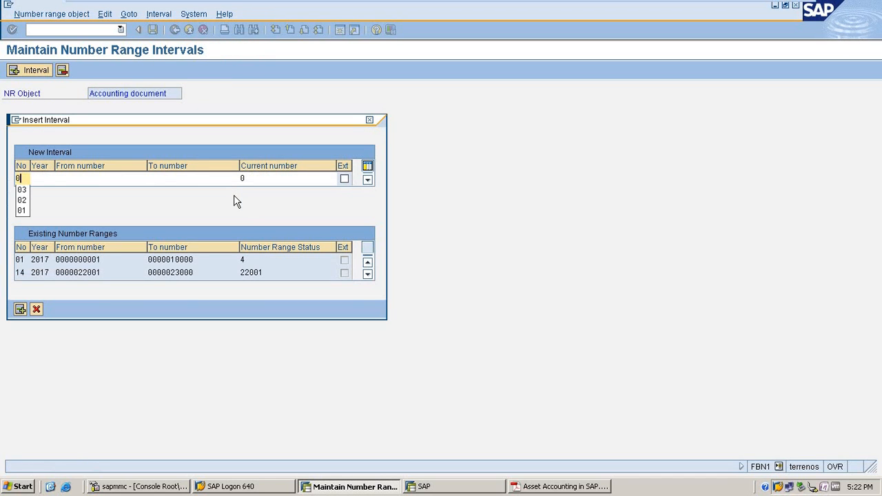
pyautogui.write('3')
pyautogui.press('Tab')
pyautogui.hotkey('shift', 'Tab')
pyautogui.write('2017')
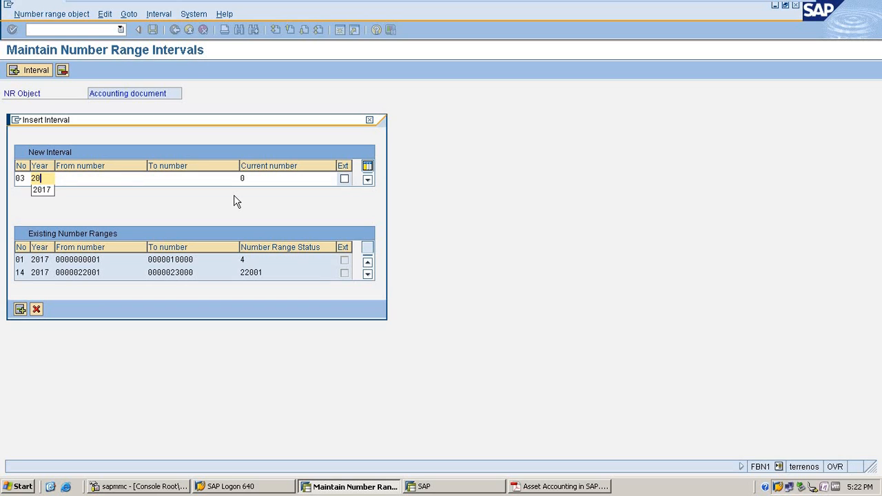
pyautogui.press('Tab')
pyautogui.click(153, 178)
pyautogui.doubleClick(100, 166)
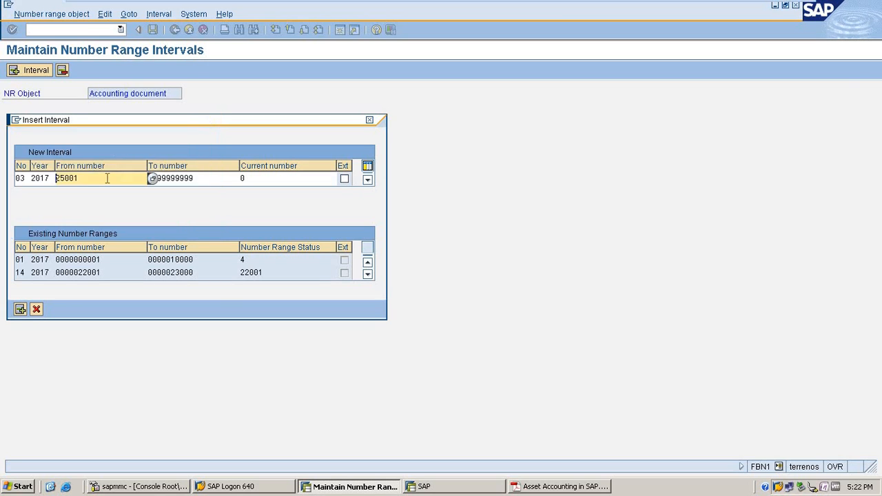
pyautogui.moveTo(79, 178); pyautogui.dragTo(54, 180)
# Step: Set the new interval's to number to 25500, insert it and save the number ranges, accepting the transport notice
pyautogui.click(231, 178)
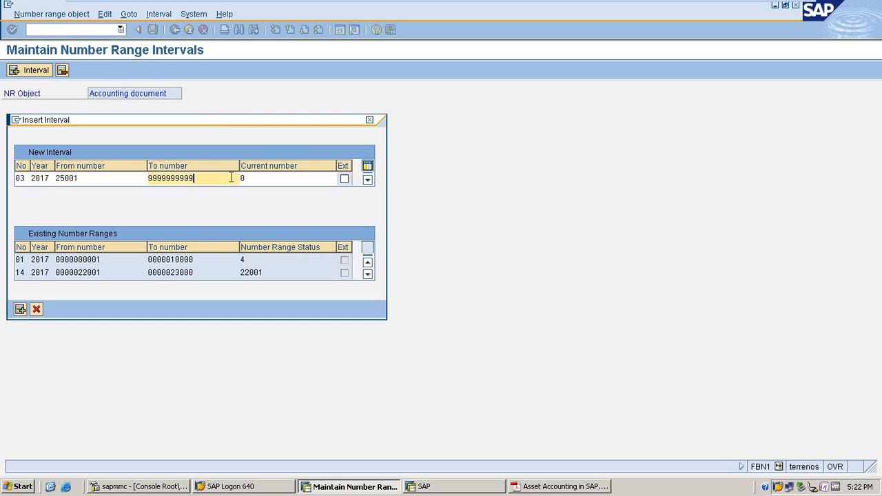
pyautogui.press('BackSpace')
pyautogui.press('BackSpace')
pyautogui.press('BackSpace')
pyautogui.press('BackSpace')
pyautogui.press('BackSpace')
pyautogui.press('BackSpace')
pyautogui.press('BackSpace')
pyautogui.press('BackSpace')
pyautogui.press('BackSpace')
pyautogui.press('BackSpace')
pyautogui.write('25500')
pyautogui.press('Return')
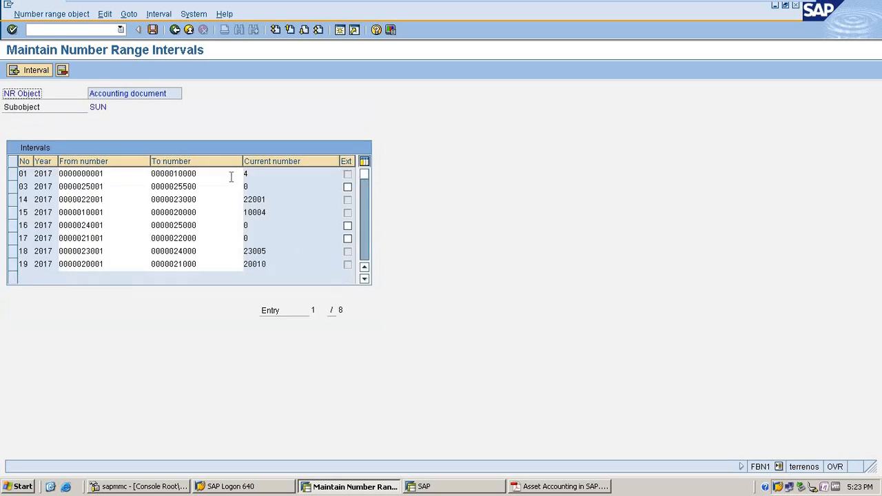
pyautogui.click(152, 32)
pyautogui.click(56, 364)
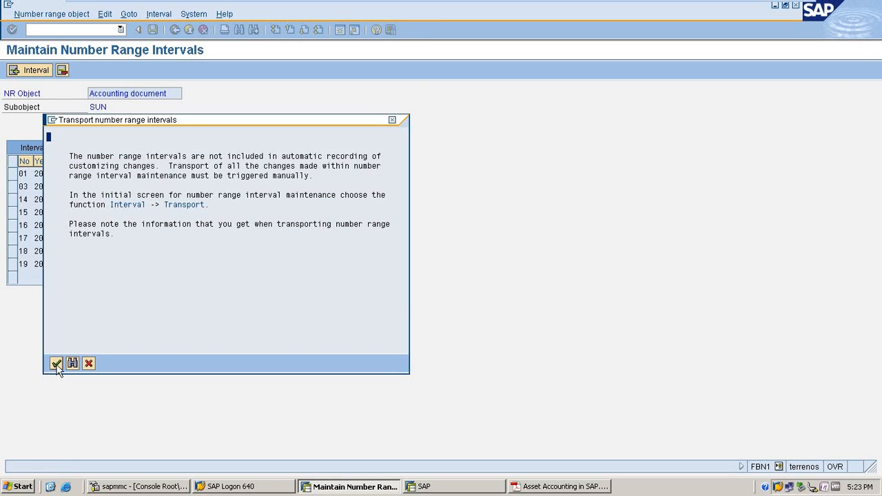
# Step: Look up the intervals and posting rules section in the Asset Accounting PDF and open transaction OAYR in SAP
pyautogui.click(591, 487)
pyautogui.scroll(-5, 519, 279)
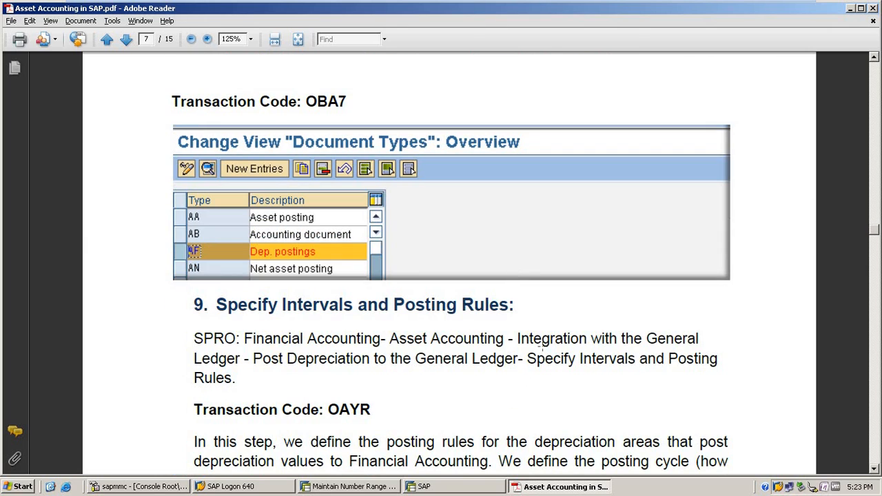
pyautogui.scroll(-2, 433, 297)
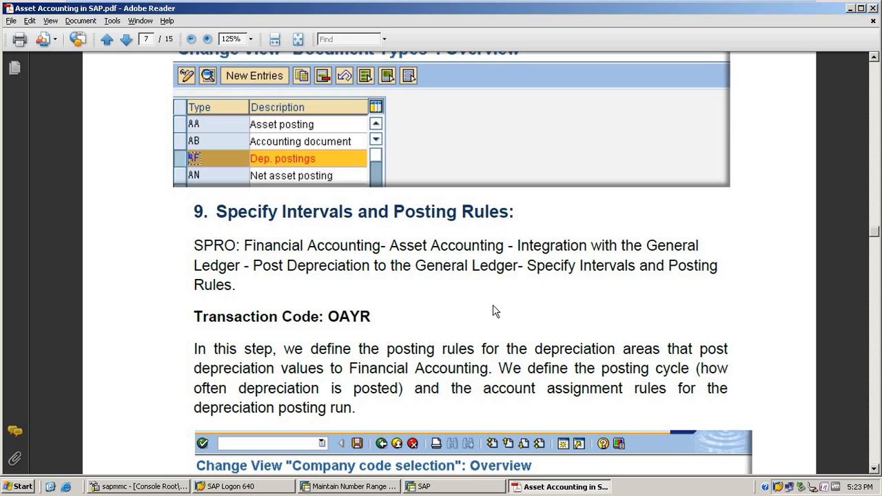
pyautogui.click(372, 488)
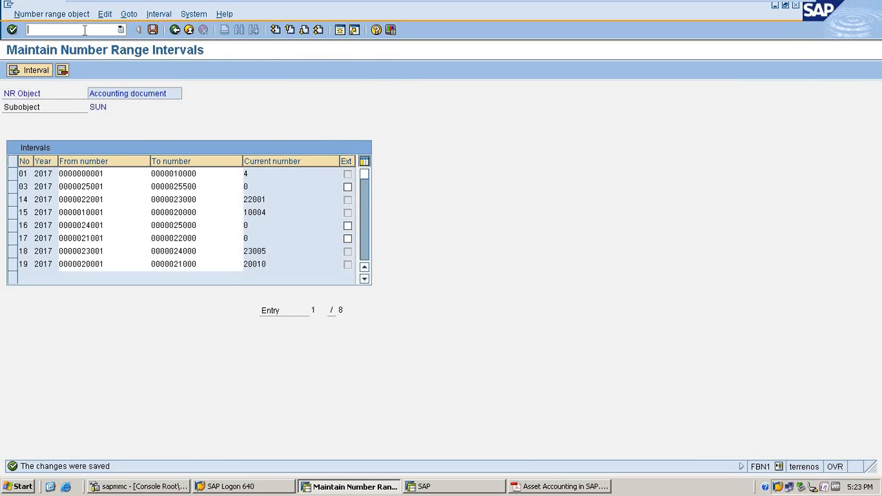
pyautogui.write('/no')
pyautogui.write('aoa')
pyautogui.press('Return')
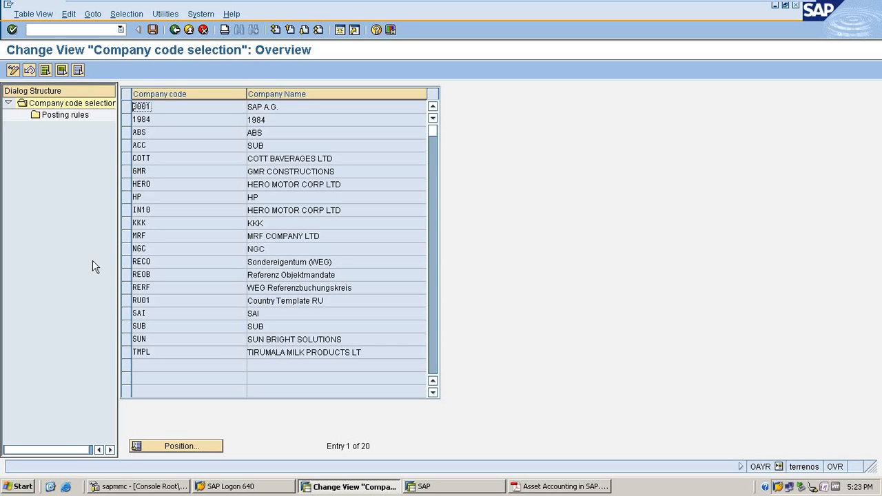
# Step: Open the depreciation posting rules of company code SUN (SUN BRIGHT SOLUTIONS)
pyautogui.click(127, 340)
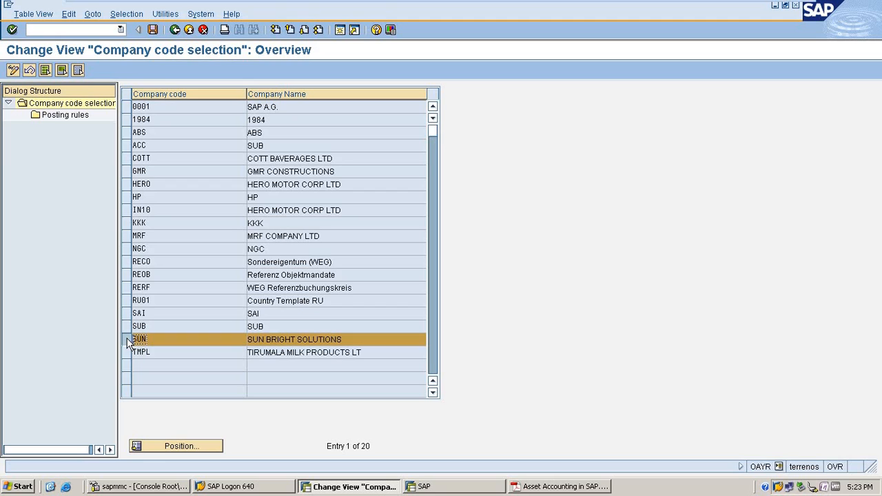
pyautogui.doubleClick(78, 119)
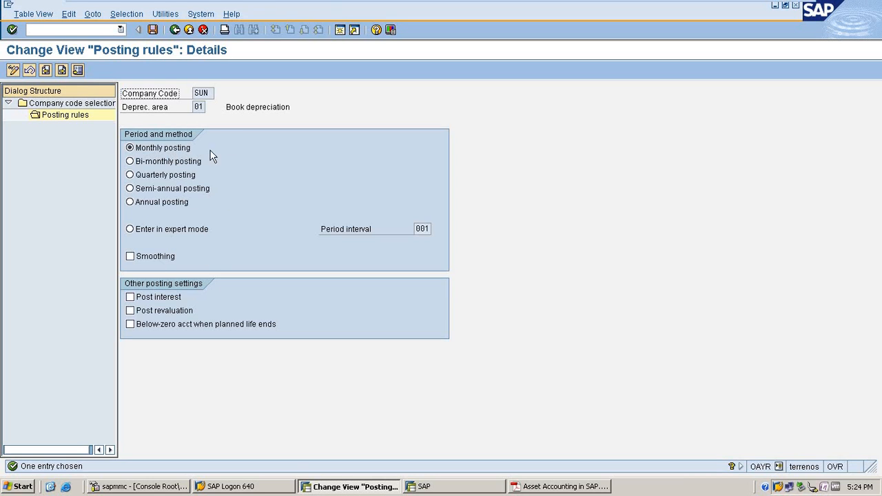
# Step: Enable smoothing for depreciation area 01 and save it under a new customizing request described "Posting Rultes for SUn COmpany Code"
pyautogui.click(170, 258)
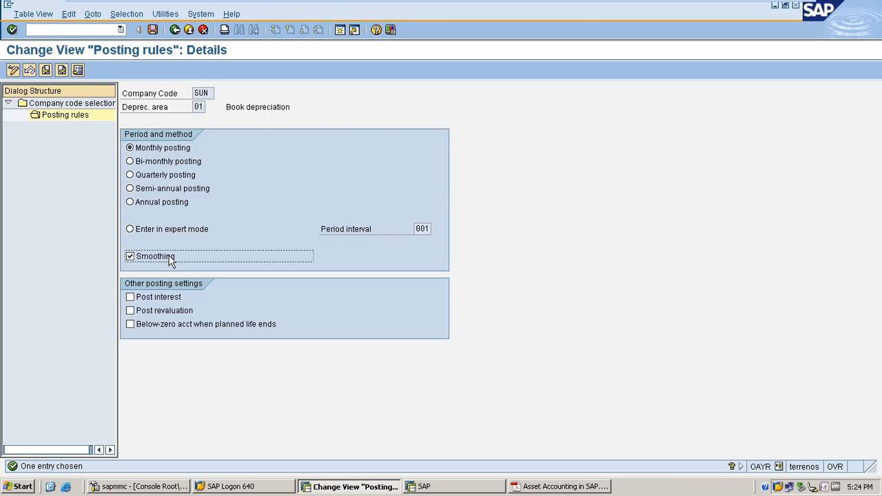
pyautogui.click(153, 29)
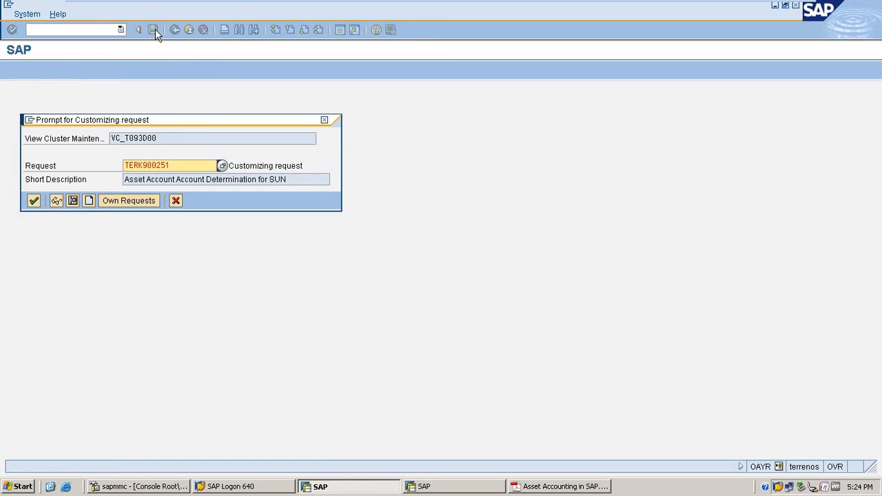
pyautogui.click(88, 201)
pyautogui.write('Posting ')
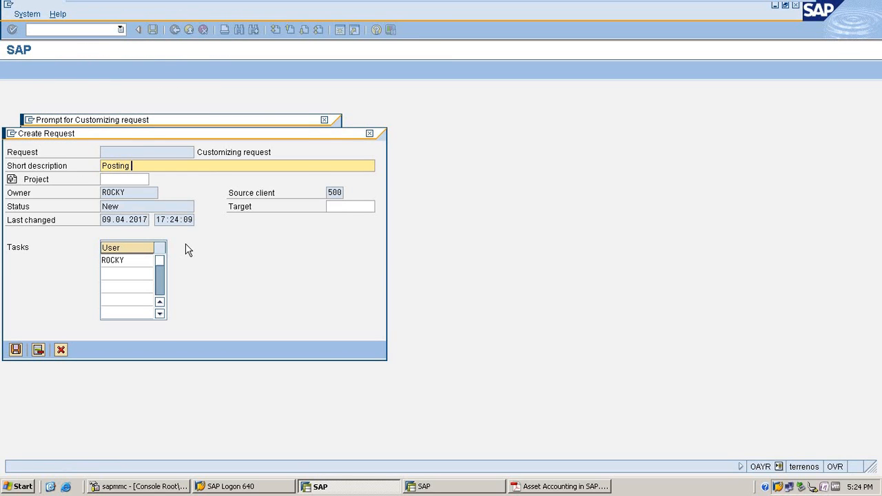
pyautogui.write('Rultes for SUn COmpany')
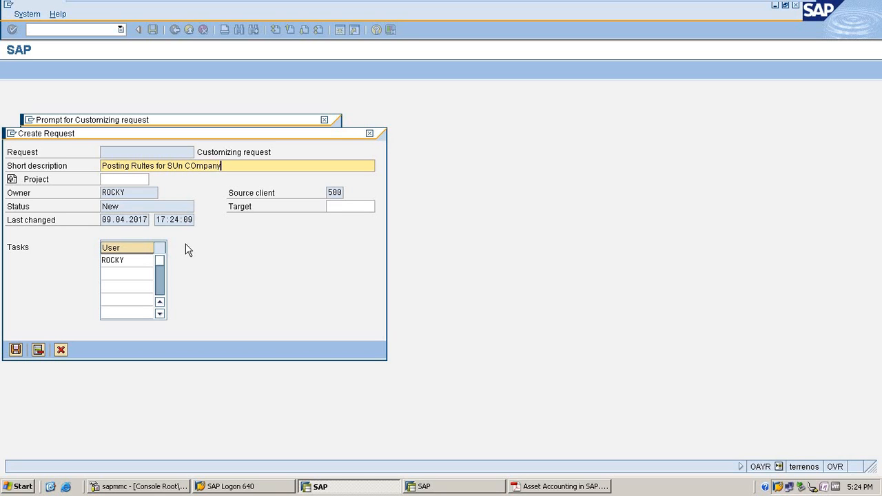
pyautogui.write(' Code')
pyautogui.click(15, 349)
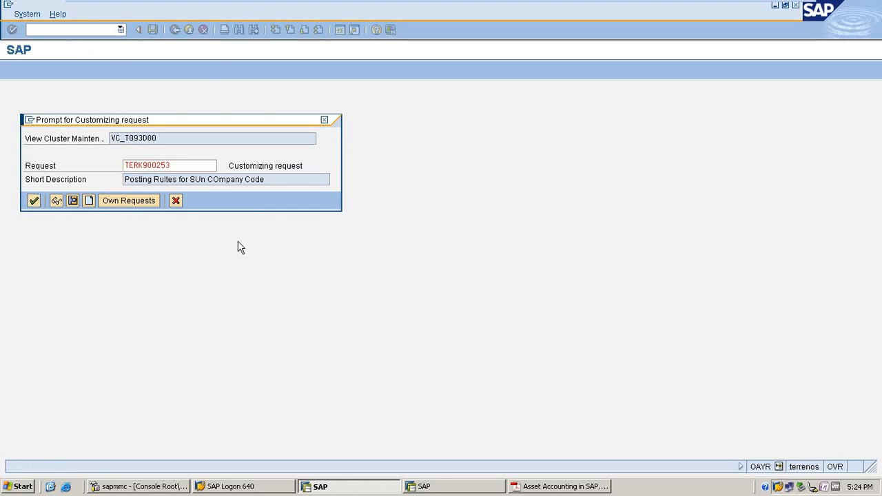
pyautogui.press('Return')
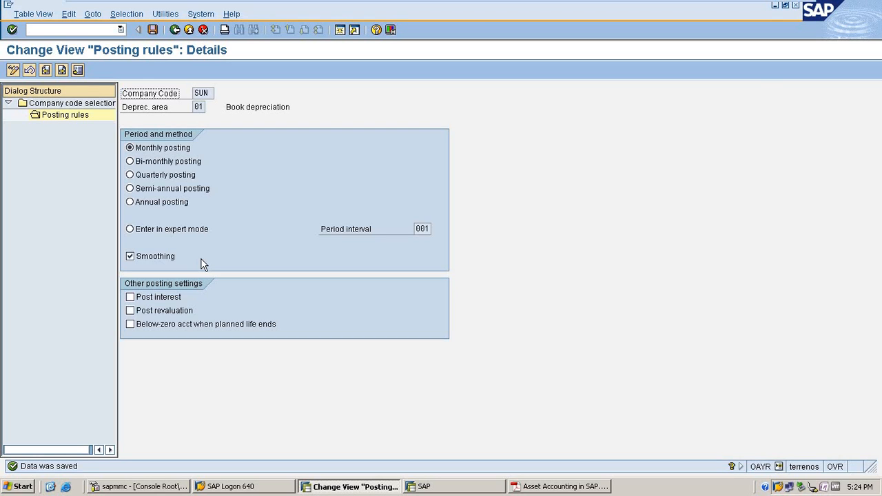
# Step: Save the posting rules again and exit transaction OAYR
pyautogui.click(152, 29)
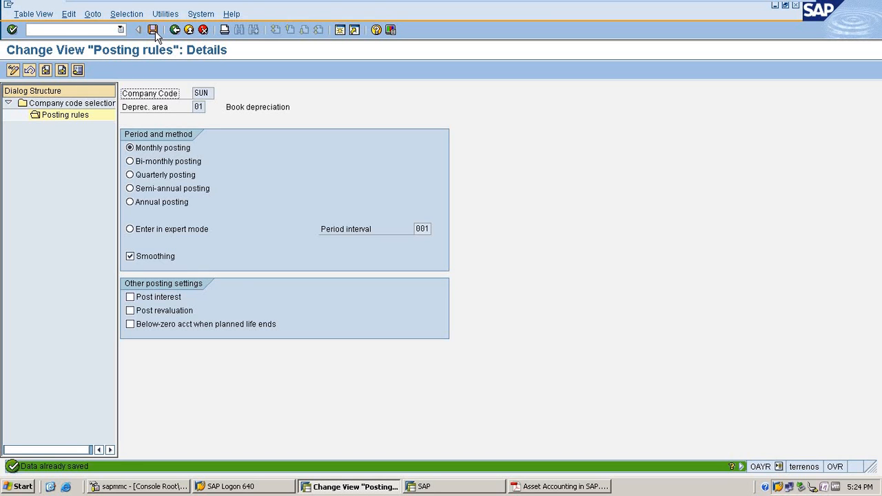
pyautogui.click(173, 30)
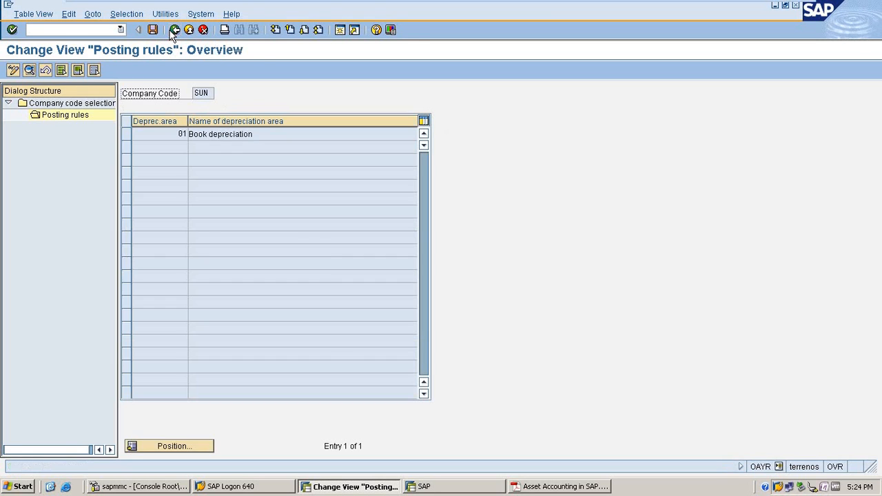
pyautogui.click(174, 31)
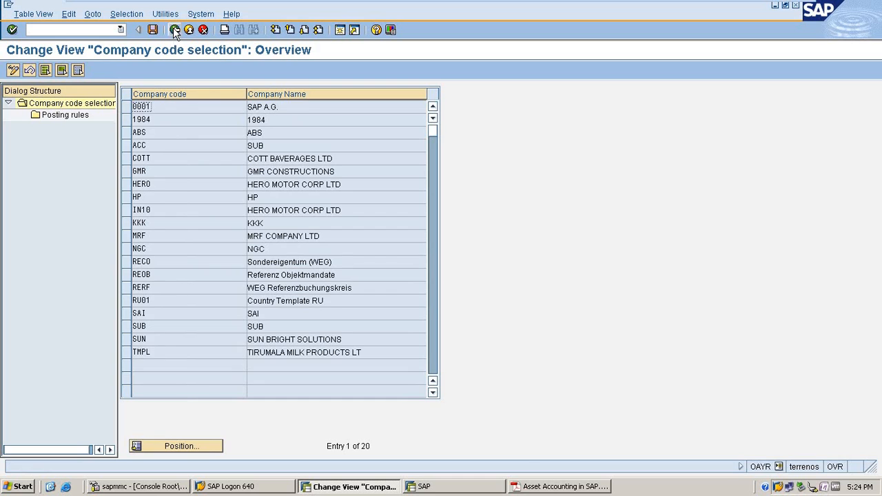
pyautogui.click(174, 30)
# Step: Look up the section on rounding net book value in the Asset Accounting PDF and open transaction OAYO in SAP
pyautogui.click(559, 487)
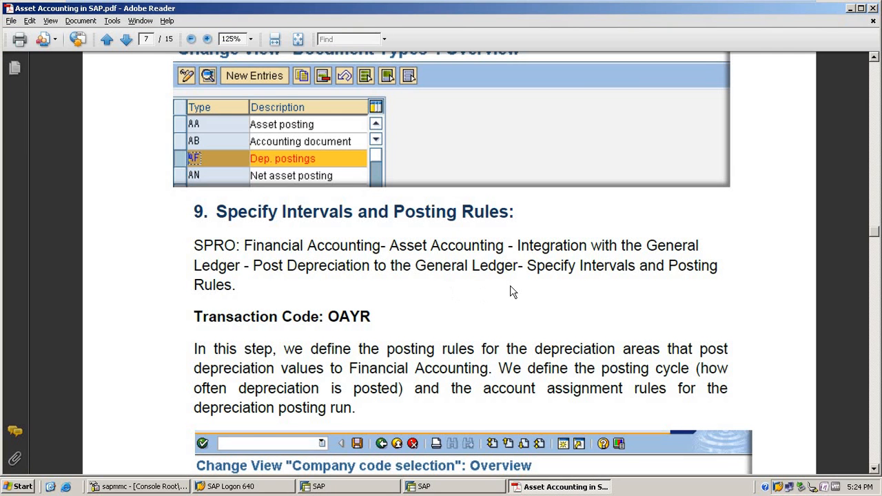
pyautogui.scroll(-2, 510, 284)
pyautogui.scroll(-8, 510, 285)
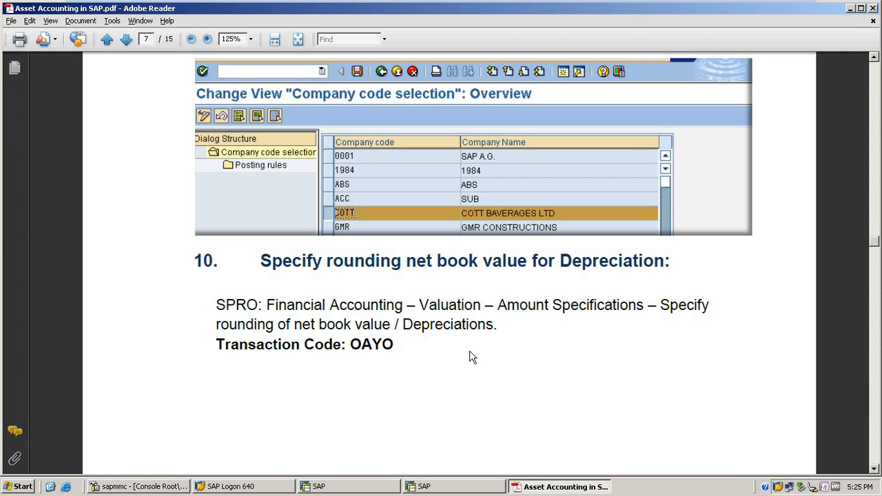
pyautogui.hotkey('alt', 'Tab')
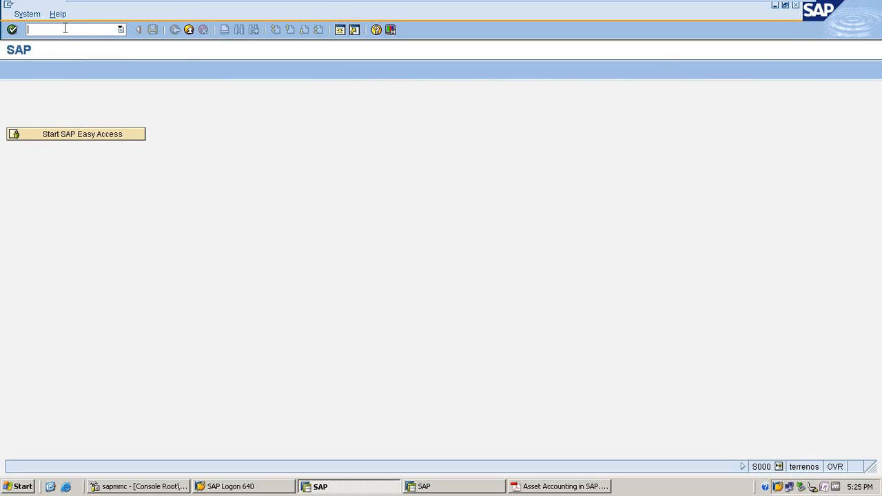
pyautogui.write('oayo')
pyautogui.press('Return')
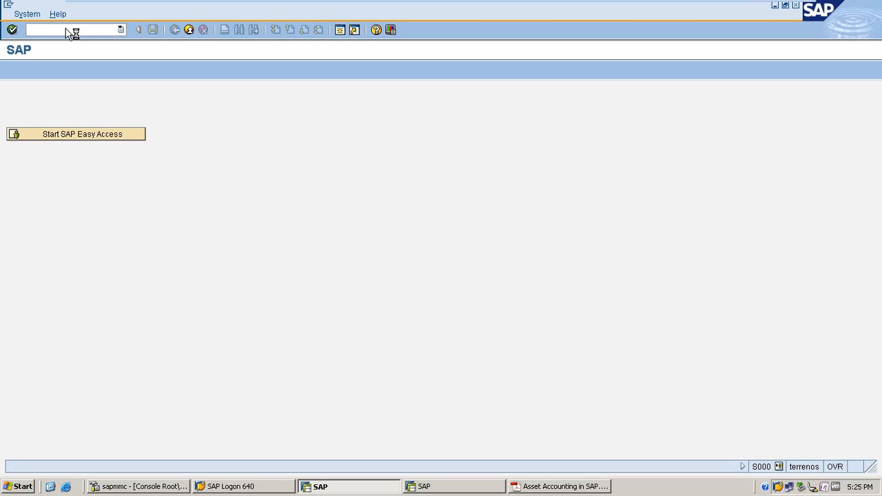
pyautogui.click(19, 230)
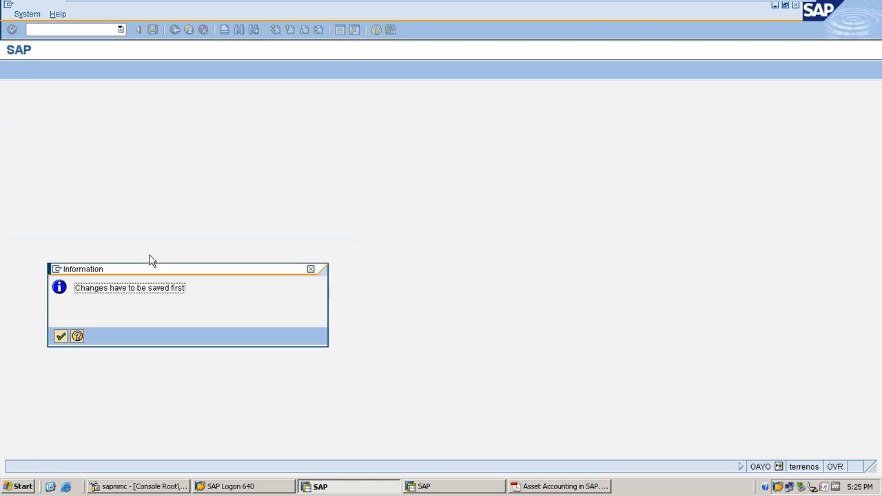
# Step: Turn on rounding of automatically calculated depreciation for company code SUN in depreciation area 01
pyautogui.click(64, 336)
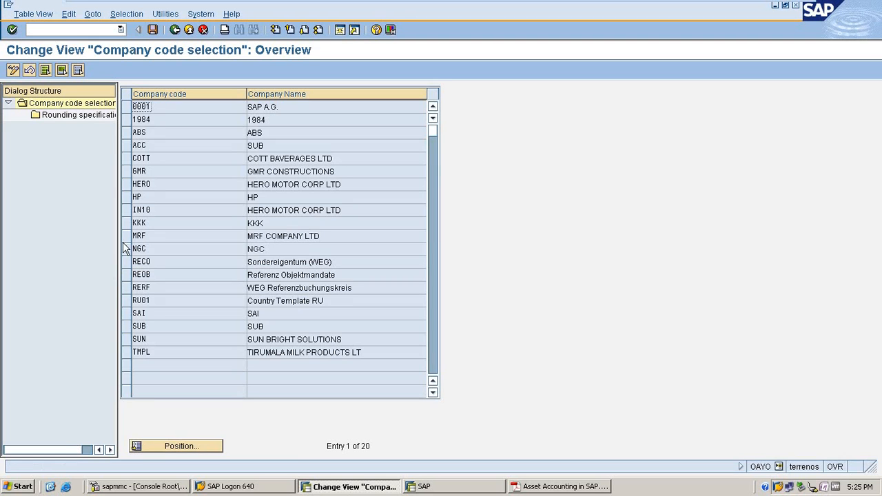
pyautogui.click(126, 340)
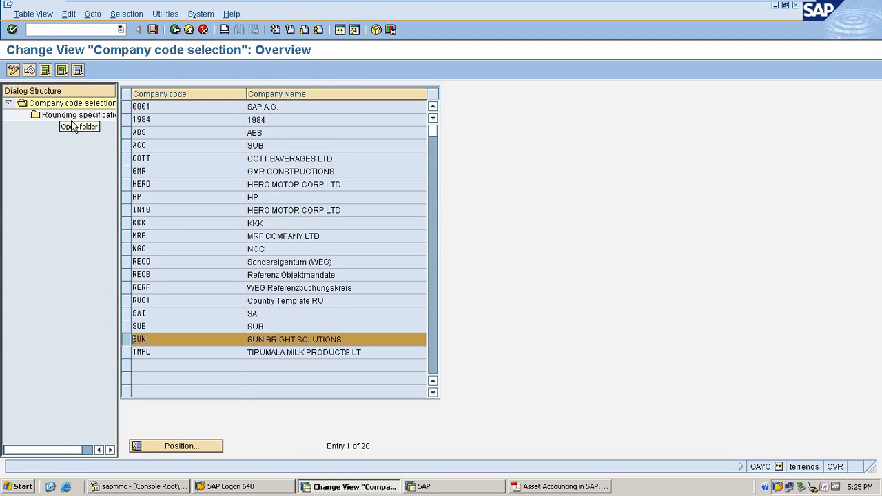
pyautogui.doubleClick(70, 115)
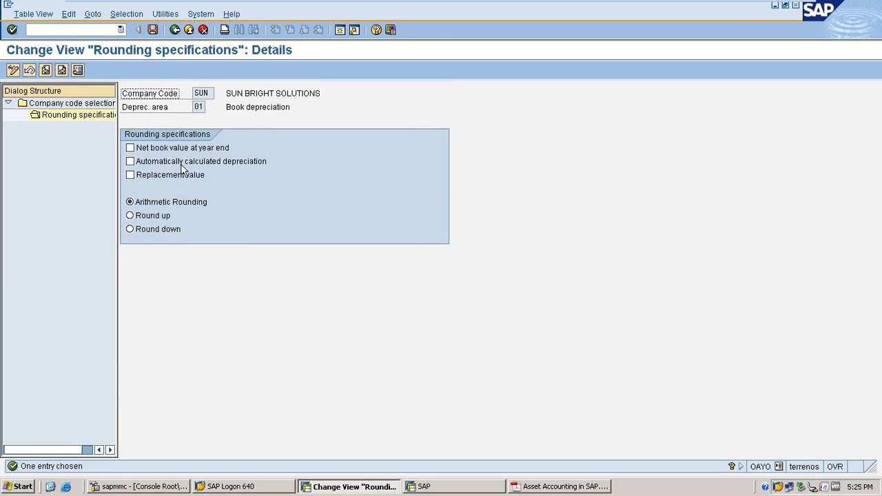
pyautogui.click(184, 164)
# Step: Save the rounding specifications in a new customizing request described as "Automatic Roundingup for SUN"
pyautogui.click(153, 30)
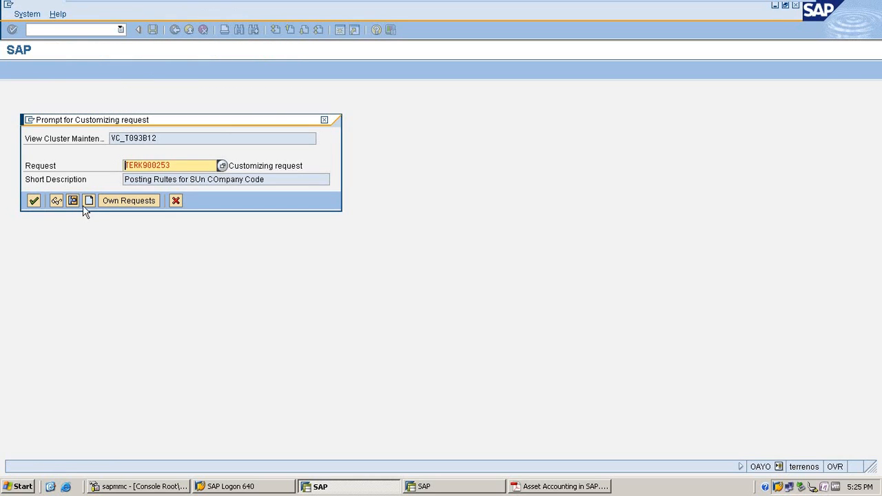
pyautogui.click(88, 200)
pyautogui.write('A')
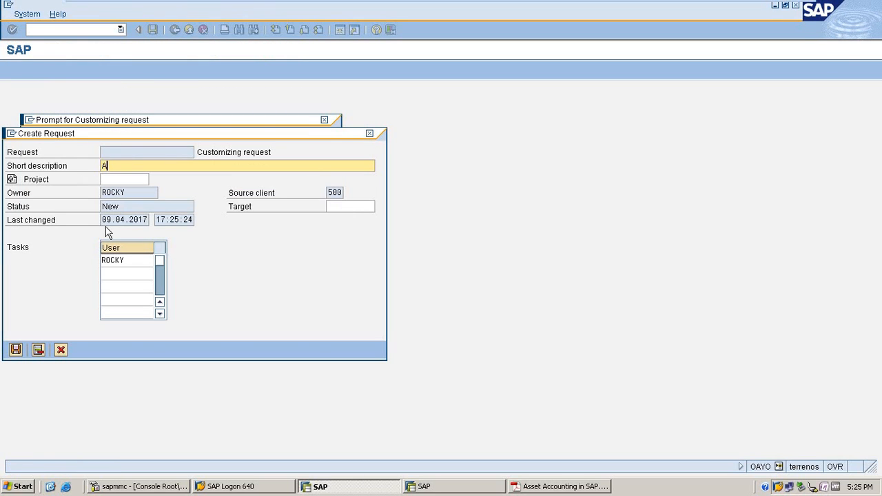
pyautogui.write('utomatic Roundingup for SUN')
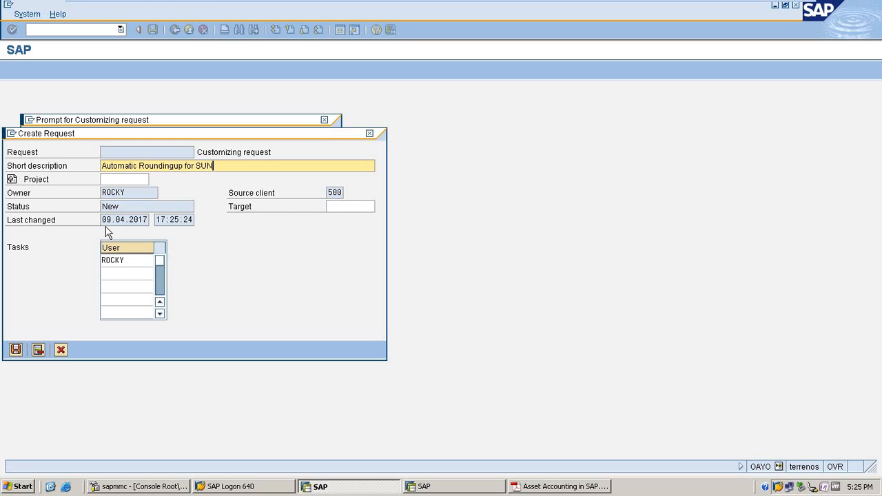
pyautogui.click(17, 351)
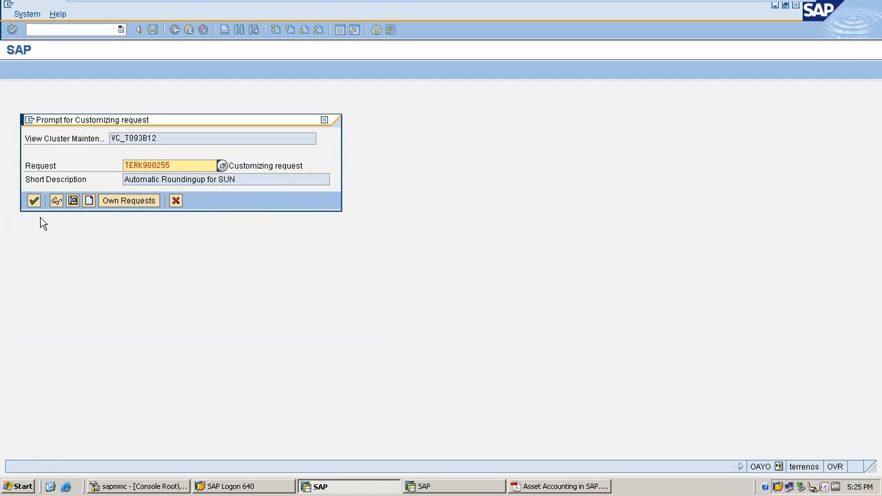
pyautogui.click(33, 201)
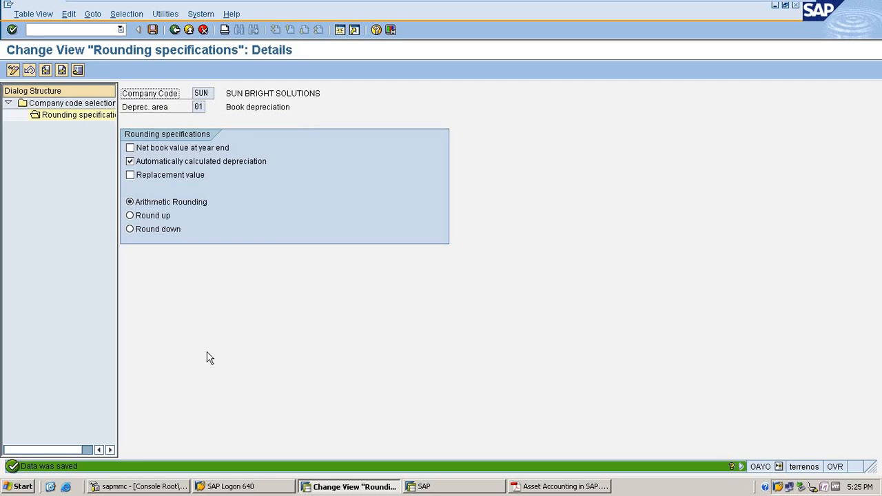
# Step: Switch to the Asset Accounting PDF in Adobe Reader and read the section on defining screen layouts for the asset master record
pyautogui.click(559, 486)
pyautogui.scroll(-4, 514, 262)
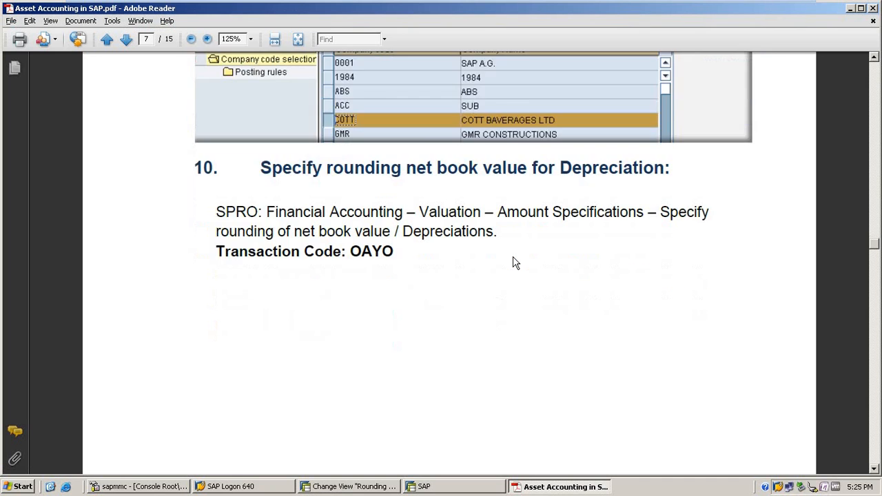
pyautogui.scroll(-10, 514, 262)
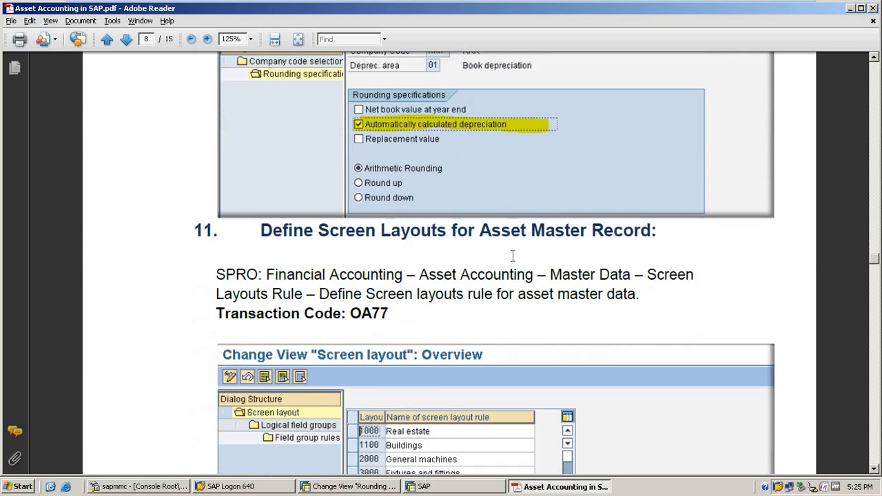
pyautogui.scroll(-3, 513, 262)
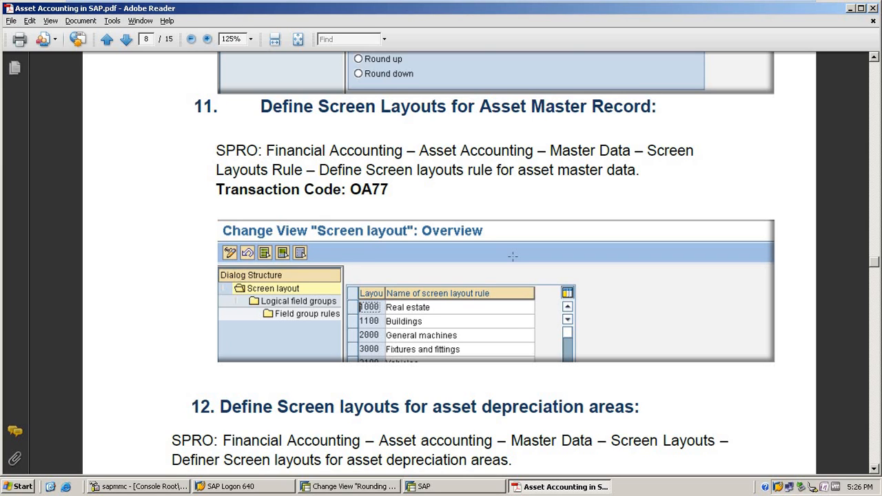
# Step: Switch back to SAP and try to run transaction OA77
pyautogui.click(352, 487)
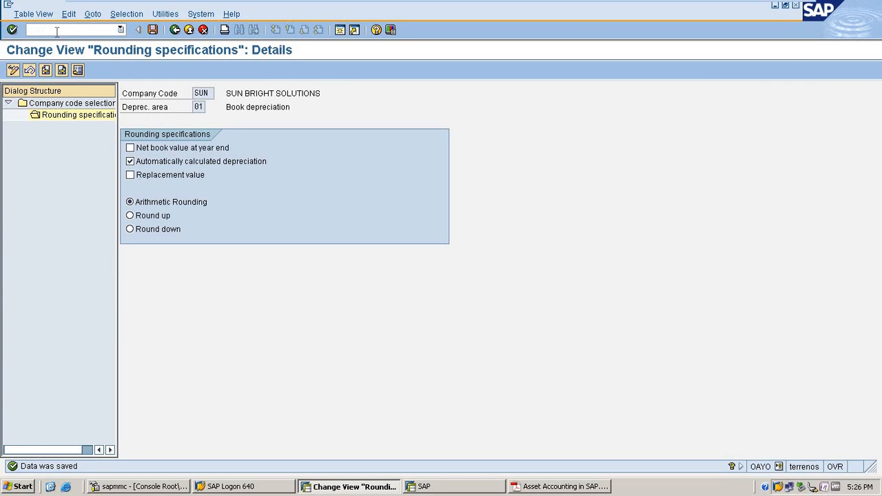
pyautogui.press('Return')
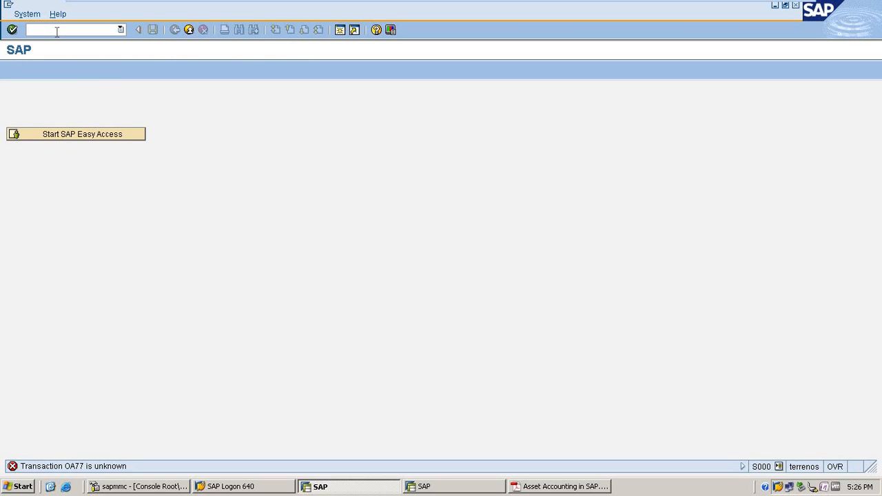
pyautogui.press('Return')
# Step: Recheck the PDF guide and open the SAP Reference IMG in SAP through transaction SPRO
pyautogui.click(594, 487)
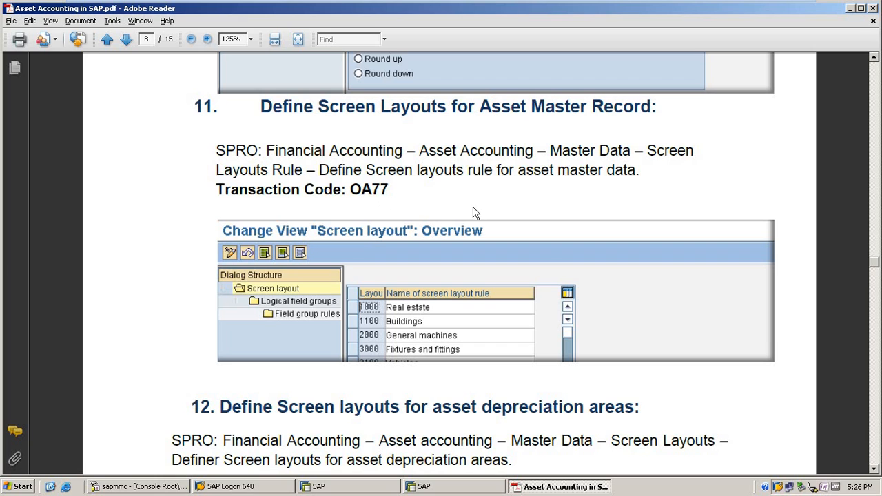
pyautogui.hotkey('alt', 'Tab')
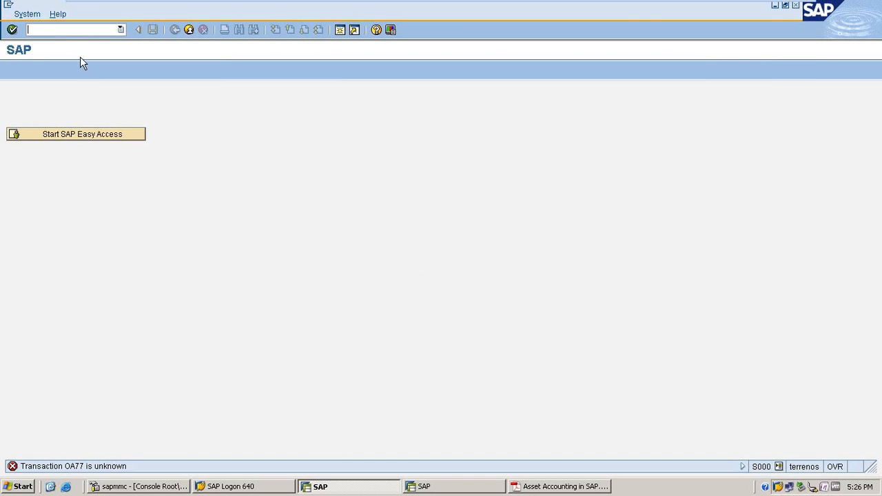
pyautogui.write('spro')
pyautogui.press('Return')
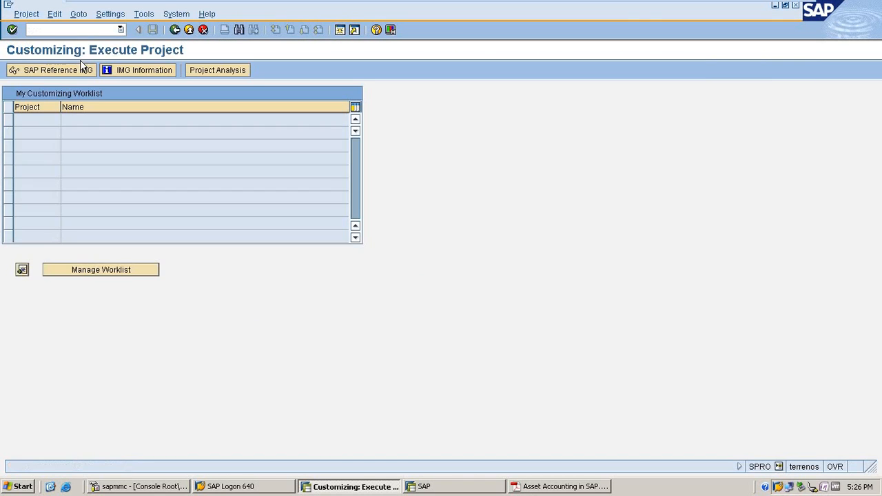
pyautogui.press('F5')
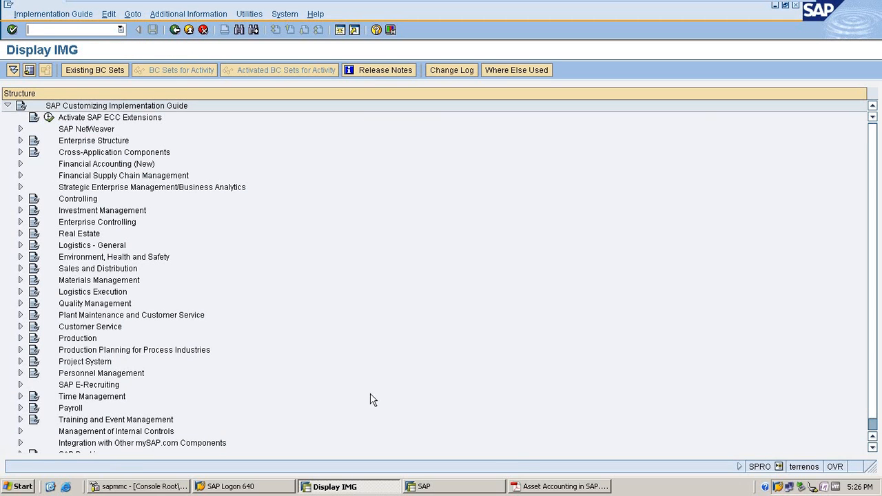
# Step: Following the PDF's path, open Define Screen Layout for Asset Master Data under Financial Accounting (New), Asset Accounting, Master Data, Screen Layout
pyautogui.hotkey('alt', 'Tab')
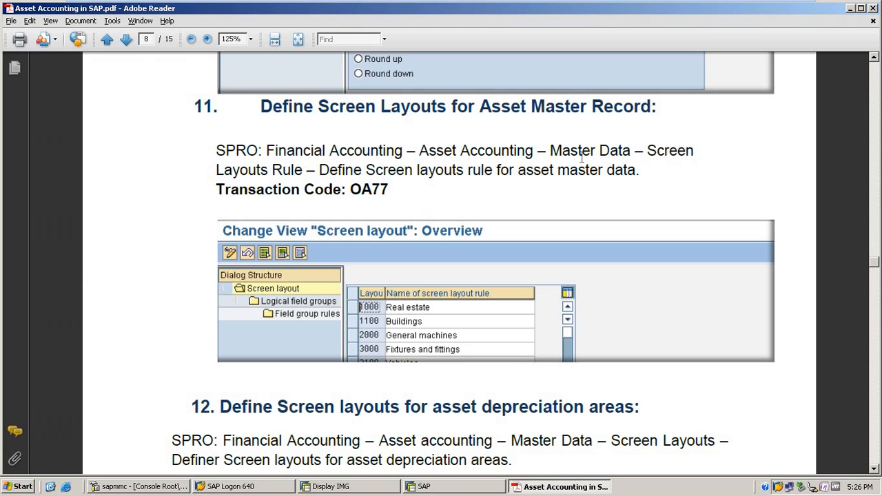
pyautogui.hotkey('alt', 'Tab')
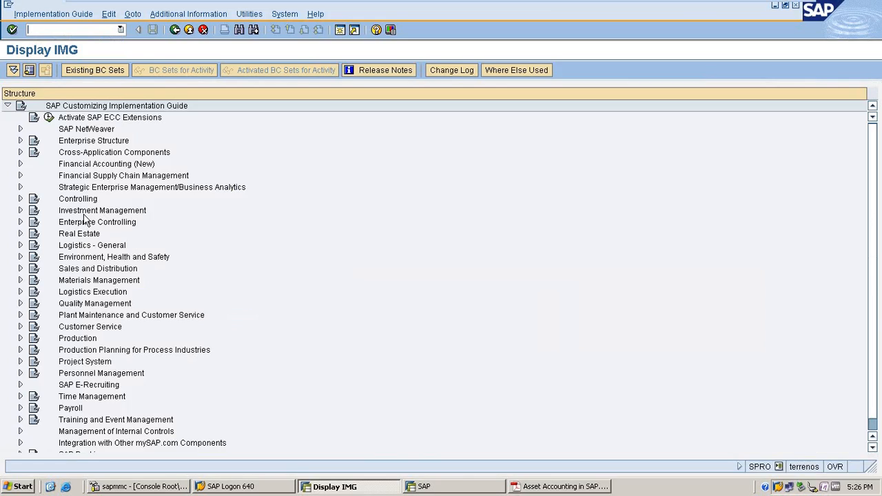
pyautogui.click(20, 164)
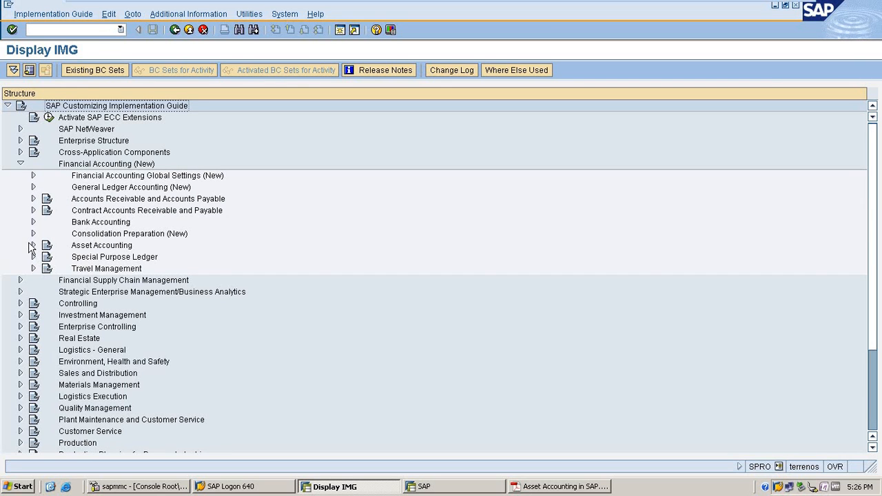
pyautogui.click(33, 245)
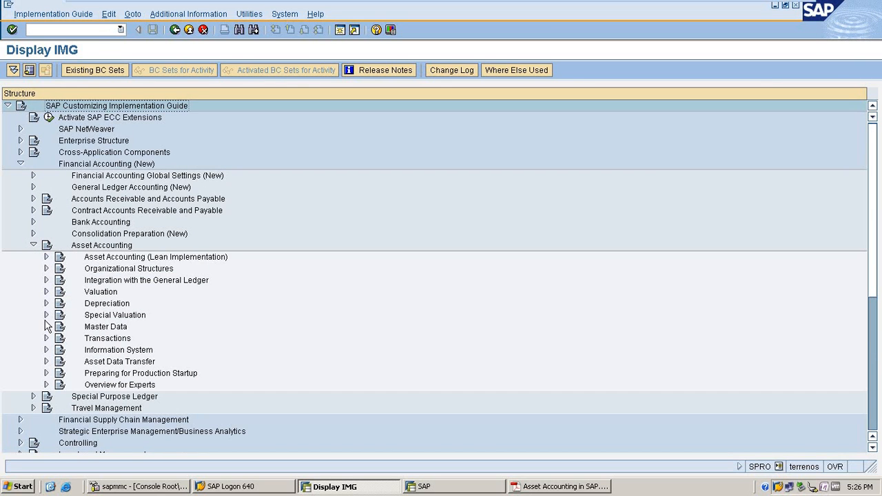
pyautogui.click(47, 328)
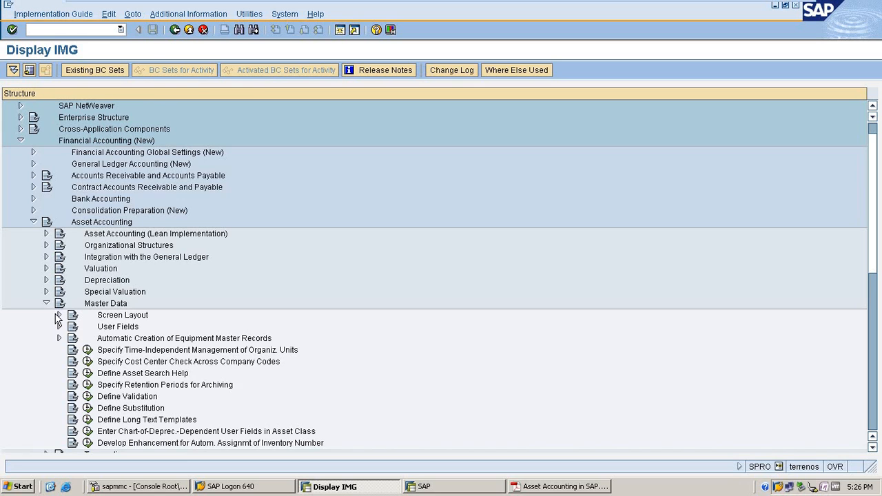
pyautogui.click(58, 315)
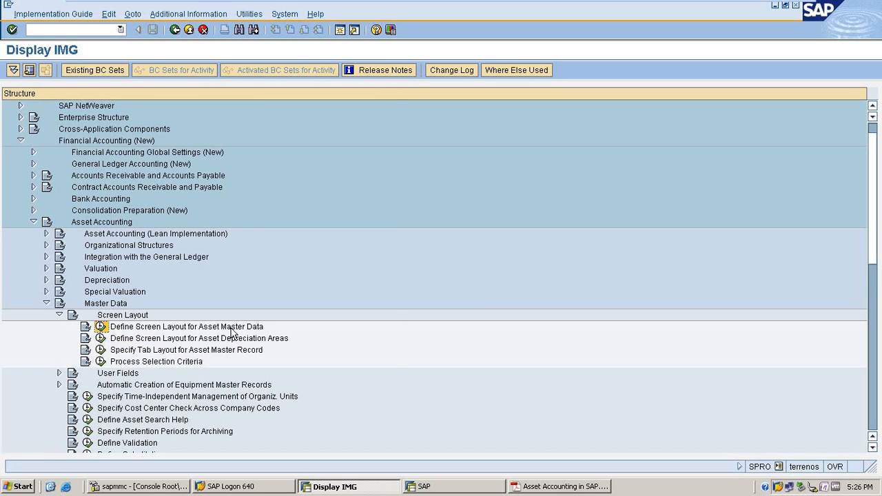
pyautogui.doubleClick(157, 328)
pyautogui.click(562, 487)
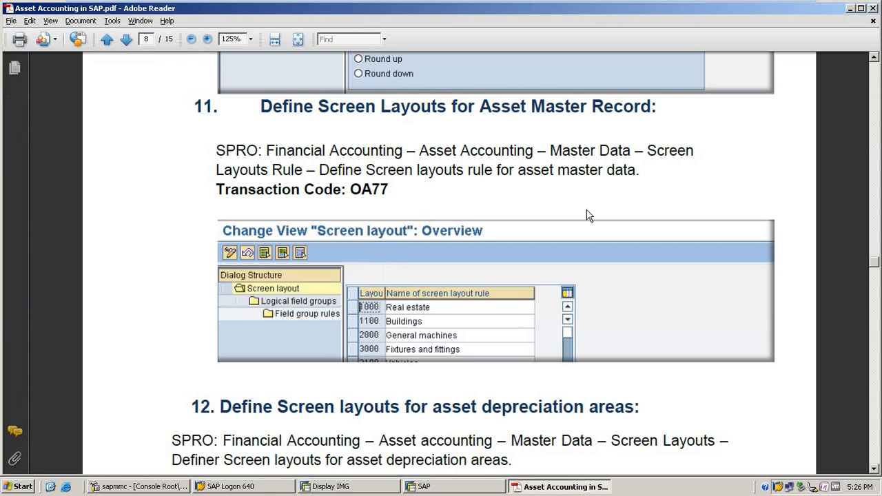
pyautogui.hotkey('alt', 'Tab')
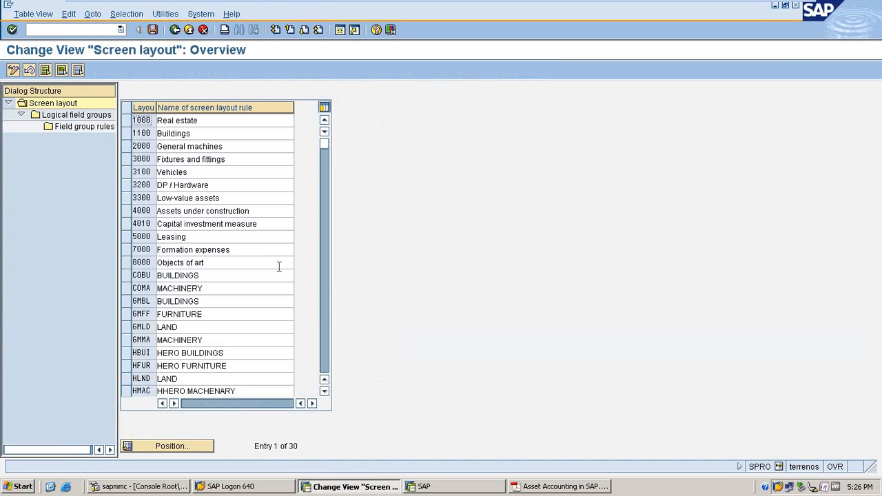
# Step: Make Capitalization date a required field in the Posting information field group rules of screen layout SUN1 (LAND)
pyautogui.scroll(-3, 140, 276)
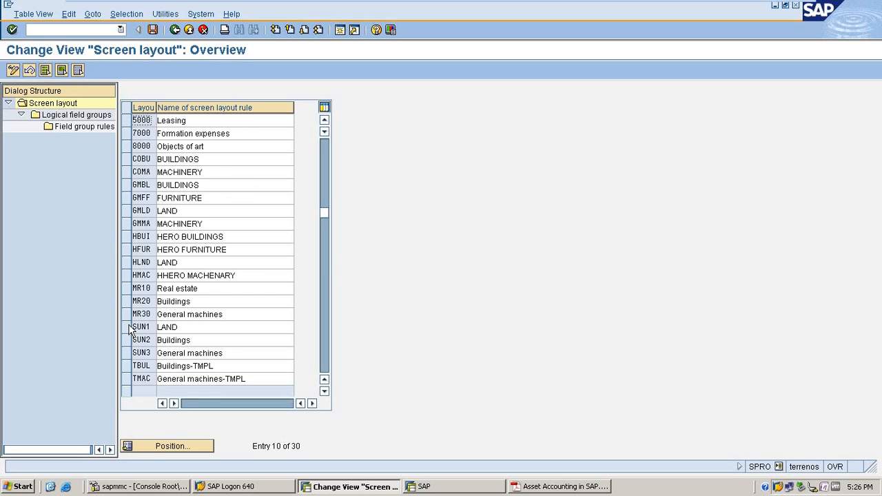
pyautogui.click(128, 328)
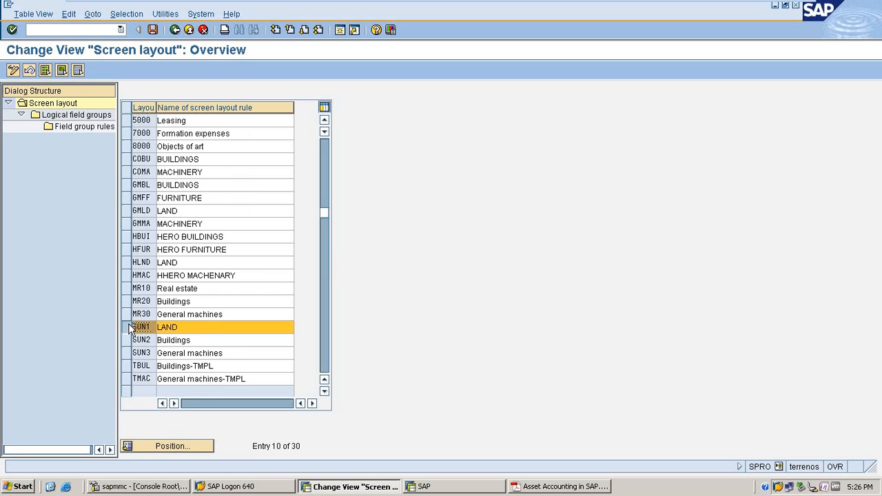
pyautogui.doubleClick(81, 116)
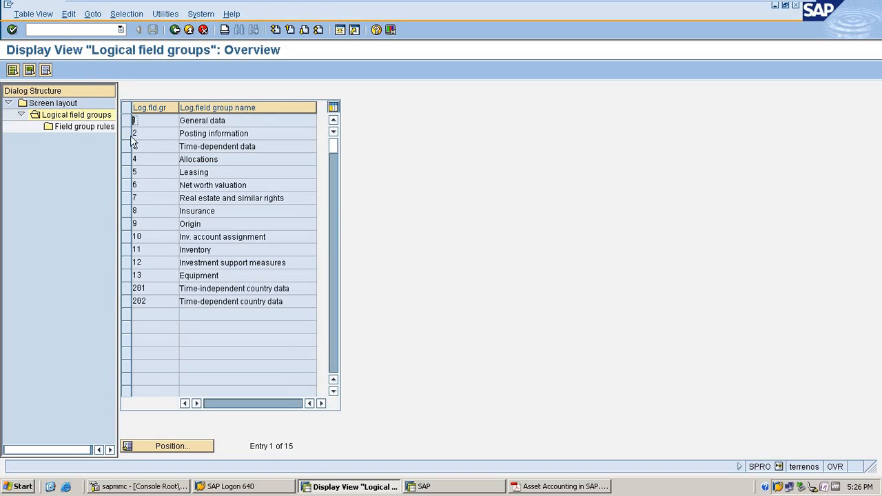
pyautogui.click(127, 133)
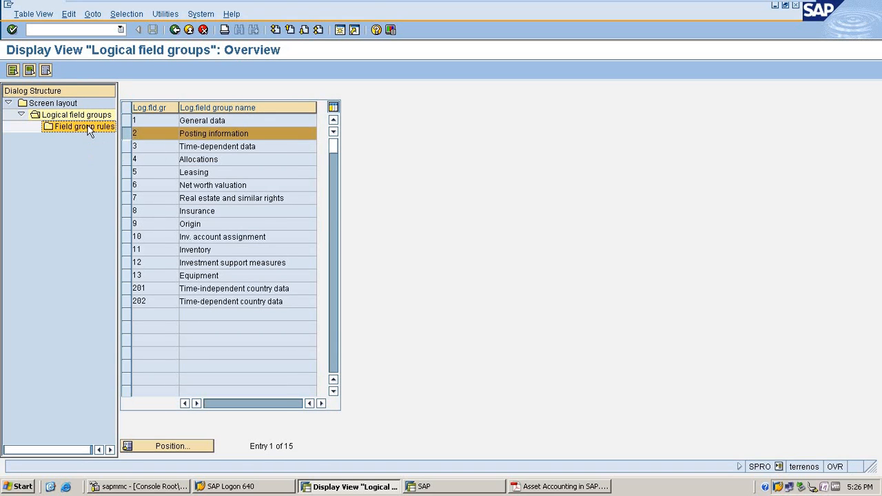
pyautogui.doubleClick(87, 129)
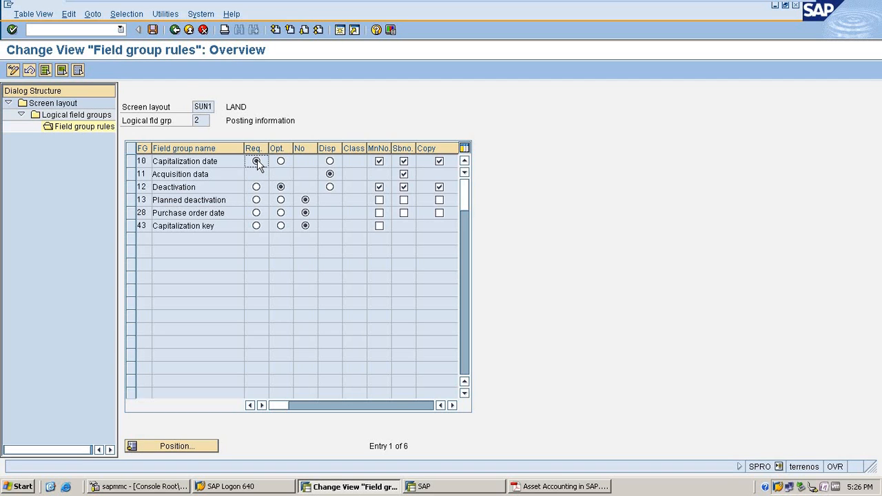
# Step: Save the field group rules in a new customizing request described as "Screen Layouts for SUN Company Code" and return to the logical field groups
pyautogui.click(151, 31)
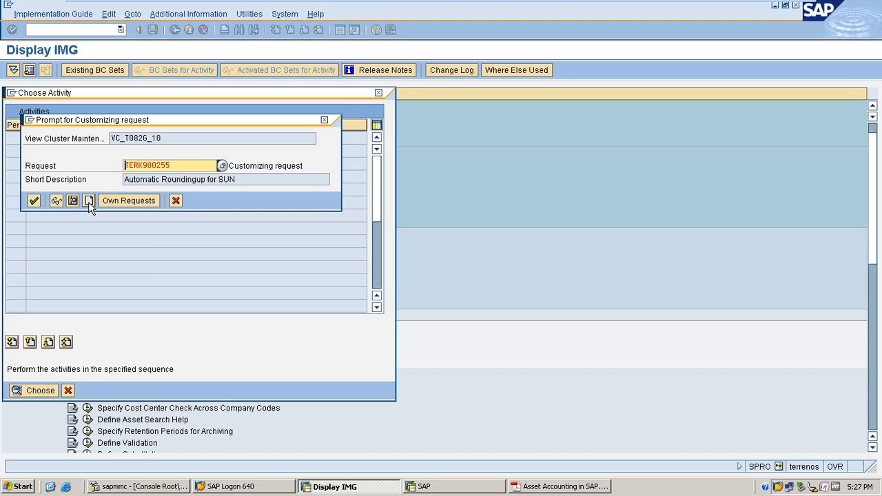
pyautogui.click(88, 200)
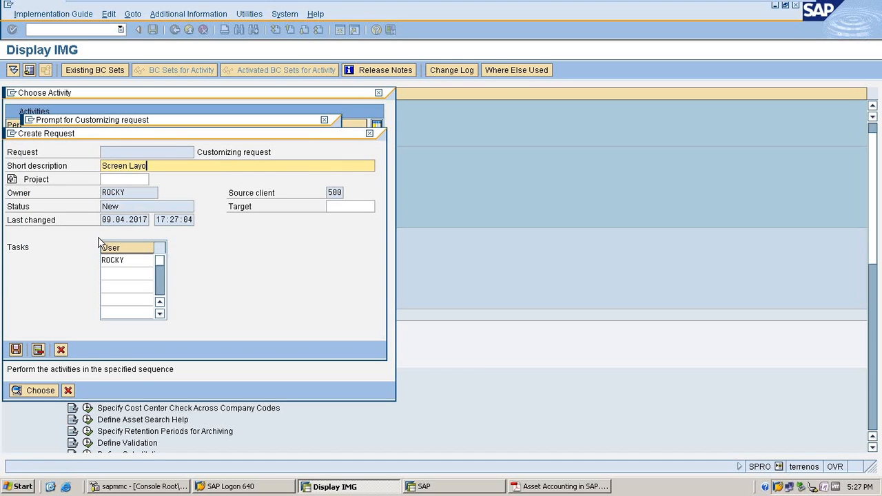
pyautogui.write('Screen Layouts for SUN COmpan')
pyautogui.press('BackSpace')
pyautogui.press('BackSpace')
pyautogui.press('BackSpace')
pyautogui.press('BackSpace')
pyautogui.press('BackSpace')
pyautogui.write('ompany Code')
pyautogui.click(15, 350)
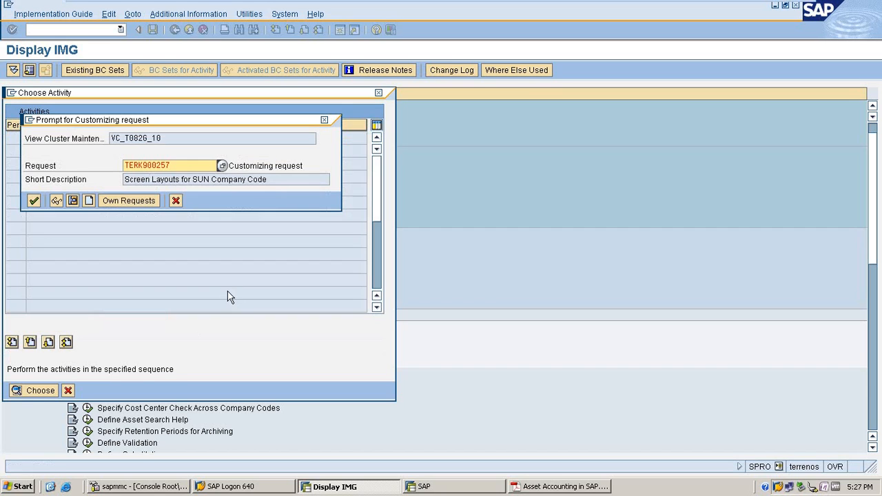
pyautogui.click(34, 201)
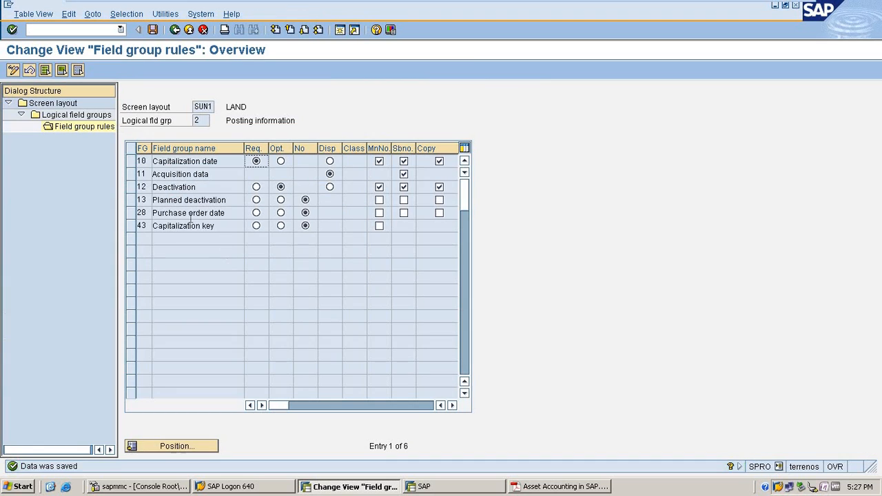
pyautogui.click(175, 29)
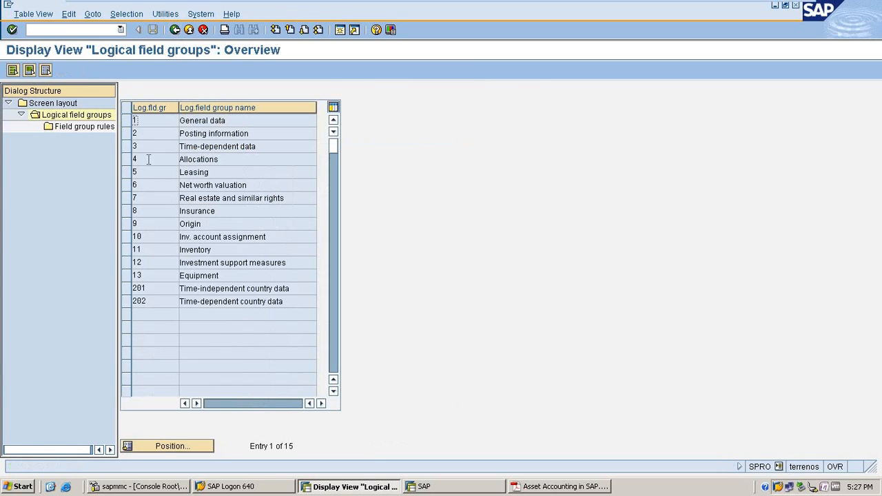
# Step: Make Business area a required field in the Time-dependent data rules of screen layout SUN1, save, and return to the screen layout list
pyautogui.click(127, 146)
pyautogui.doubleClick(91, 129)
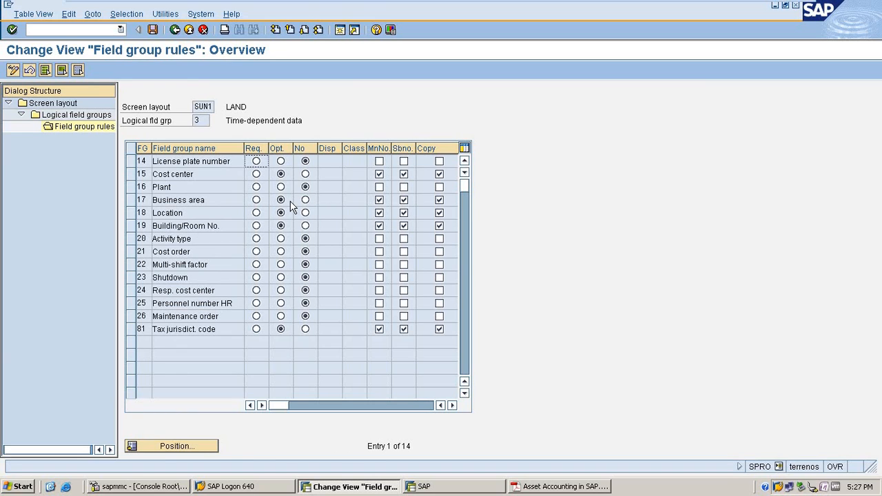
pyautogui.click(256, 201)
pyautogui.click(153, 31)
pyautogui.click(175, 31)
pyautogui.click(176, 30)
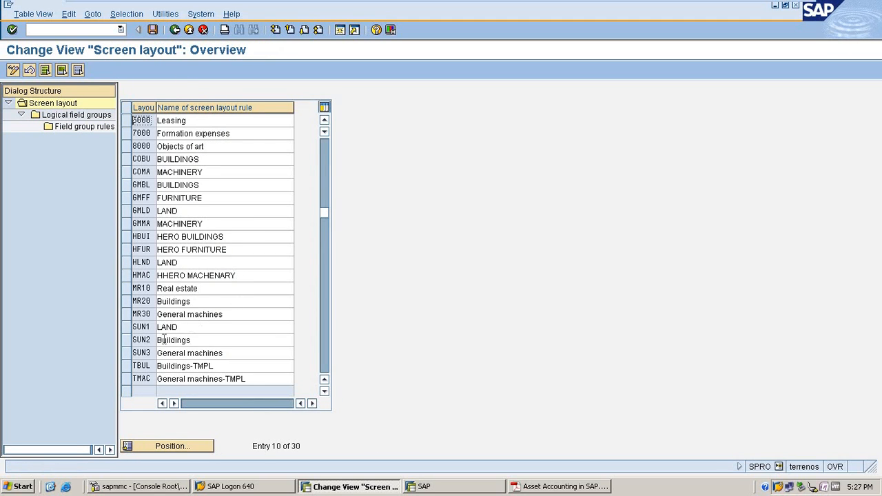
# Step: For screen layout SUN2 (Buildings), make Capitalization date required and copied in the Posting information field group rules, and save
pyautogui.click(128, 341)
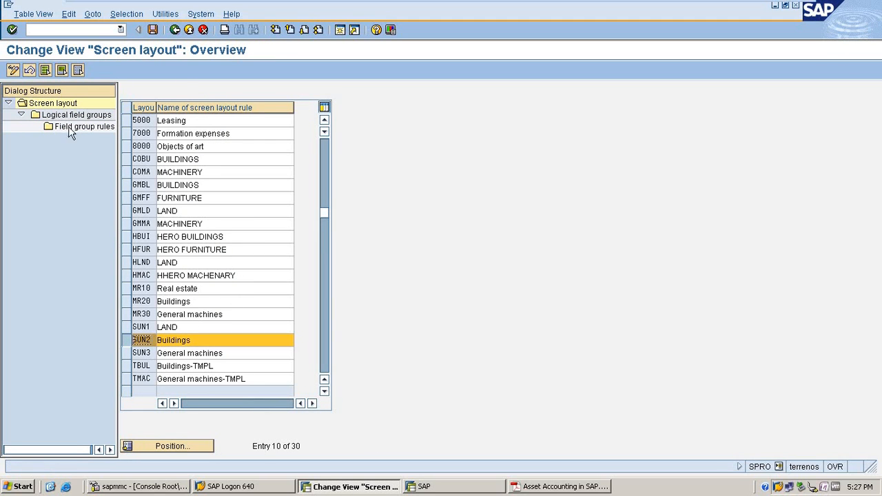
pyautogui.doubleClick(75, 115)
pyautogui.click(128, 135)
pyautogui.doubleClick(92, 127)
pyautogui.click(255, 163)
pyautogui.click(439, 161)
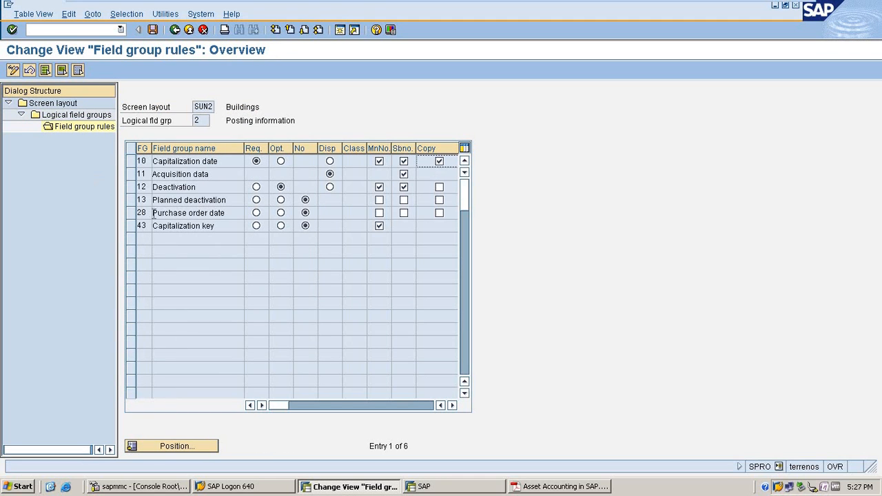
pyautogui.click(152, 30)
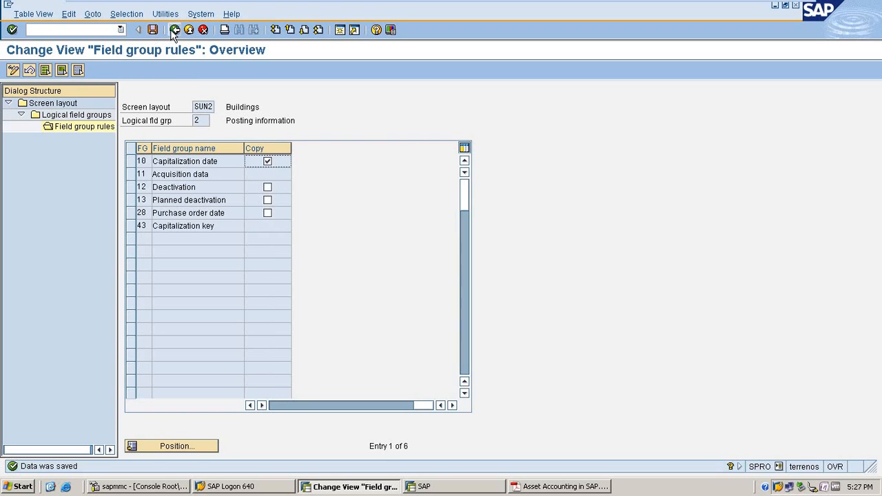
pyautogui.click(175, 30)
# Step: Make Business area required in the Time-dependent data rules of screen layout SUN2, save, and return to the screen layout list
pyautogui.click(126, 147)
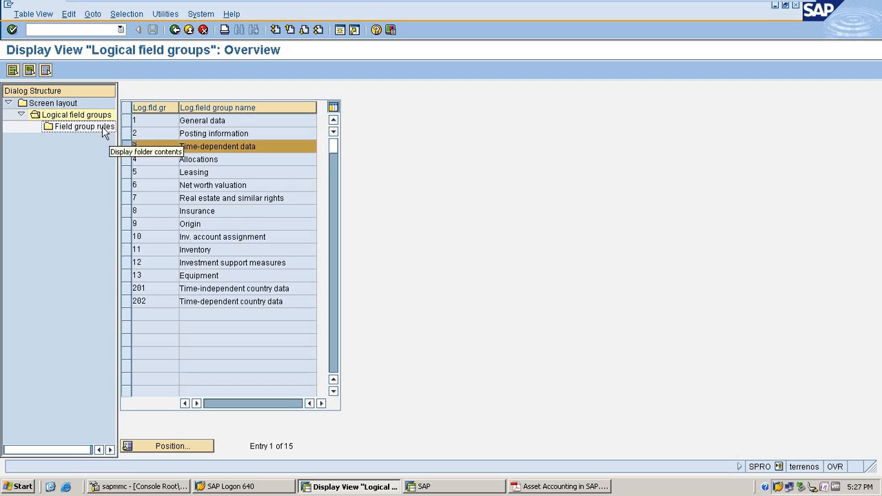
pyautogui.doubleClick(102, 126)
pyautogui.click(255, 201)
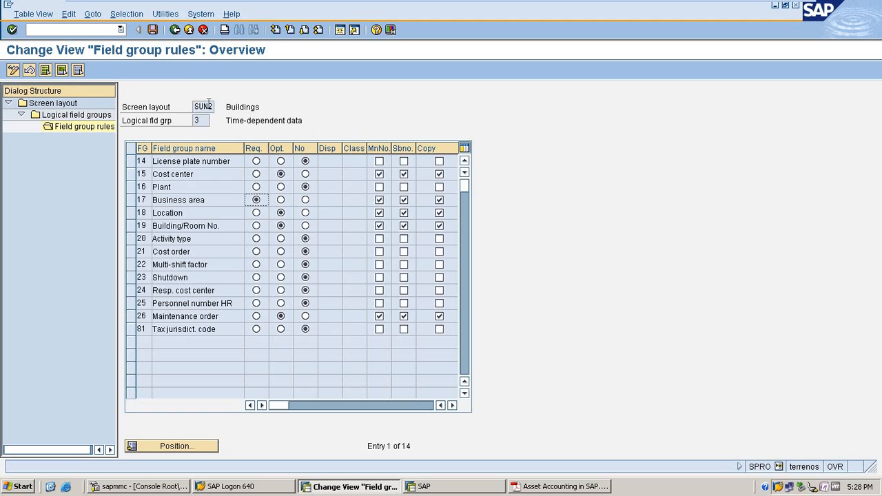
pyautogui.click(154, 31)
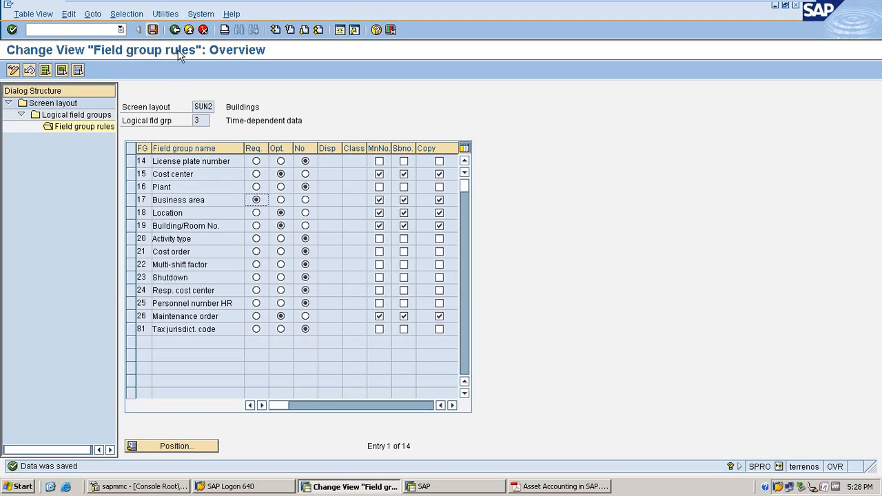
pyautogui.click(175, 30)
pyautogui.click(175, 30)
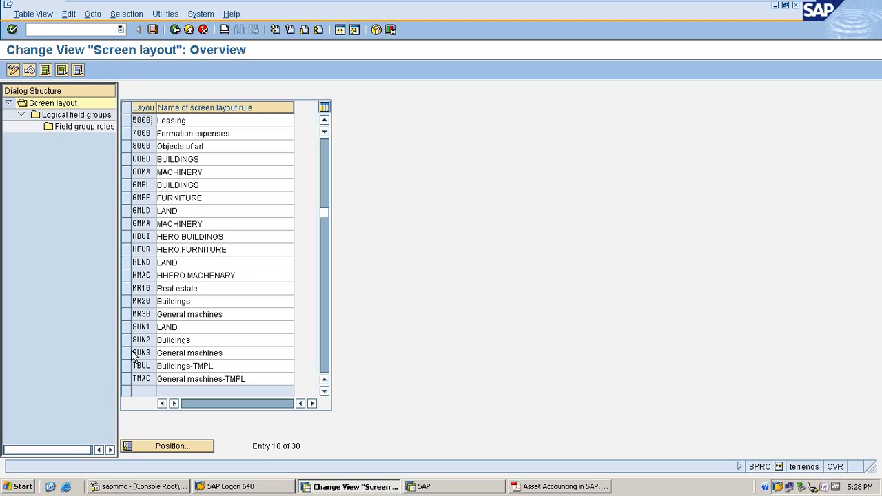
# Step: For screen layout SUN3 (General machines), make Capitalization date required and copied in the Posting information field group rules, and save
pyautogui.click(128, 353)
pyautogui.doubleClick(76, 114)
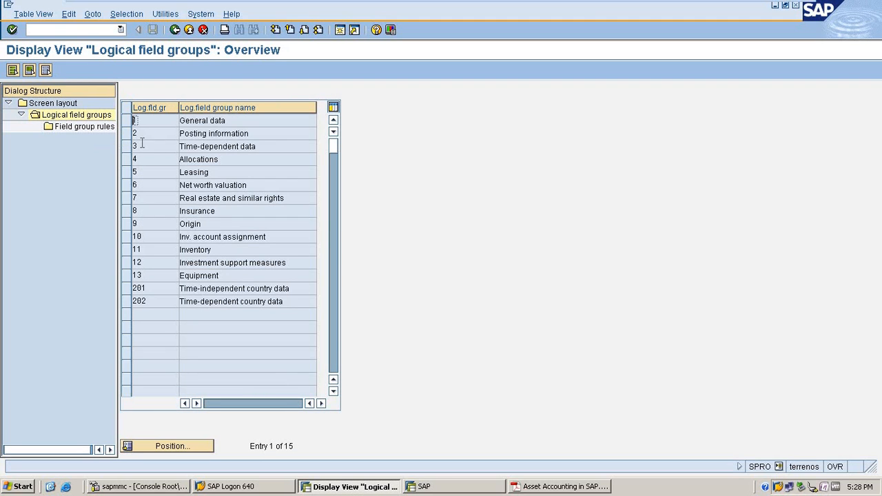
pyautogui.click(125, 134)
pyautogui.doubleClick(89, 127)
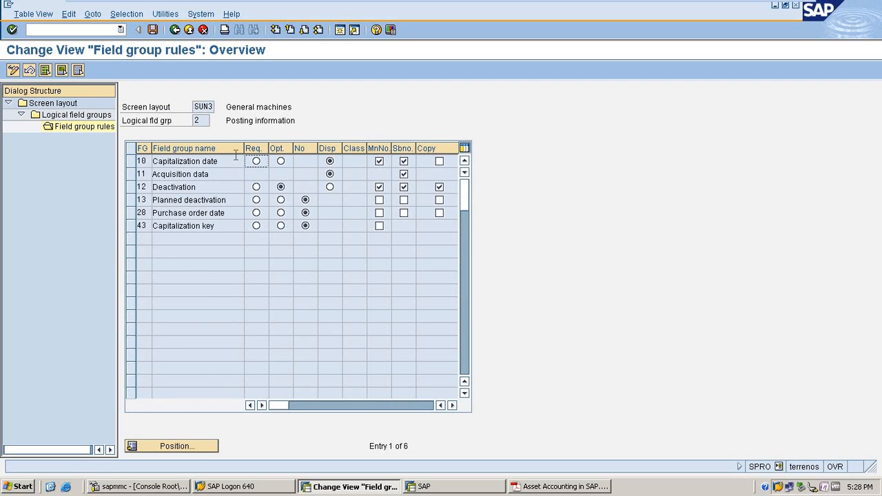
pyautogui.click(256, 161)
pyautogui.click(439, 161)
pyautogui.click(153, 30)
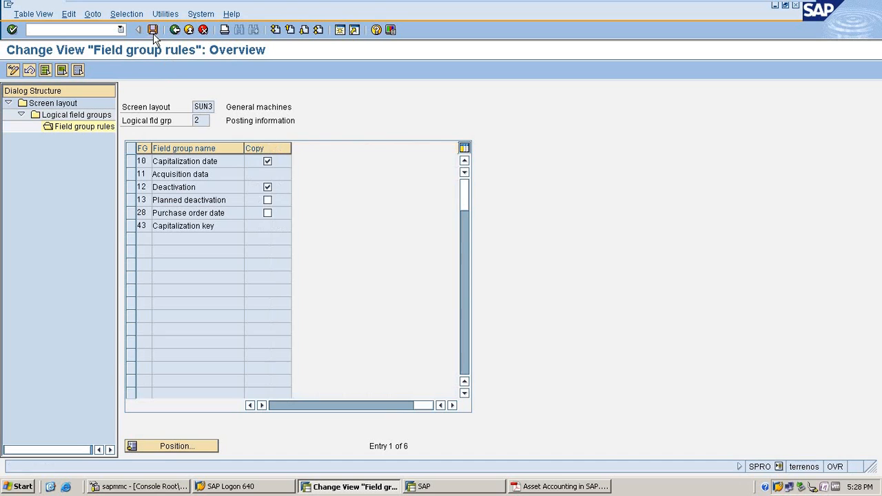
pyautogui.click(174, 30)
# Step: Make Business area required in the Time-dependent data rules of screen layout SUN3 and return to the screen layout list
pyautogui.click(127, 146)
pyautogui.doubleClick(84, 126)
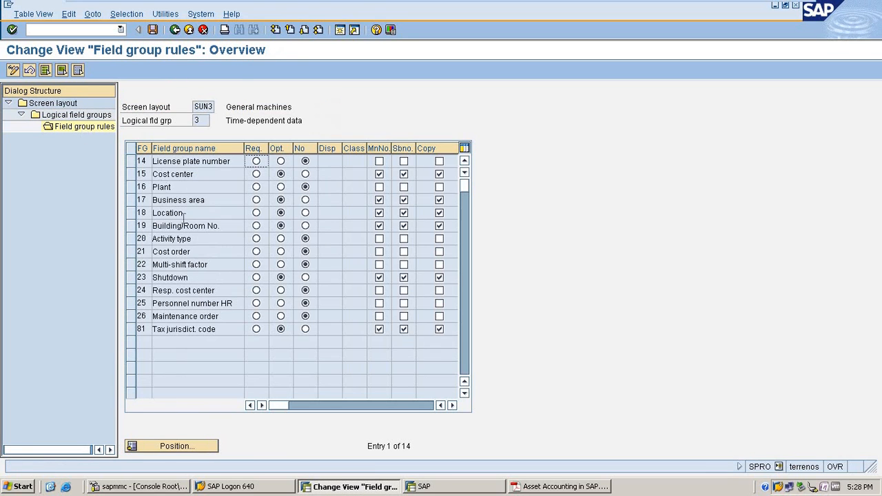
pyautogui.click(256, 200)
pyautogui.click(176, 29)
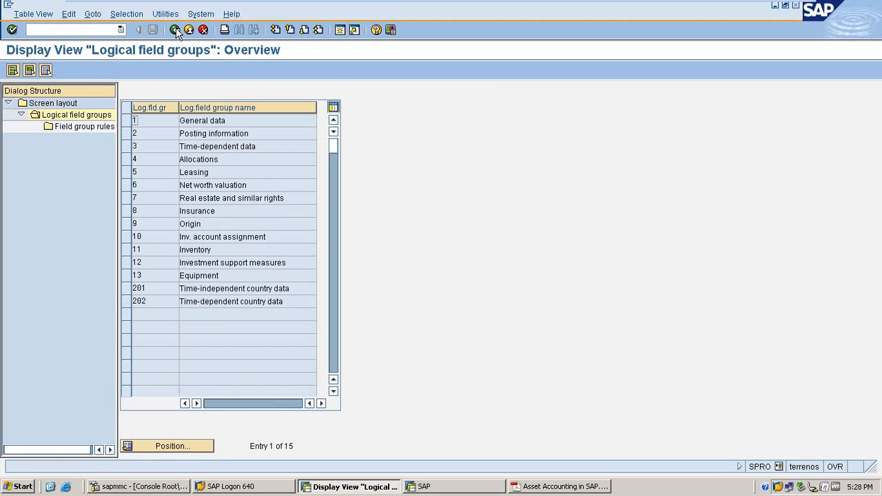
pyautogui.click(176, 30)
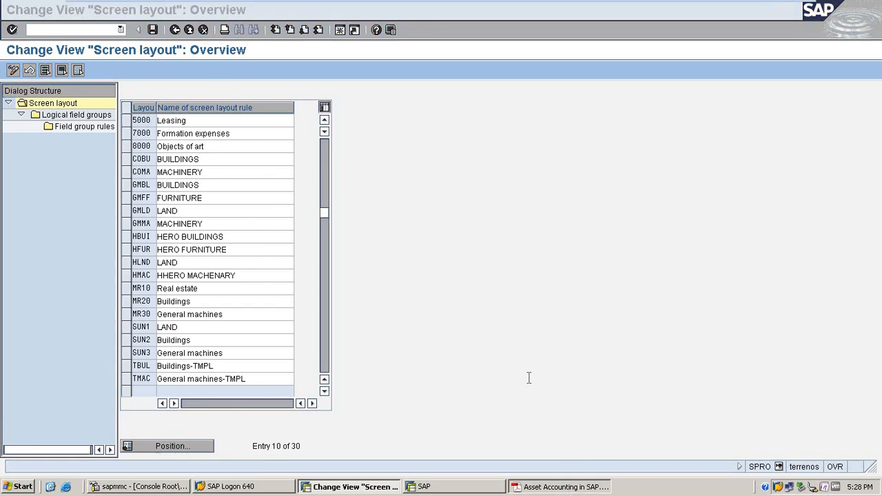
# Step: Find the PDF guide's section on screen layouts for asset depreciation areas and open that activity in SAP with transaction AO21
pyautogui.click(563, 486)
pyautogui.scroll(-5, 489, 284)
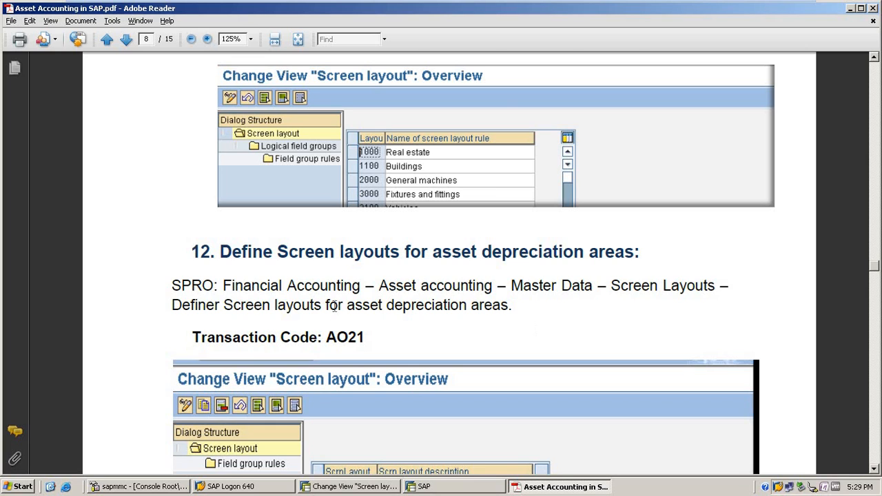
pyautogui.hotkey('alt', 'Tab')
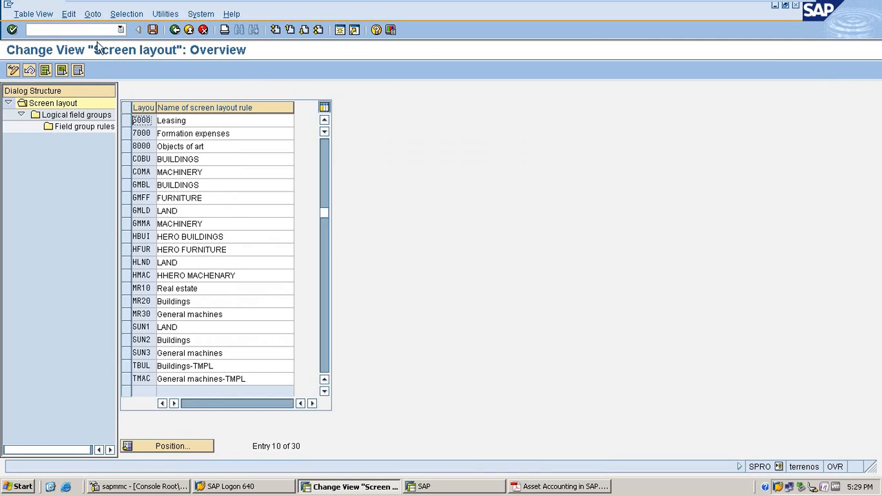
pyautogui.click(86, 30)
pyautogui.write('/n')
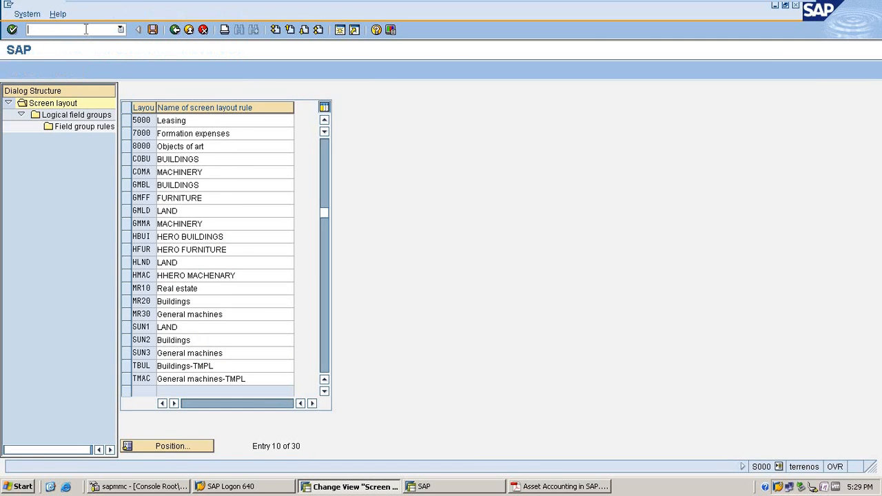
pyautogui.press('Return')
pyautogui.write('ao21')
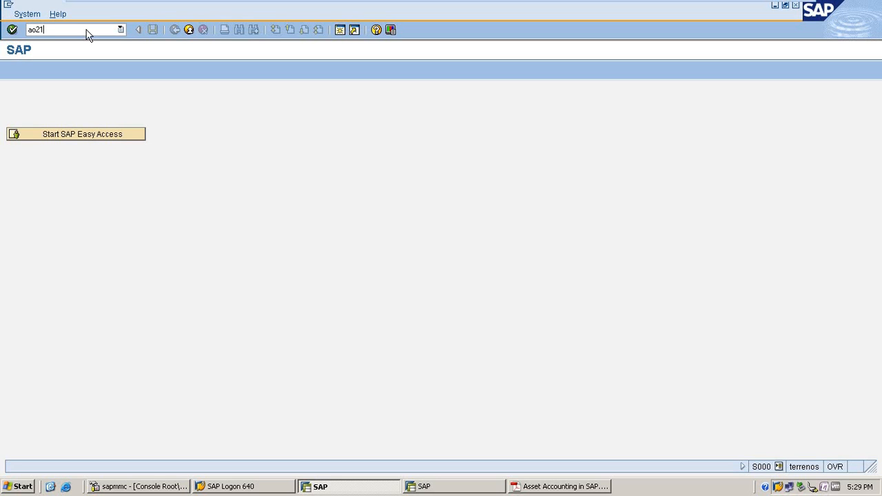
pyautogui.press('Return')
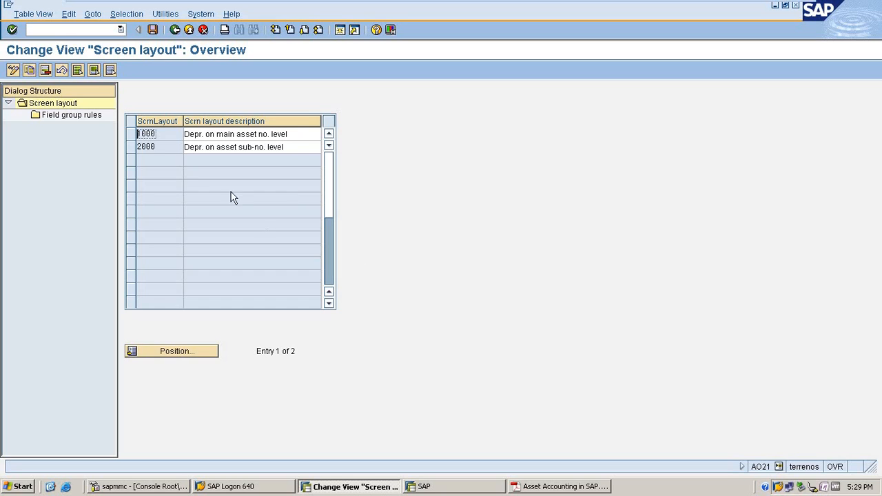
# Step: Review the field group rules of depreciation area screen layout 1000, save them, and return to the screen layout list
pyautogui.click(131, 133)
pyautogui.doubleClick(36, 116)
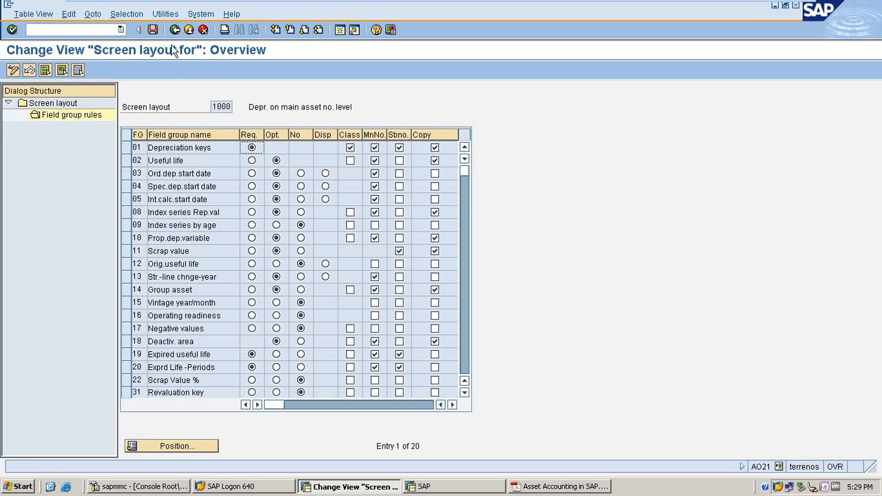
pyautogui.click(152, 31)
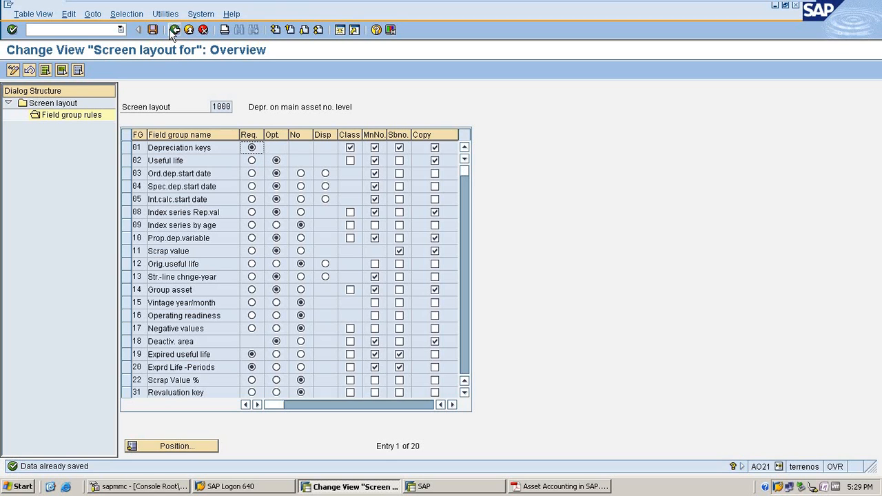
pyautogui.click(175, 29)
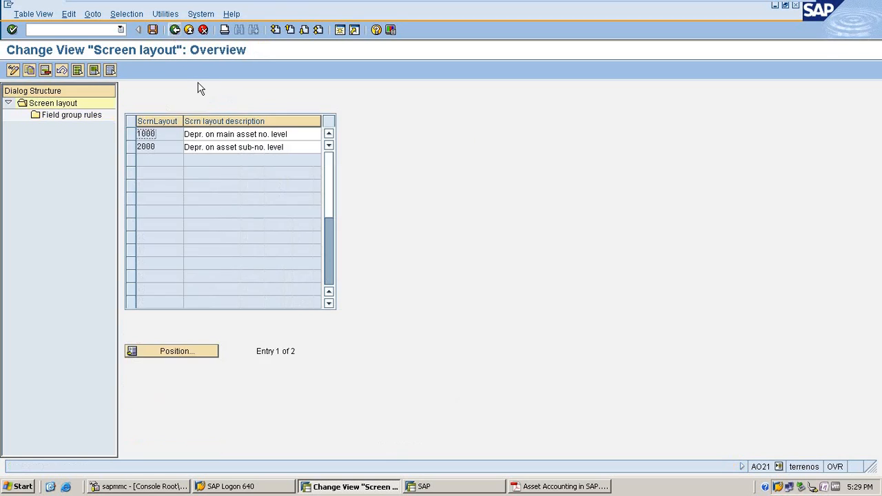
# Step: Read the PDF guide's sections on depreciation keys, depreciation methods and the menu path for defining the base method
pyautogui.click(599, 485)
pyautogui.scroll(-10, 552, 240)
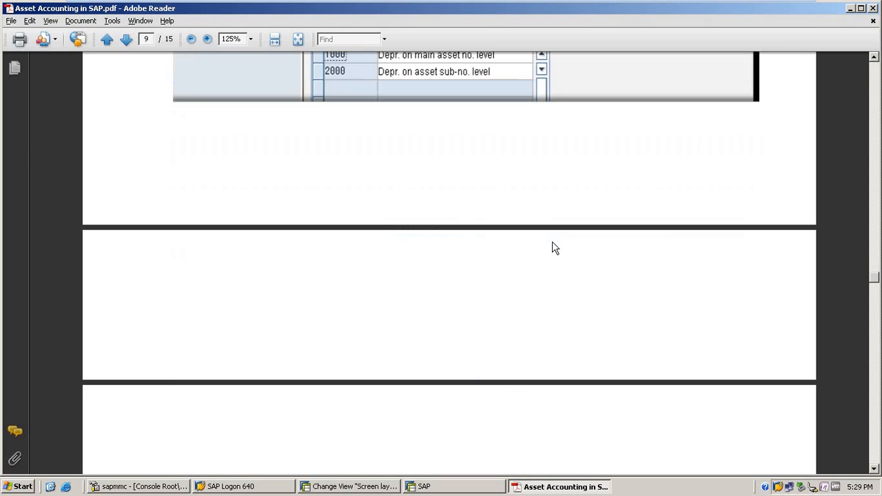
pyautogui.scroll(-3, 591, 269)
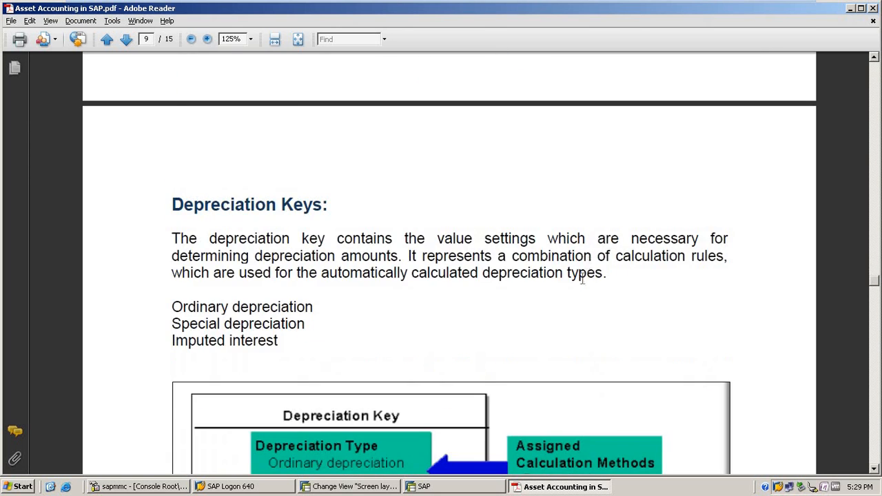
pyautogui.scroll(-3, 578, 275)
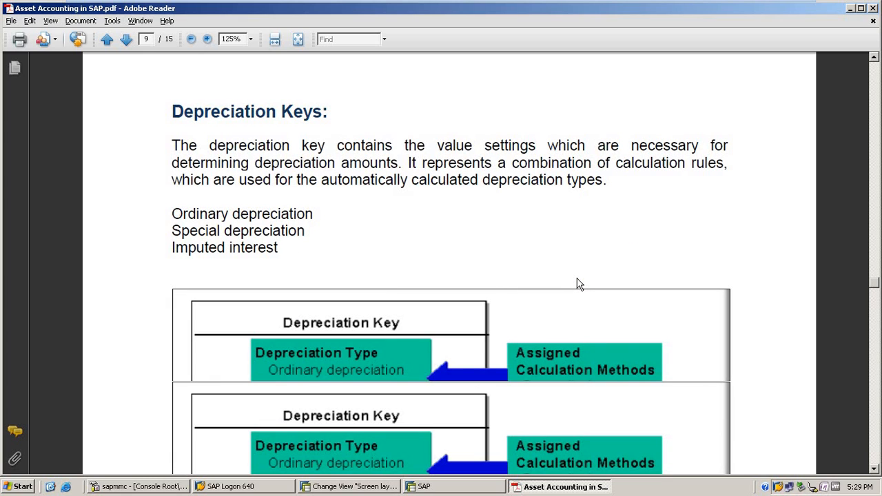
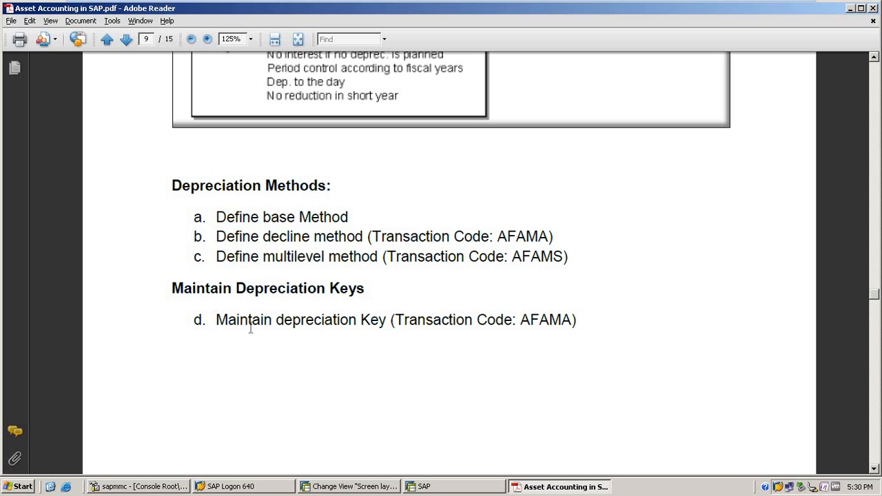
pyautogui.moveTo(217, 321); pyautogui.dragTo(595, 326)
pyautogui.click(594, 327)
pyautogui.scroll(-10, 595, 326)
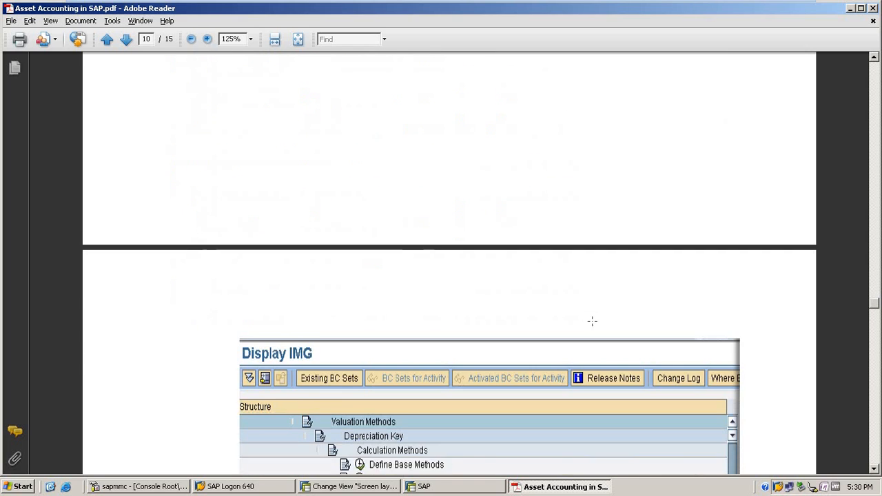
pyautogui.scroll(-3, 529, 274)
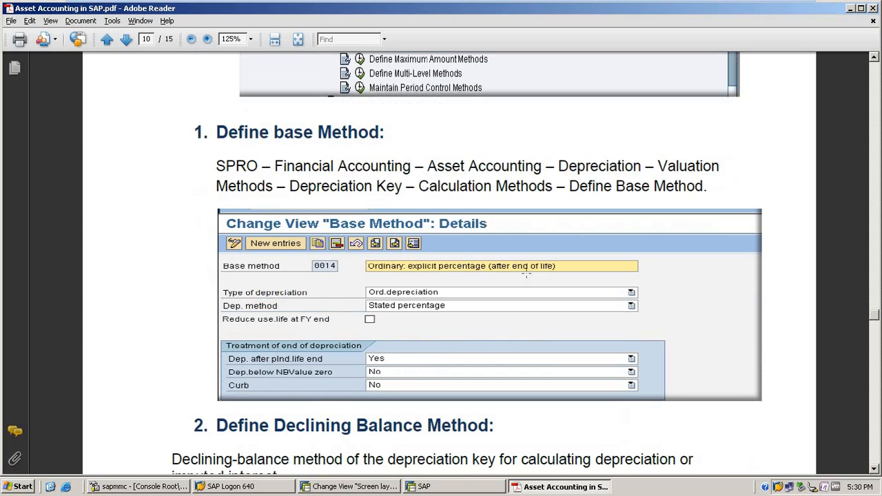
pyautogui.scroll(-1, 508, 242)
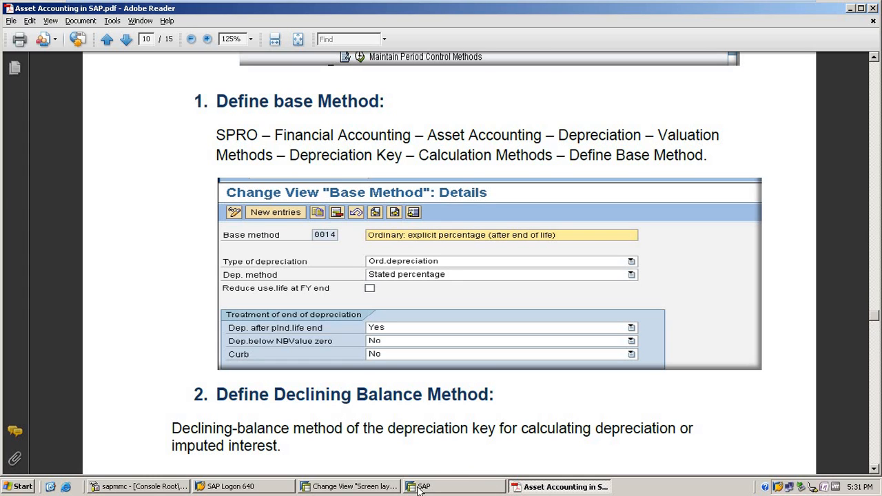
# Step: Switch to SAP, leave the screen layout activity and open the SAP Reference IMG with transaction SPRO
pyautogui.click(375, 488)
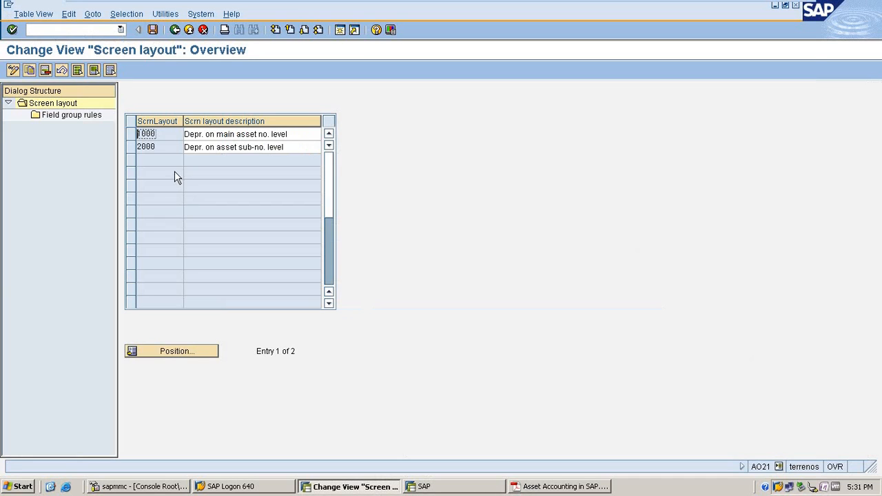
pyautogui.click(189, 30)
pyautogui.write('sp')
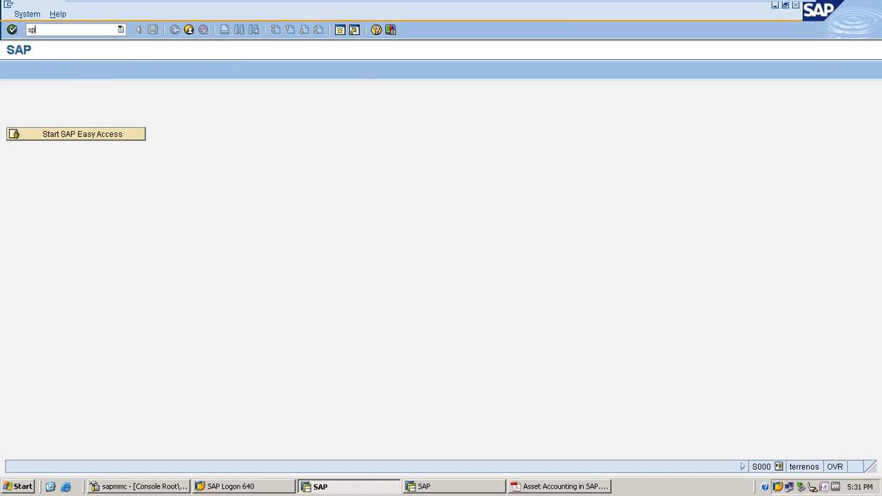
pyautogui.write('ro')
pyautogui.press('Return')
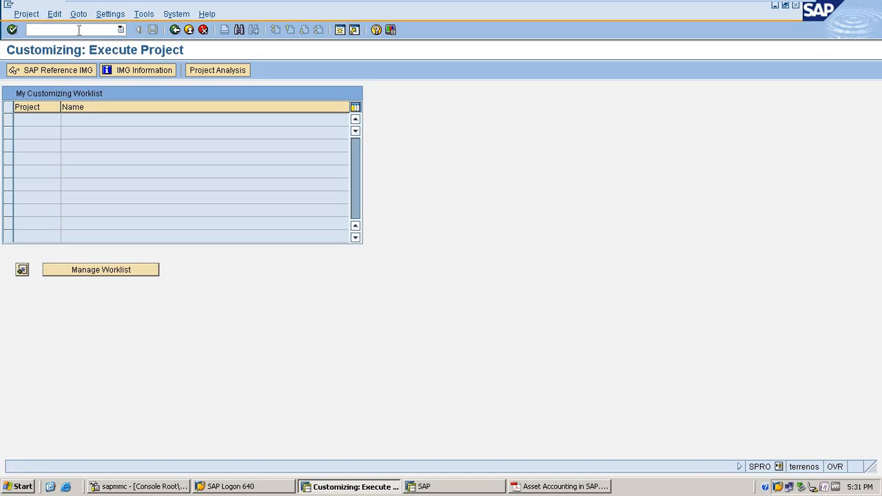
pyautogui.click(59, 71)
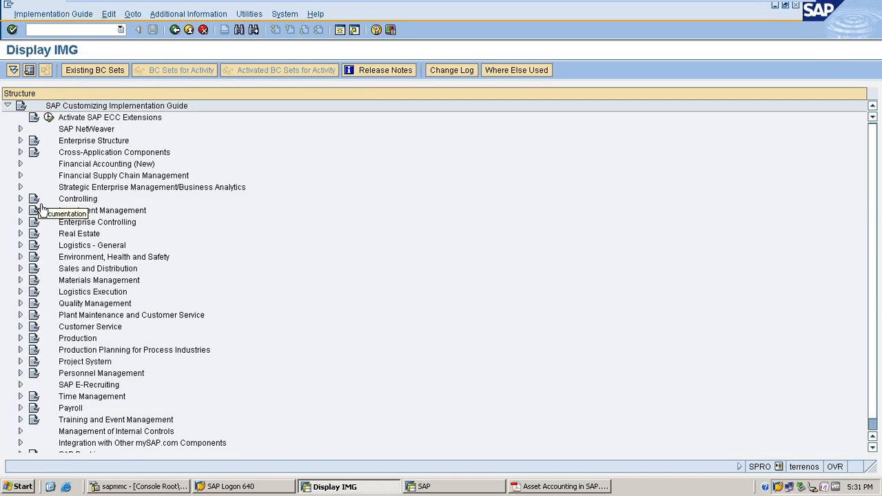
# Step: Following the guide's path, open Define Base Methods under Asset Accounting, Depreciation, Valuation Methods, Depreciation Key, Calculation Methods in the IMG
pyautogui.click(20, 164)
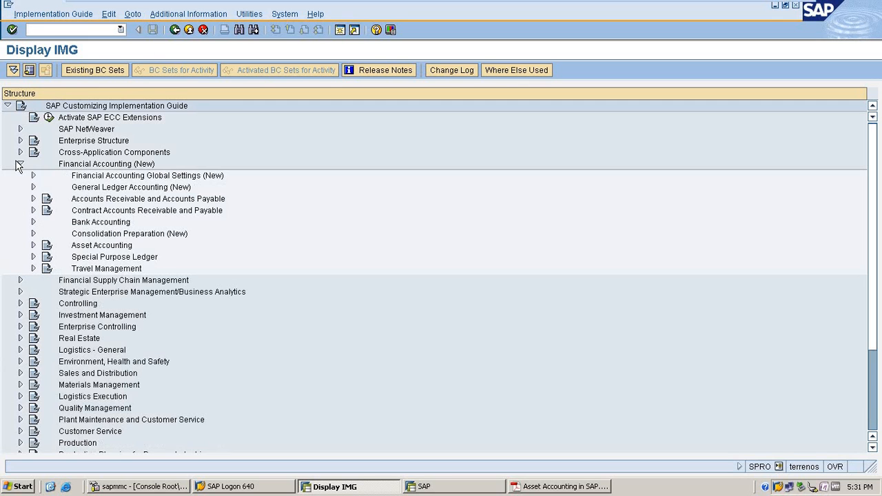
pyautogui.click(32, 246)
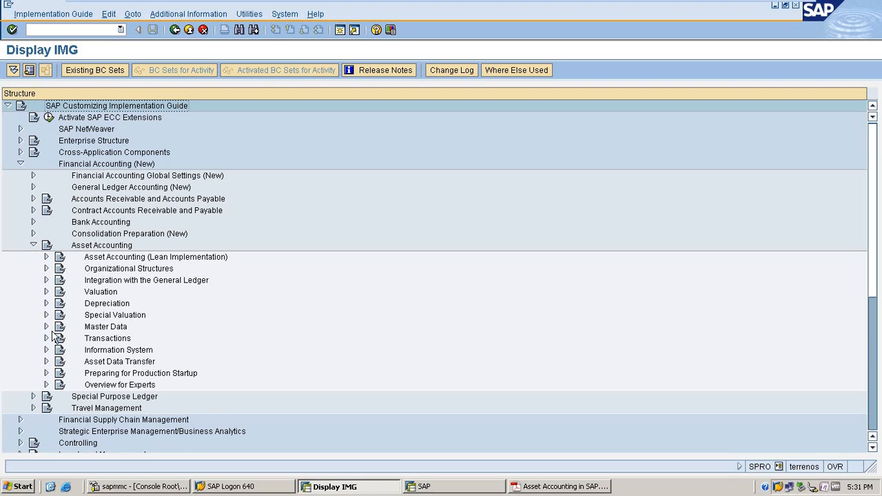
pyautogui.click(45, 304)
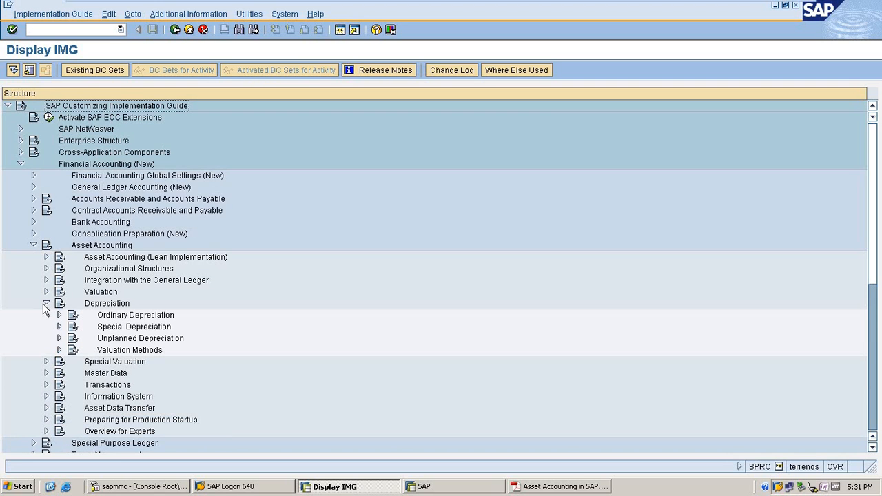
pyautogui.click(59, 349)
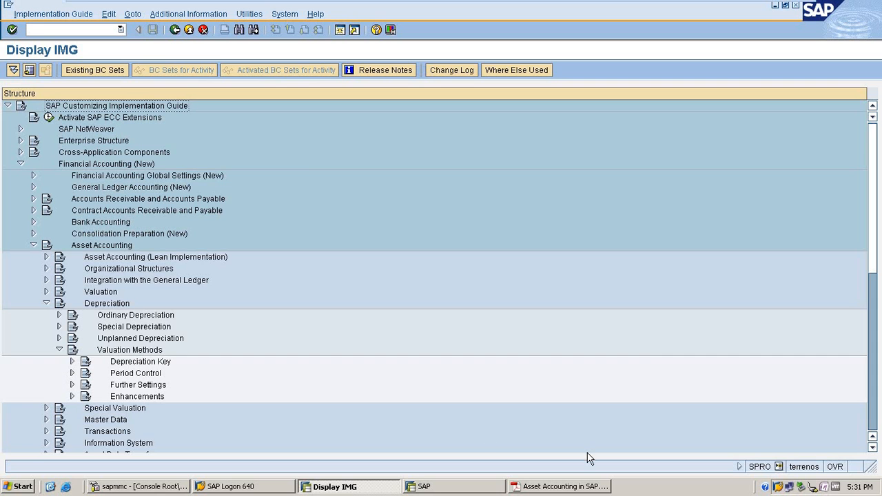
pyautogui.click(562, 486)
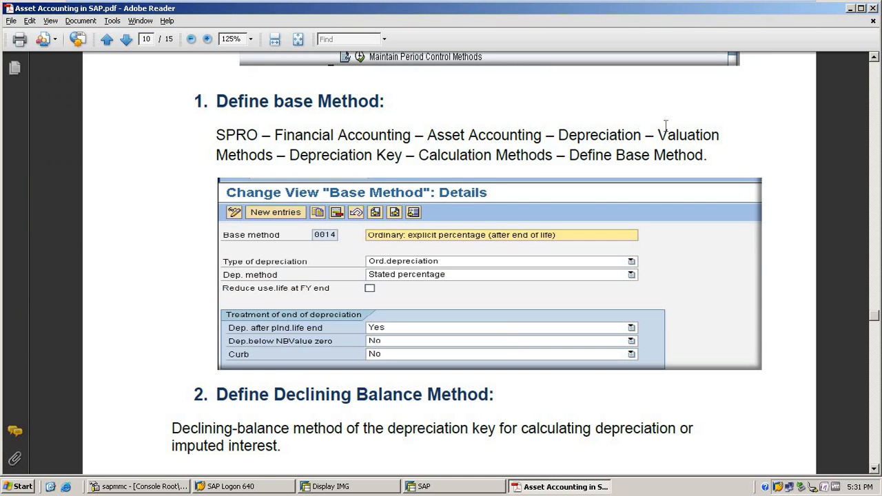
pyautogui.hotkey('alt', 'Tab')
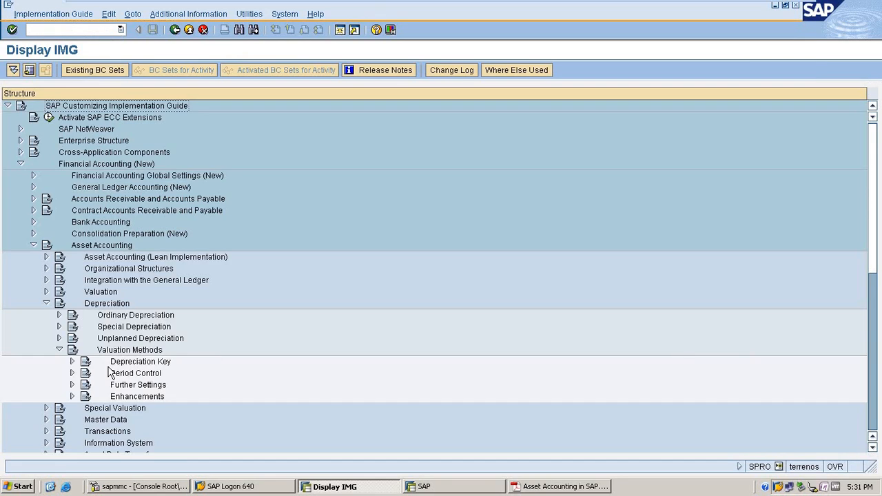
pyautogui.click(72, 361)
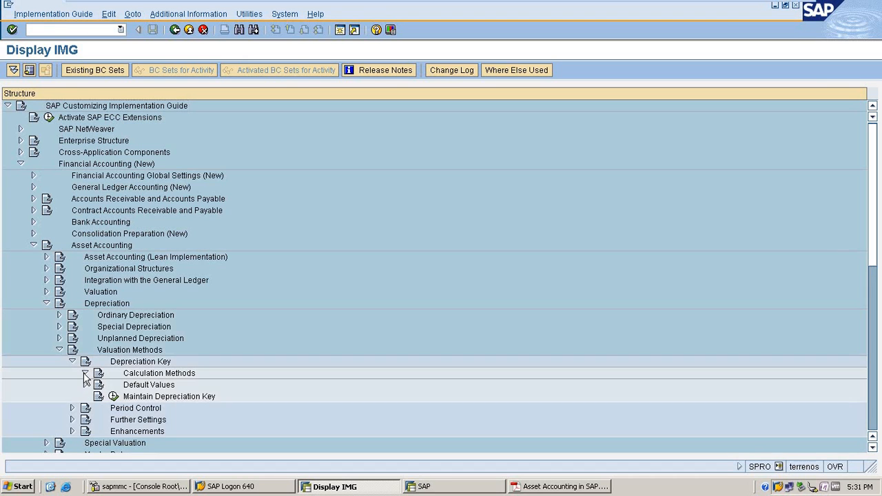
pyautogui.click(85, 373)
pyautogui.click(127, 386)
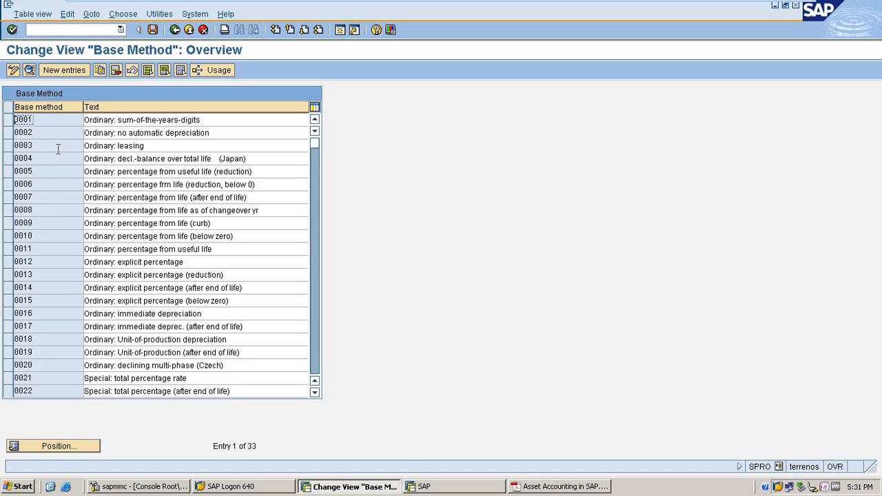
# Step: Review the details of base method 0014 and the choices for its depreciation type and method, and return to the IMG
pyautogui.click(9, 288)
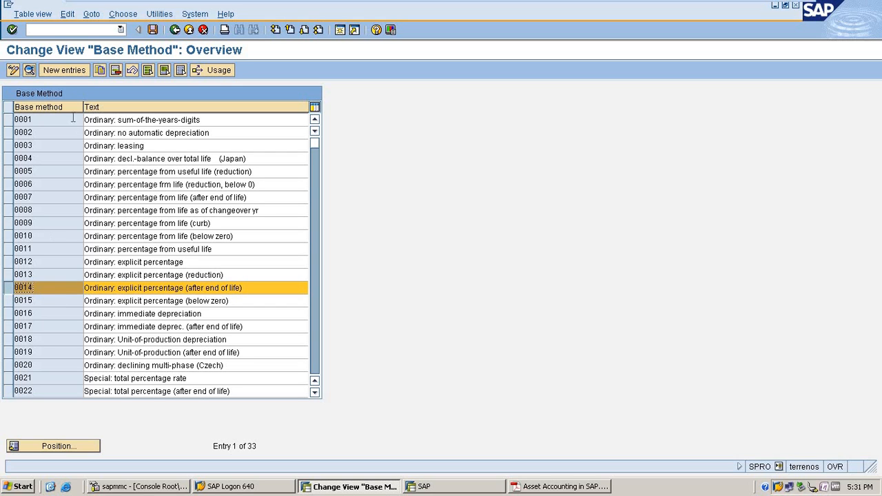
pyautogui.click(31, 69)
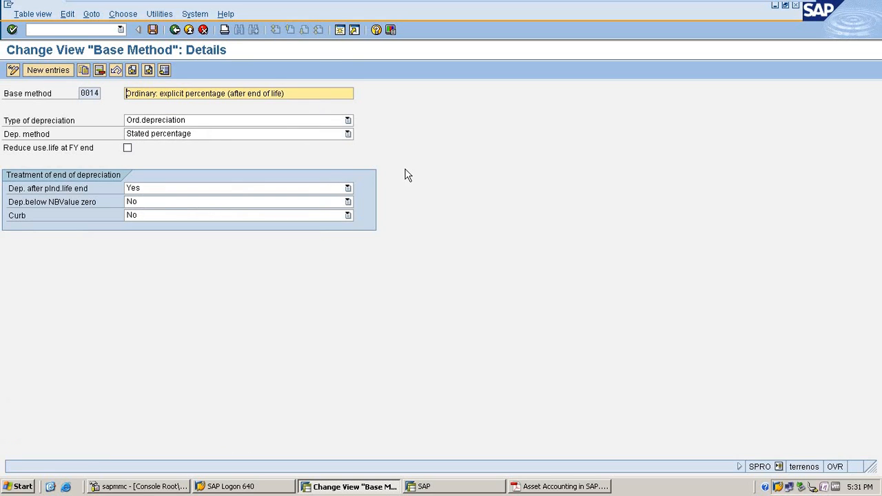
pyautogui.click(288, 121)
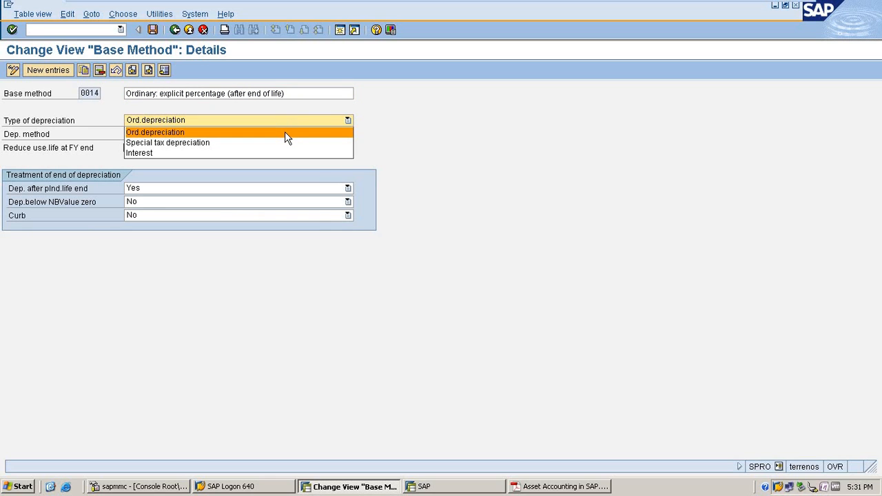
pyautogui.click(285, 134)
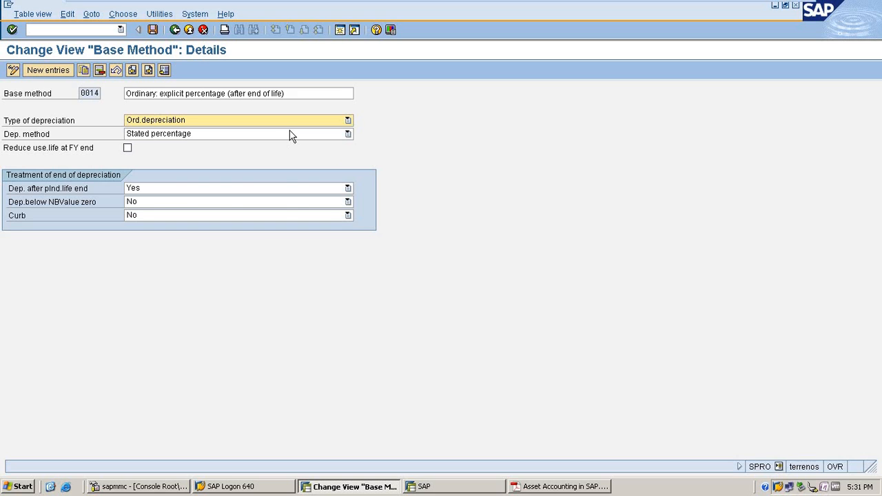
pyautogui.click(290, 135)
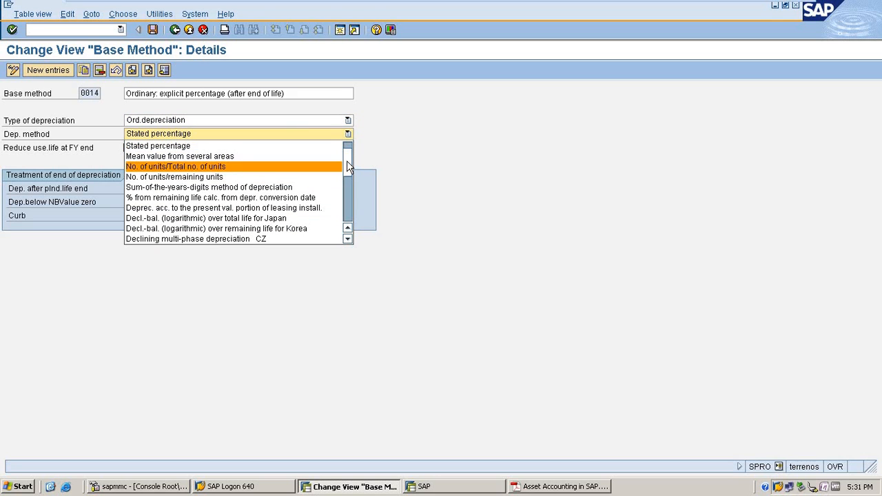
pyautogui.moveTo(347, 160)
pyautogui.mouseDown()
pyautogui.moveTo(342, 218)
pyautogui.moveTo(353, 157)
pyautogui.mouseUp()
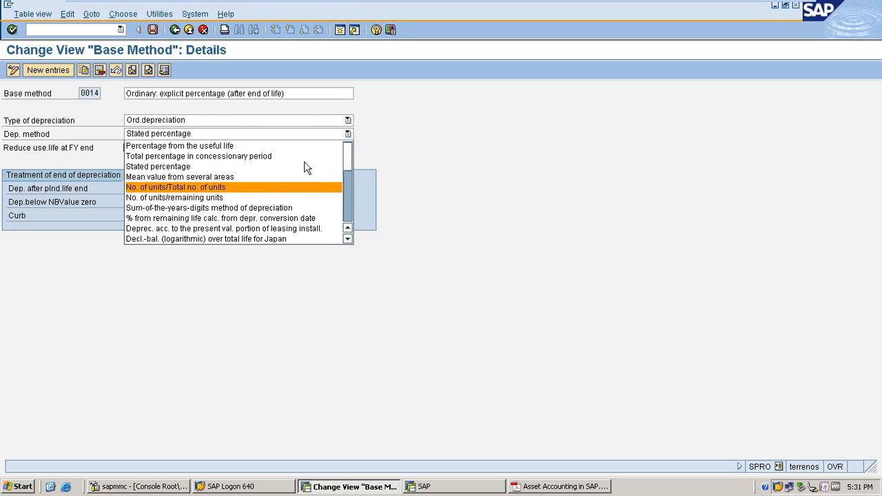
pyautogui.click(427, 136)
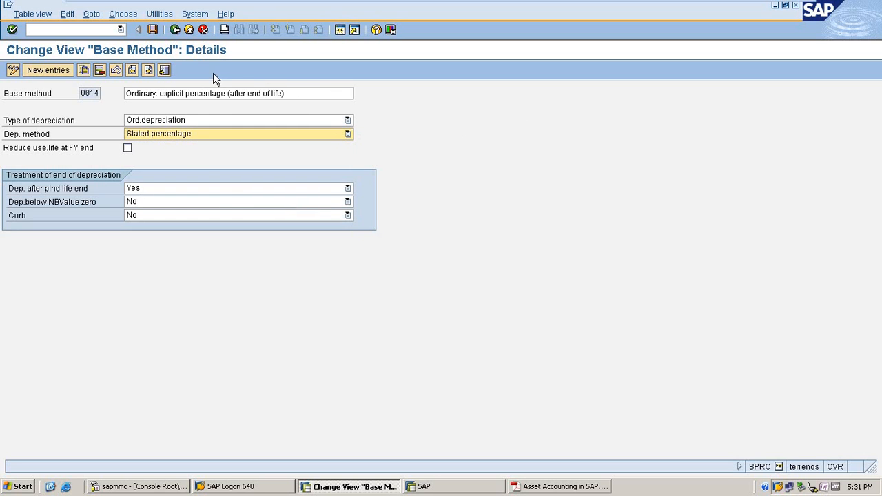
pyautogui.click(175, 30)
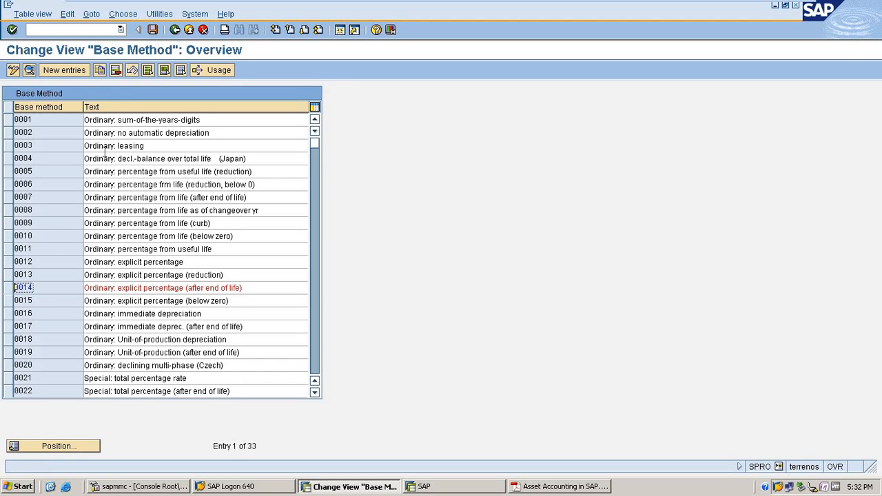
pyautogui.click(176, 30)
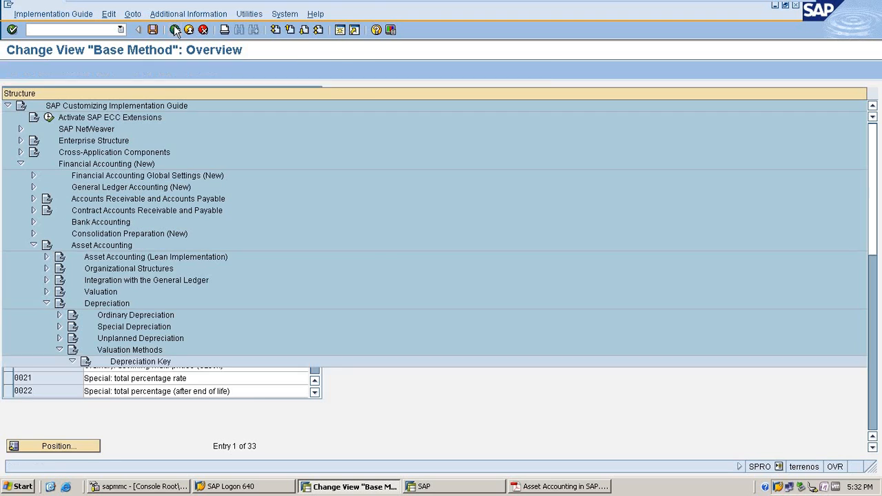
# Step: Review the declining-balance methods of chart of depreciation SUCD and the maximum amount methods, and return to the IMG
pyautogui.click(126, 396)
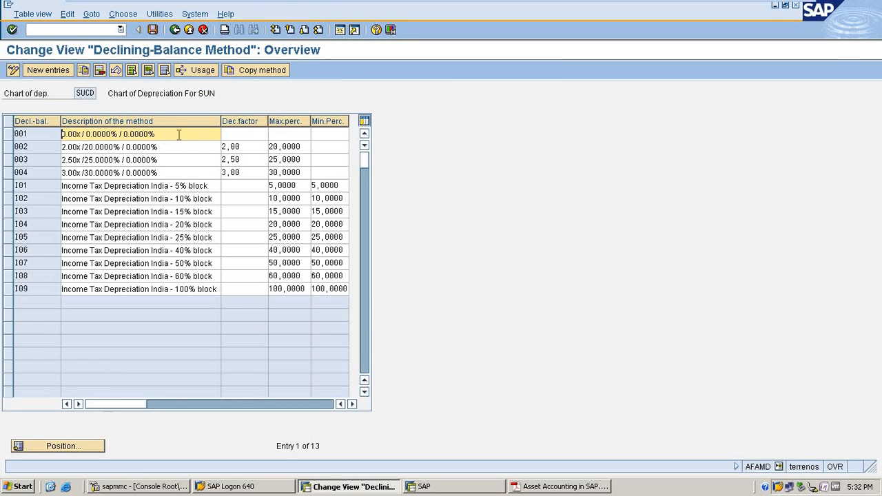
pyautogui.click(10, 135)
pyautogui.click(10, 135)
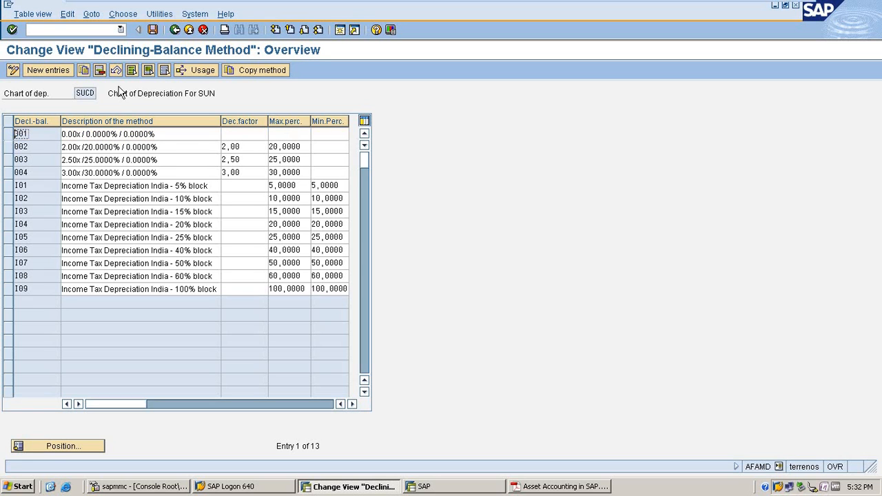
pyautogui.click(176, 31)
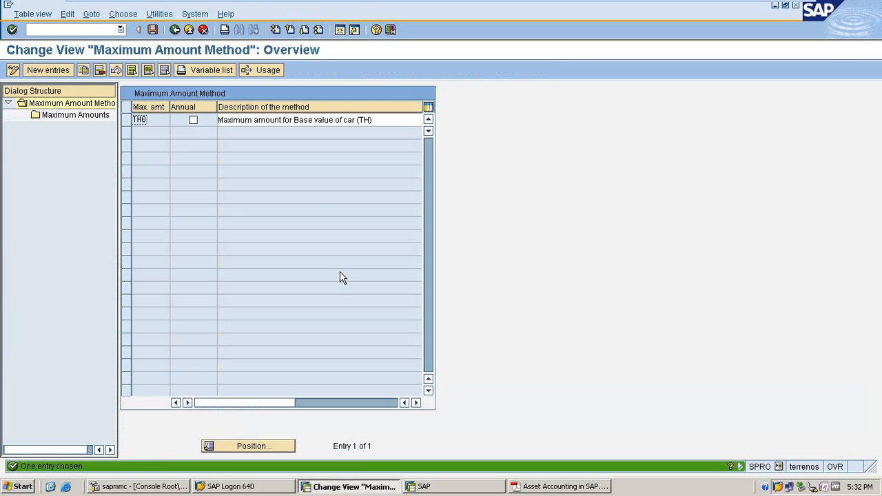
pyautogui.click(176, 29)
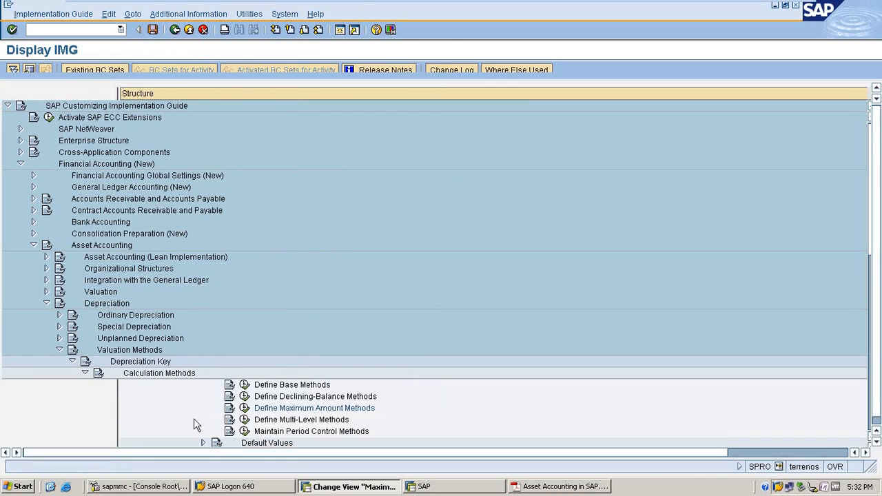
# Step: Create multilevel method SUS, described as SUN STRAIGHT LINE METHOD, for chart of depreciation SUCD with validity start From capitalization date
pyautogui.click(126, 420)
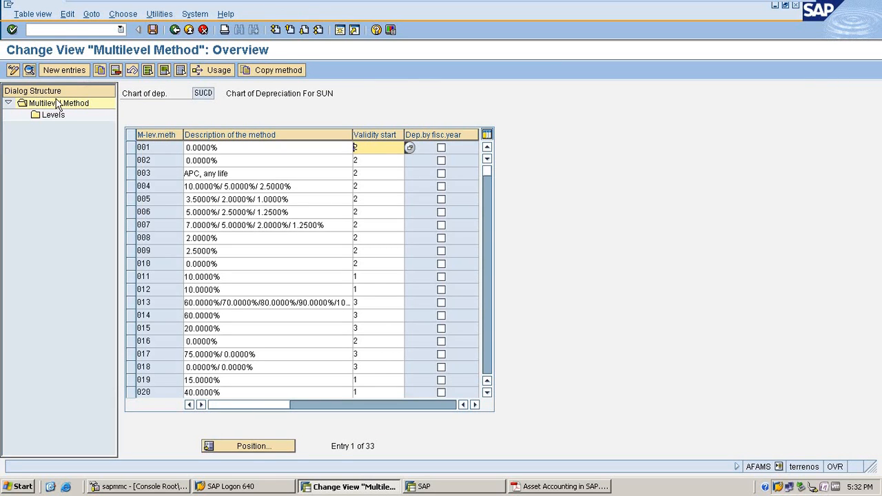
pyautogui.click(67, 71)
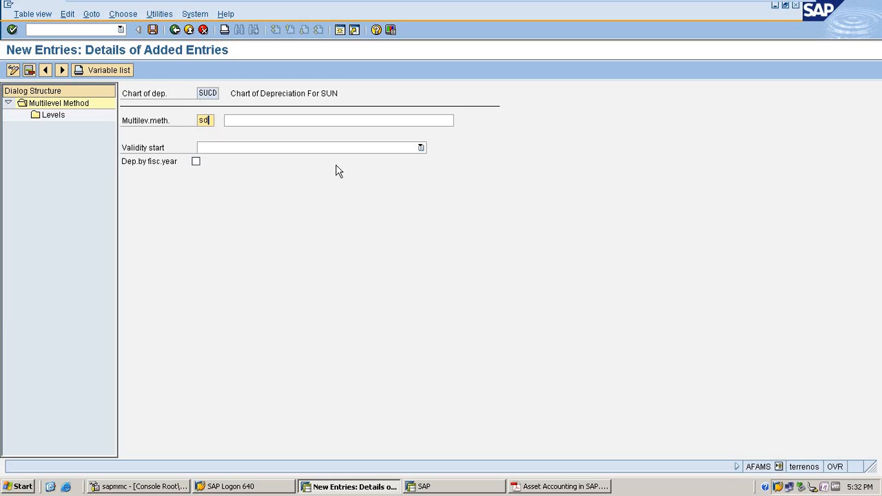
pyautogui.write('SUN')
pyautogui.write('S')
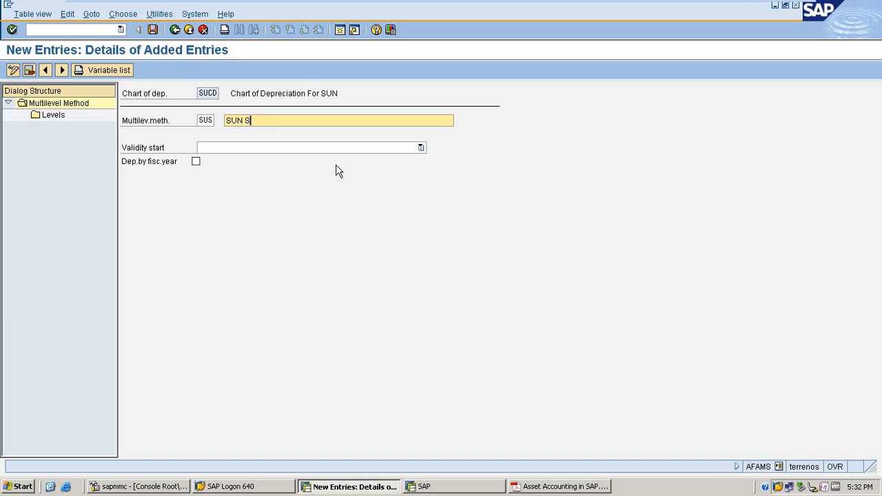
pyautogui.write('SUN STRAIGHT LINE METHOD')
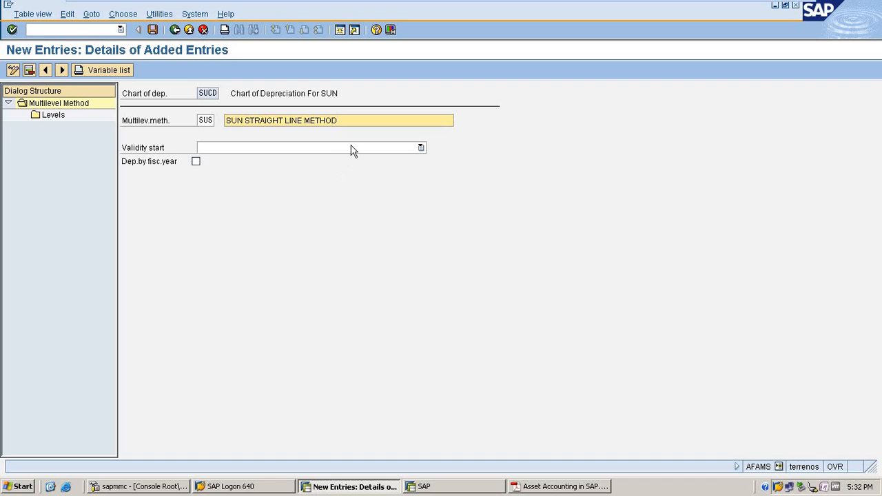
pyautogui.click(352, 150)
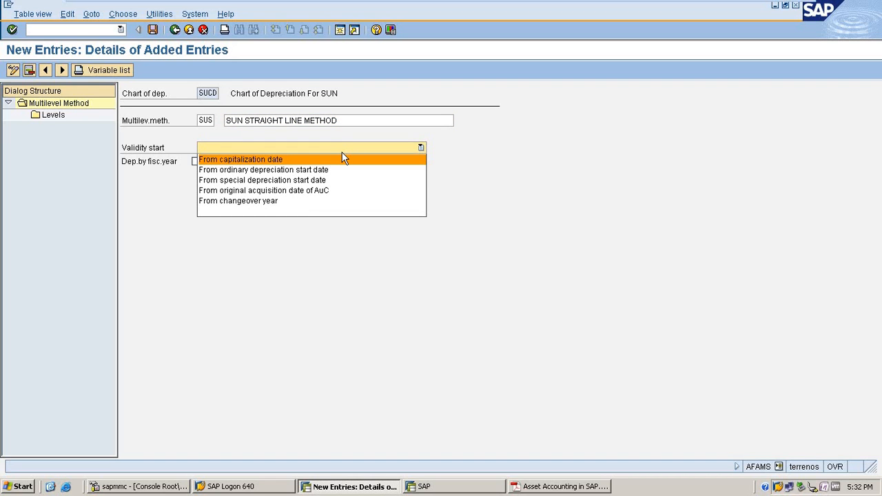
pyautogui.click(336, 161)
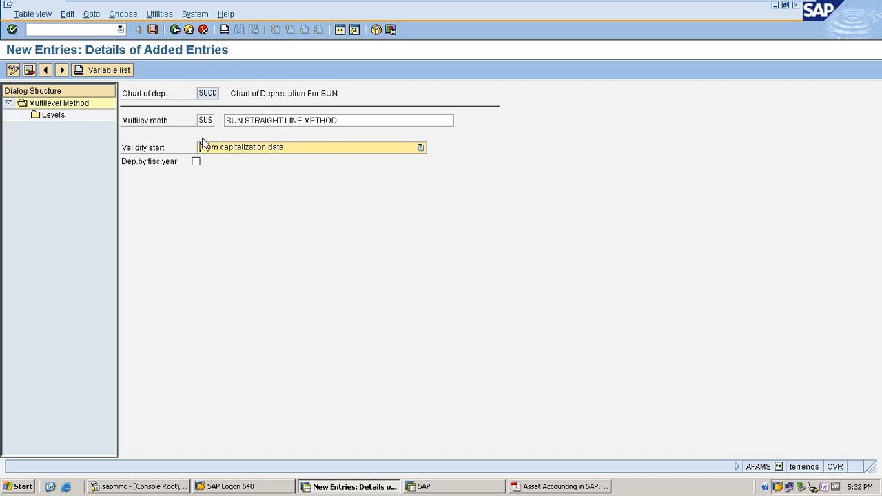
# Step: Add a level entry to multilevel method SUS with acquisition year 9999 and years 999
pyautogui.click(59, 116)
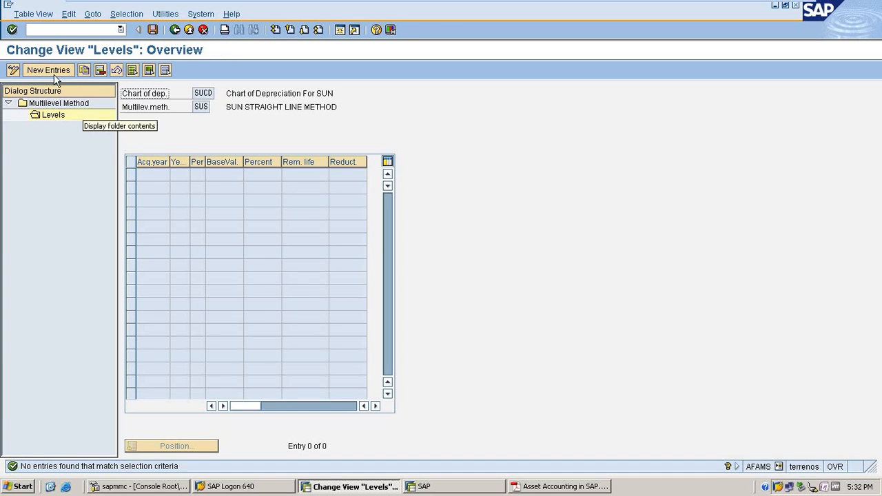
pyautogui.click(52, 69)
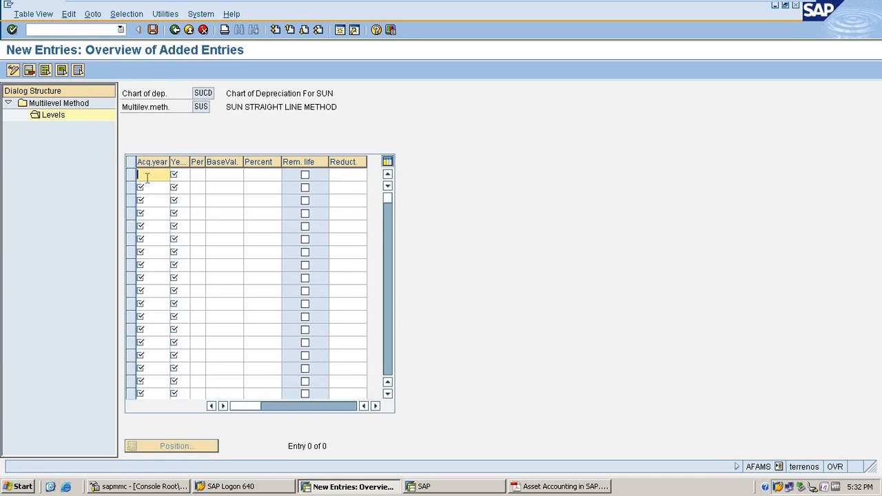
pyautogui.write('9999')
pyautogui.press('Tab')
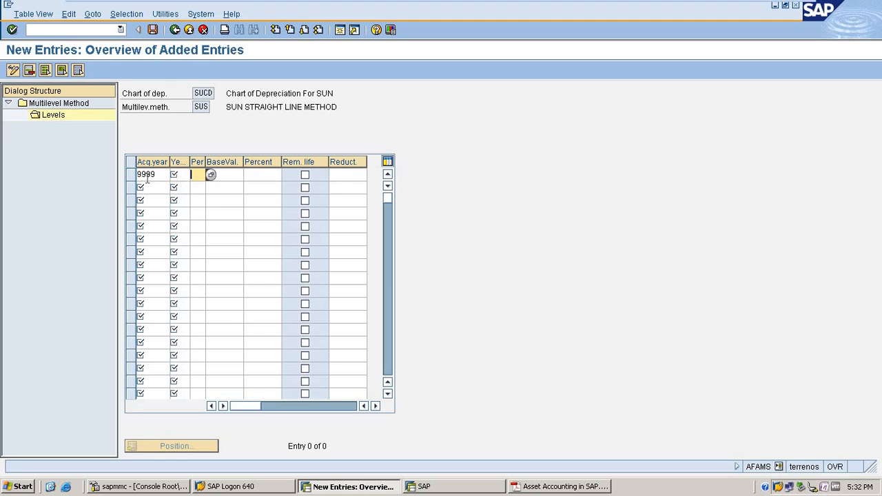
pyautogui.write('999')
pyautogui.press('Tab')
# Step: Complete the SUS level with base value 01, a rate of 10 percent and validity period 04
pyautogui.click(211, 175)
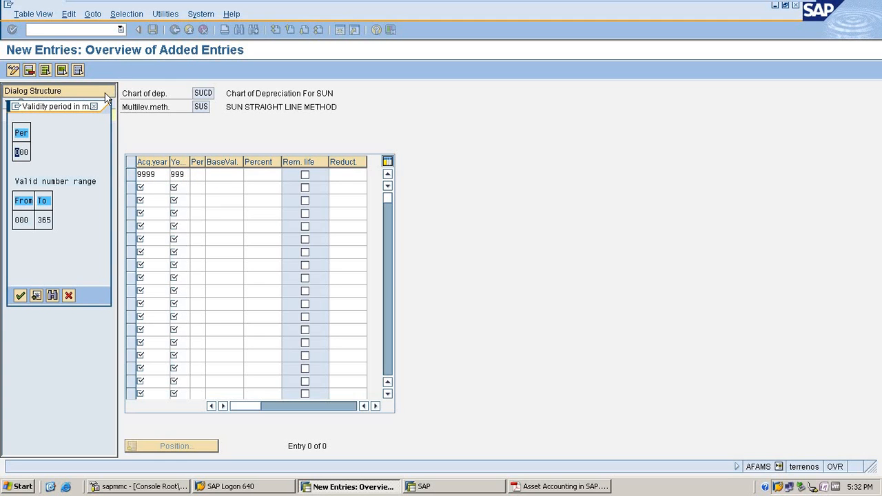
pyautogui.click(95, 106)
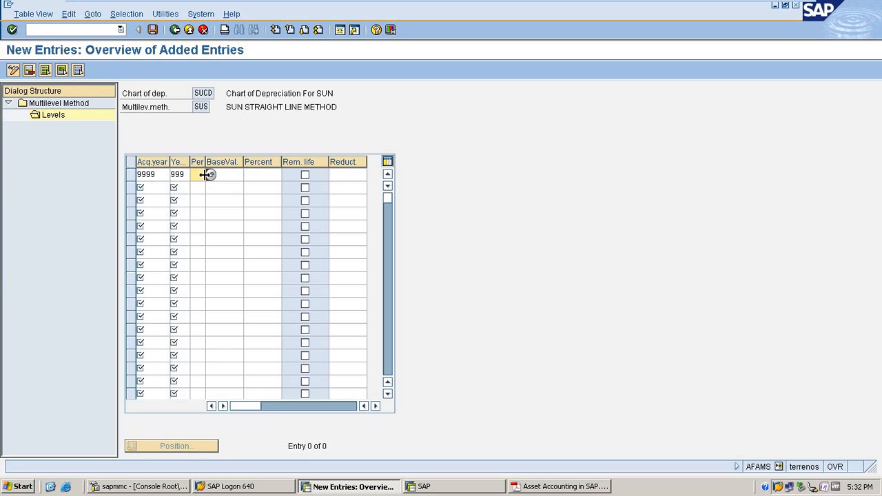
pyautogui.click(206, 174)
pyautogui.click(251, 177)
pyautogui.doubleClick(102, 135)
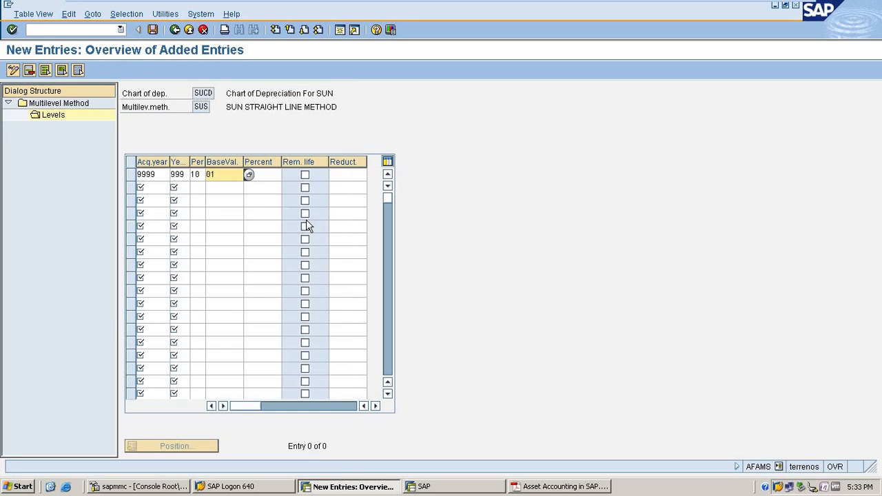
pyautogui.click(270, 181)
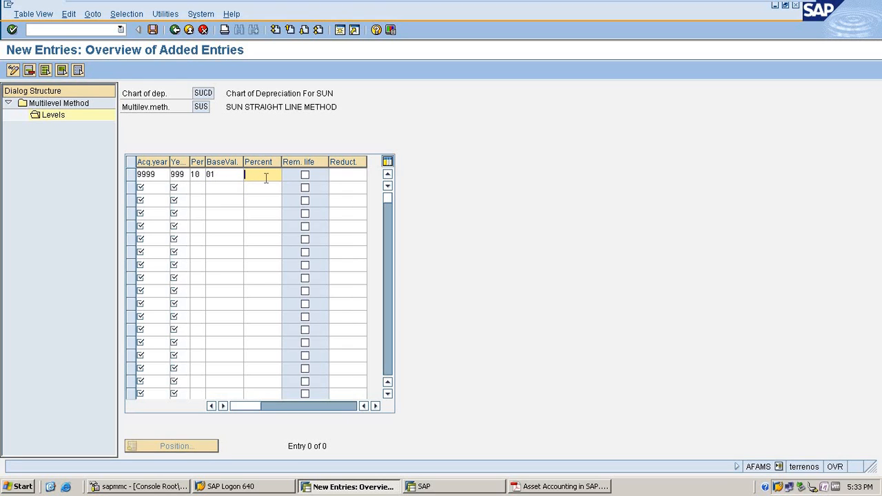
pyautogui.click(200, 175)
pyautogui.press('BackSpace')
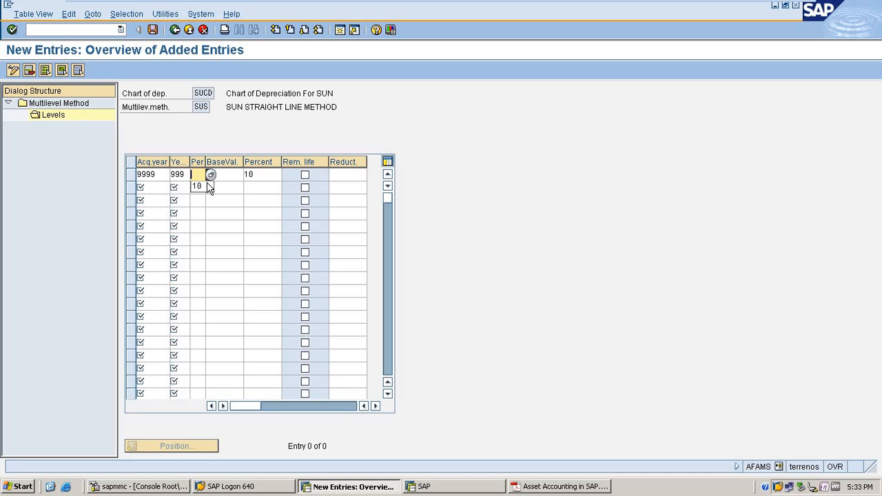
pyautogui.write('04')
pyautogui.press('Return')
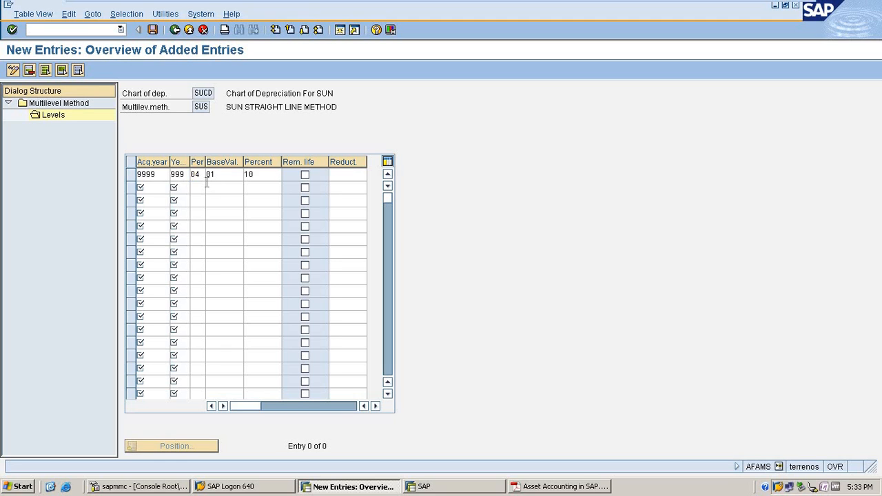
# Step: Save the SUS level and start creating a new customizing request for it
pyautogui.click(153, 30)
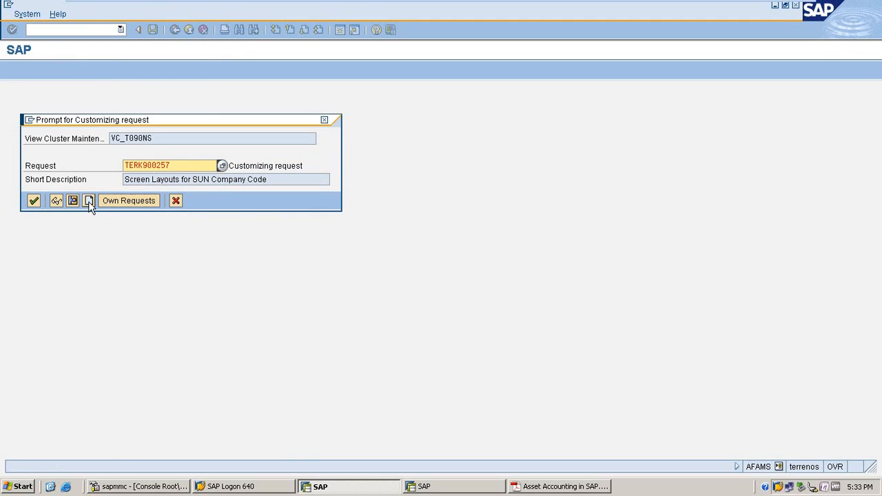
pyautogui.click(88, 201)
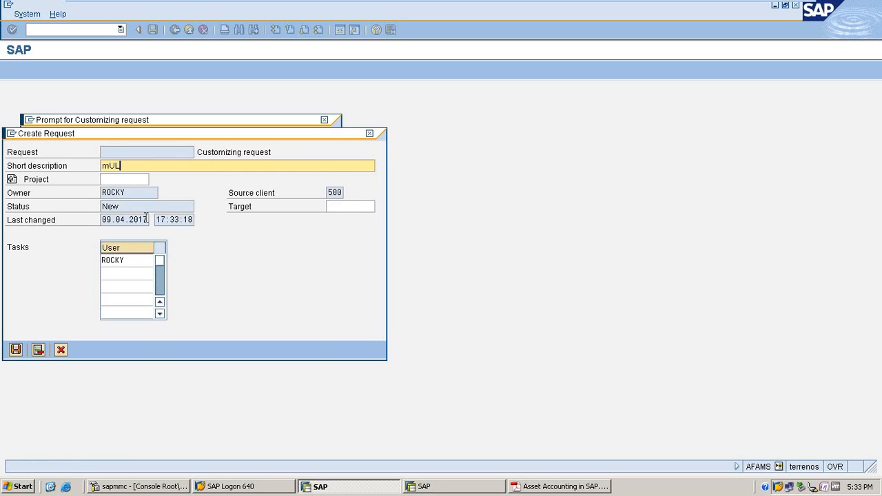
pyautogui.write('mULTILEVEL')
pyautogui.press('BackSpace')
pyautogui.press('BackSpace')
pyautogui.press('BackSpace')
pyautogui.press('BackSpace')
pyautogui.press('BackSpace')
pyautogui.press('BackSpace')
pyautogui.press('BackSpace')
pyautogui.press('BackSpace')
pyautogui.press('BackSpace')
pyautogui.press('BackSpace')
# Step: Describe the customizing request as "Multi Level Congfig for SUN Company Code", save it and assign the SUS changes to it
pyautogui.write('Multi Level Congfig for ')
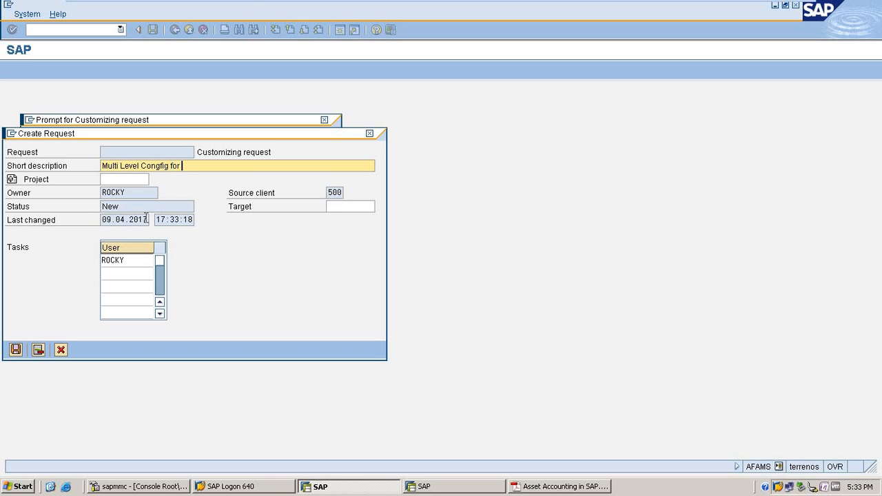
pyautogui.write('SUn Company Code')
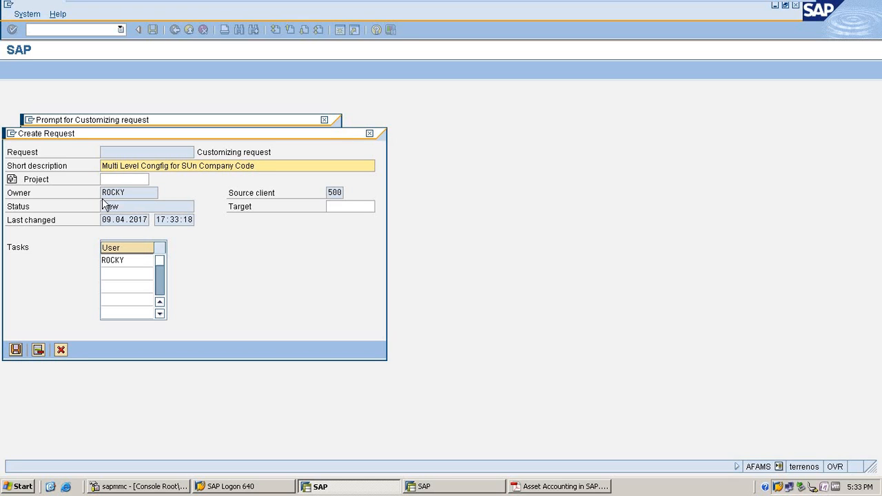
pyautogui.click(198, 167)
pyautogui.press('BackSpace')
pyautogui.press('BackSpace')
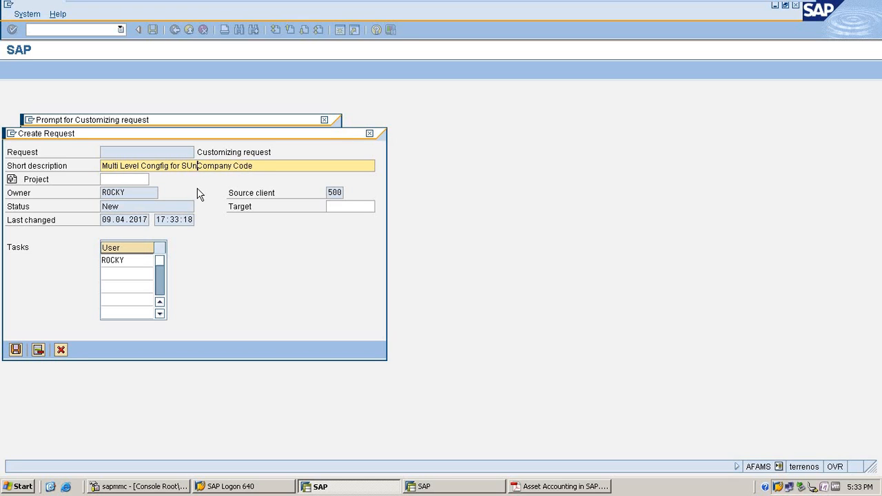
pyautogui.write('N Company Code')
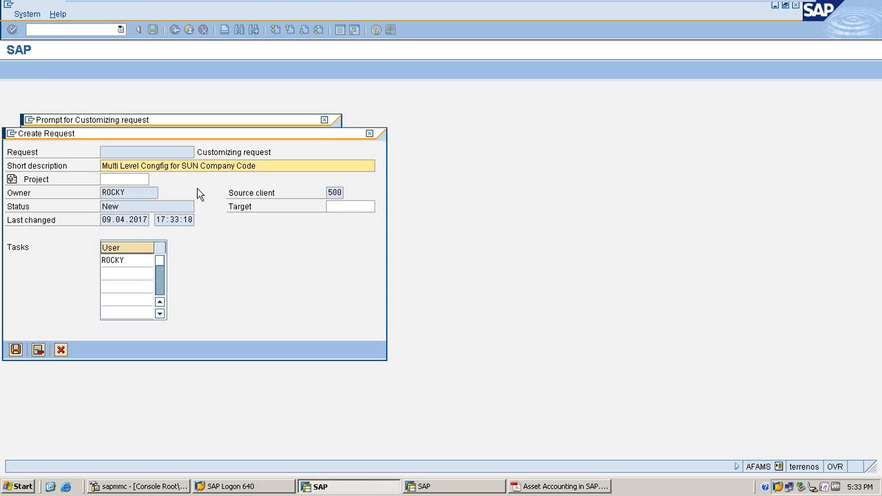
pyautogui.click(15, 351)
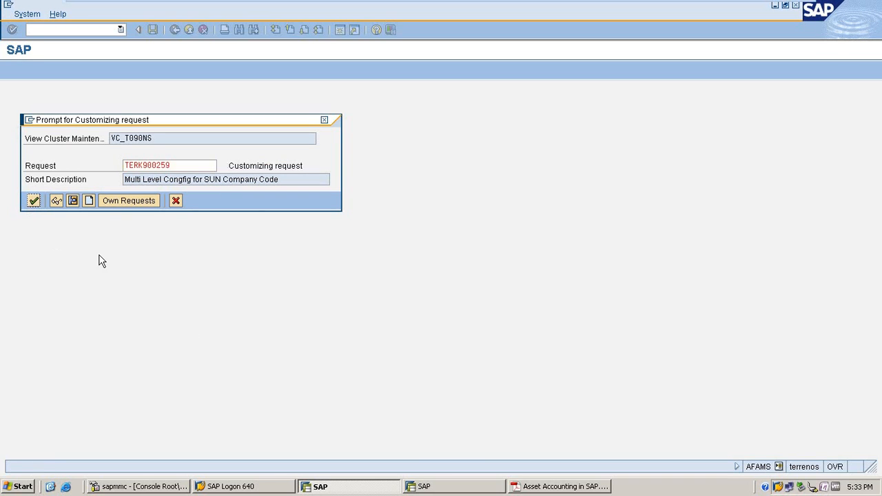
pyautogui.click(33, 201)
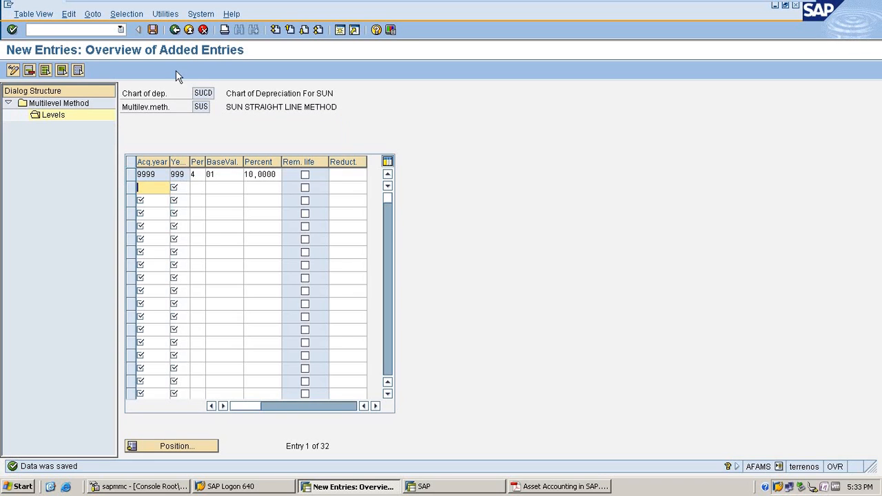
# Step: Go back to the multilevel method overview, check the SUS entry and return to the IMG
pyautogui.click(175, 29)
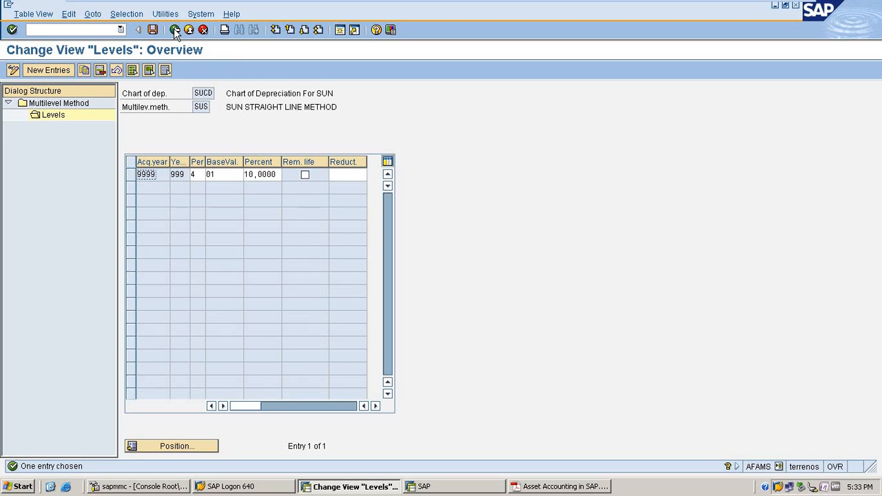
pyautogui.click(175, 30)
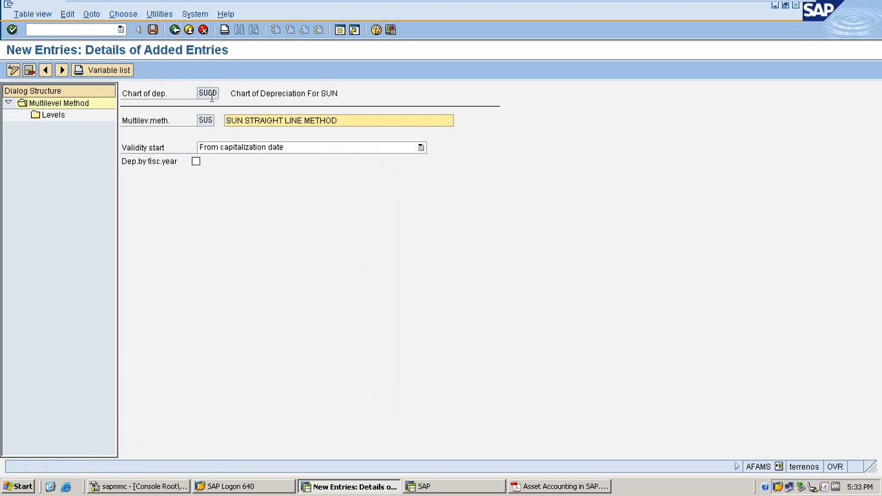
pyautogui.click(173, 31)
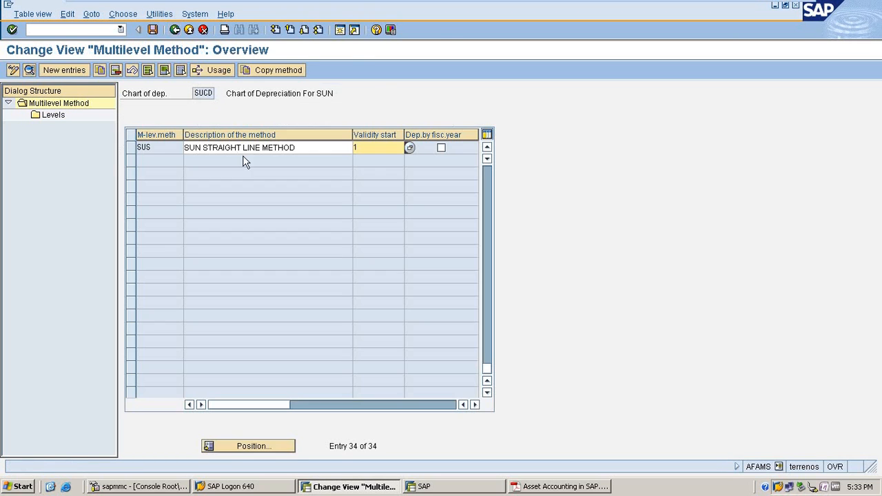
pyautogui.click(134, 147)
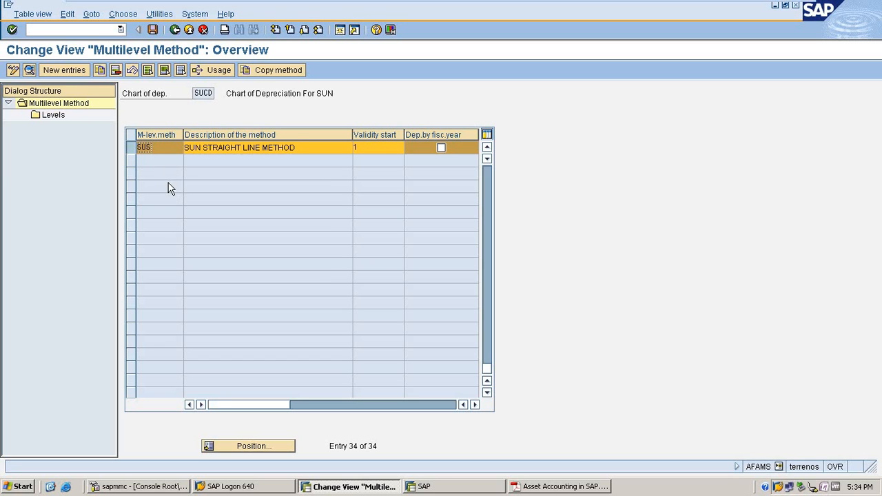
pyautogui.doubleClick(52, 115)
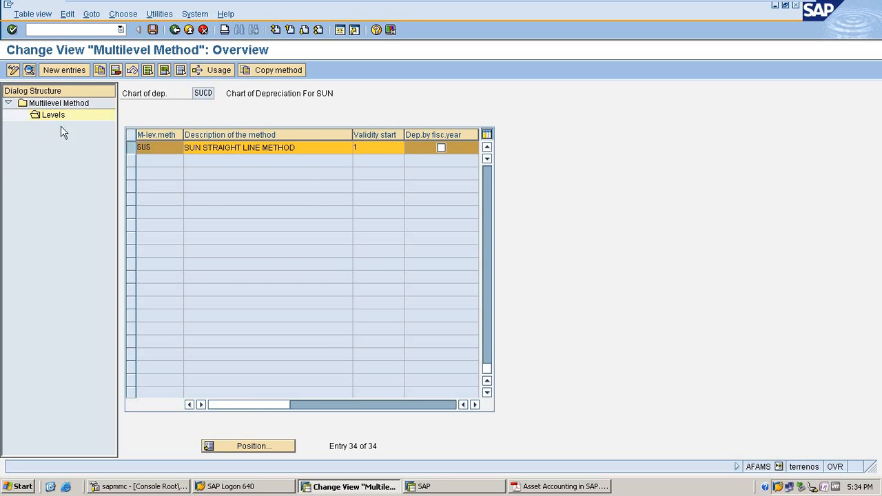
pyautogui.click(174, 31)
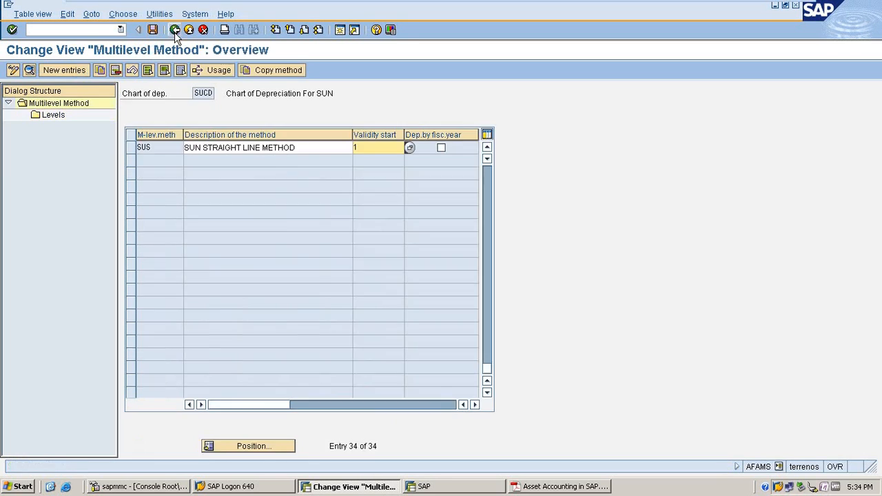
pyautogui.click(175, 30)
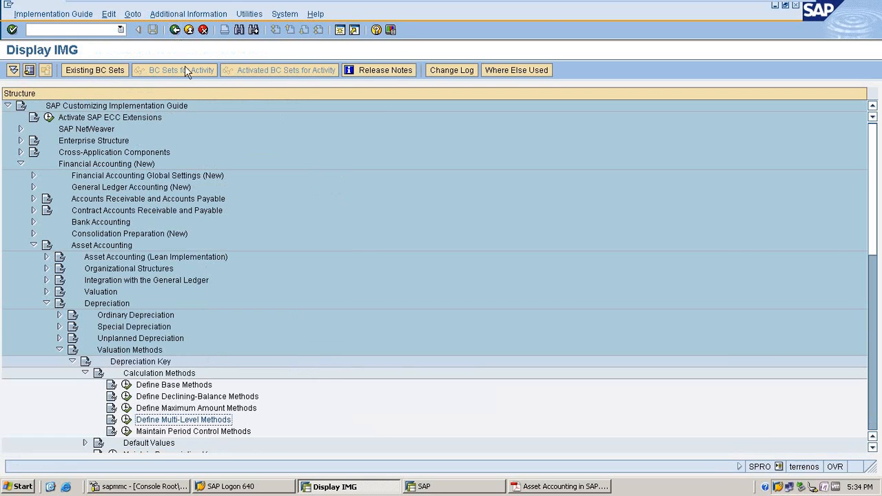
# Step: Create multilevel method SUD for chart of depreciation SUCD, described as SUN WrittenDown Value Method, with validity start From capitalization date
pyautogui.click(127, 420)
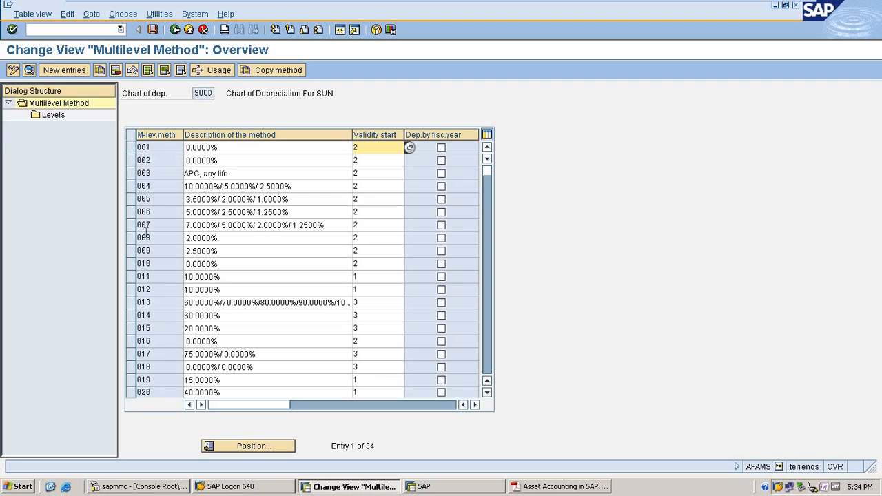
pyautogui.click(60, 69)
pyautogui.click(207, 131)
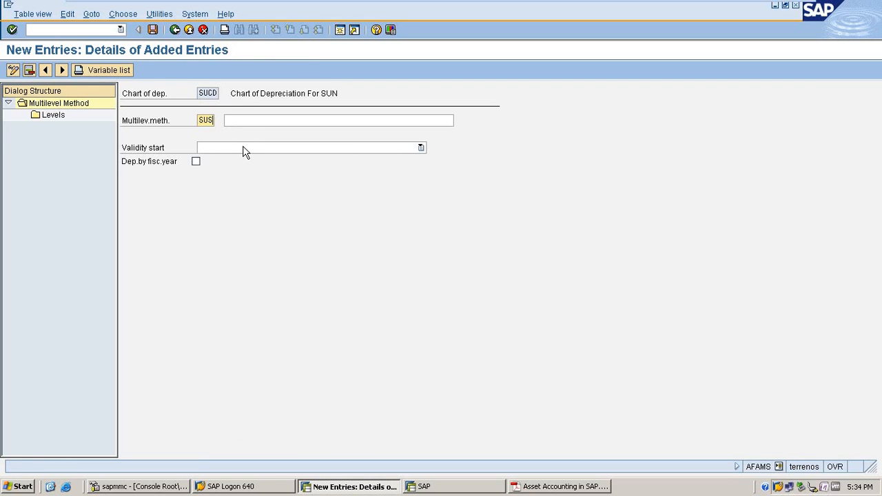
pyautogui.press('BackSpace')
pyautogui.write('DSu')
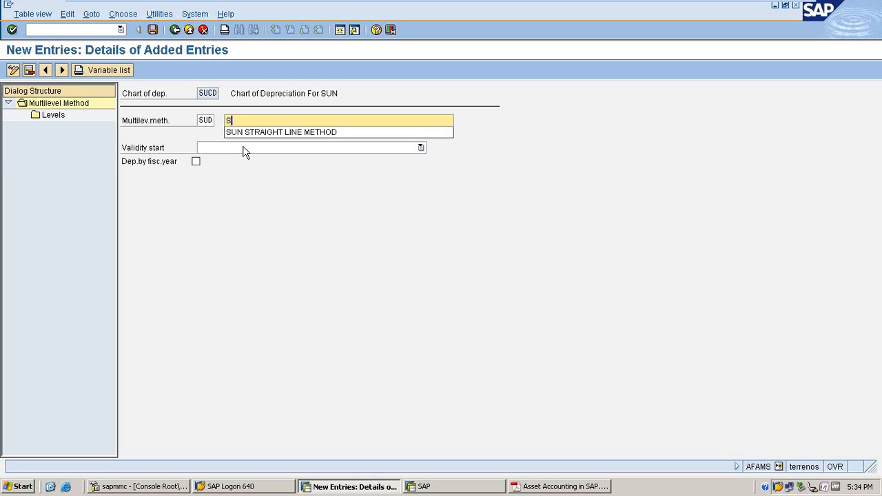
pyautogui.write('N Written')
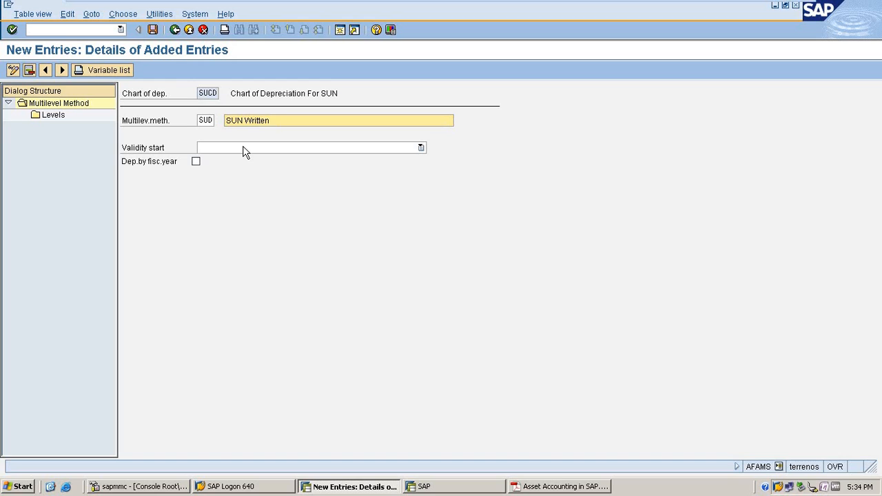
pyautogui.write('Down Value Method')
pyautogui.click(244, 149)
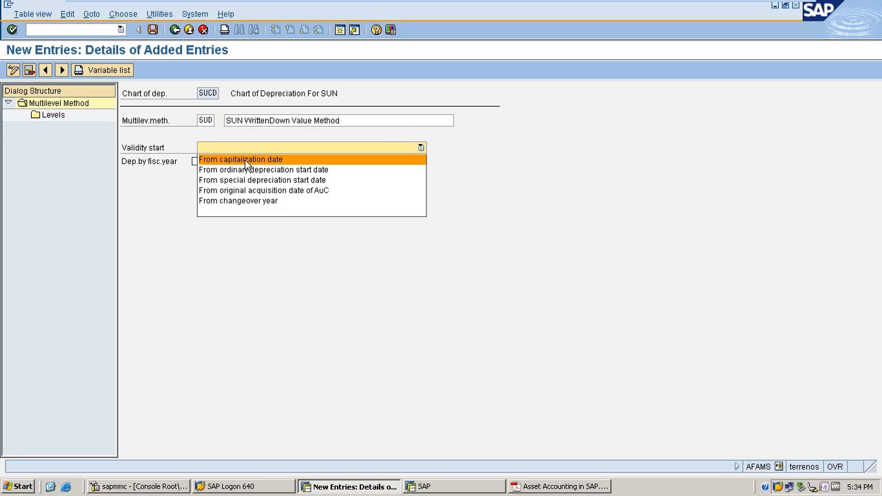
pyautogui.click(246, 160)
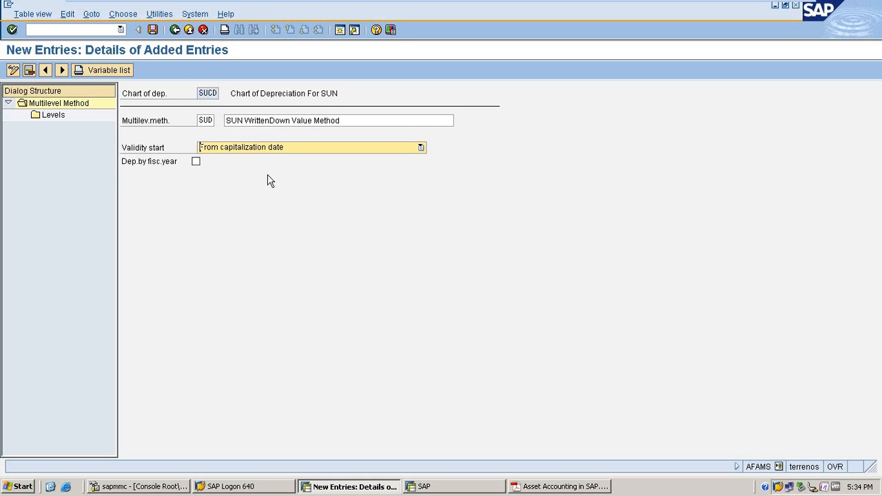
# Step: Add a level entry to multilevel method SUD with acquisition year 9999 and years 999
pyautogui.doubleClick(48, 119)
pyautogui.click(40, 70)
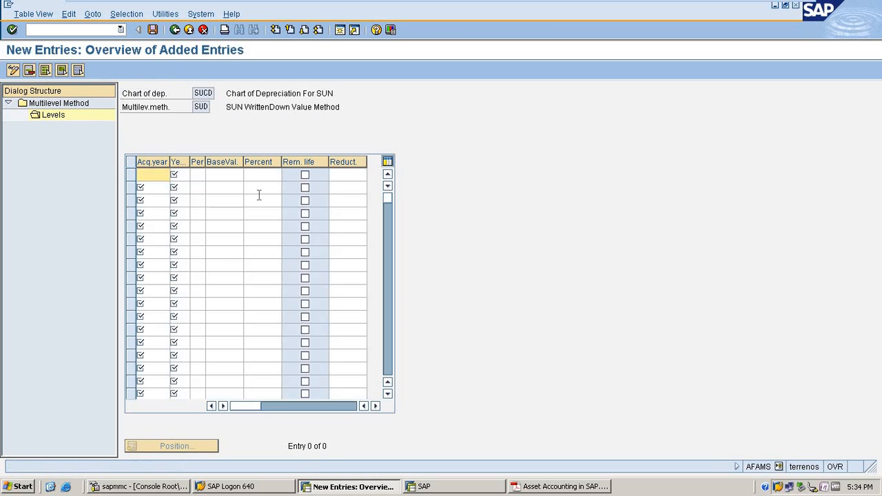
pyautogui.press('space')
pyautogui.press('Down')
pyautogui.press('Return')
pyautogui.press('Tab')
pyautogui.press('space')
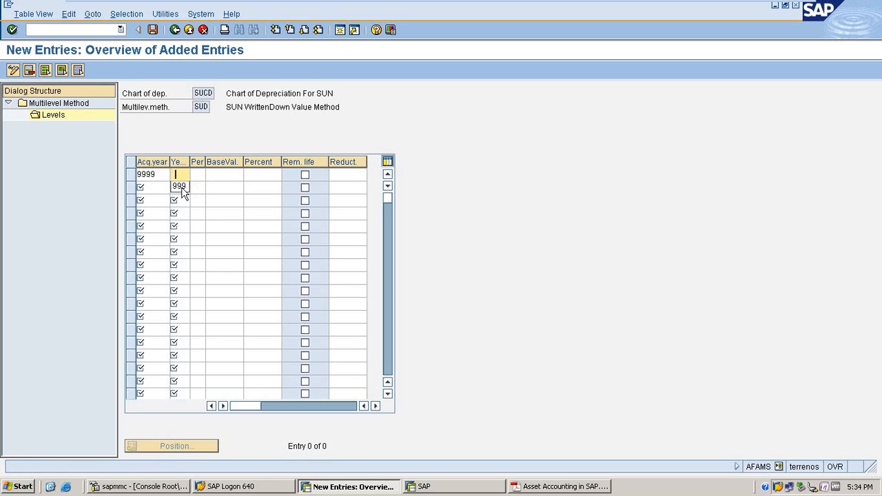
pyautogui.click(180, 187)
# Step: Set the SUD level's validity period to 04 and its base value key to 01, Acquisition value
pyautogui.press('Tab')
pyautogui.press('space')
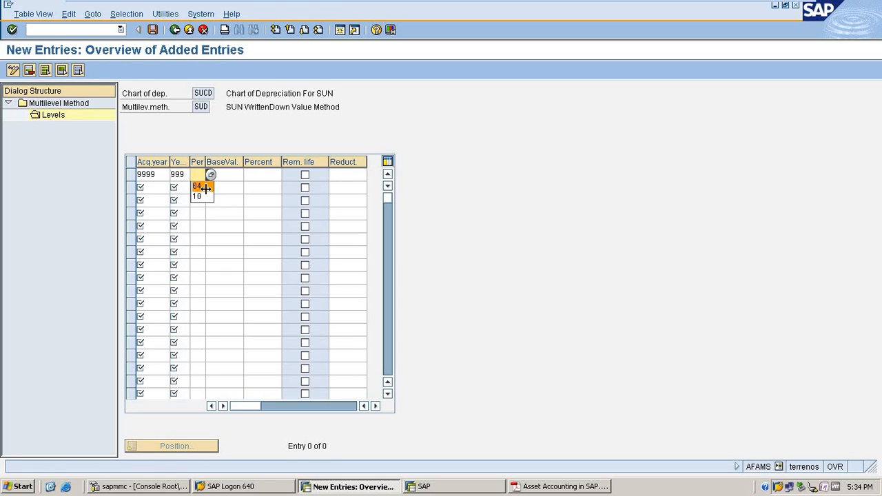
pyautogui.click(205, 187)
pyautogui.press('Tab')
pyautogui.click(249, 175)
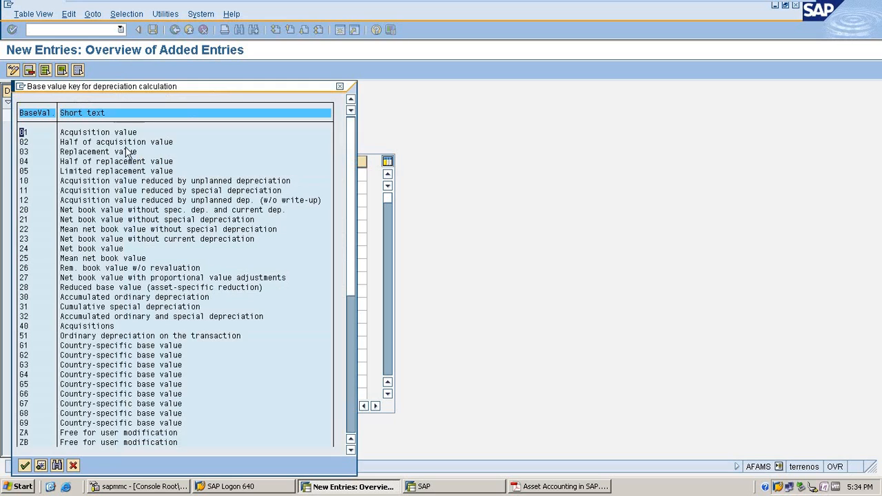
pyautogui.doubleClick(121, 132)
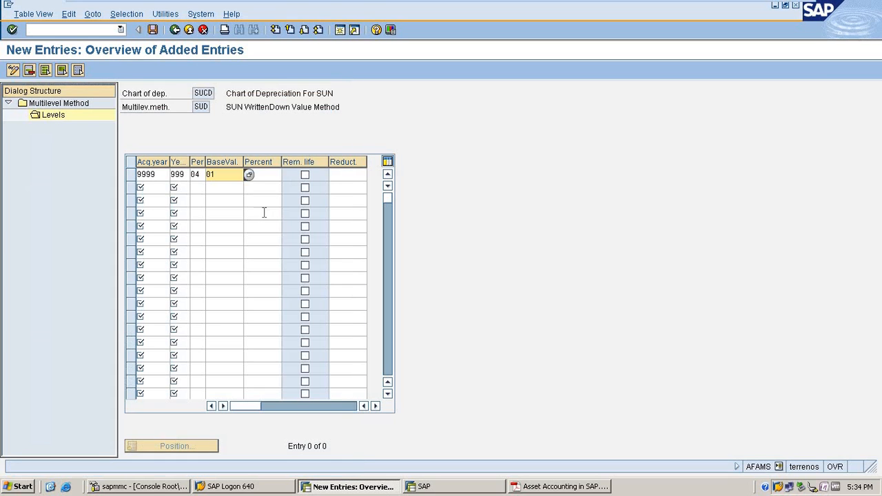
# Step: Set the SUD level's percentage to 10, save it under the proposed customizing request and return to the IMG
pyautogui.click(264, 176)
pyautogui.write('10')
pyautogui.press('Return')
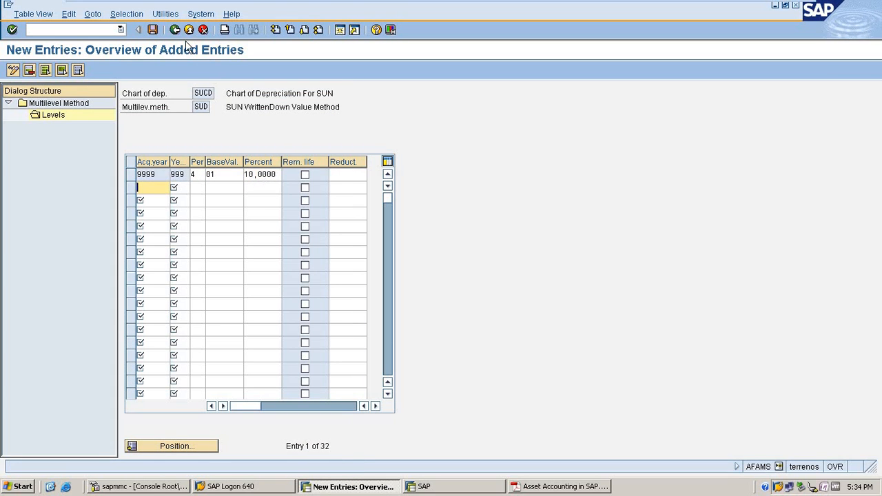
pyautogui.click(152, 29)
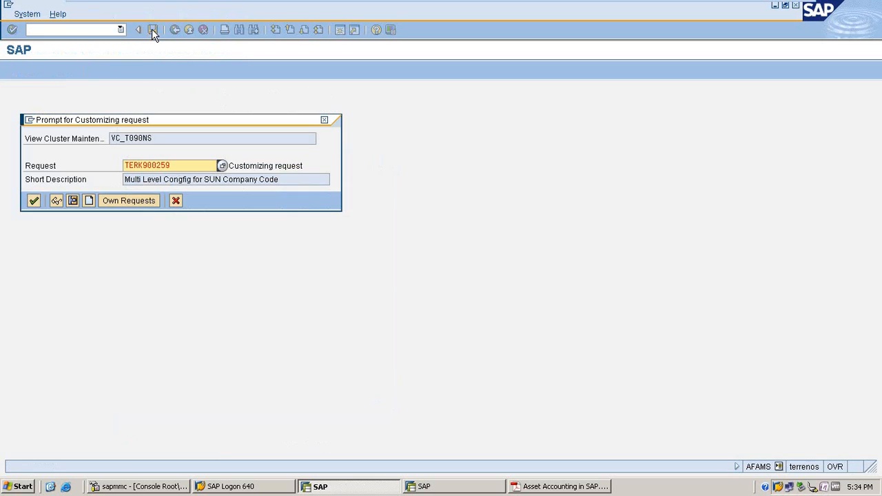
pyautogui.click(34, 200)
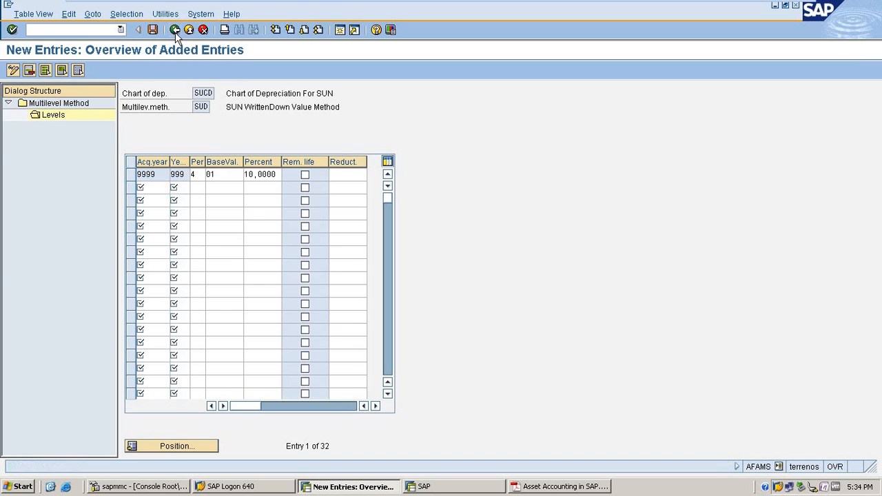
pyautogui.click(175, 30)
pyautogui.click(175, 31)
pyautogui.click(175, 30)
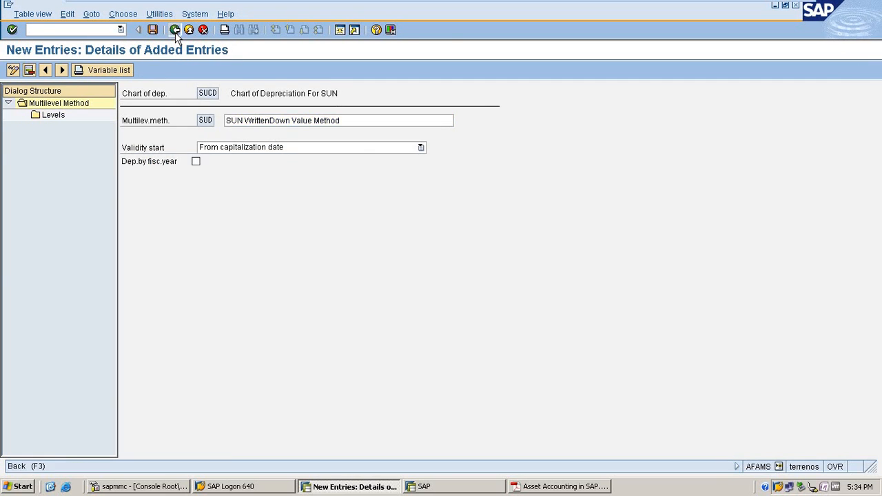
pyautogui.click(176, 30)
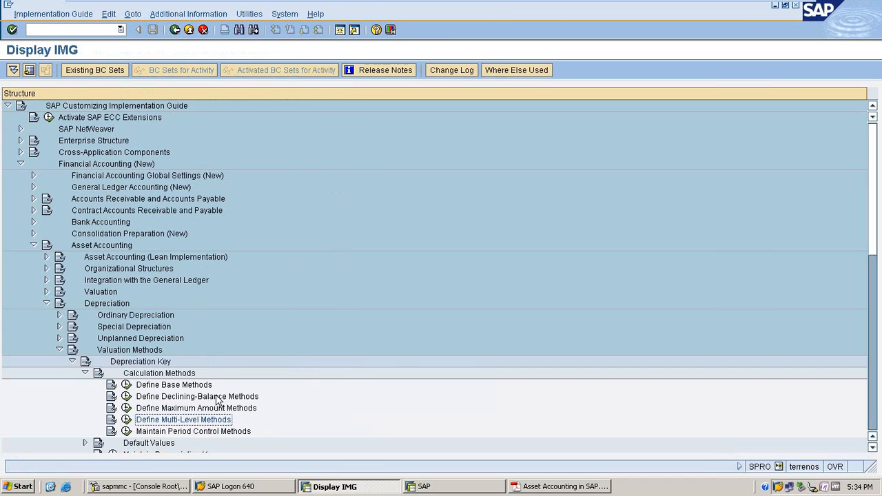
# Step: Create depreciation key SUNS, described as Straight Line Depreciation Key for SUN, with depreciation to the day enabled
pyautogui.scroll(-3, 217, 402)
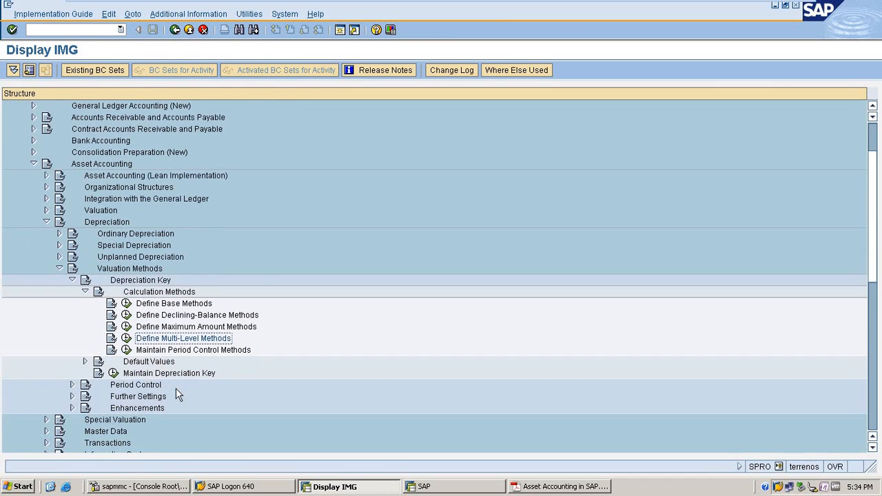
pyautogui.click(114, 374)
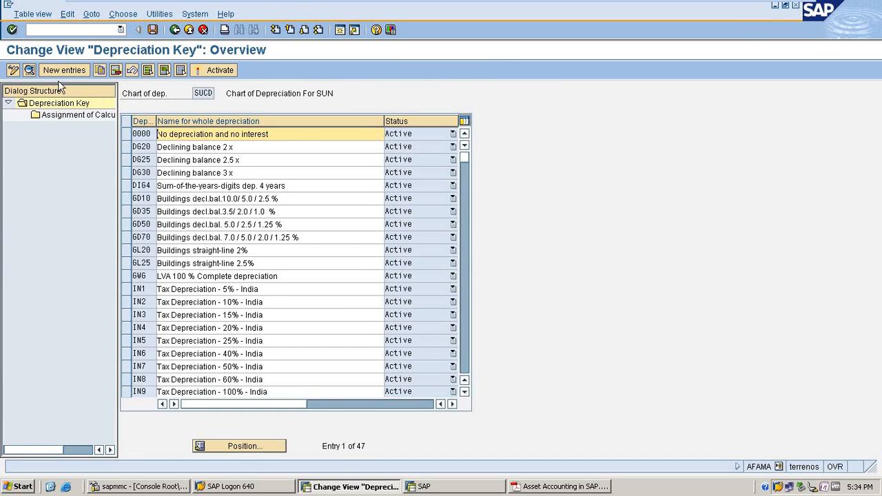
pyautogui.click(64, 69)
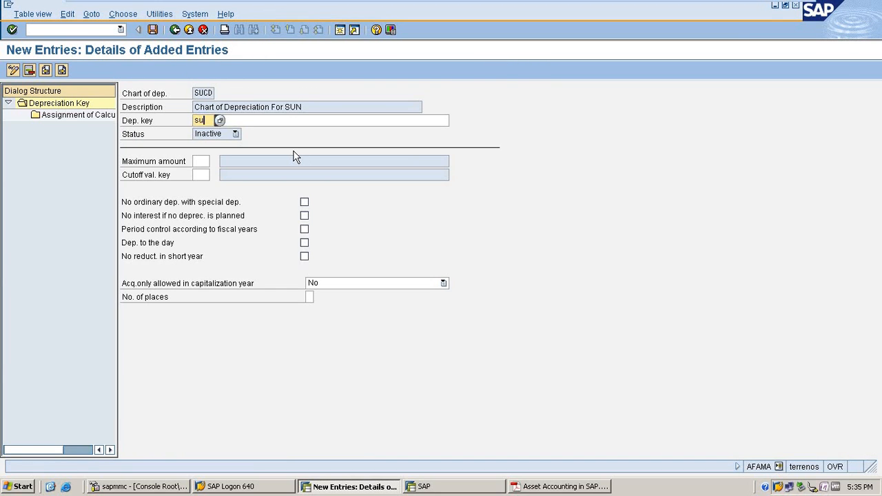
pyautogui.write('sunst')
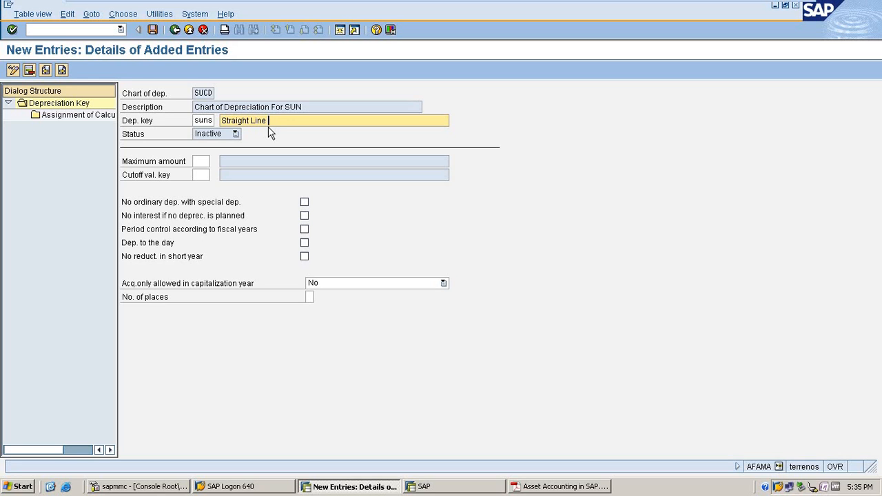
pyautogui.write('Depreciation Key for SUN')
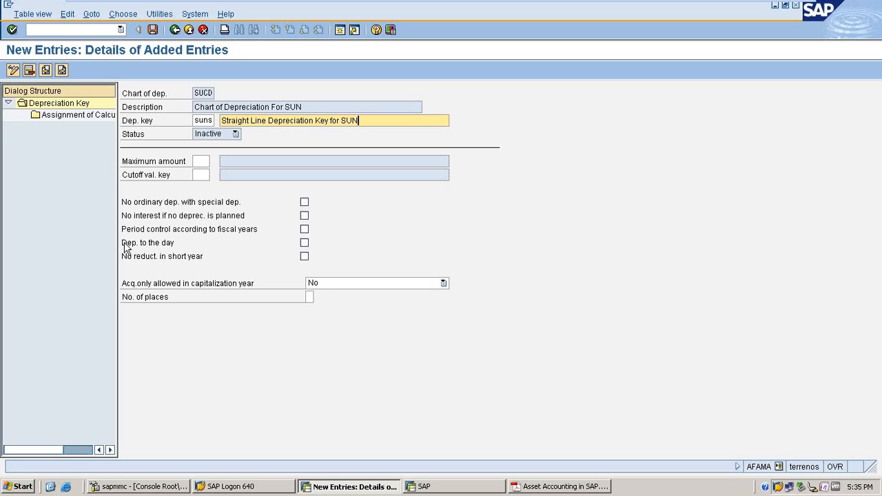
pyautogui.click(304, 243)
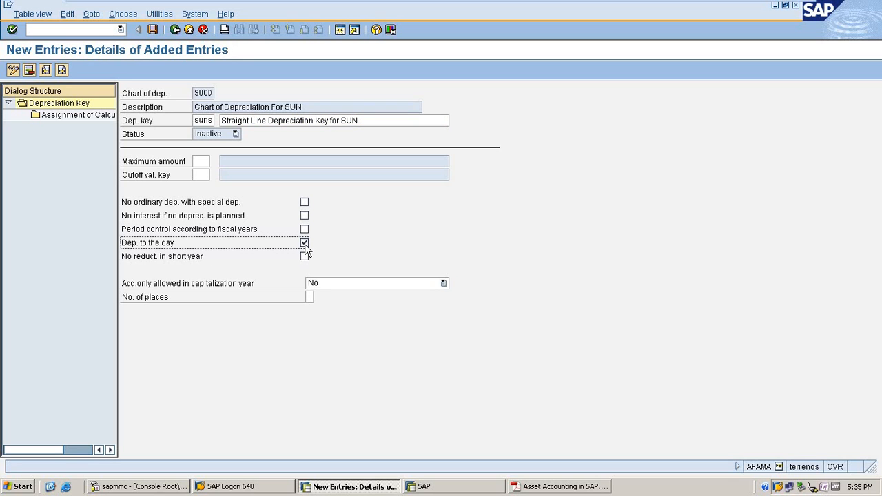
# Step: Add a calculation method assignment to key SUNS with type Ord.depreciation and phase From the start of depreciation
pyautogui.doubleClick(60, 114)
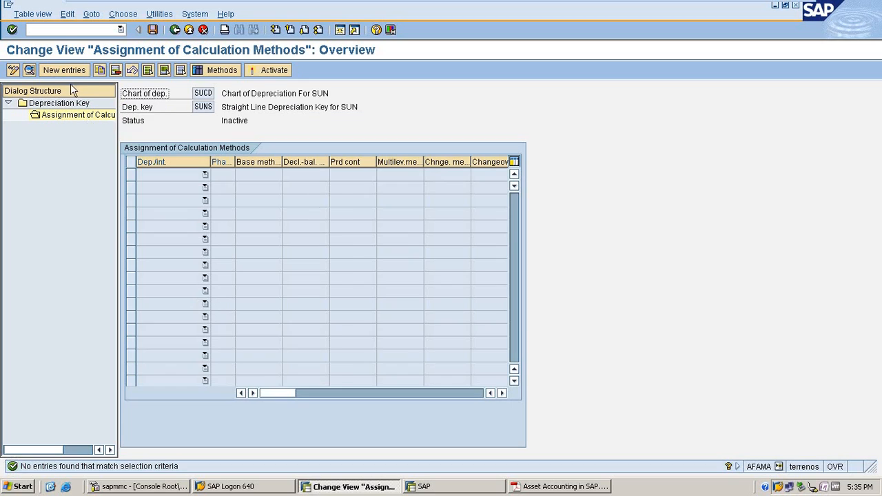
pyautogui.click(63, 75)
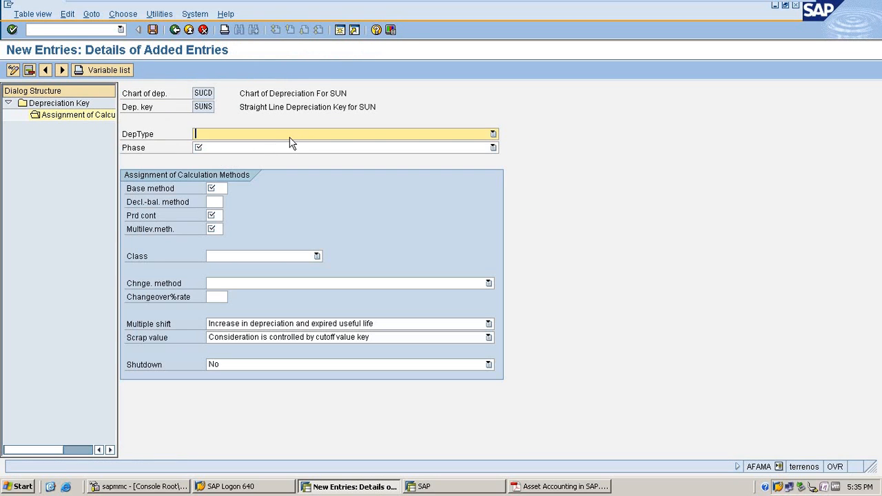
pyautogui.click(291, 136)
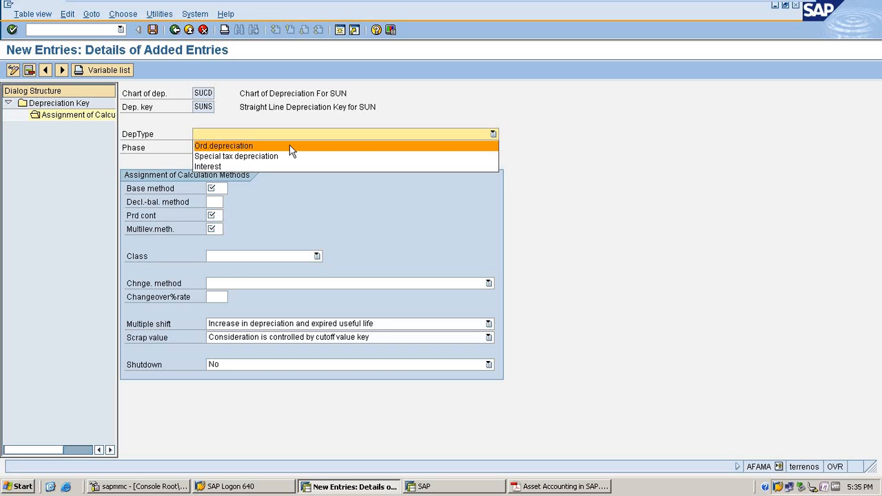
pyautogui.click(292, 146)
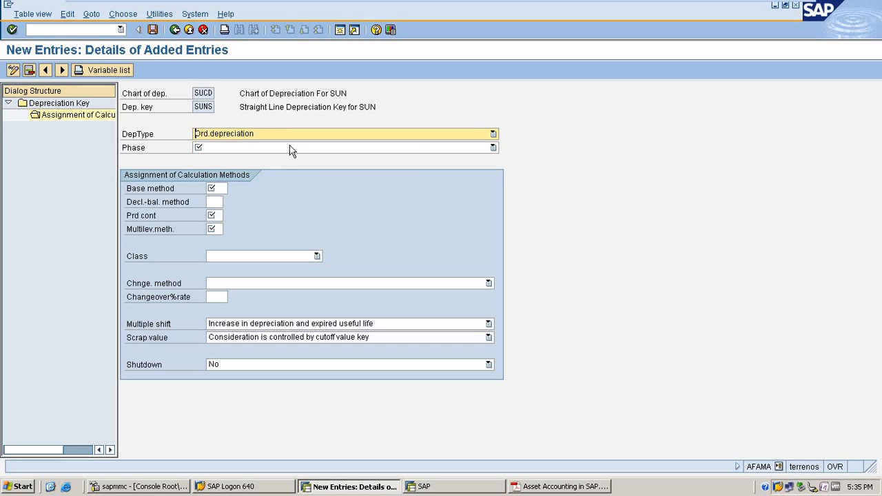
pyautogui.click(402, 149)
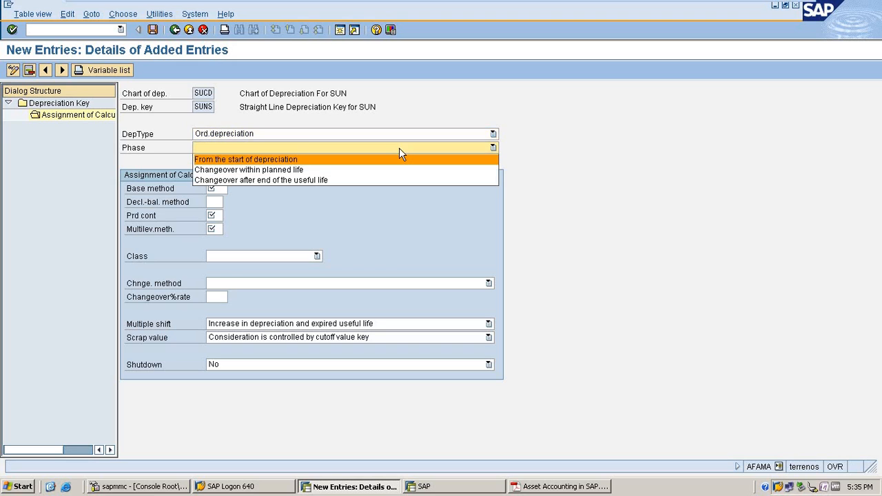
pyautogui.click(325, 159)
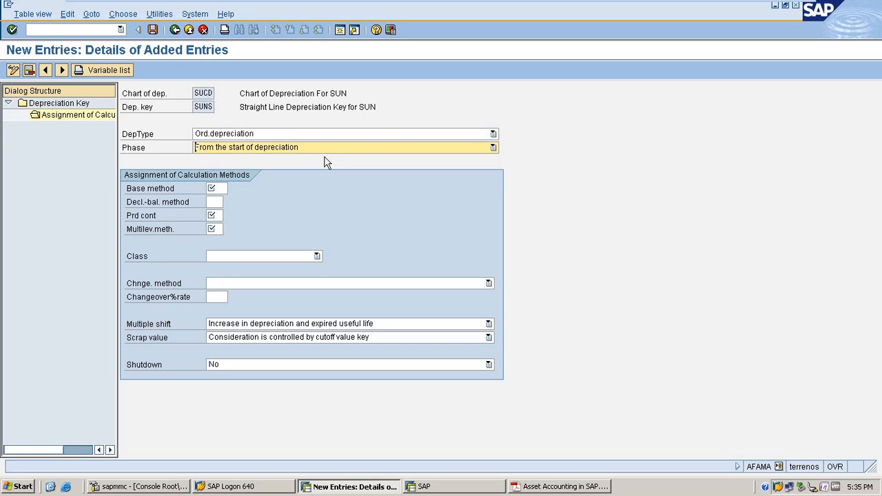
# Step: Assign base method 0014, Ordinary: explicit percentage (after end of life), and period control 001 to the SUNS entry
pyautogui.click(216, 191)
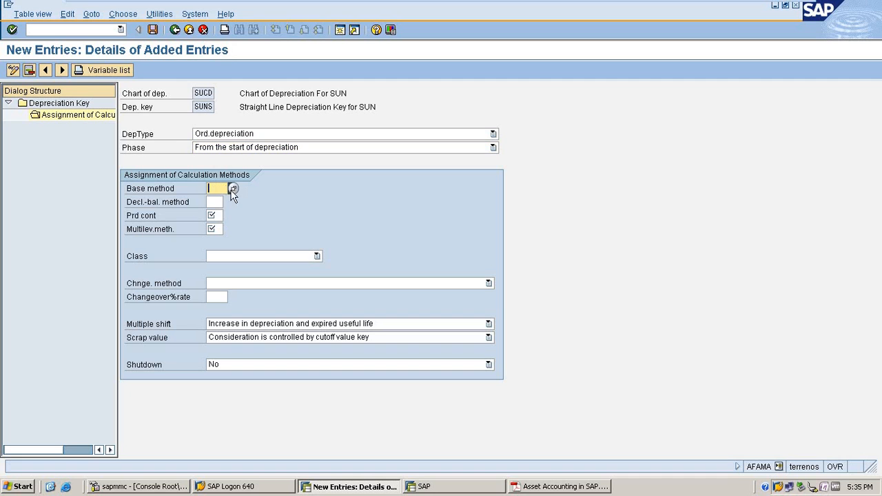
pyautogui.click(231, 191)
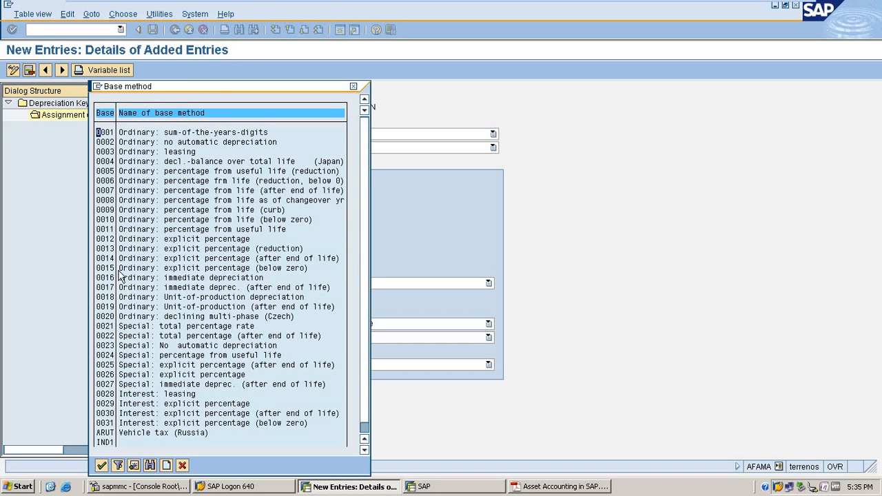
pyautogui.doubleClick(125, 259)
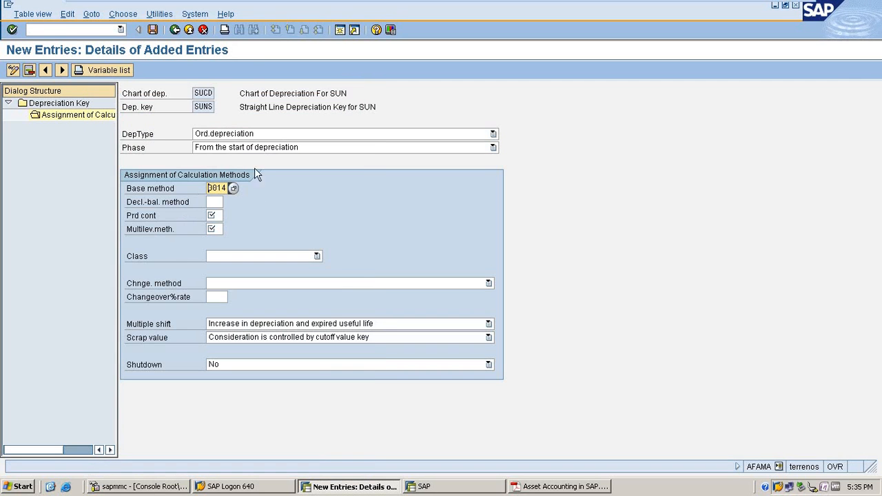
pyautogui.click(213, 201)
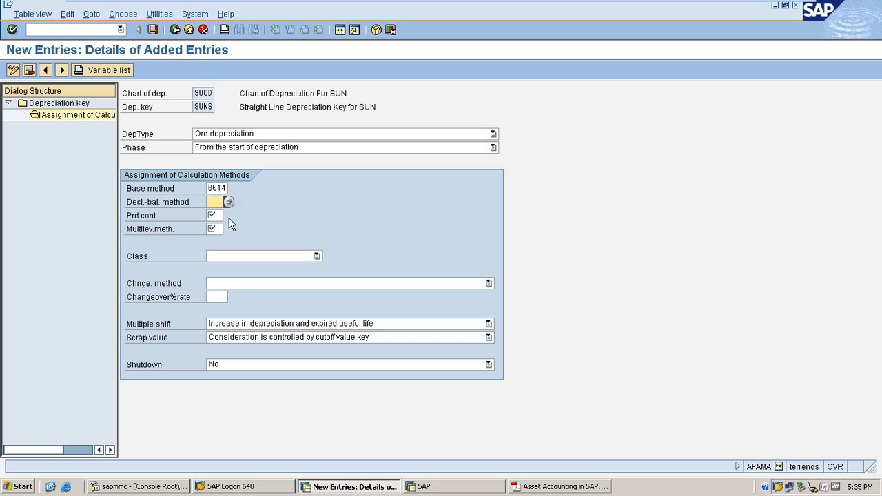
pyautogui.click(230, 218)
pyautogui.click(230, 218)
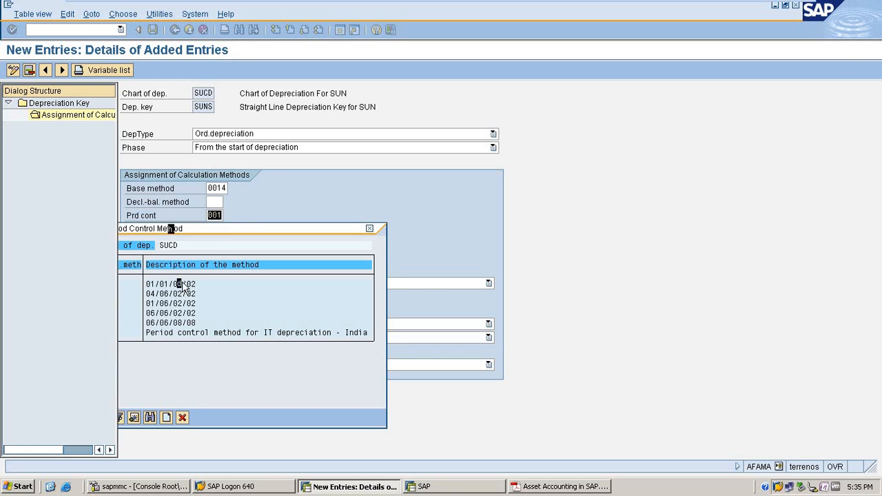
pyautogui.doubleClick(182, 284)
# Step: Assign multilevel method SUS to the SUNS entry and set its class to Straight-line depreciation
pyautogui.click(225, 229)
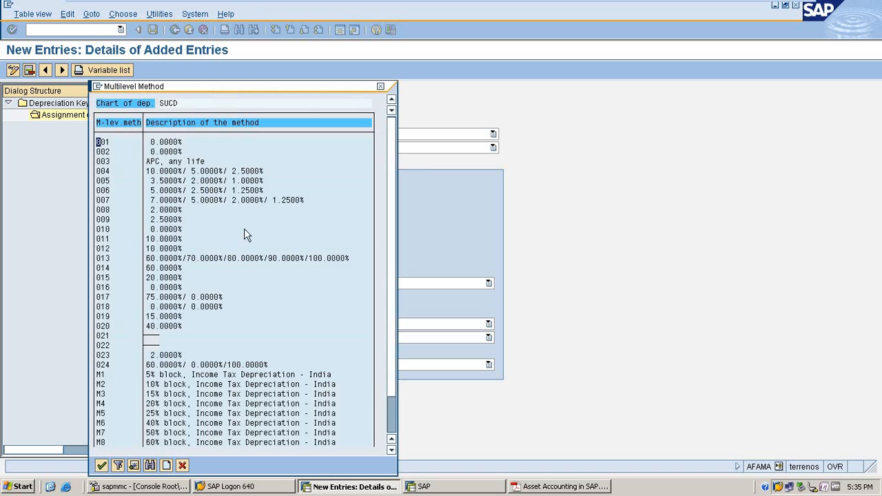
pyautogui.scroll(-2, 244, 220)
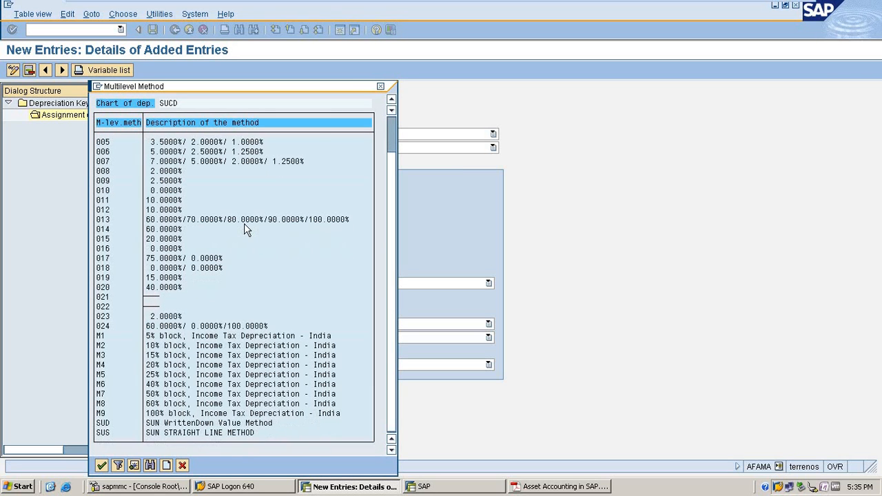
pyautogui.doubleClick(187, 434)
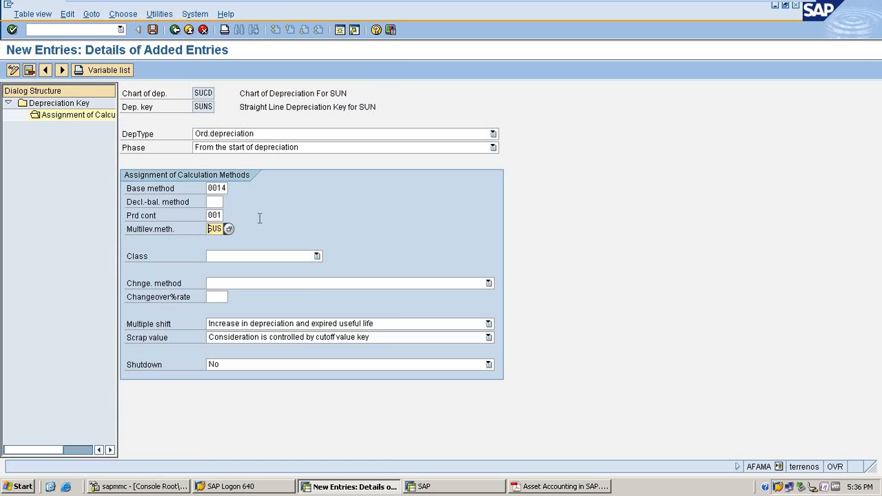
pyautogui.click(266, 257)
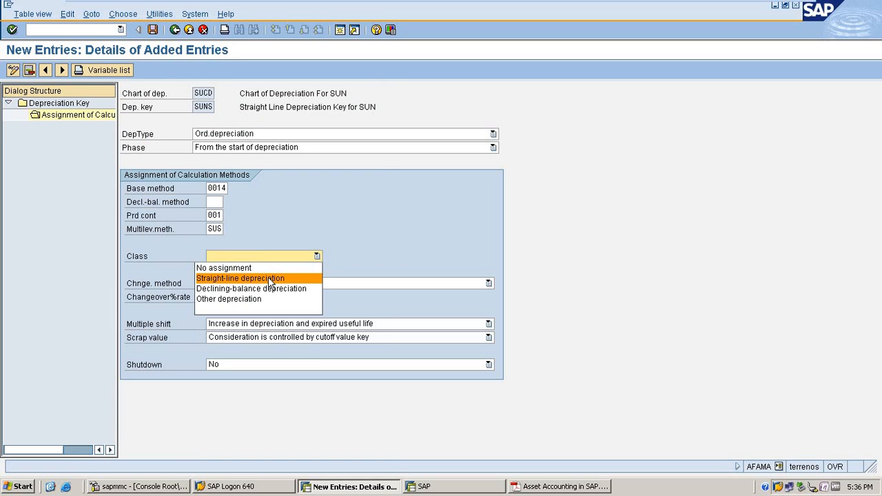
pyautogui.click(270, 283)
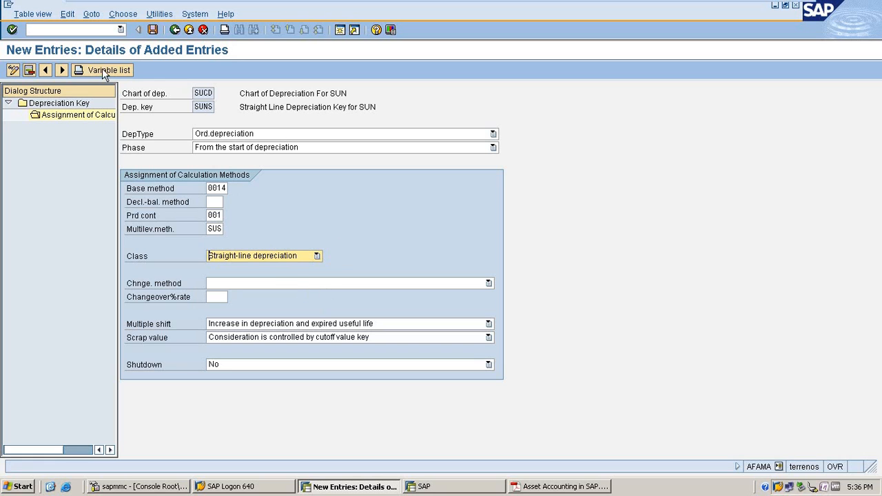
# Step: Save the SUNS calculation method assignment under the proposed customizing request and return to the assignment overview
pyautogui.click(153, 29)
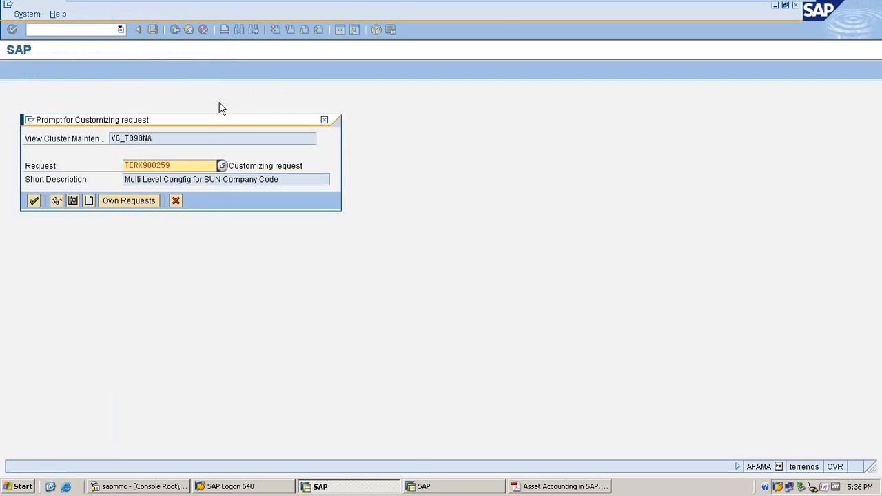
pyautogui.click(34, 200)
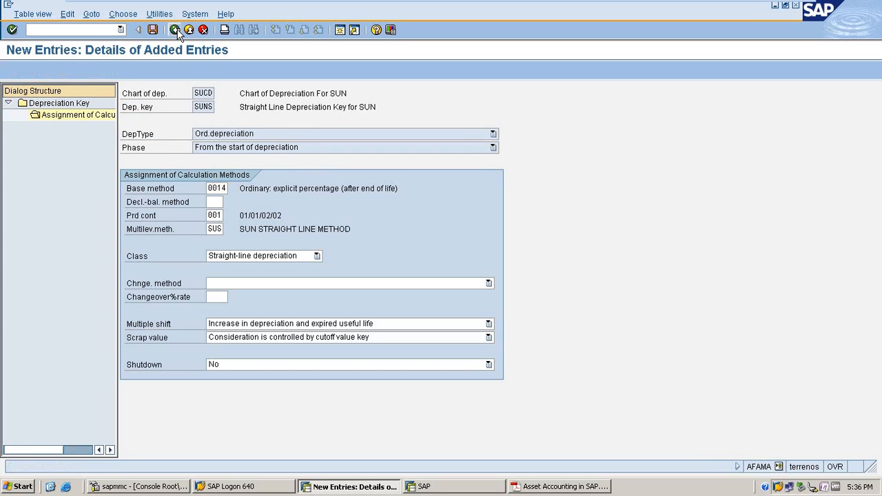
pyautogui.click(177, 33)
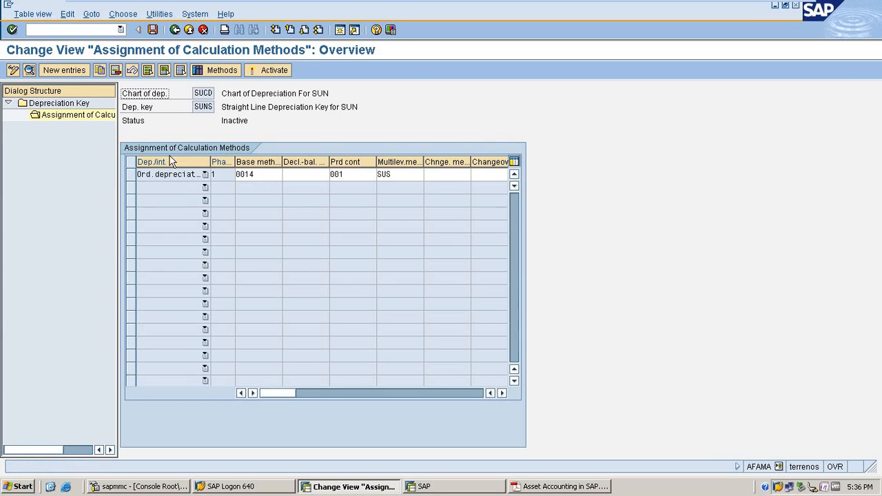
# Step: Activate depreciation key SUNS from its ordinary depreciation assignment, save, and return to the depreciation key overview
pyautogui.click(132, 173)
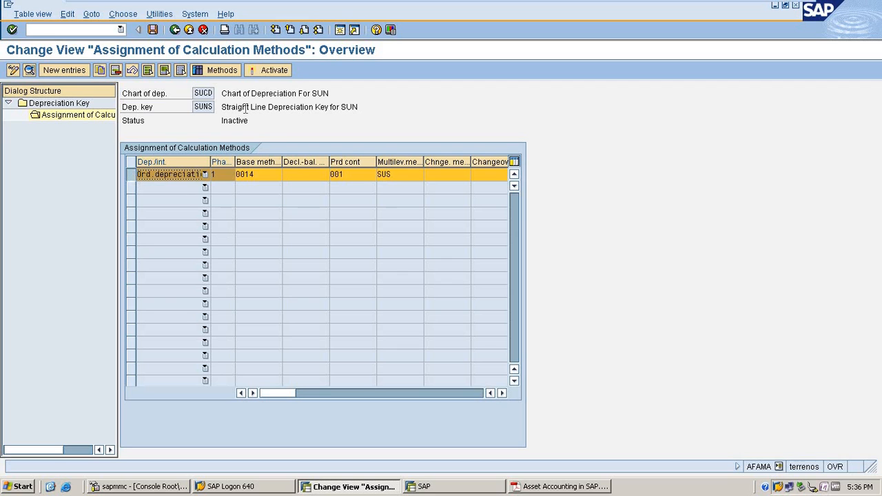
pyautogui.click(268, 72)
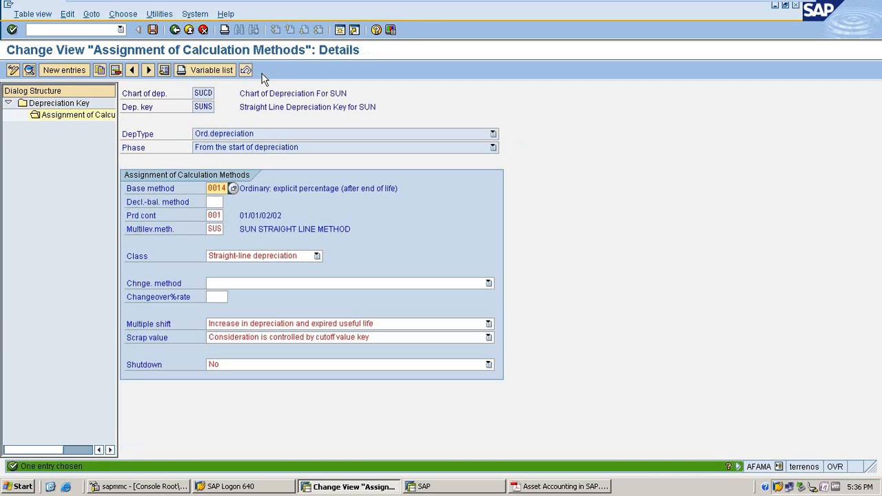
pyautogui.click(153, 32)
pyautogui.click(174, 31)
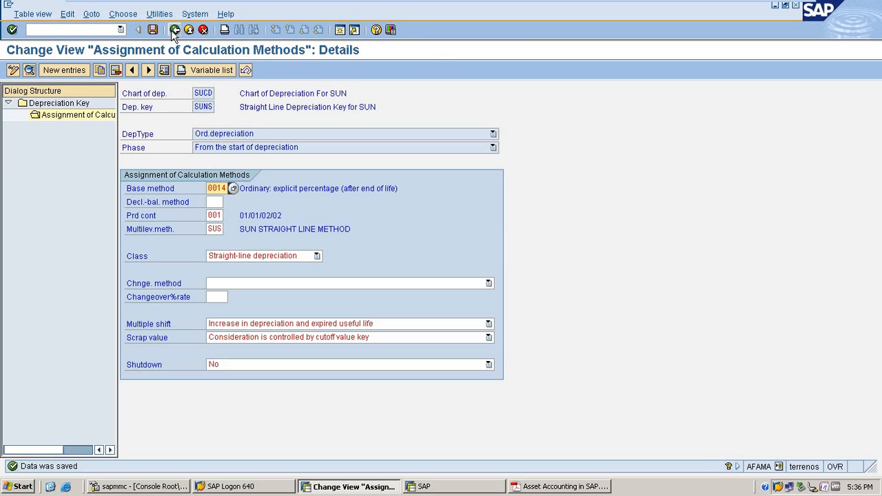
pyautogui.click(174, 31)
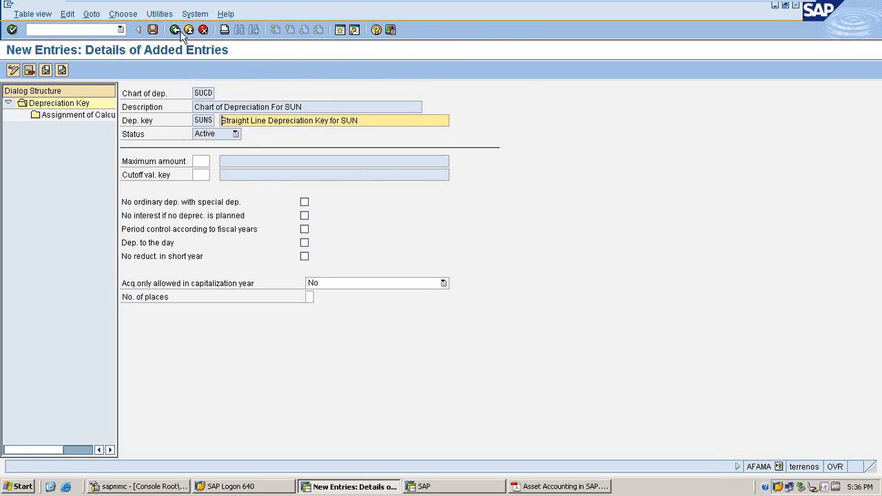
pyautogui.click(174, 31)
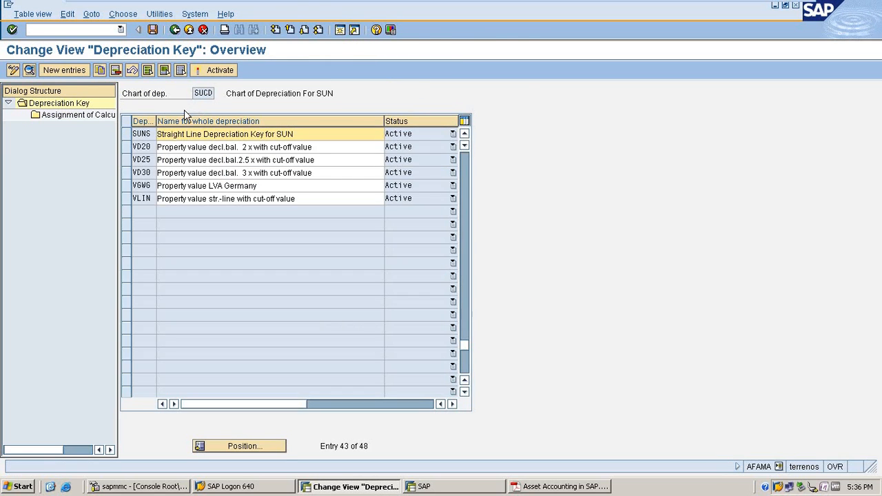
# Step: Create depreciation key SUND named Written Down Dep Key for SUN with depreciation to the day enabled
pyautogui.click(72, 70)
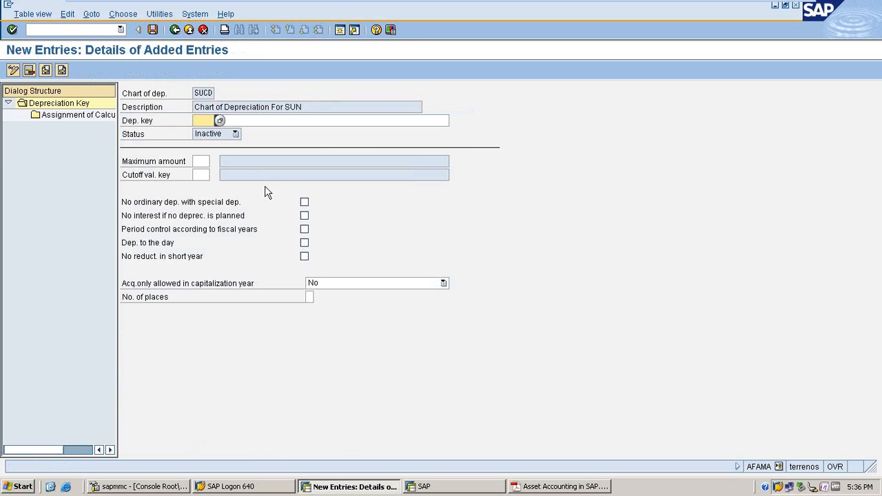
pyautogui.write('sun')
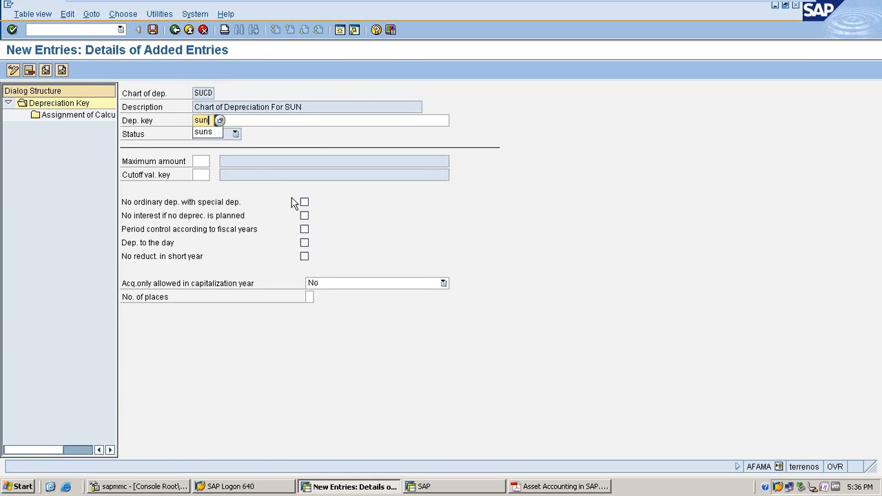
pyautogui.write('d')
pyautogui.press('Return')
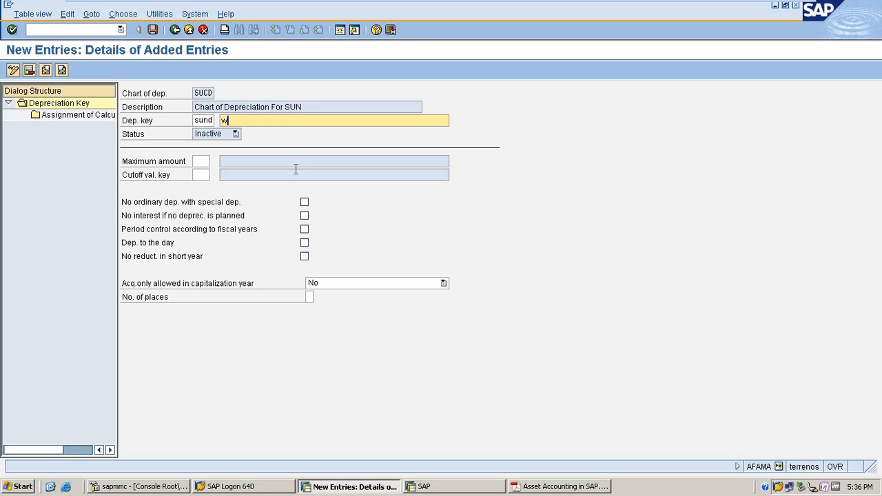
pyautogui.press('BackSpace')
pyautogui.write('W')
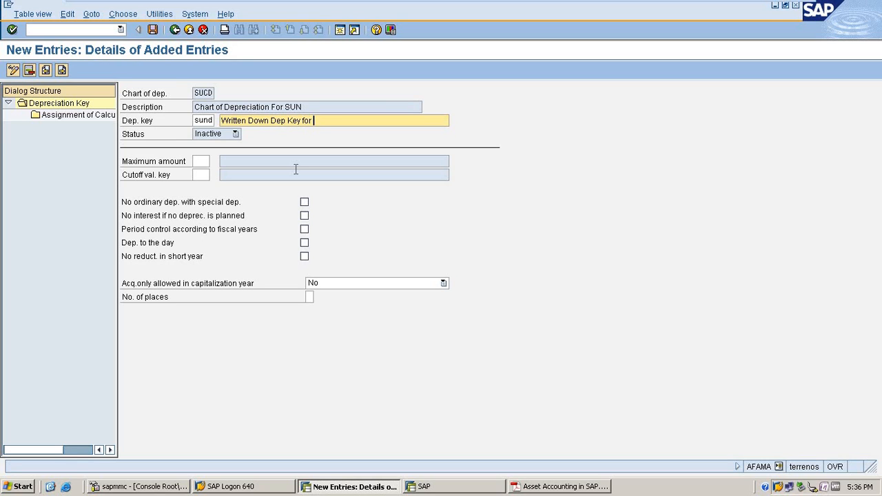
pyautogui.click(305, 244)
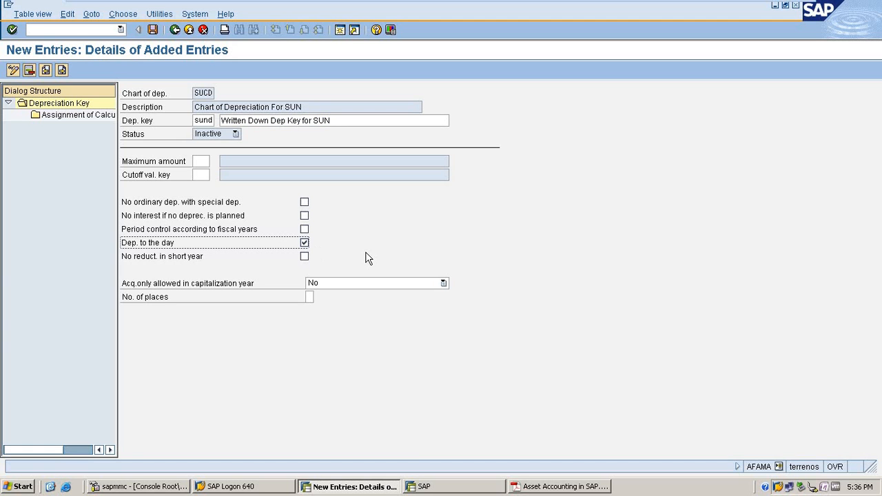
# Step: Add a calculation method assignment to SUND with type Ord.depreciation and phase From the start of depreciation
pyautogui.doubleClick(86, 118)
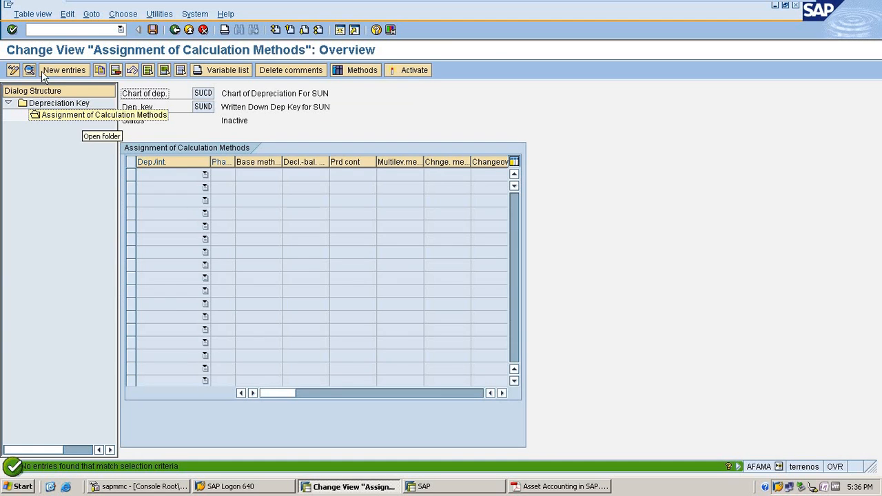
pyautogui.press('F5')
pyautogui.click(255, 135)
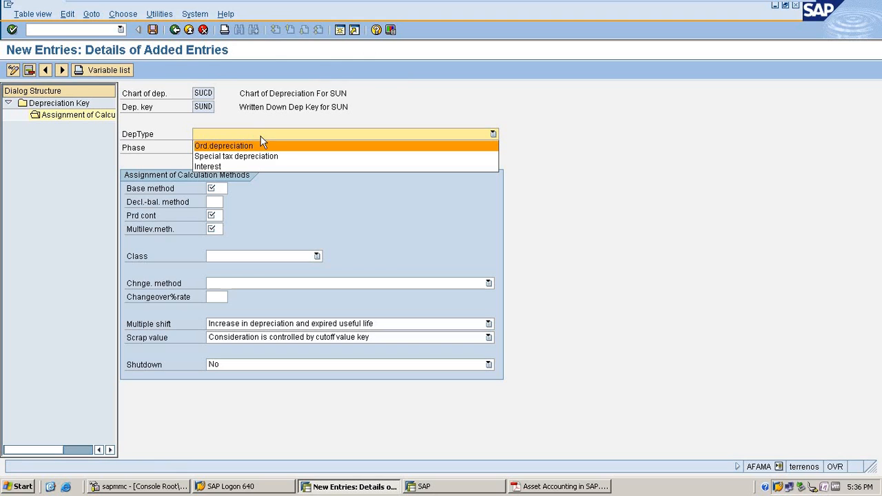
pyautogui.click(270, 147)
pyautogui.click(270, 149)
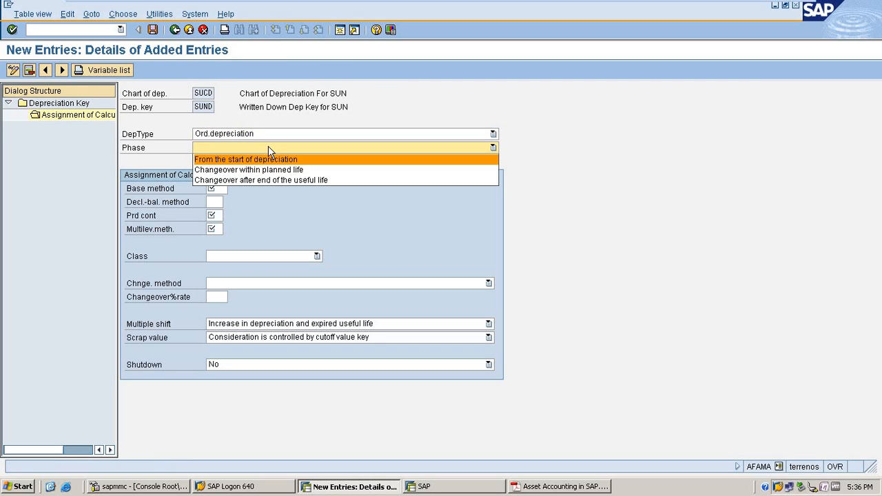
pyautogui.click(266, 160)
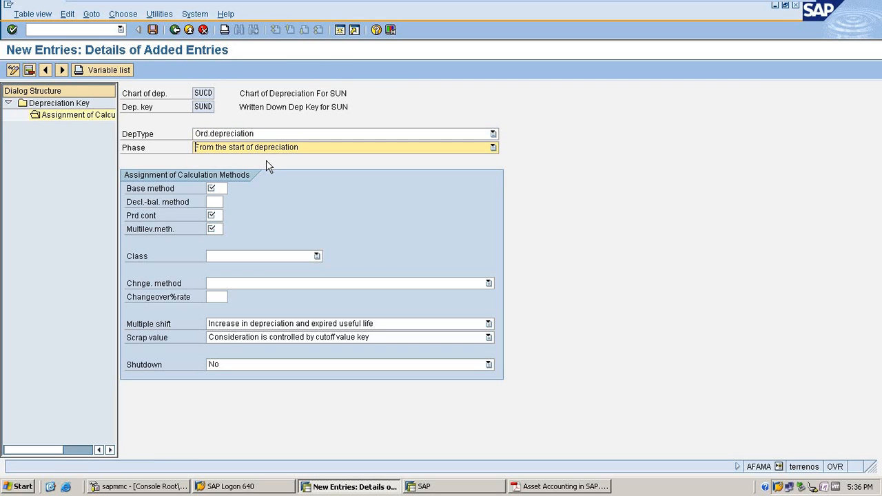
# Step: Assign base method 0014, Ordinary: explicit percentage (after end of life), and period control 001 to the SUND entry
pyautogui.click(213, 189)
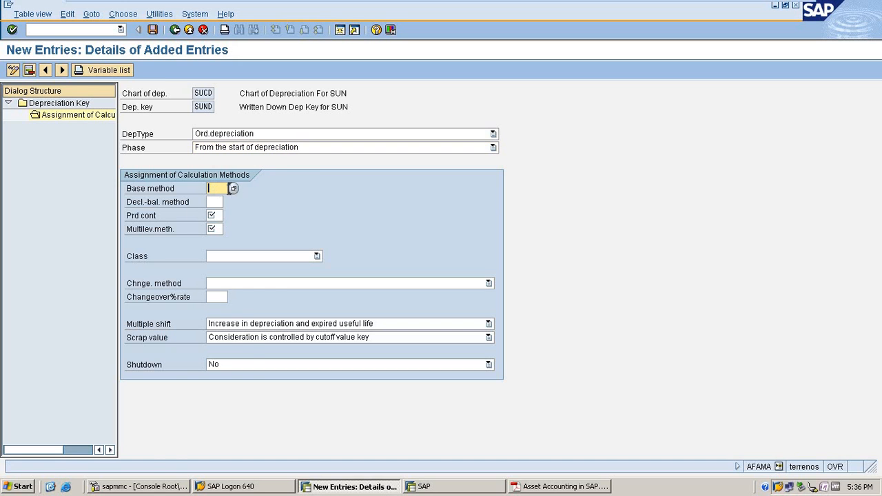
pyautogui.click(234, 188)
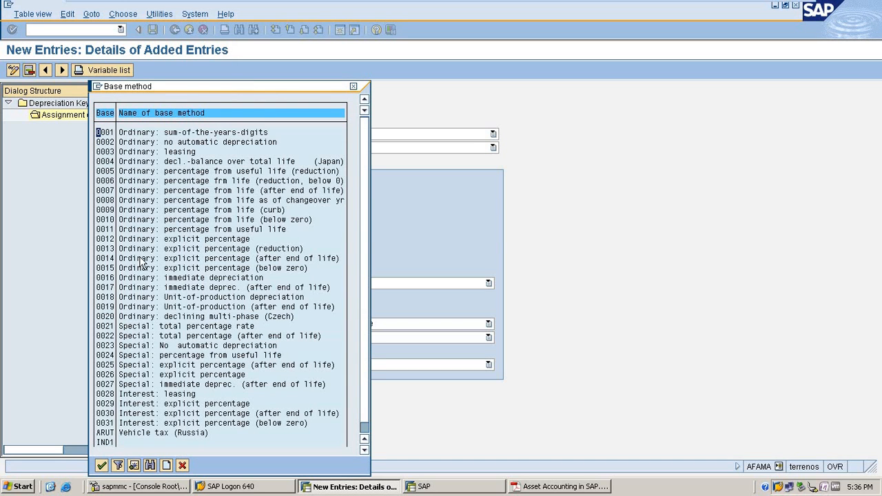
pyautogui.doubleClick(194, 258)
pyautogui.click(214, 215)
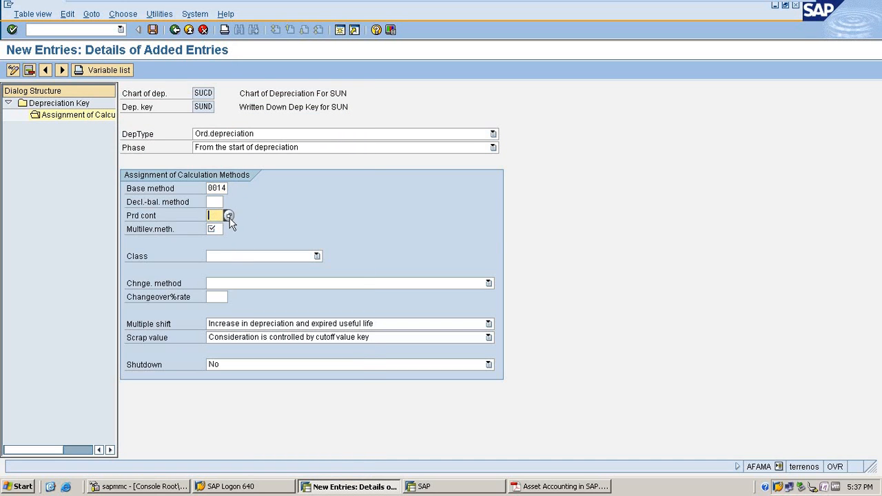
pyautogui.click(230, 217)
pyautogui.doubleClick(170, 284)
# Step: Assign multilevel method SUD to the SUND entry and set its class to Declining-balance depreciation
pyautogui.click(215, 232)
pyautogui.click(227, 233)
pyautogui.scroll(-2, 272, 301)
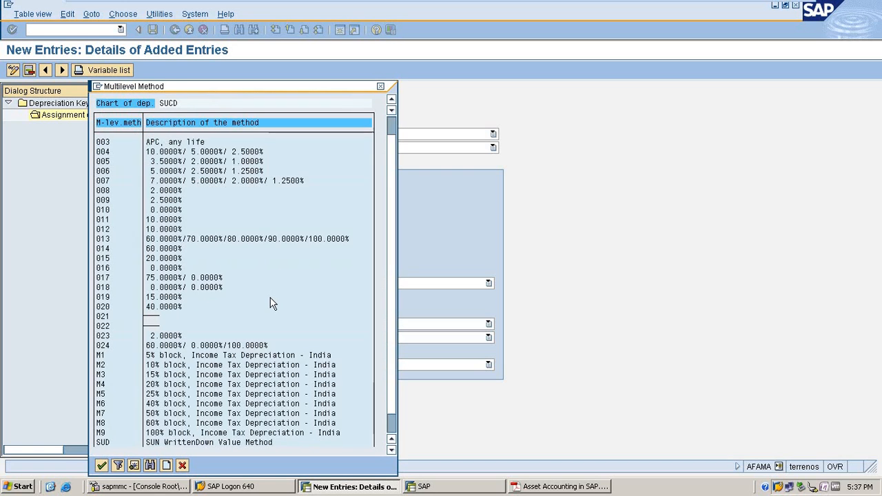
pyautogui.doubleClick(198, 423)
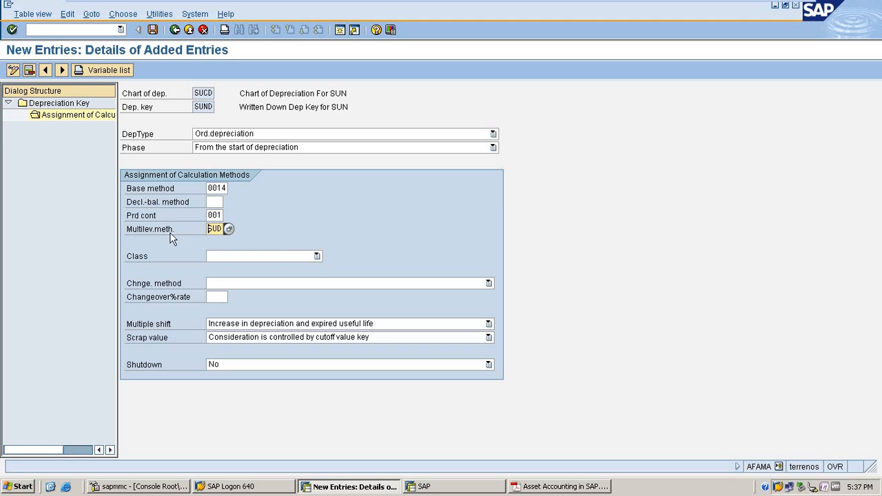
pyautogui.click(230, 256)
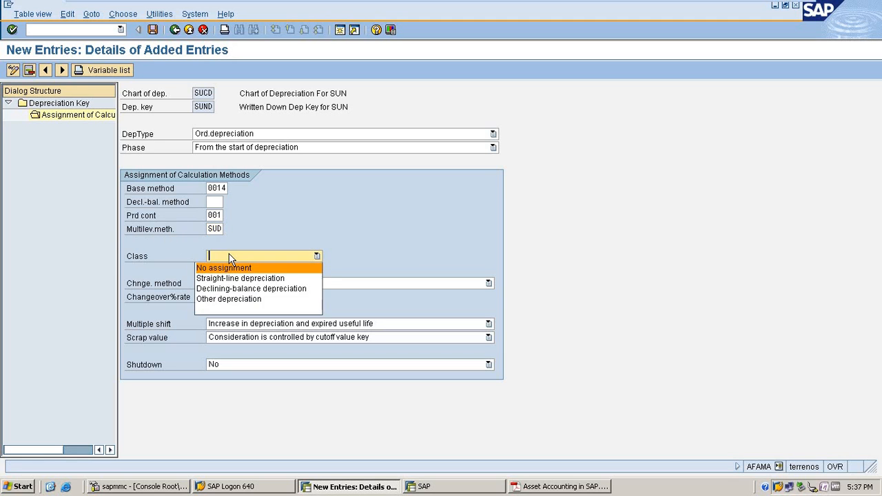
pyautogui.click(233, 289)
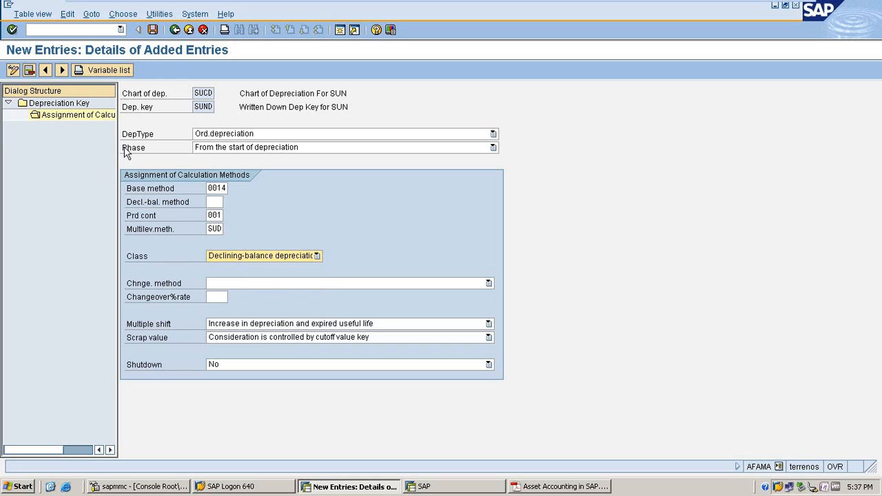
# Step: Save the SUND calculation method assignment and return to the depreciation key's details
pyautogui.click(154, 30)
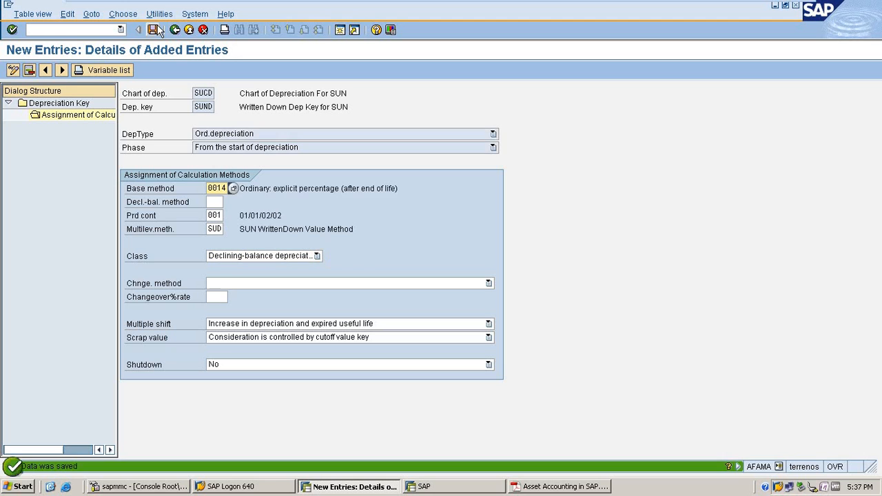
pyautogui.click(154, 31)
pyautogui.click(174, 31)
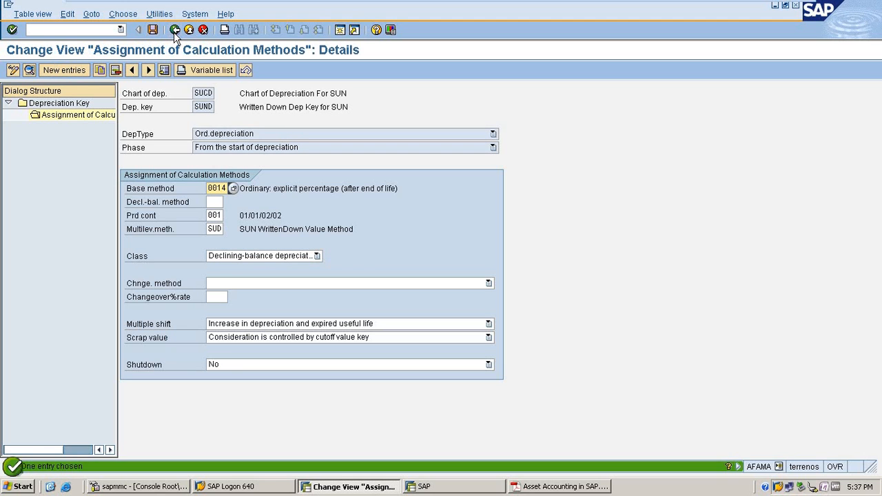
pyautogui.click(174, 31)
pyautogui.click(174, 31)
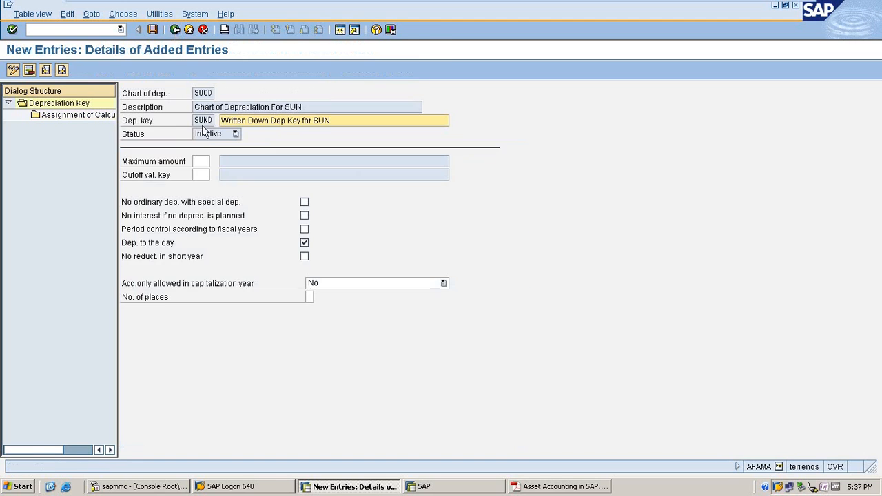
# Step: Return to the depreciation key overview, activate key SUND and save
pyautogui.click(175, 30)
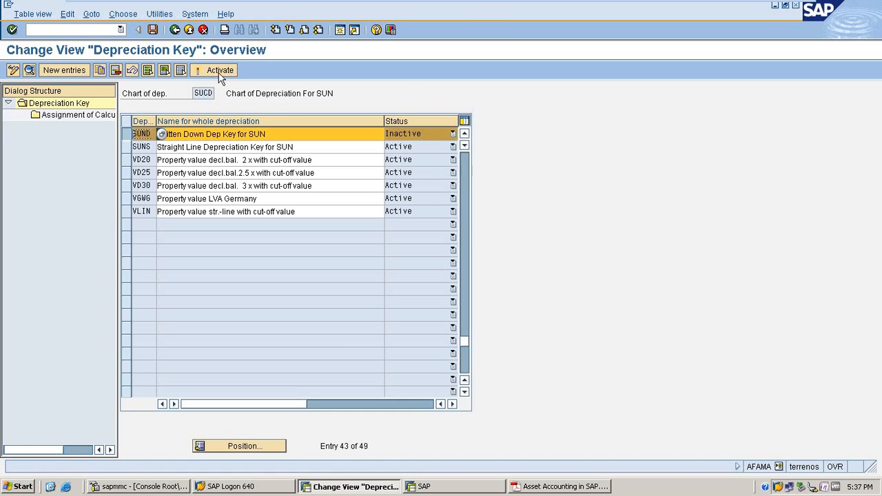
pyautogui.click(220, 70)
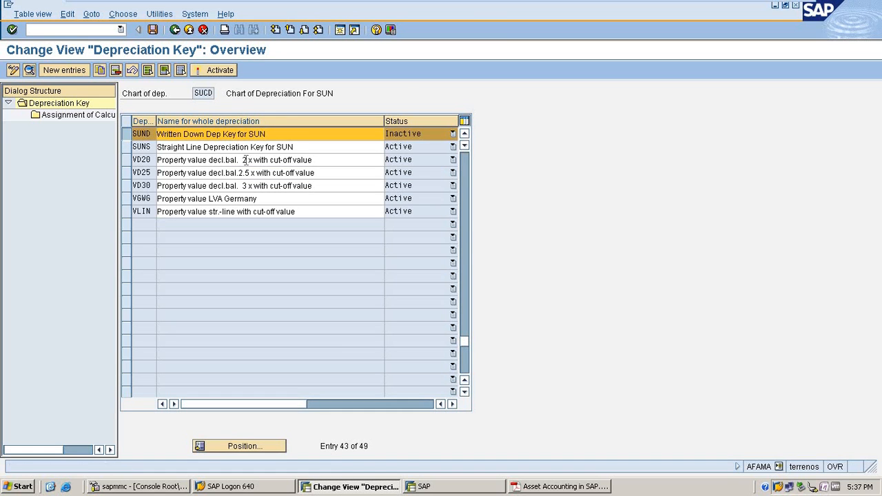
pyautogui.click(154, 29)
# Step: Switch to the Asset Accounting PDF in Adobe Reader and review the guide from Define base Method to Asset Master Record
pyautogui.click(582, 490)
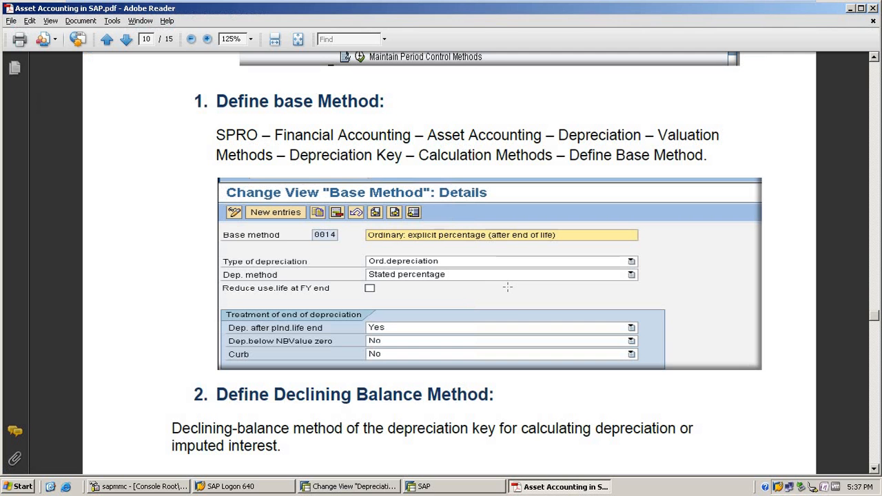
pyautogui.scroll(-4, 513, 280)
pyautogui.scroll(-5, 513, 279)
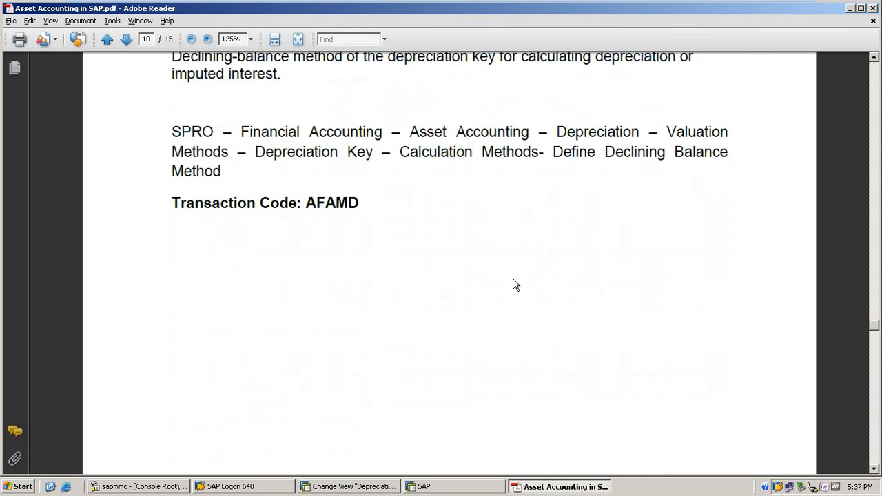
pyautogui.scroll(-4, 413, 228)
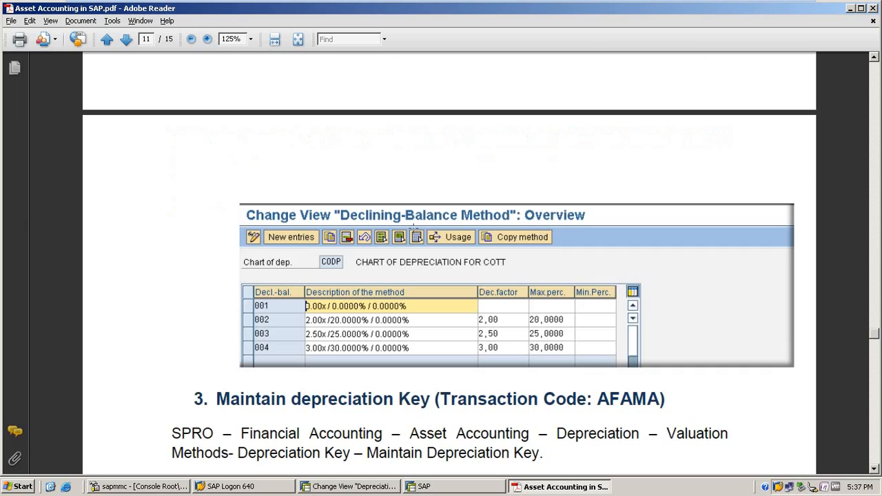
pyautogui.scroll(-5, 562, 306)
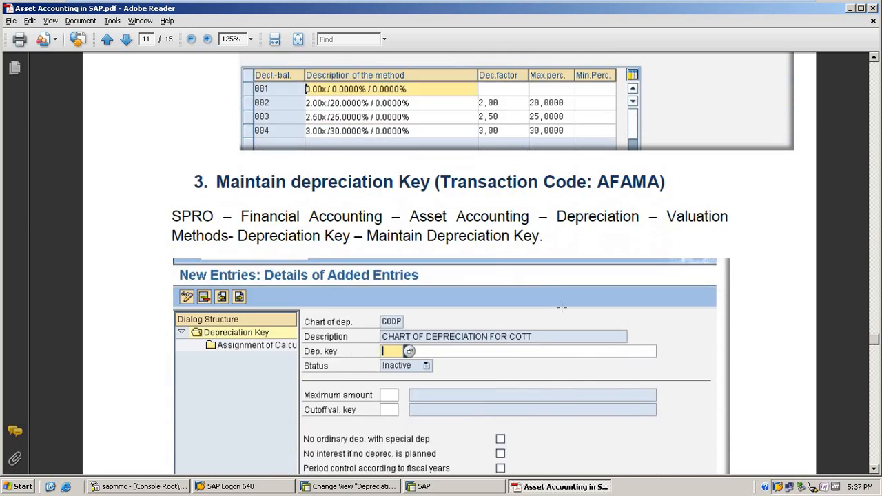
pyautogui.scroll(-3, 562, 306)
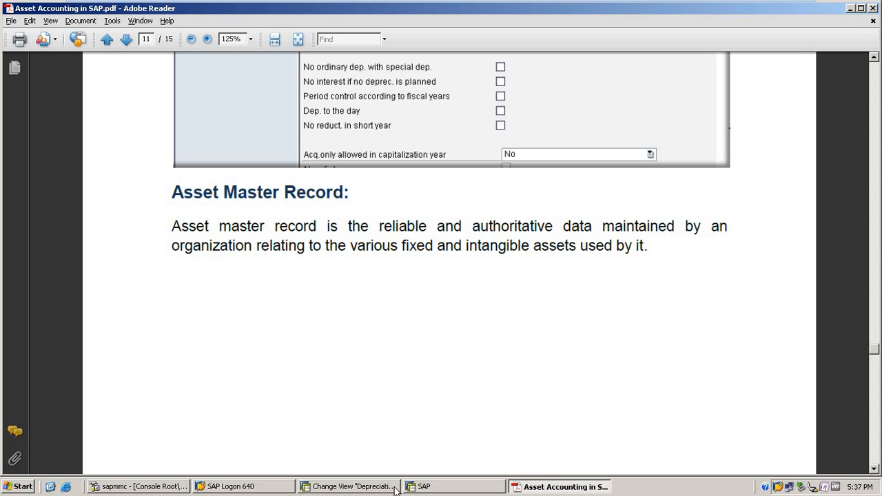
# Step: Switch back to SAP and leave the depreciation key maintenance transaction
pyautogui.click(372, 490)
pyautogui.click(90, 29)
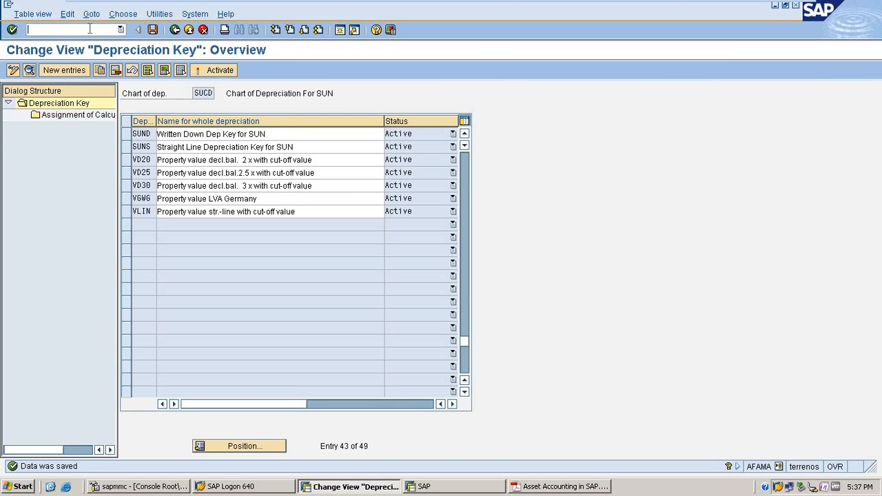
pyautogui.write('/n')
pyautogui.press('Return')
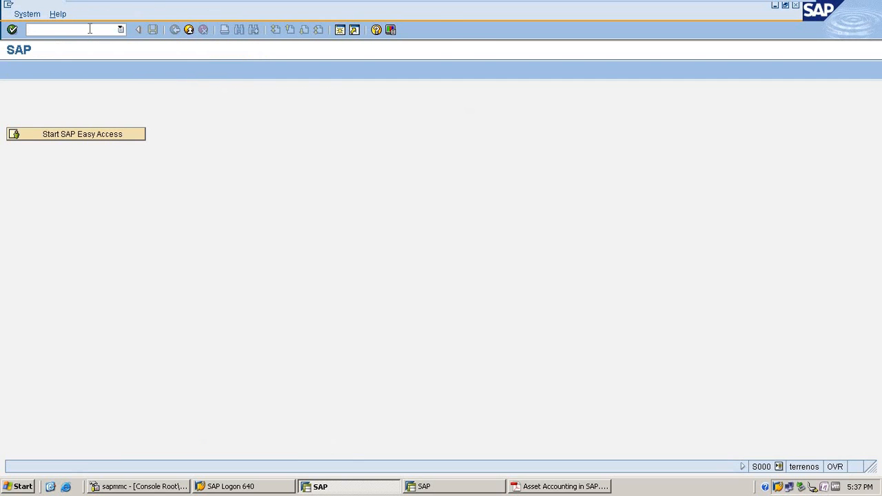
# Step: Switch to the PDF guide and read the asset creation section for its menu path and transaction code
pyautogui.click(559, 487)
pyautogui.scroll(-1, 433, 263)
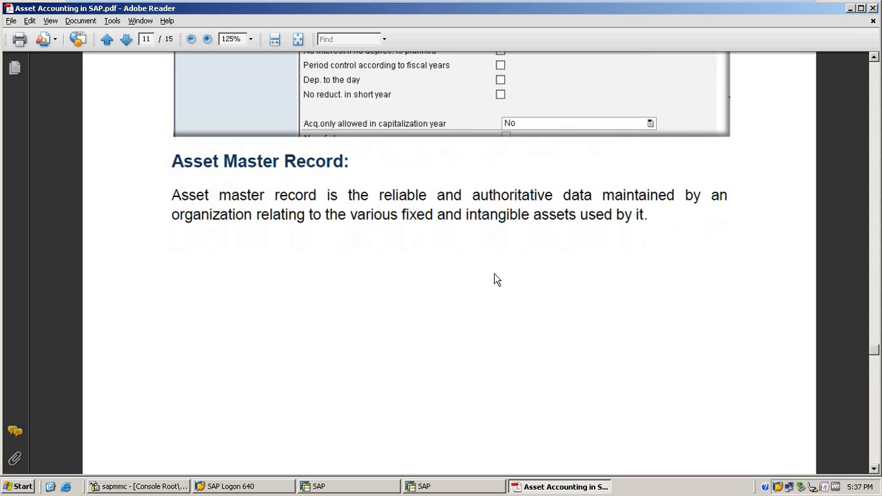
pyautogui.scroll(-4, 497, 279)
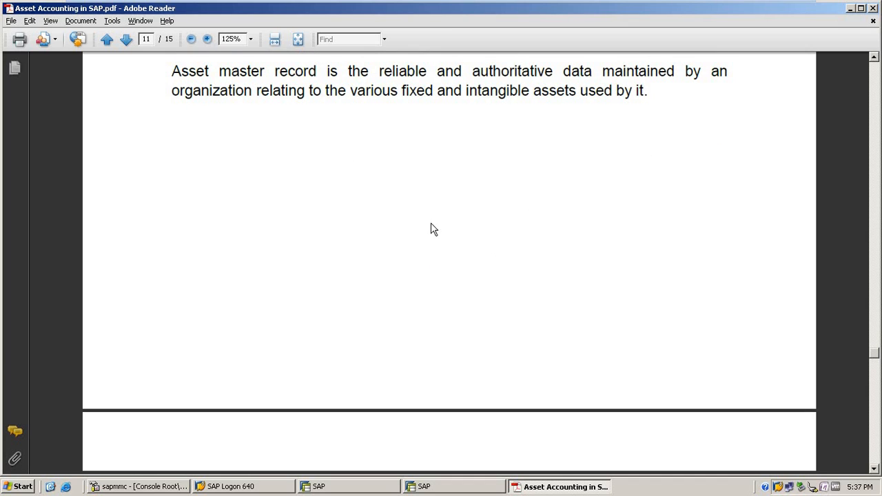
pyautogui.scroll(-10, 490, 282)
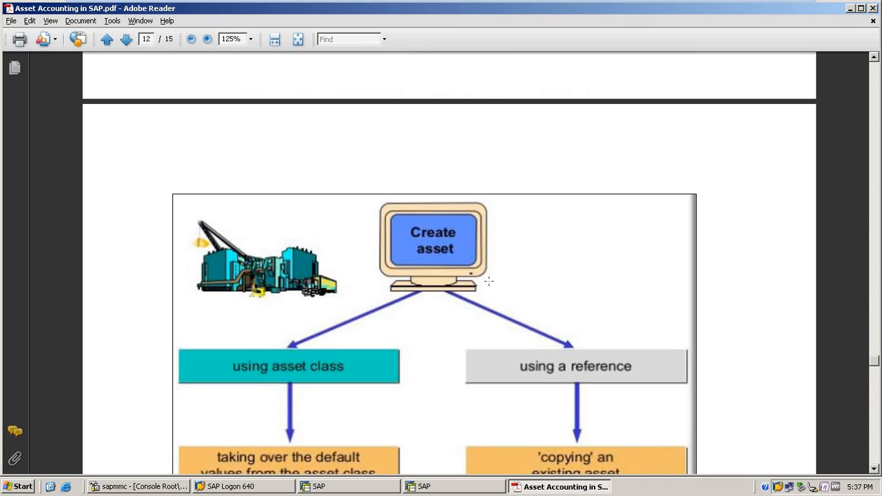
pyautogui.scroll(-4, 646, 253)
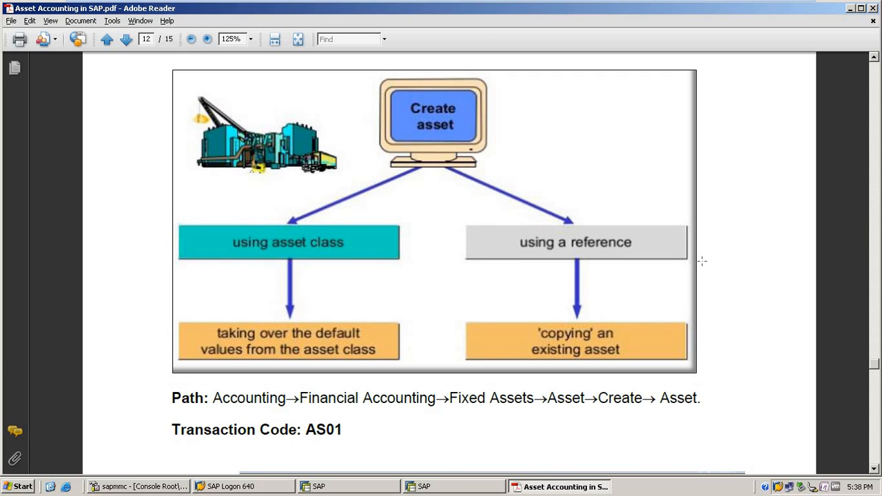
pyautogui.scroll(1, 702, 261)
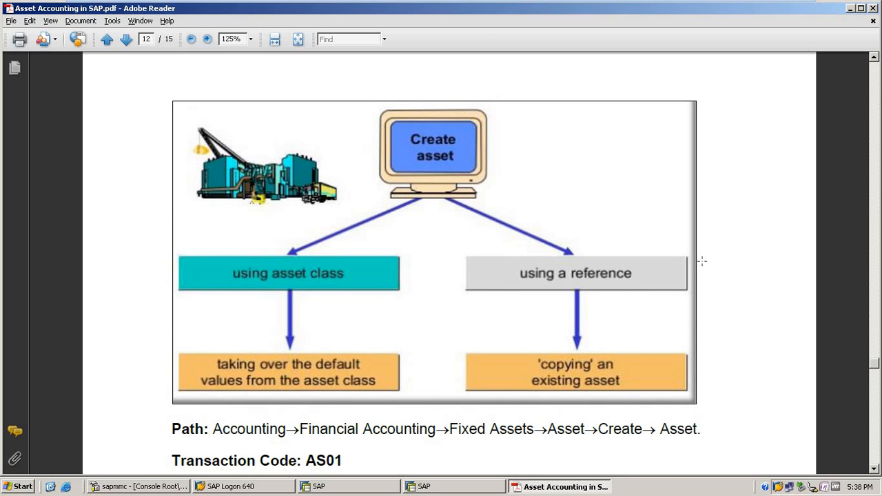
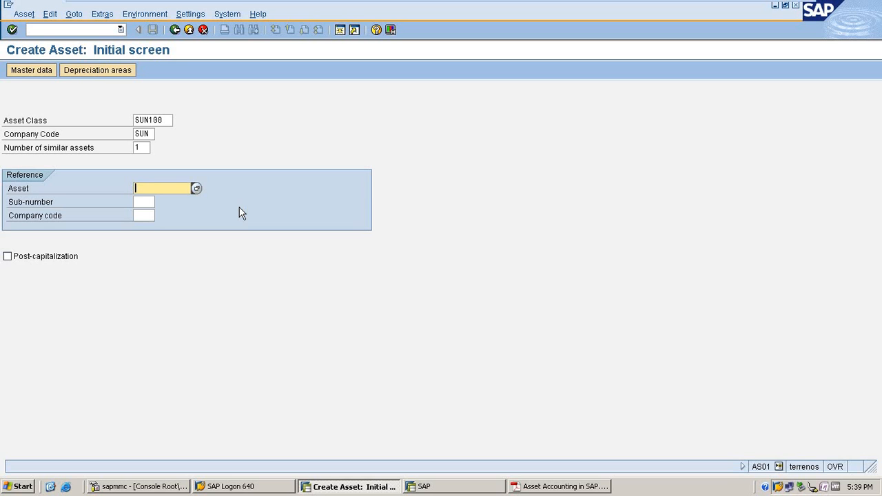
# Step: Open the master data for a new SUN100 asset, describe it as "Sun Land" and set its capitalization date to 09.04.2017
pyautogui.press('Return')
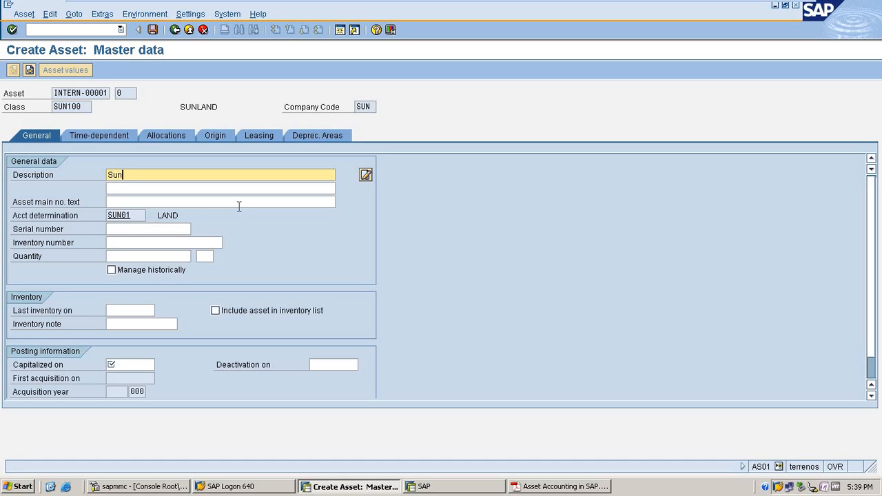
pyautogui.write('Sun Land')
pyautogui.click(138, 364)
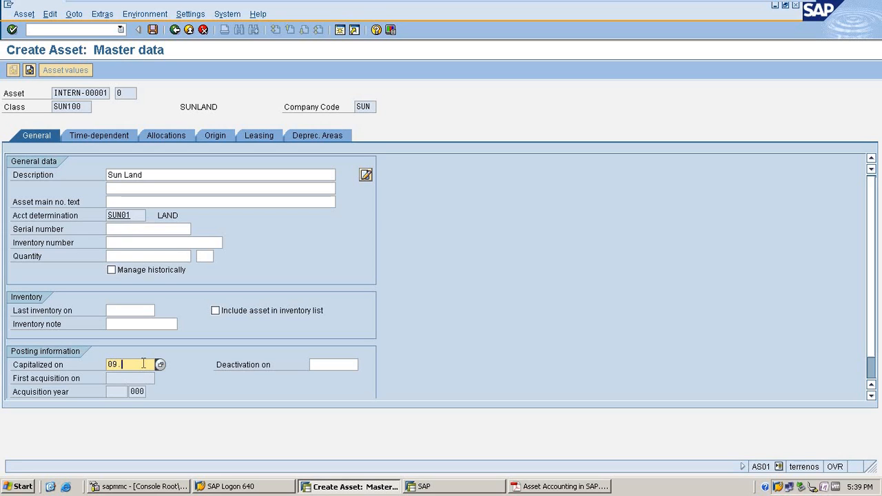
pyautogui.write('09.04.2017')
pyautogui.press('Tab')
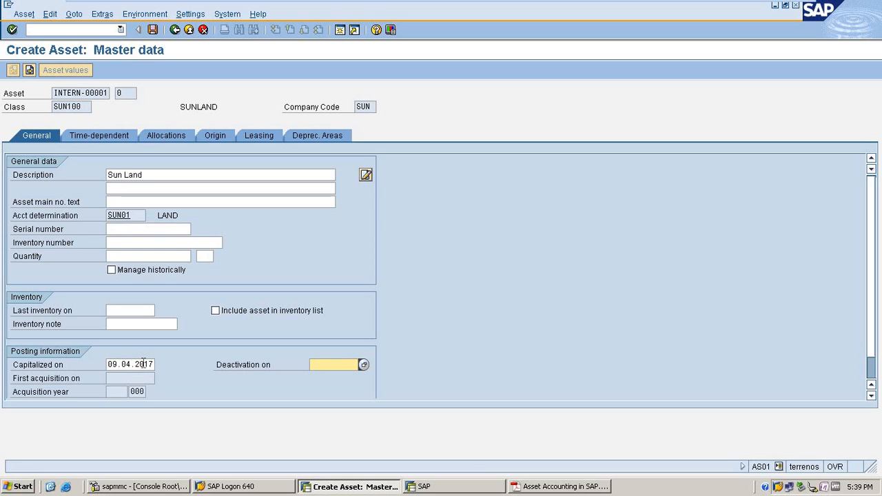
pyautogui.click(142, 364)
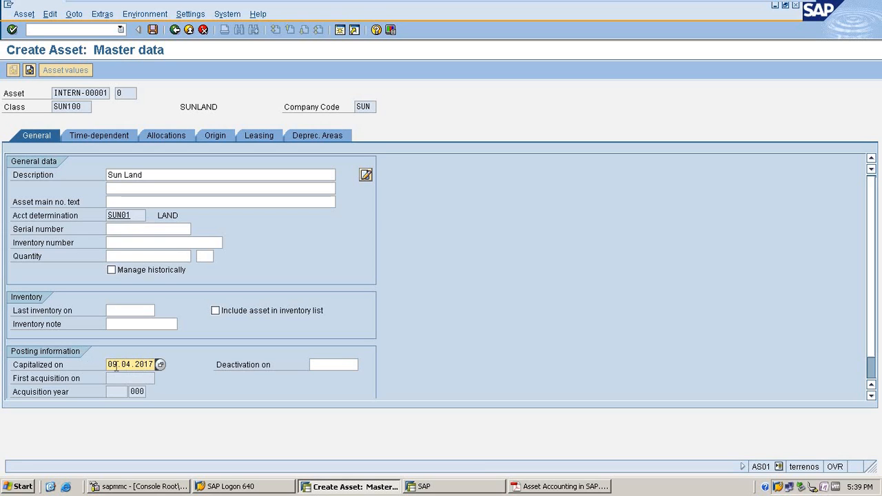
pyautogui.moveTo(109, 365); pyautogui.dragTo(154, 365)
pyautogui.click(153, 365)
pyautogui.click(337, 365)
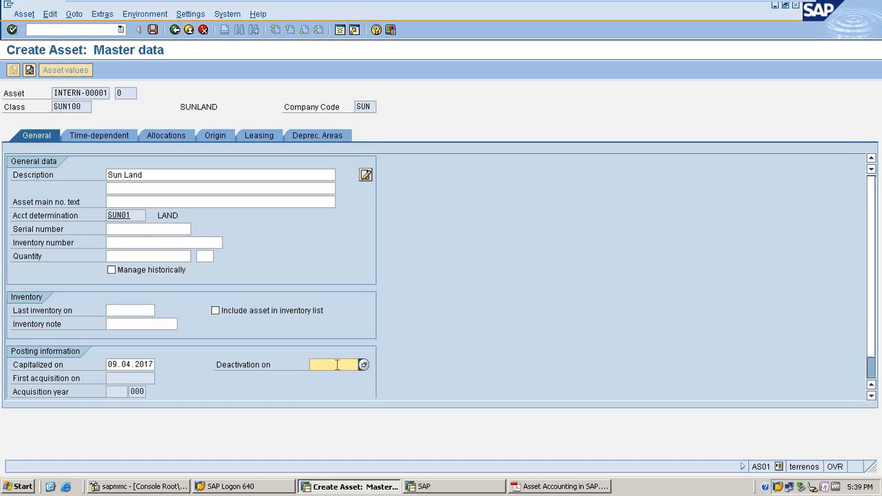
# Step: Assign business area 0002 in the asset's time-dependent data
pyautogui.click(110, 135)
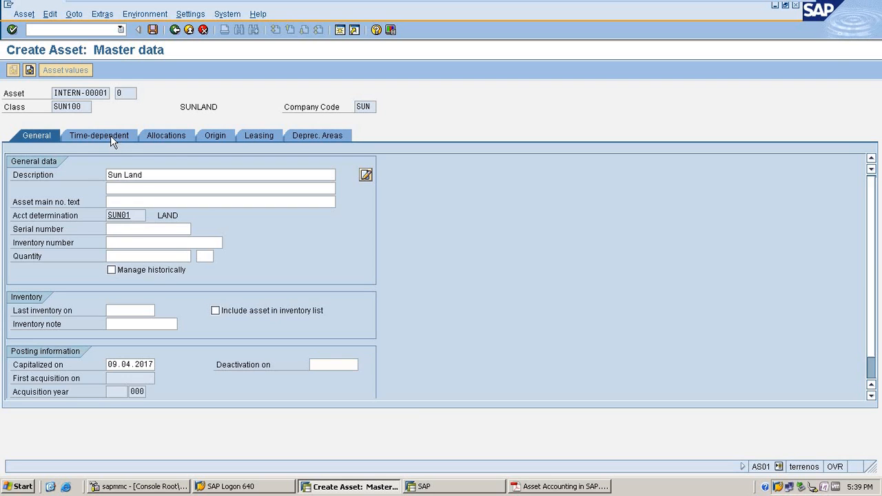
pyautogui.click(133, 176)
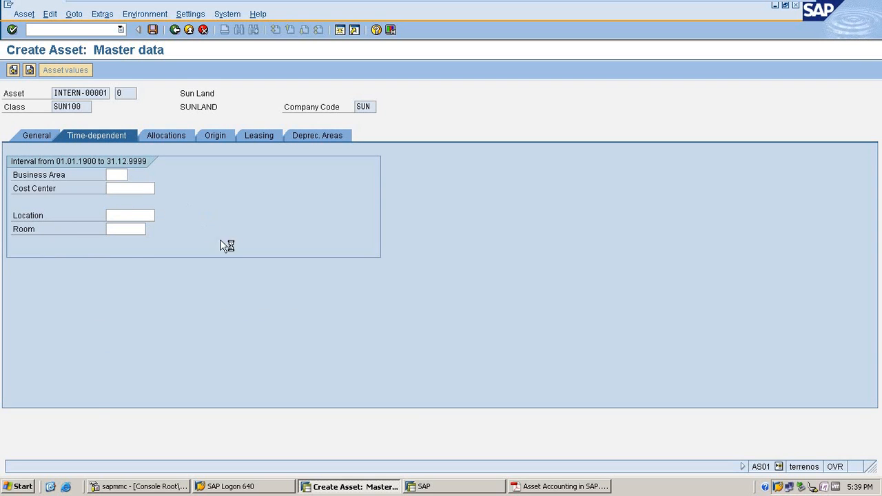
pyautogui.doubleClick(149, 189)
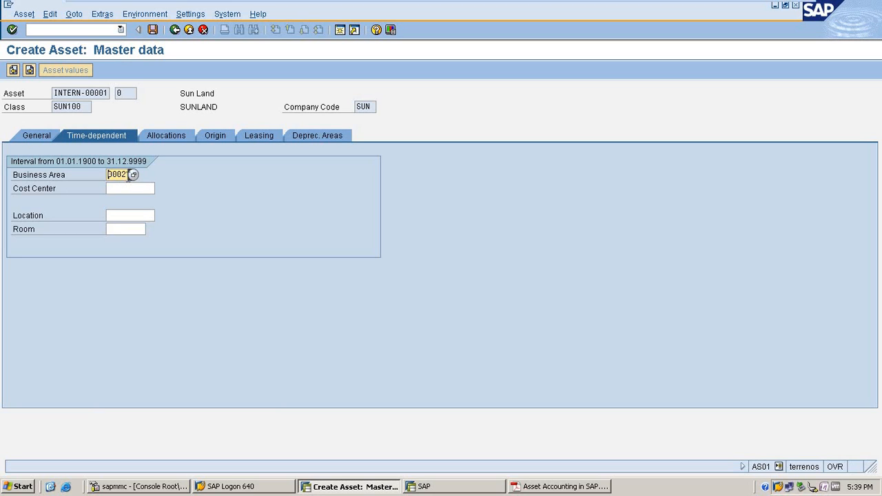
pyautogui.click(121, 175)
pyautogui.click(126, 189)
pyautogui.click(123, 219)
pyautogui.press('Tab')
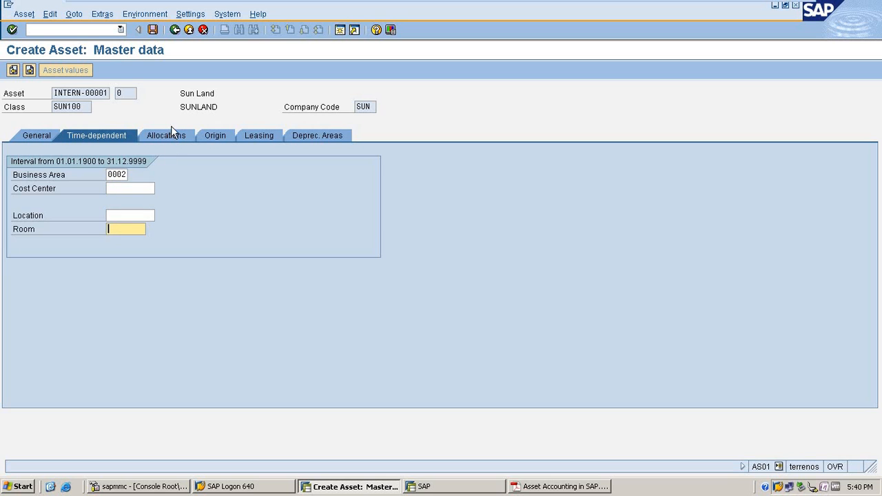
# Step: Assign depreciation key SUNS to the asset's book depreciation area 01
pyautogui.click(172, 136)
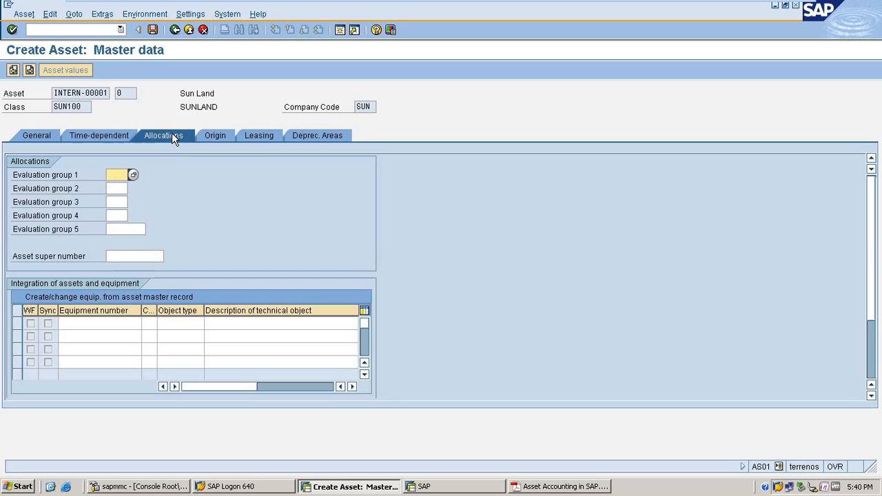
pyautogui.click(214, 134)
pyautogui.click(314, 135)
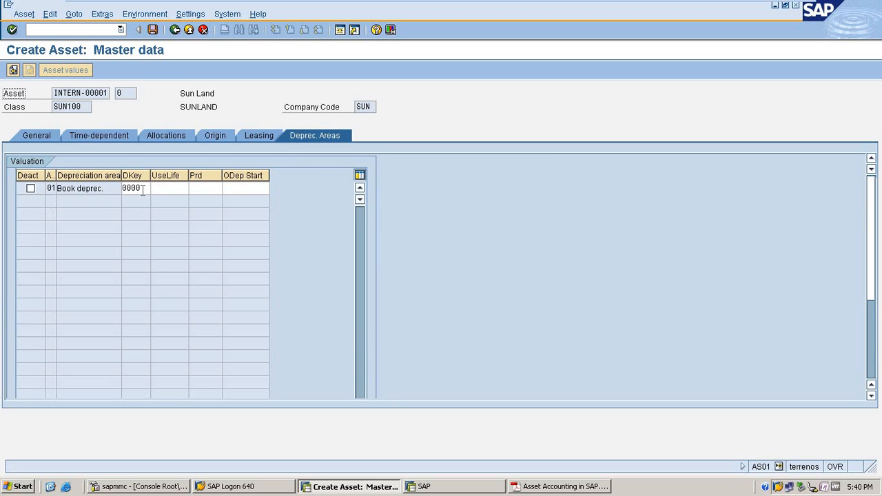
pyautogui.click(145, 190)
pyautogui.click(156, 189)
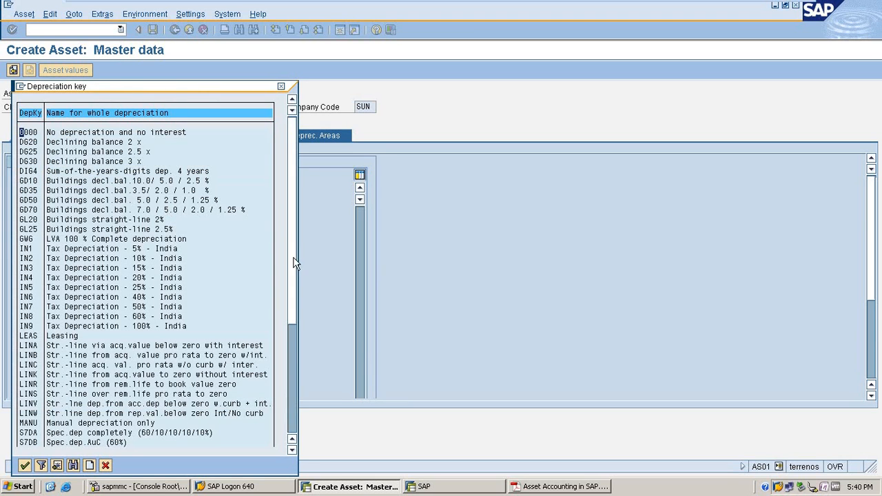
pyautogui.scroll(-6, 275, 351)
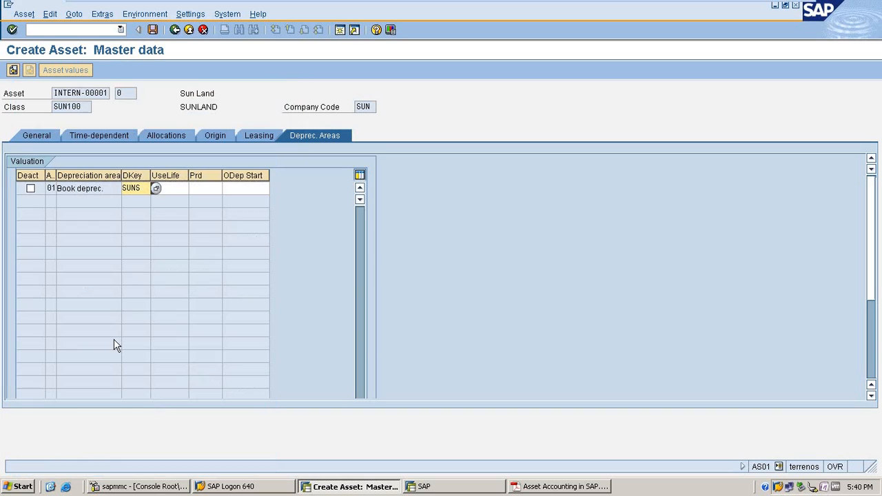
pyautogui.doubleClick(80, 384)
# Step: Set the book depreciation area's useful life to 10 years and 4 periods
pyautogui.click(171, 189)
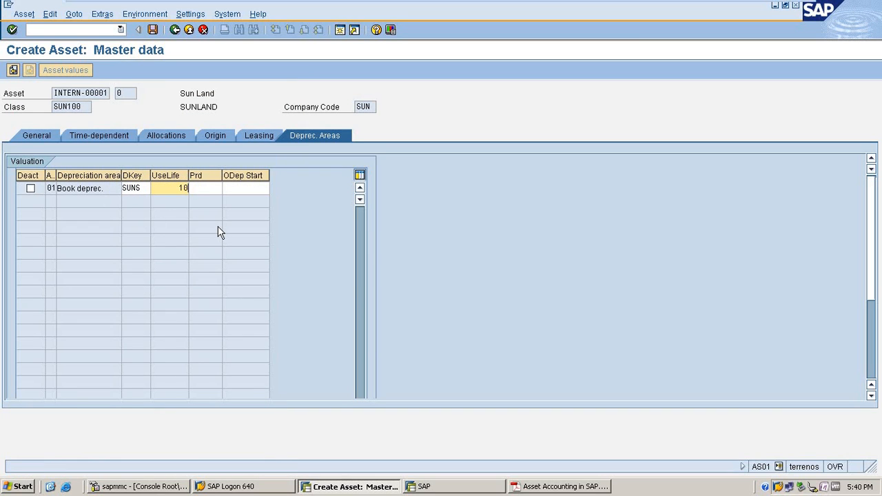
pyautogui.click(211, 187)
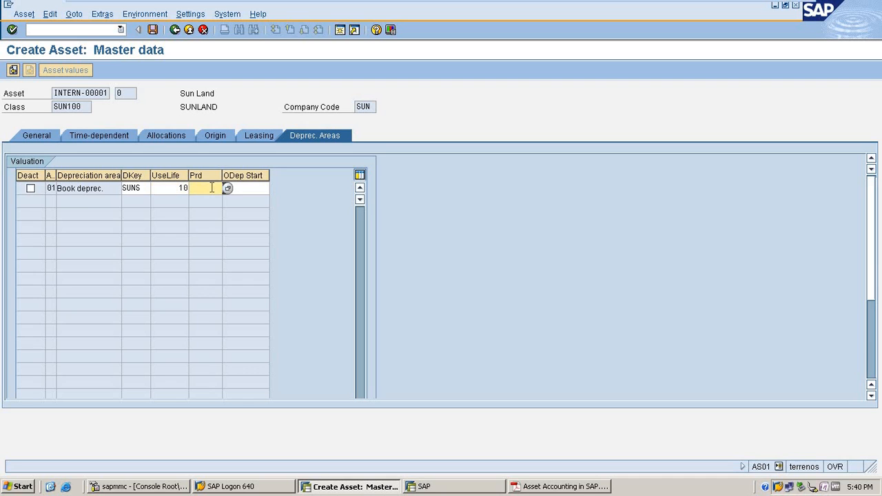
pyautogui.click(228, 189)
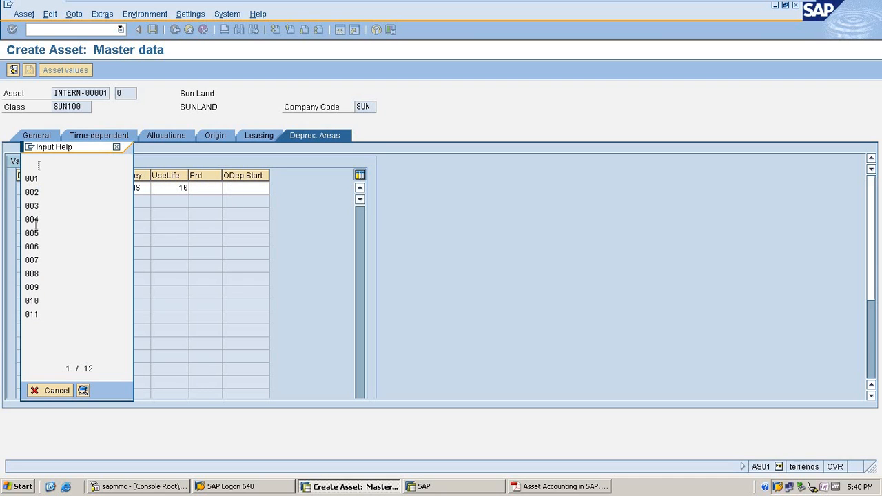
pyautogui.doubleClick(34, 219)
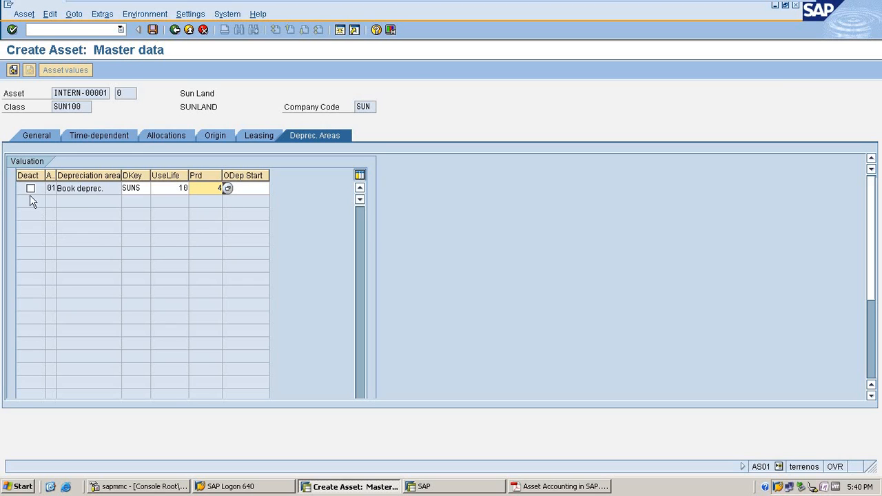
# Step: Widen the deactivation column, leave the book depreciation area's deactivation option cleared and save the asset
pyautogui.moveTo(46, 180); pyautogui.dragTo(63, 210)
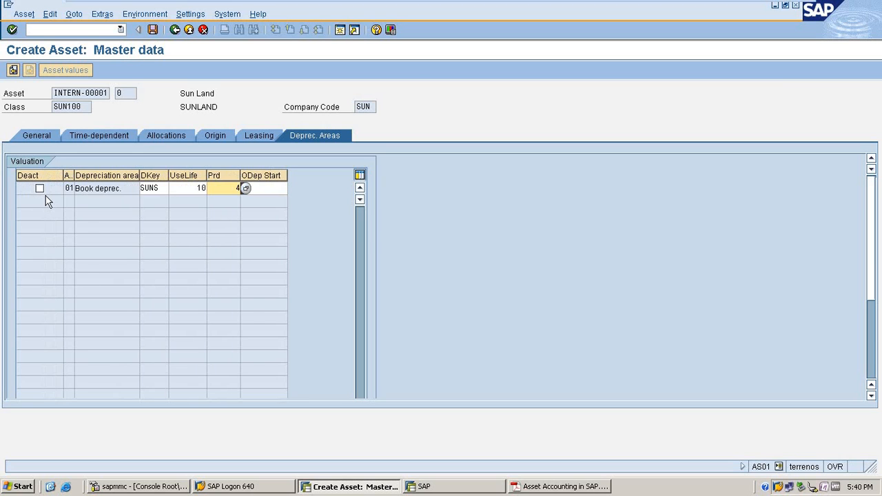
pyautogui.click(40, 188)
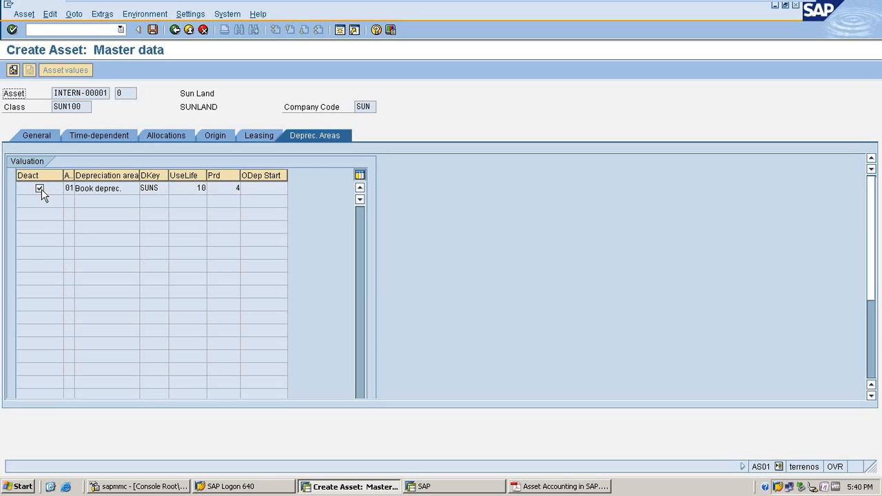
pyautogui.click(180, 188)
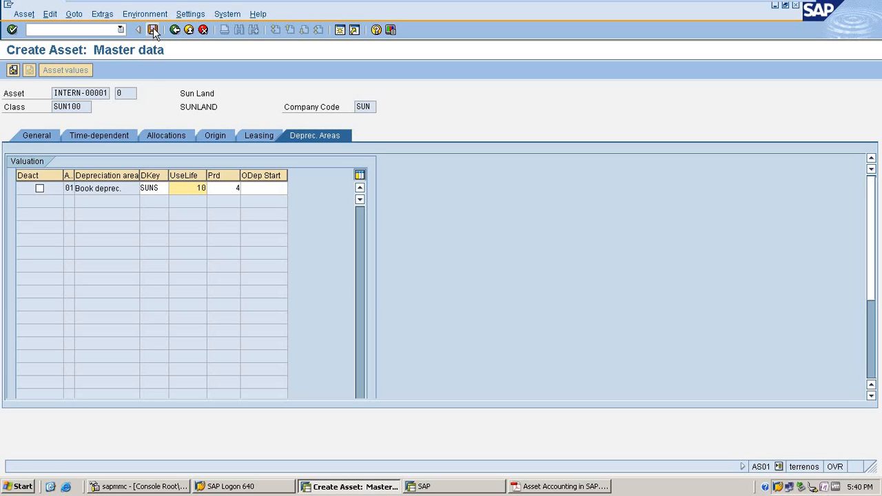
pyautogui.click(153, 27)
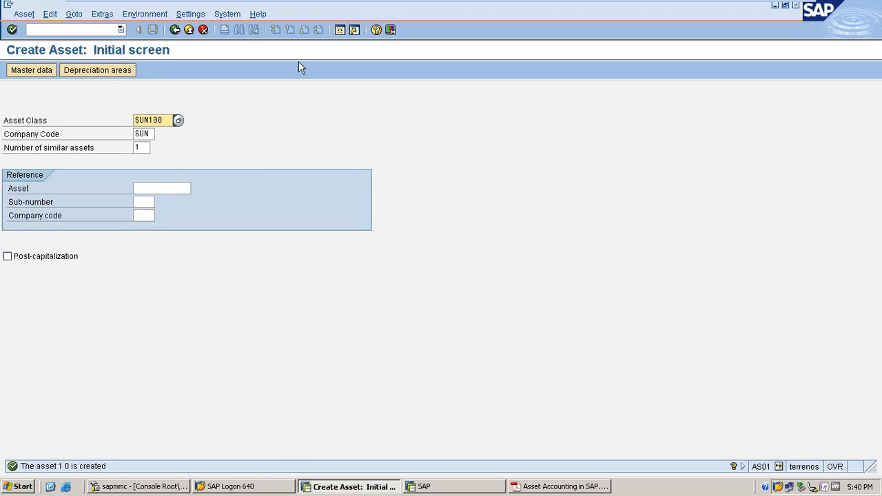
# Step: Switch to the PDF guide in Adobe Reader and read the Asset Sub master Record section for its transaction code
pyautogui.click(560, 487)
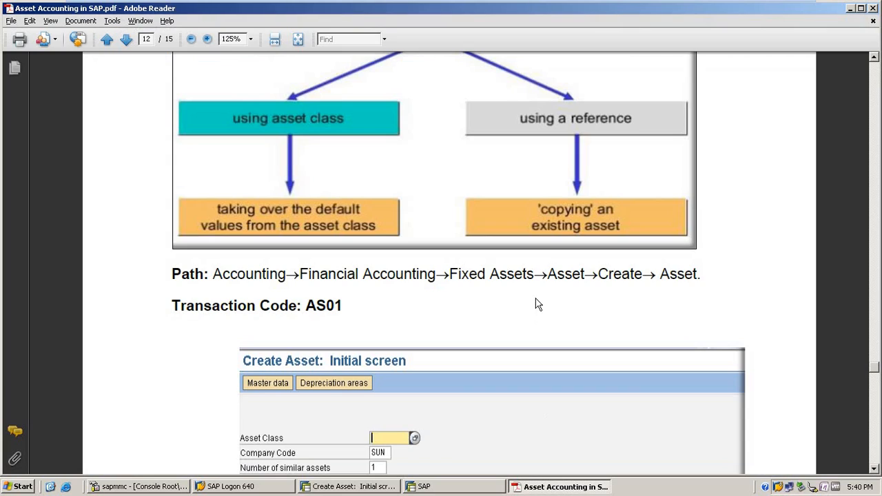
pyautogui.scroll(-10, 535, 298)
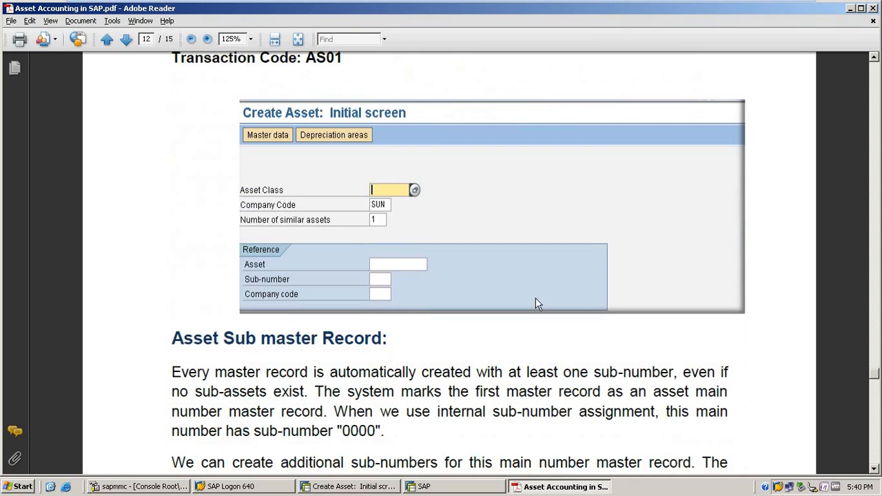
pyautogui.scroll(-5, 535, 298)
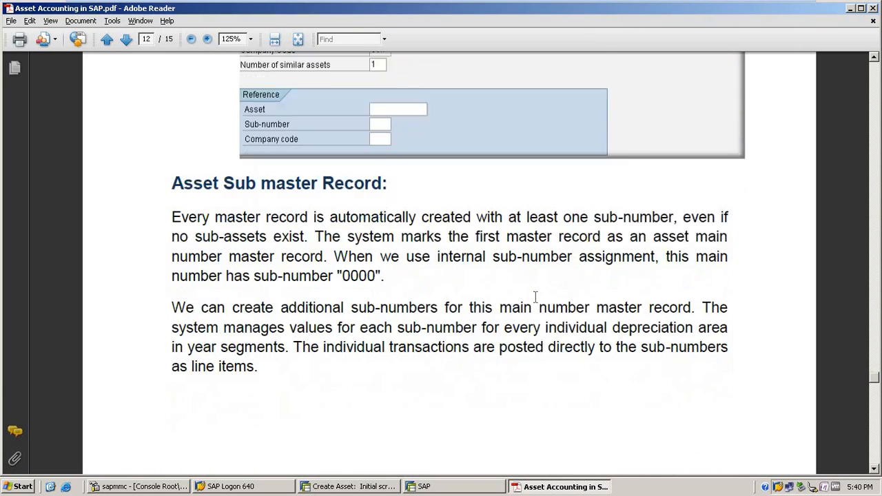
pyautogui.scroll(-4, 536, 298)
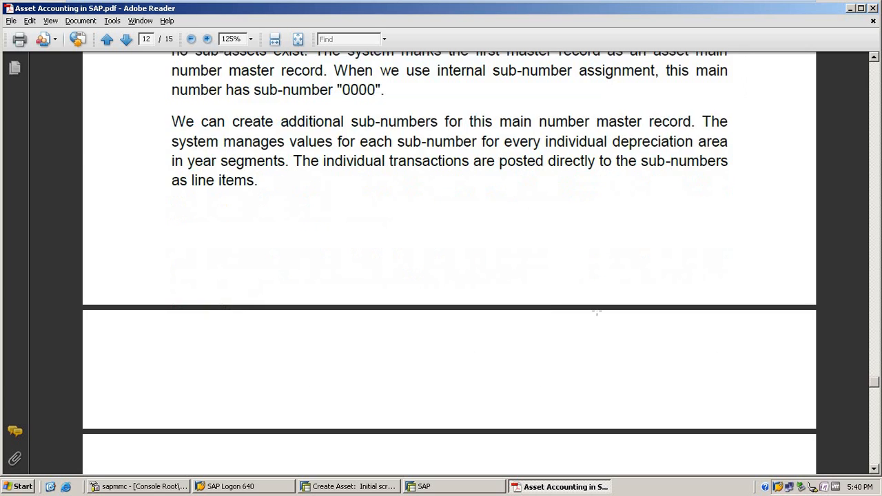
pyautogui.scroll(-5, 597, 312)
pyautogui.scroll(-3, 490, 270)
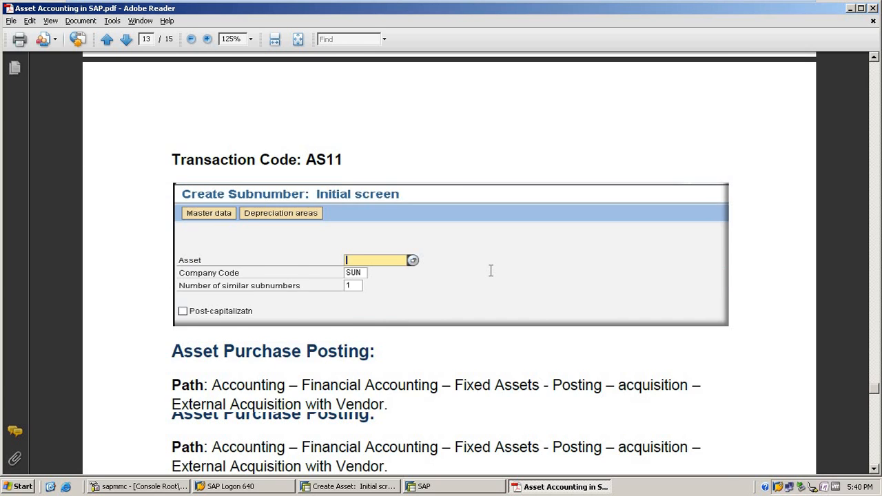
pyautogui.scroll(-2, 491, 271)
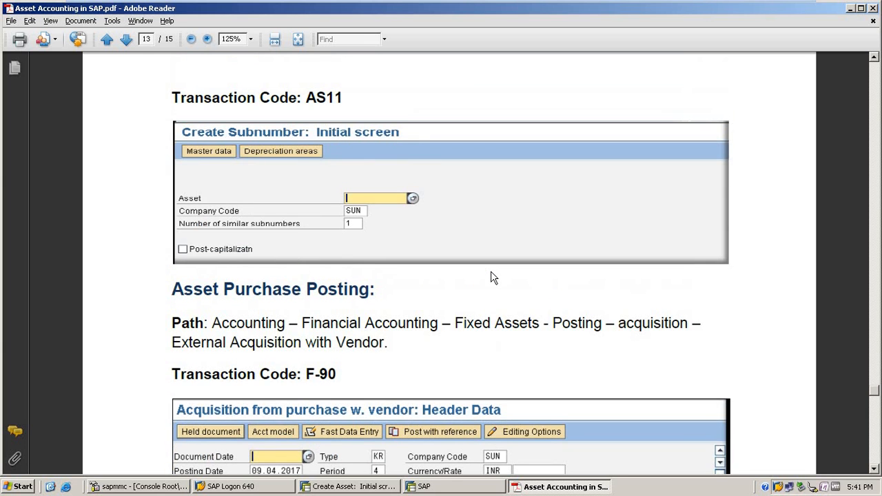
pyautogui.hotkey('alt', 'Tab')
pyautogui.hotkey('alt', 'Tab')
pyautogui.scroll(9, 280, 183)
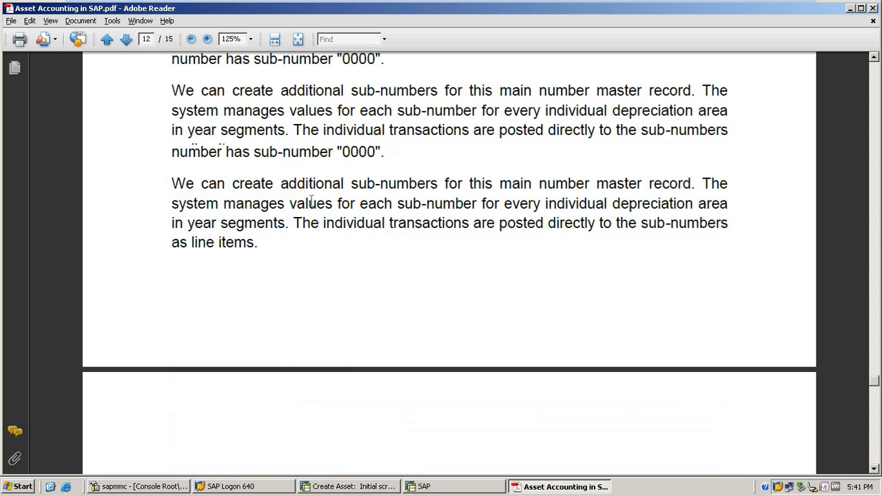
# Step: Switch back to SAP, run transaction AS11 and start a subnumber for asset 1 in company code SUN
pyautogui.hotkey('alt', 'Tab')
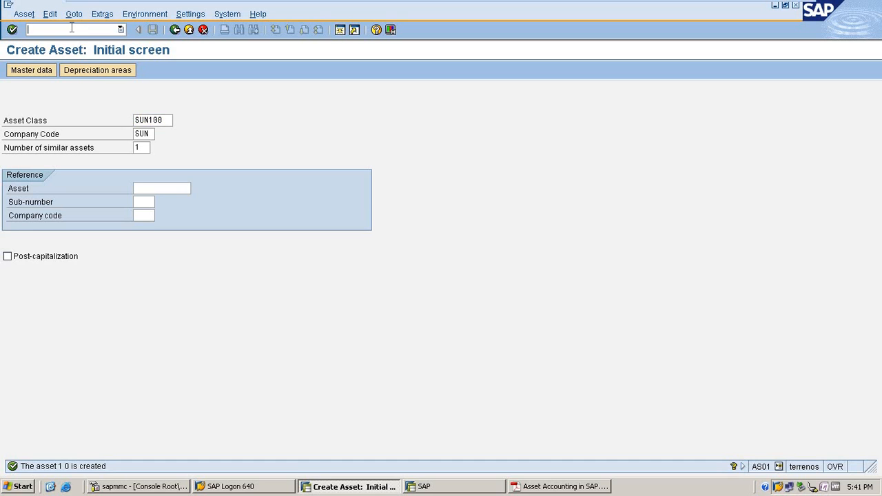
pyautogui.click(72, 28)
pyautogui.write('/n')
pyautogui.press('Return')
pyautogui.write('as11')
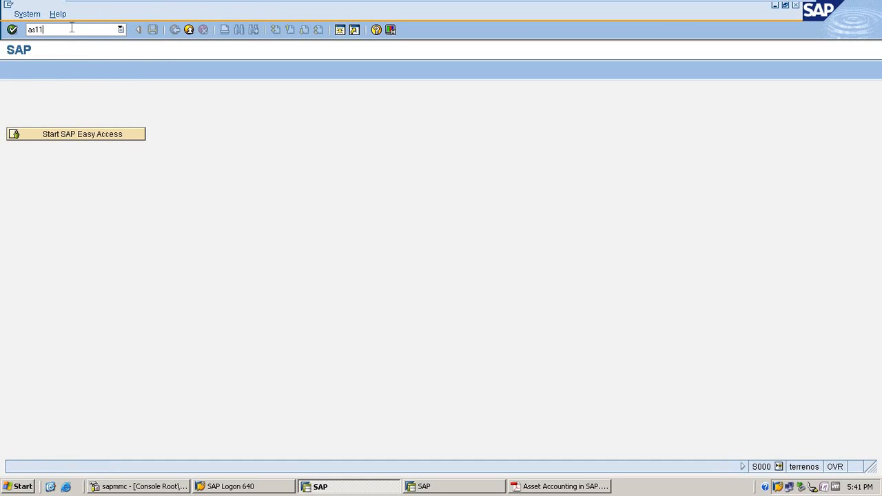
pyautogui.press('Return')
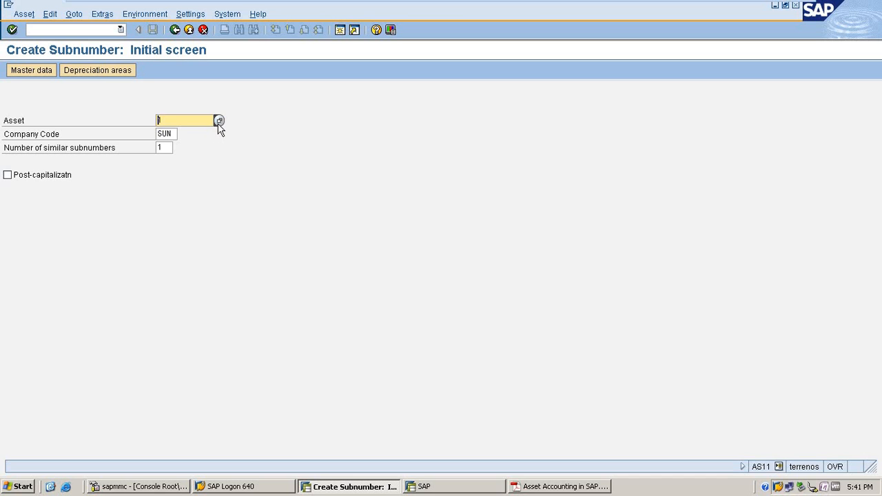
pyautogui.write('1')
pyautogui.press('Return')
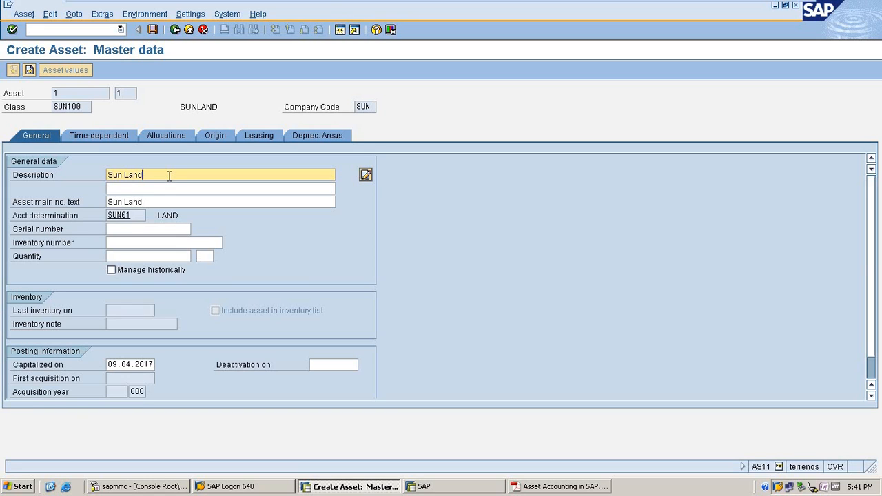
# Step: Change the sub-asset's description to "Sun Sub Land" and open its time-dependent data
pyautogui.press('BackSpace')
pyautogui.press('BackSpace')
pyautogui.press('BackSpace')
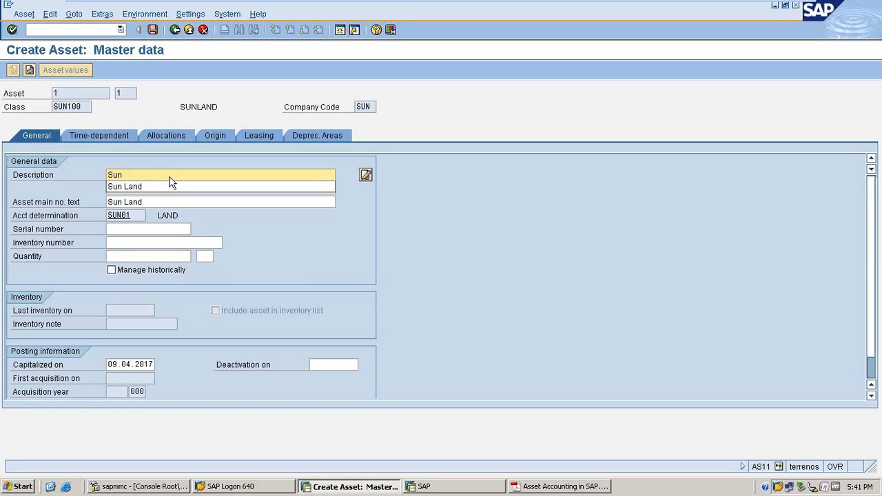
pyautogui.write('Sub La')
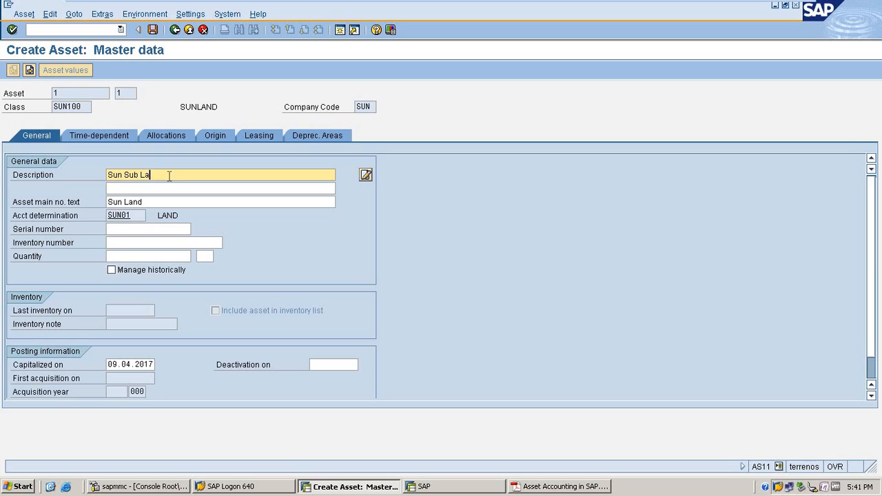
pyautogui.write('nd')
pyautogui.click(111, 131)
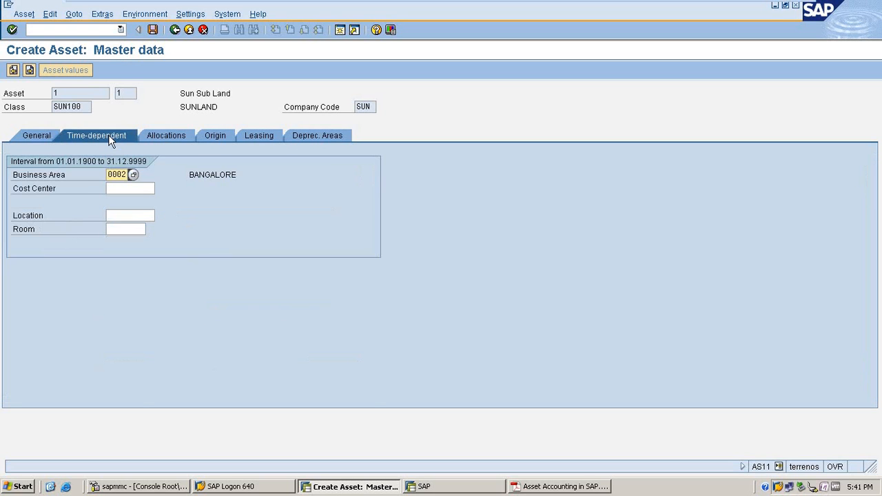
# Step: Review the sub-asset's general, time-dependent and depreciation area data, then save the sub-asset
pyautogui.click(46, 136)
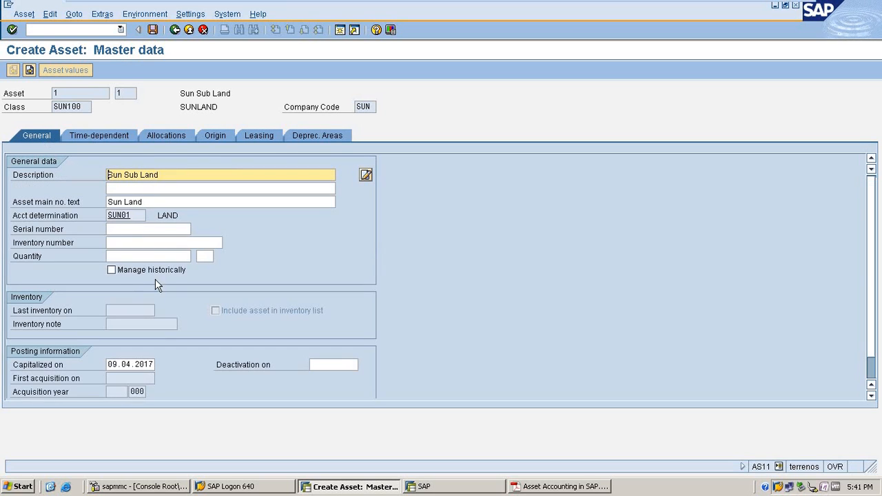
pyautogui.click(99, 135)
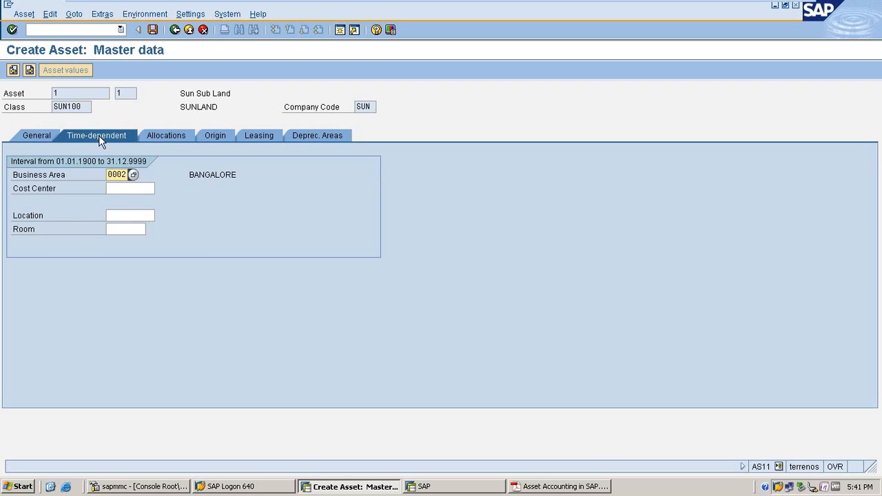
pyautogui.click(134, 178)
pyautogui.press('Escape')
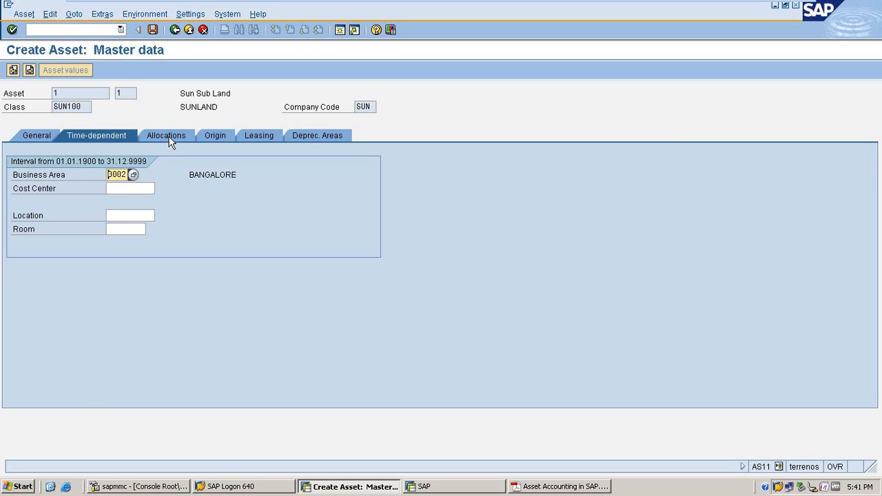
pyautogui.click(168, 136)
pyautogui.click(338, 138)
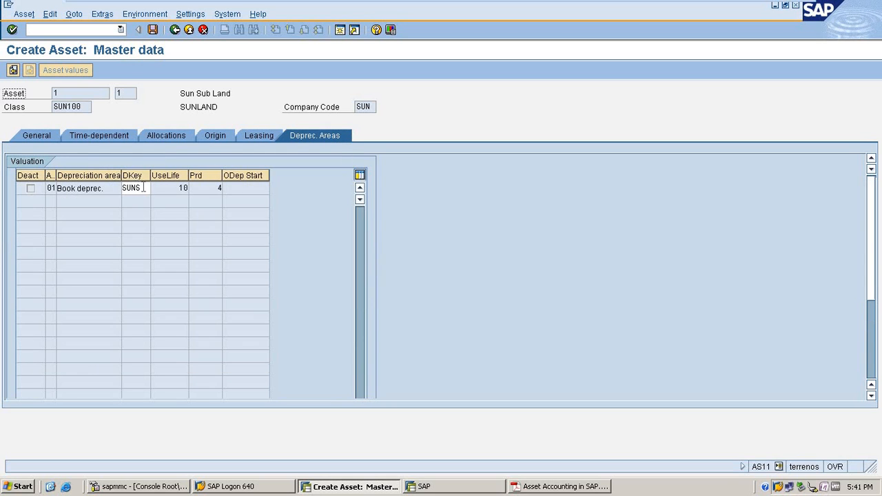
pyautogui.click(143, 188)
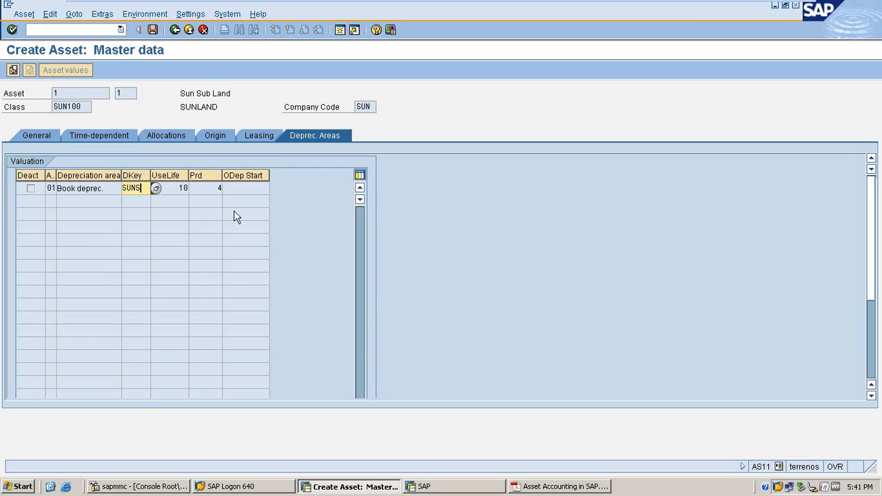
pyautogui.click(153, 30)
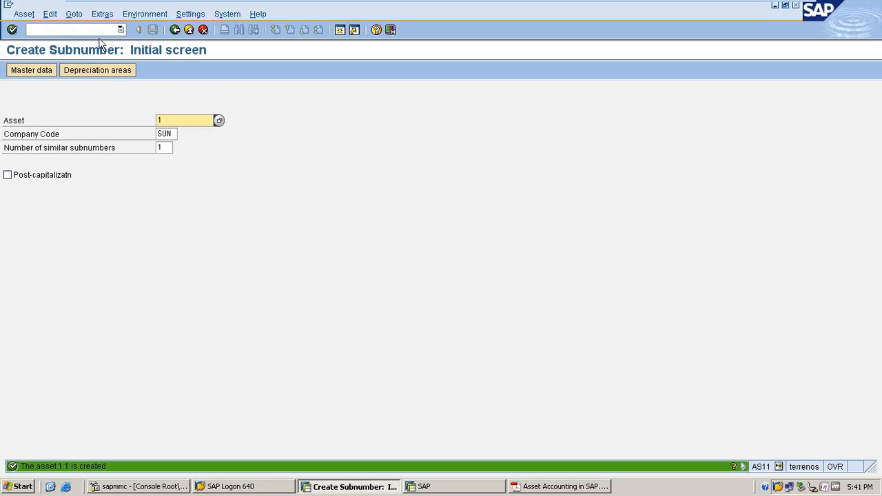
# Step: Leave subnumber creation and run transaction F-90 for asset acquisition from purchase with vendor
pyautogui.click(79, 29)
pyautogui.write('/n')
pyautogui.press('Return')
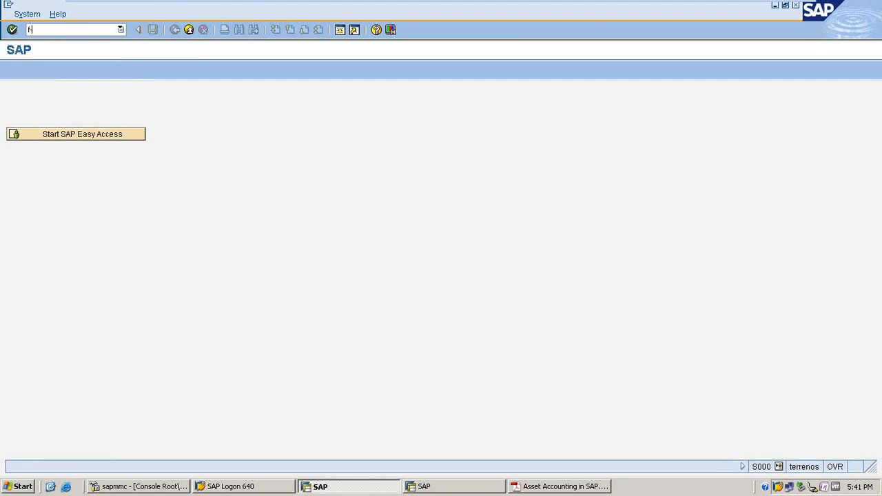
pyautogui.write('f-90')
pyautogui.press('Return')
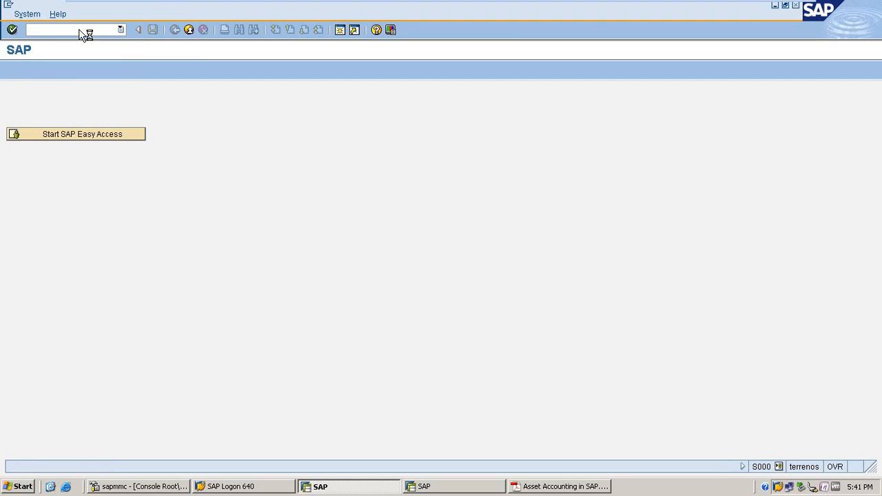
# Step: Enter 09.04.2017 as the acquisition's document date and choose document type AA (Asset posting)
pyautogui.click(122, 97)
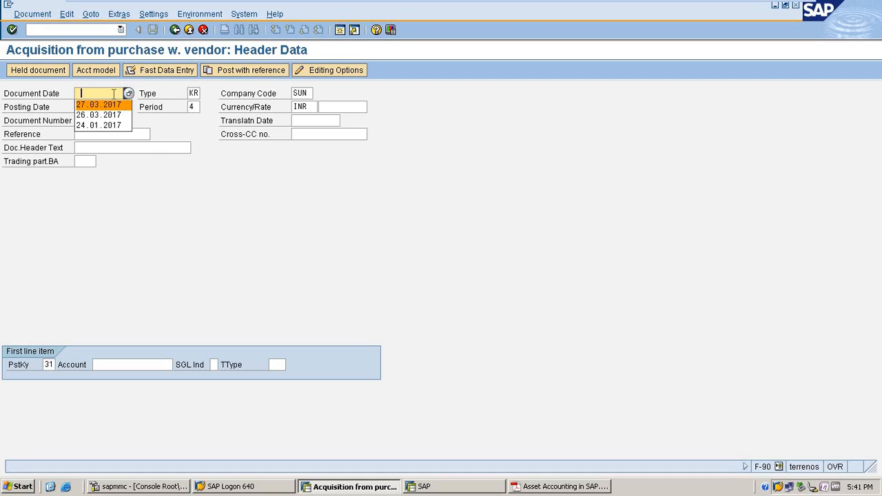
pyautogui.press('Escape')
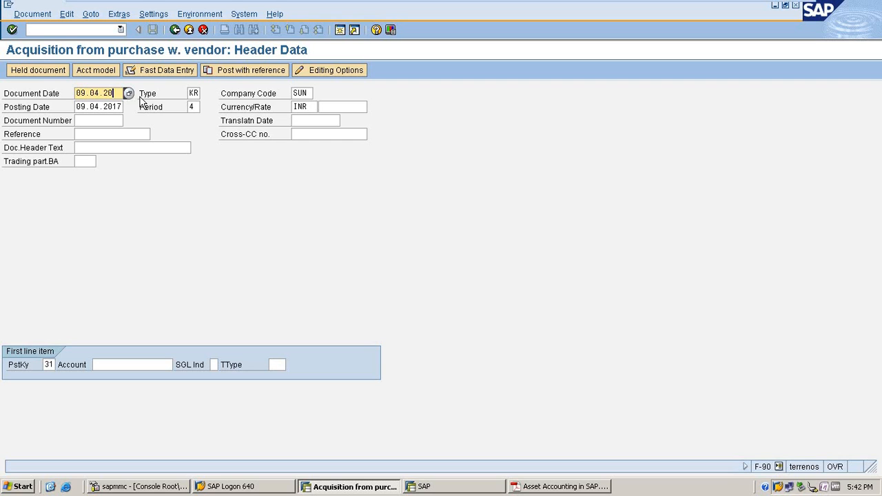
pyautogui.write('17')
pyautogui.press('Tab')
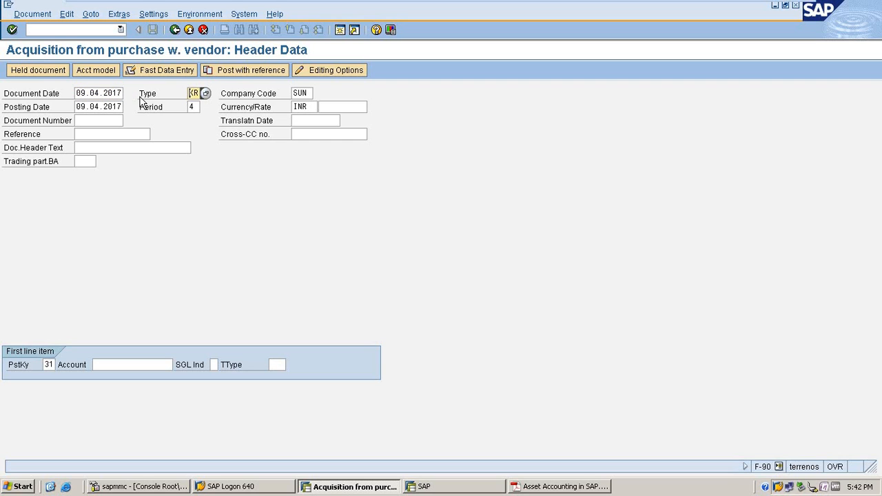
pyautogui.click(208, 93)
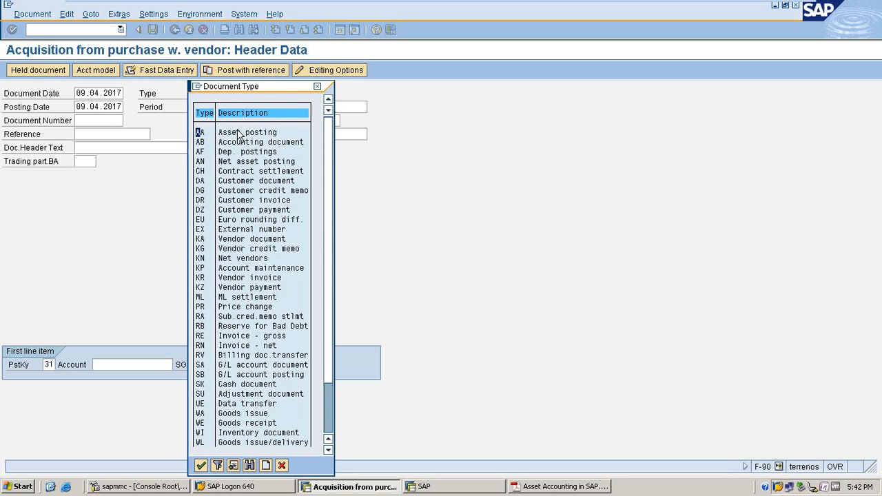
pyautogui.doubleClick(239, 134)
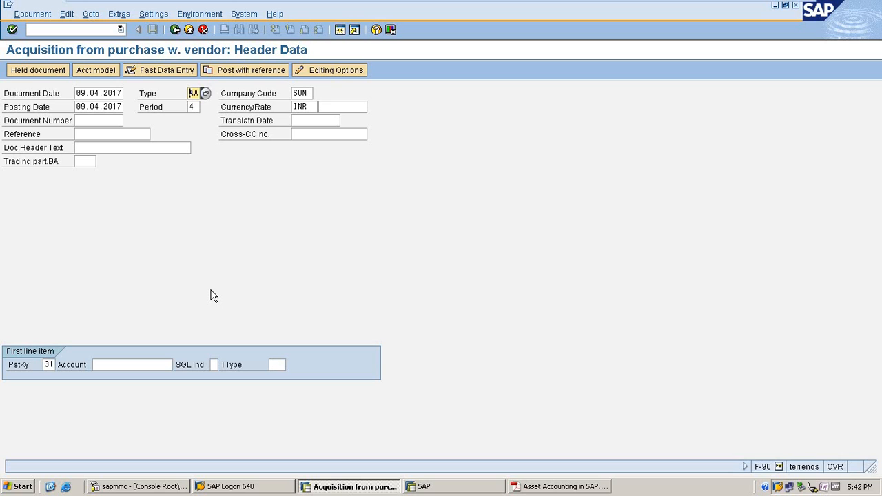
pyautogui.press('Return')
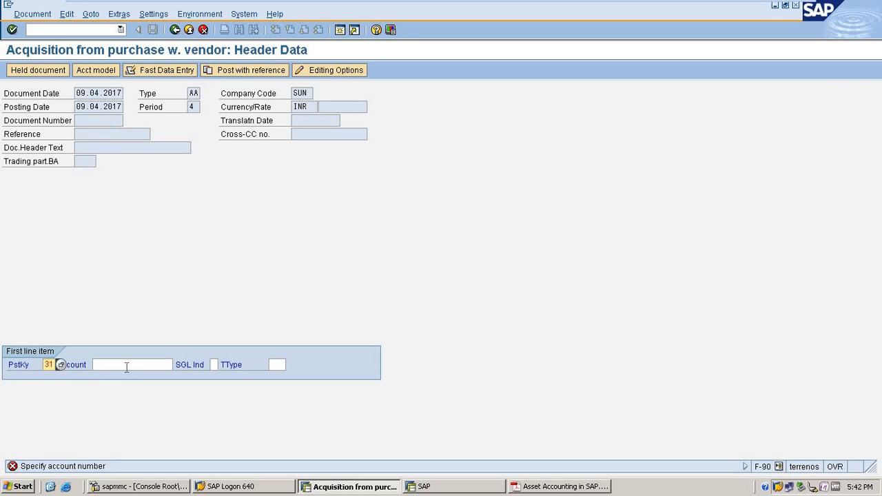
# Step: Search the vendors in country IN for company code SUN and choose DINESH AND CO as the first line item's account
pyautogui.click(126, 367)
pyautogui.click(177, 364)
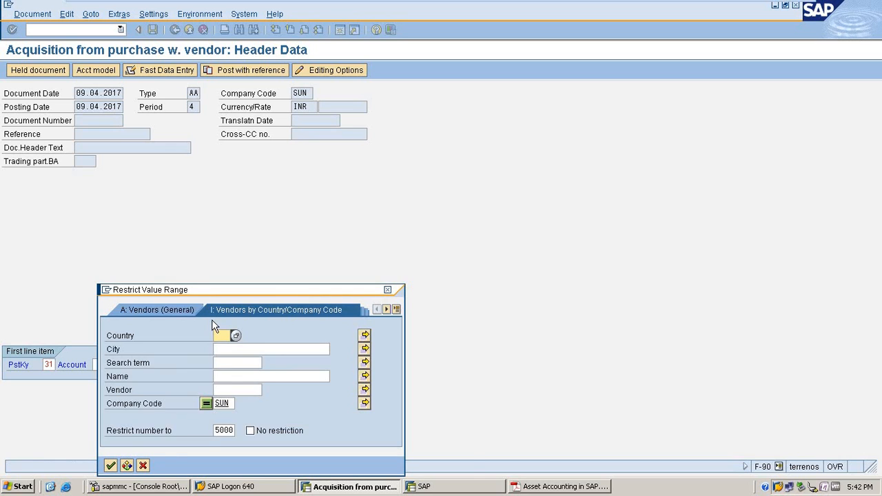
pyautogui.write('IN')
pyautogui.press('Return')
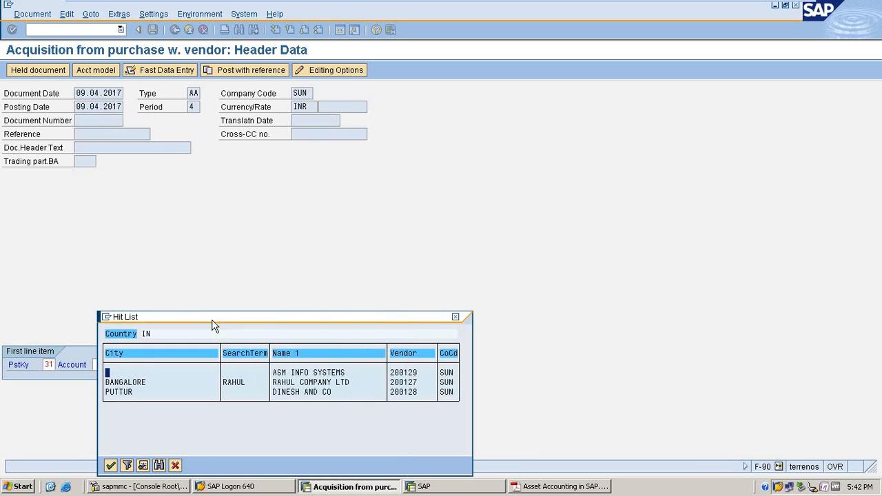
pyautogui.doubleClick(290, 392)
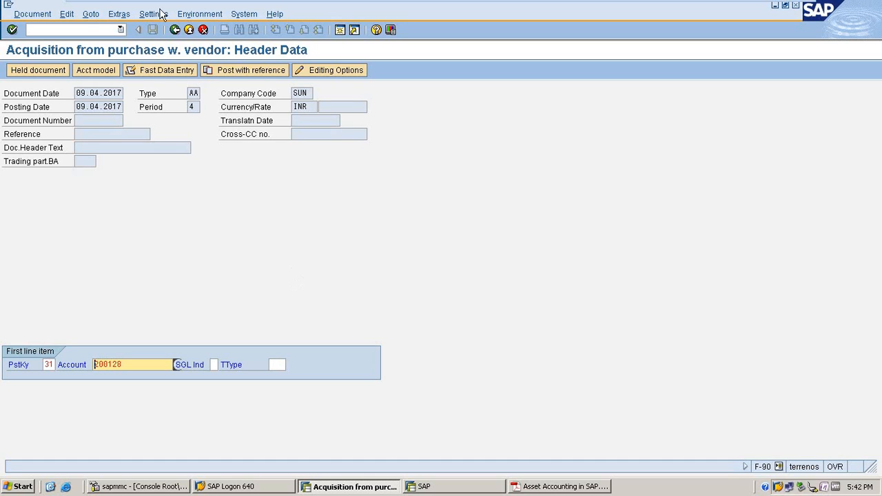
# Step: Discard the acquisition entry and restart transaction F-90 with document date 09.04.2017
pyautogui.click(89, 30)
pyautogui.write('/n')
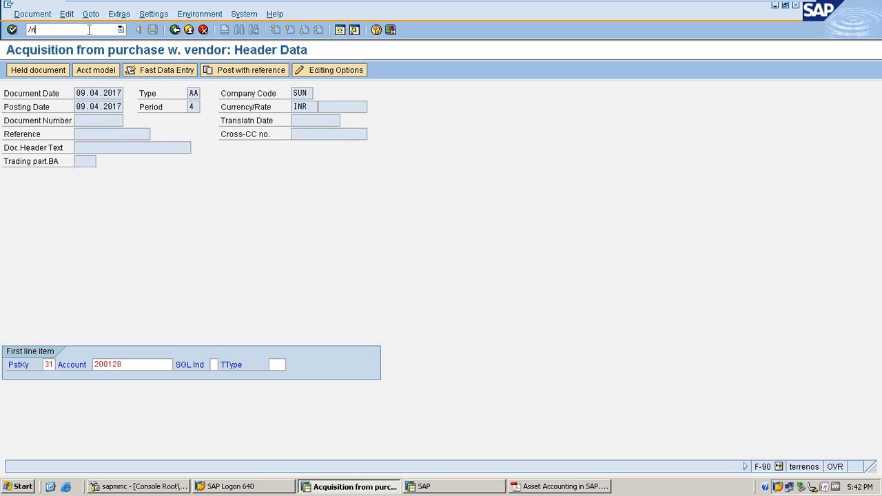
pyautogui.press('Return')
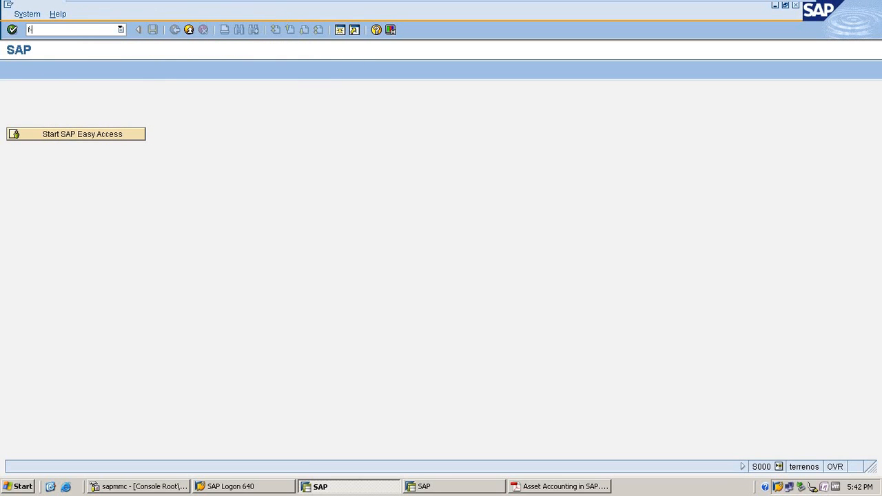
pyautogui.write('f-90')
pyautogui.press('Return')
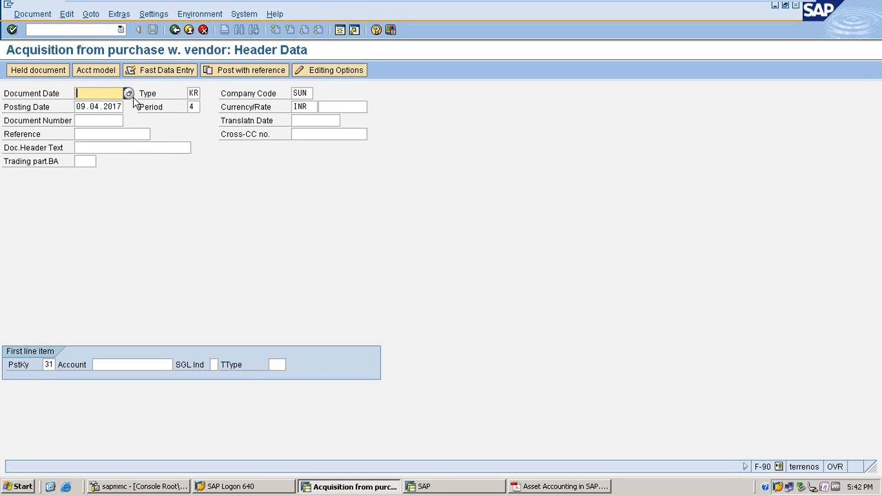
pyautogui.click(117, 94)
pyautogui.click(117, 106)
# Step: Look up vendors in country IN and assign DINESH AND CO as the account of the first line item
pyautogui.click(134, 365)
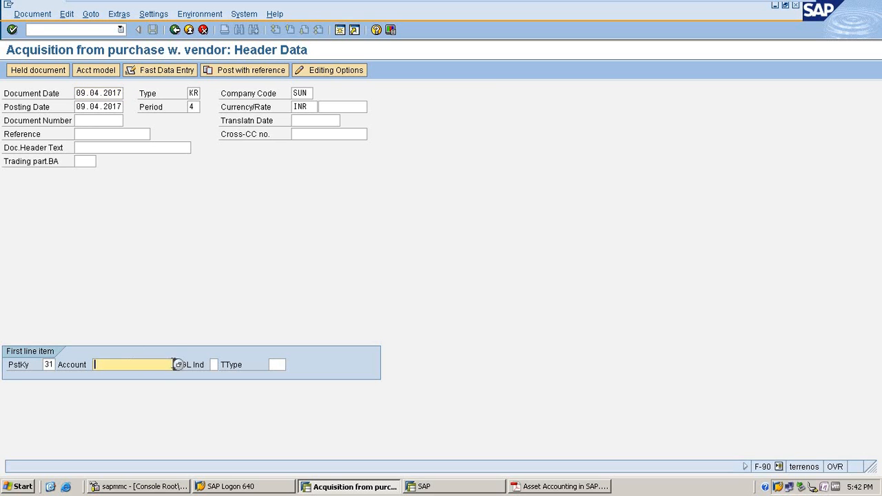
pyautogui.click(178, 365)
pyautogui.write('IN')
pyautogui.press('Return')
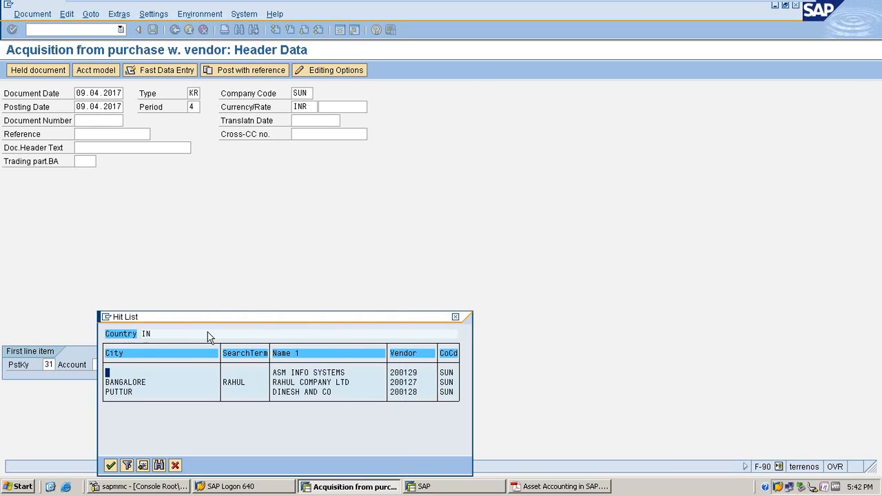
pyautogui.doubleClick(300, 392)
pyautogui.click(174, 365)
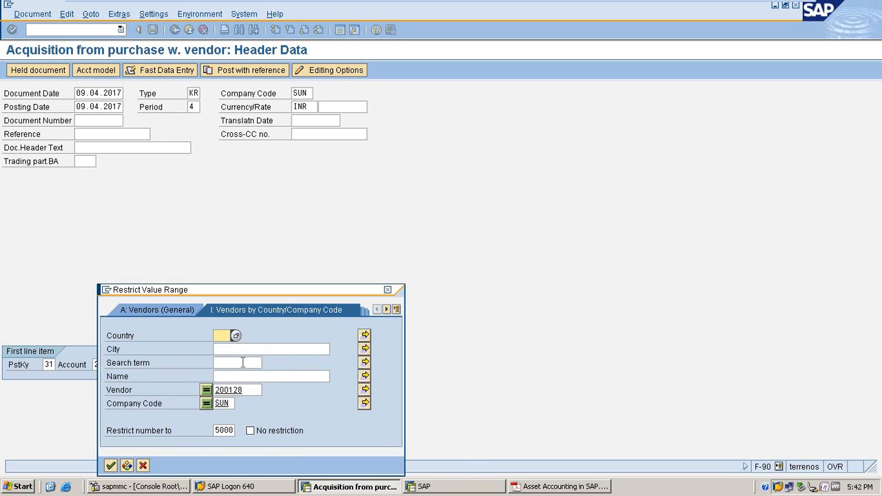
pyautogui.press('Escape')
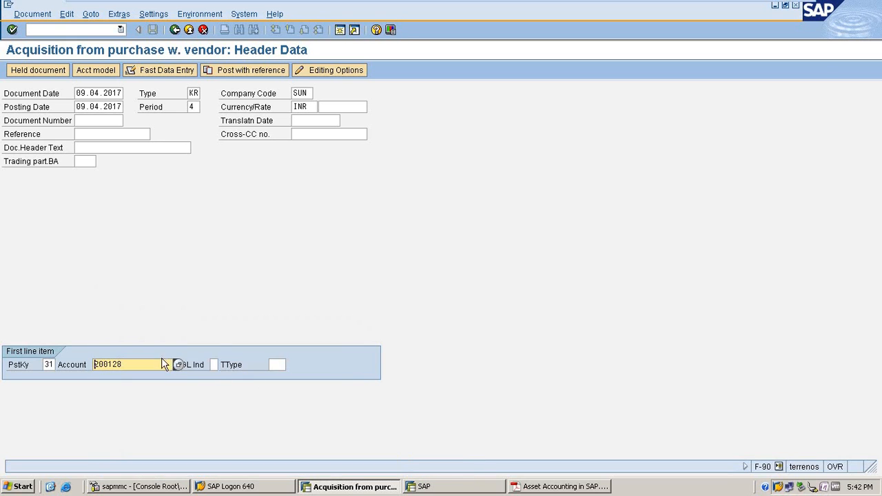
# Step: Clear the vendor filter, replace the account with RAHUL COMPANY LTD and try to continue with the posting
pyautogui.click(174, 365)
pyautogui.click(244, 389)
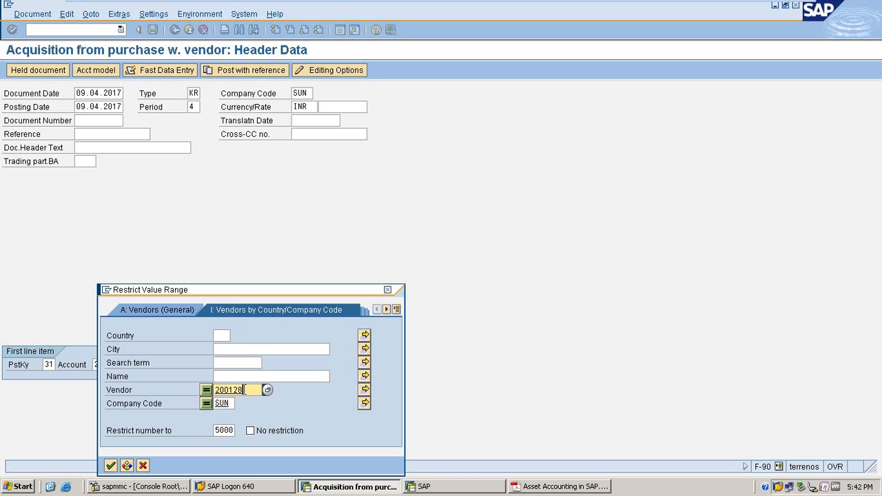
pyautogui.press('BackSpace')
pyautogui.press('BackSpace')
pyautogui.press('BackSpace')
pyautogui.press('BackSpace')
pyautogui.press('BackSpace')
pyautogui.press('BackSpace')
pyautogui.press('Return')
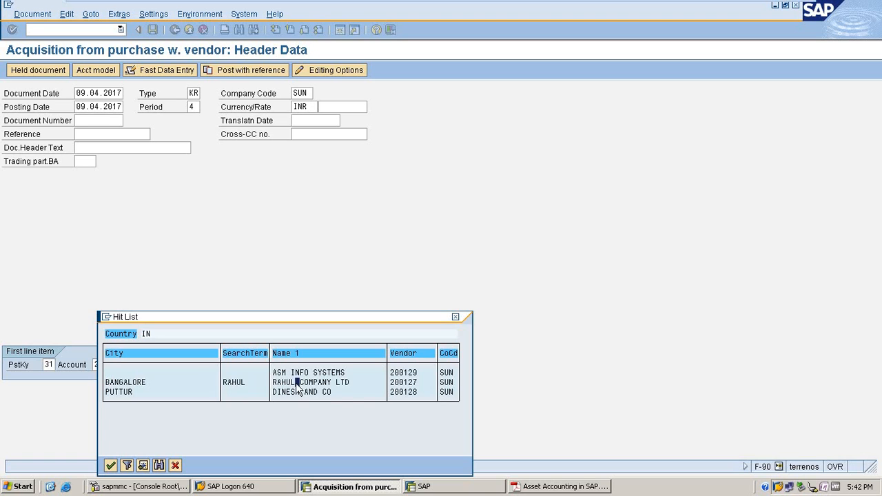
pyautogui.doubleClick(298, 382)
pyautogui.press('Return')
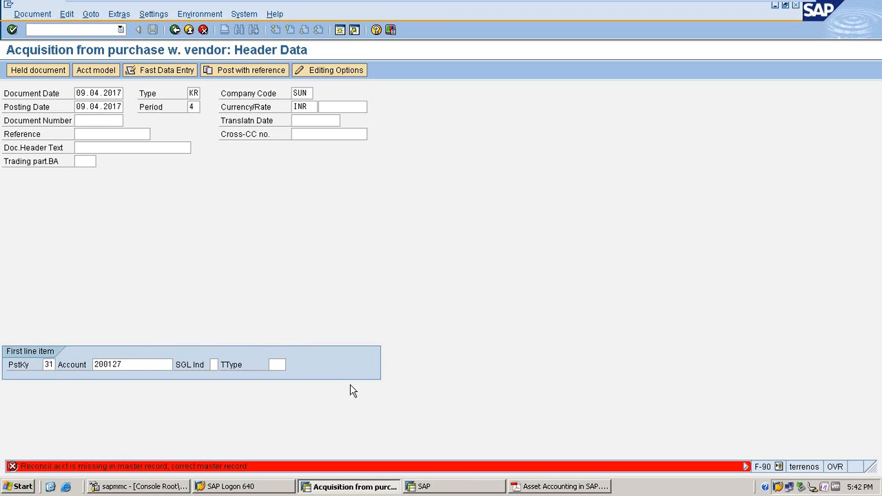
# Step: Search again without the vendor number, set the account to DINESH AND CO and continue to its address data
pyautogui.click(150, 367)
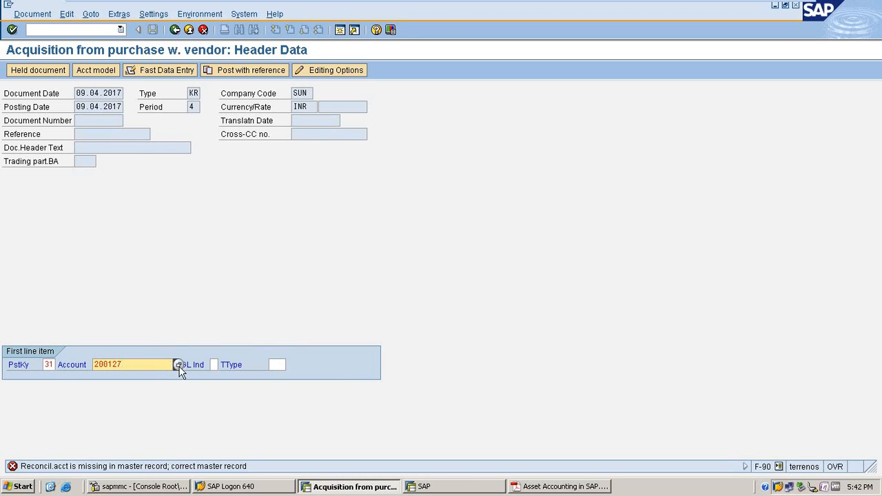
pyautogui.click(177, 366)
pyautogui.click(284, 391)
pyautogui.press('BackSpace')
pyautogui.press('BackSpace')
pyautogui.press('BackSpace')
pyautogui.press('BackSpace')
pyautogui.press('BackSpace')
pyautogui.press('BackSpace')
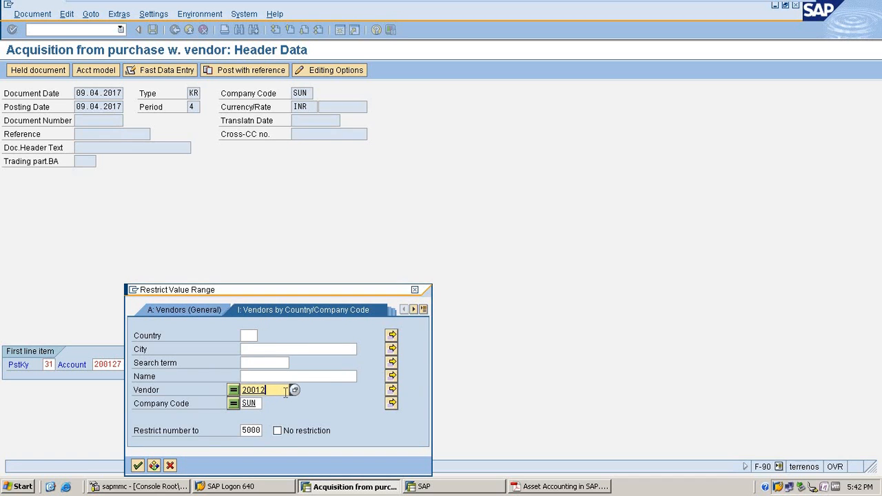
pyautogui.press('Return')
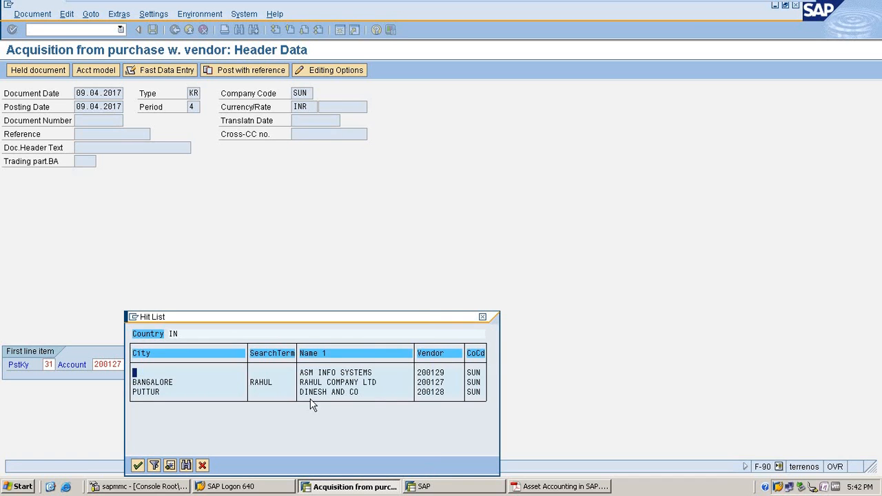
pyautogui.doubleClick(309, 383)
pyautogui.press('Return')
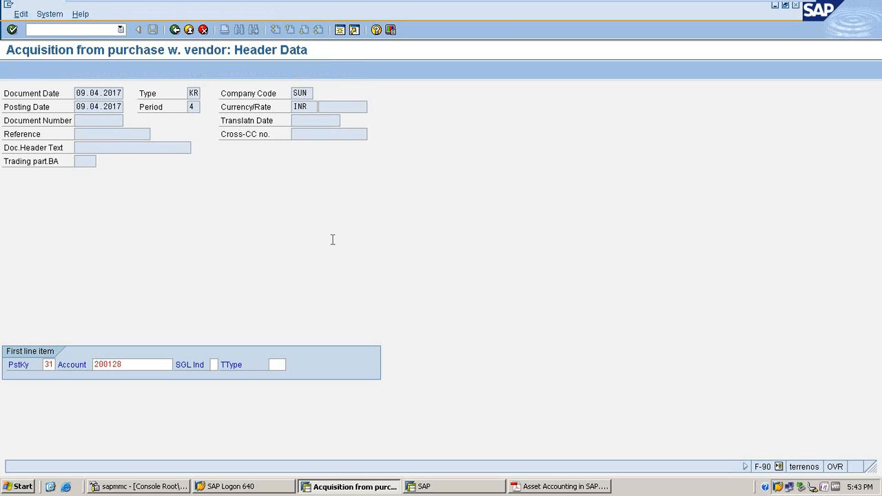
# Step: Fill in the vendor's business partner data with title Mr and name DINESH & CO
pyautogui.write('Mr')
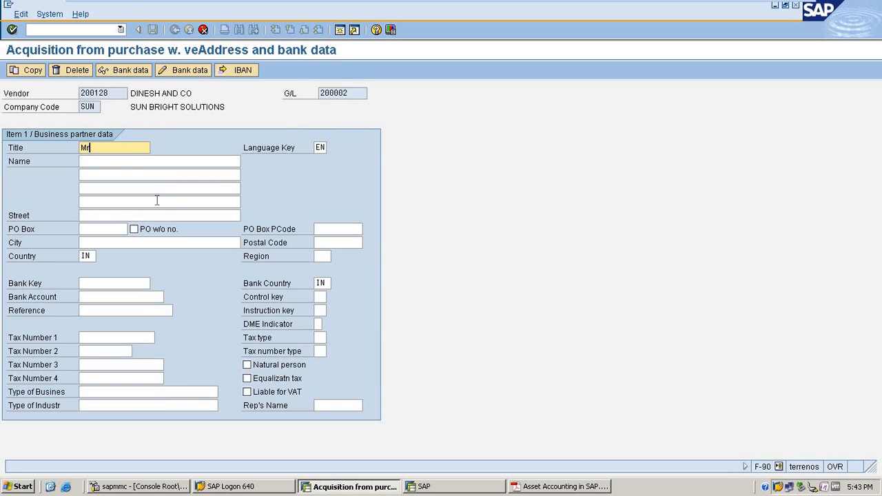
pyautogui.press('Tab')
pyautogui.press('Tab')
pyautogui.write('Dine')
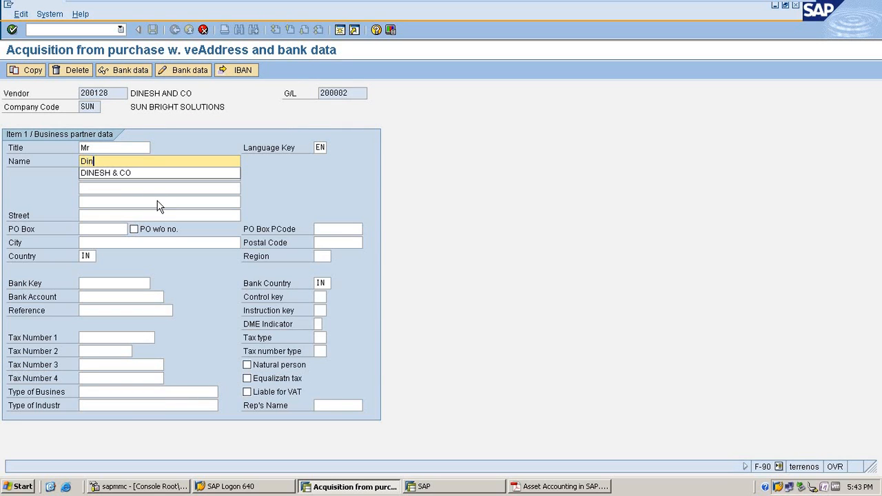
pyautogui.press('Down')
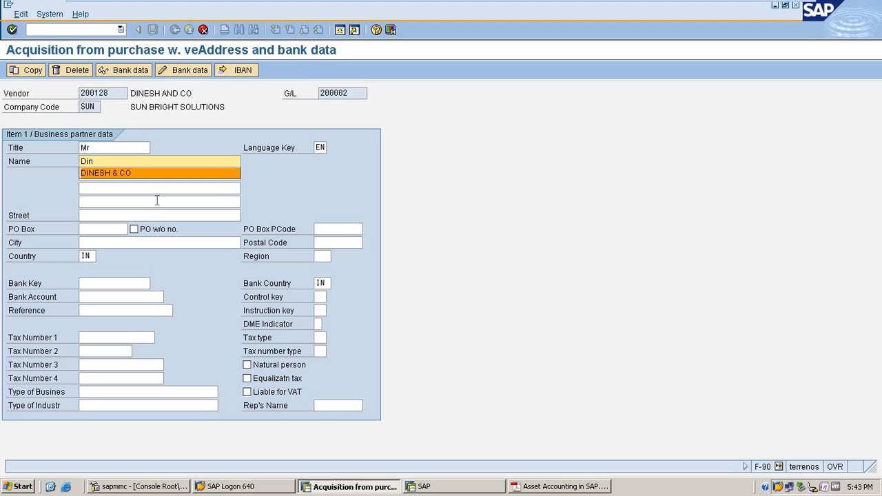
pyautogui.press('Return')
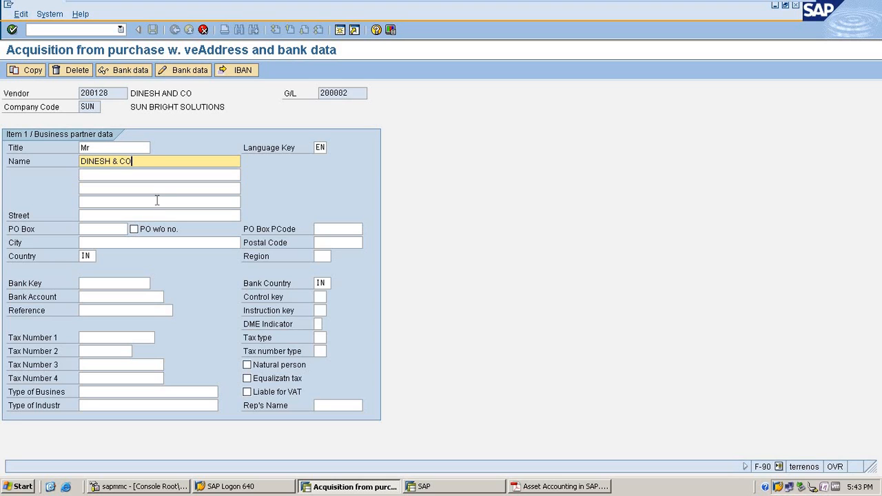
# Step: Enter BANGALORE as the city and fill in the postal code in the vendor's business partner data
pyautogui.click(137, 243)
pyautogui.press('Down')
pyautogui.press('Return')
pyautogui.click(344, 242)
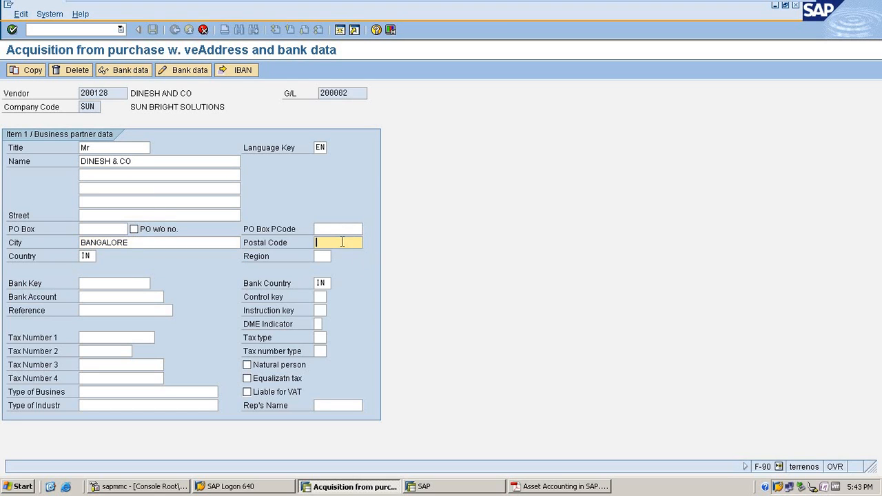
pyautogui.press('Down')
pyautogui.press('Return')
# Step: Fill in the vendor's bank key and bank account number and continue to the vendor invoice item
pyautogui.click(137, 283)
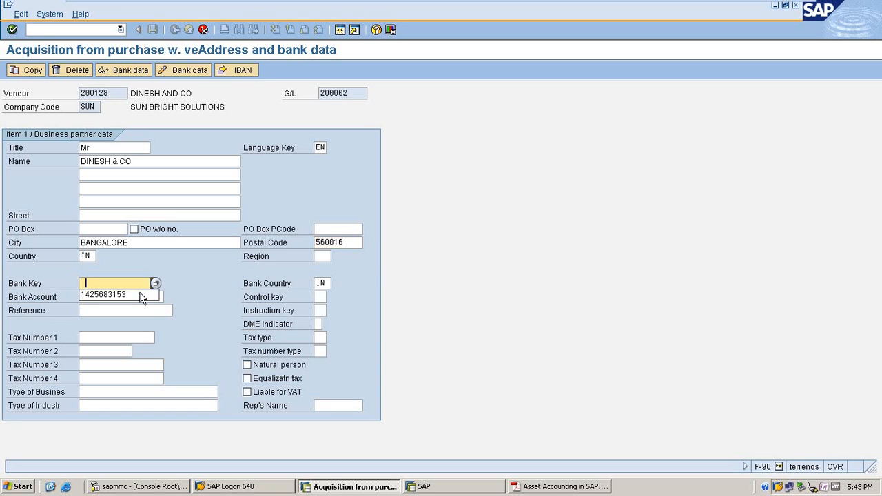
pyautogui.press('Down')
pyautogui.press('Return')
pyautogui.press('Tab')
pyautogui.press('Down')
pyautogui.press('Return')
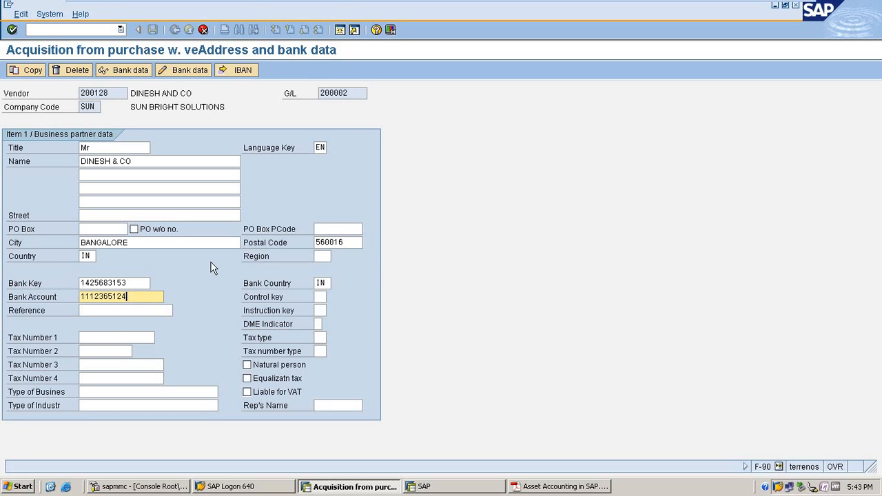
pyautogui.press('Return')
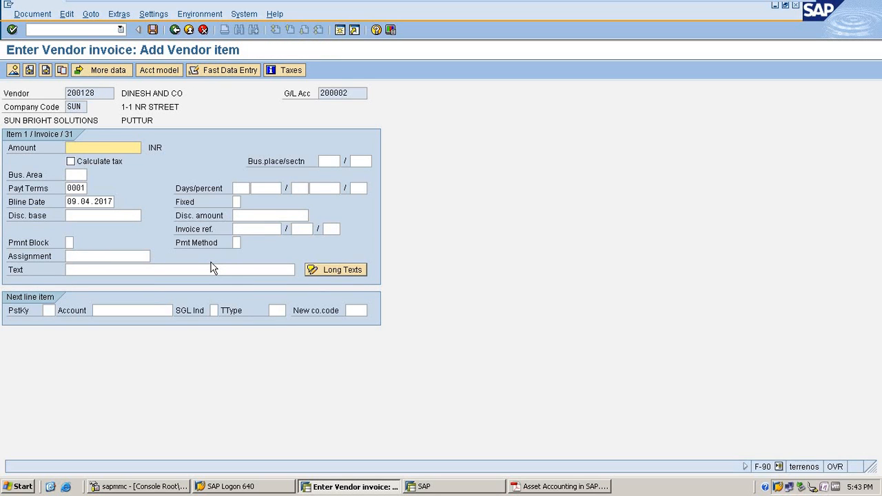
# Step: Set the vendor item's amount to 5000 INR and its text to Asset Purchase
pyautogui.write('5000')
pyautogui.click(103, 269)
pyautogui.write('Asset ')
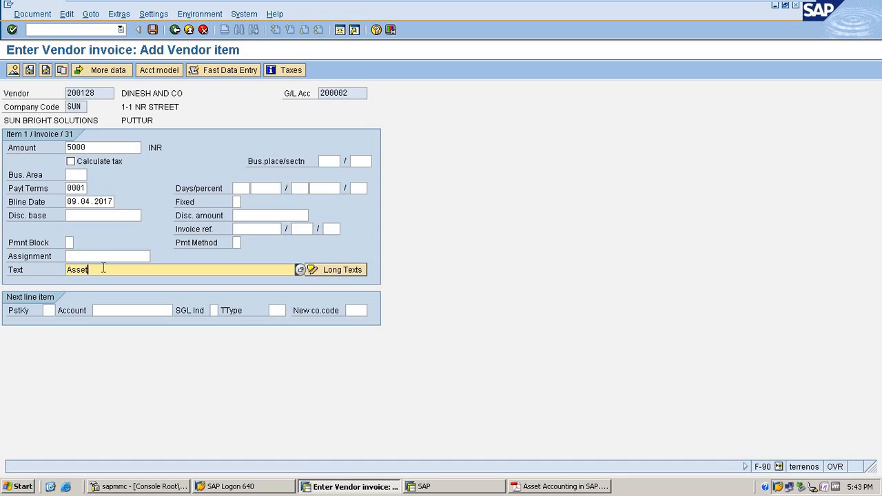
pyautogui.write('Purchase')
# Step: Define the next line item with posting key 70, asset SUN LAND and transaction type 100 External asset acquisition, and continue to it
pyautogui.click(48, 310)
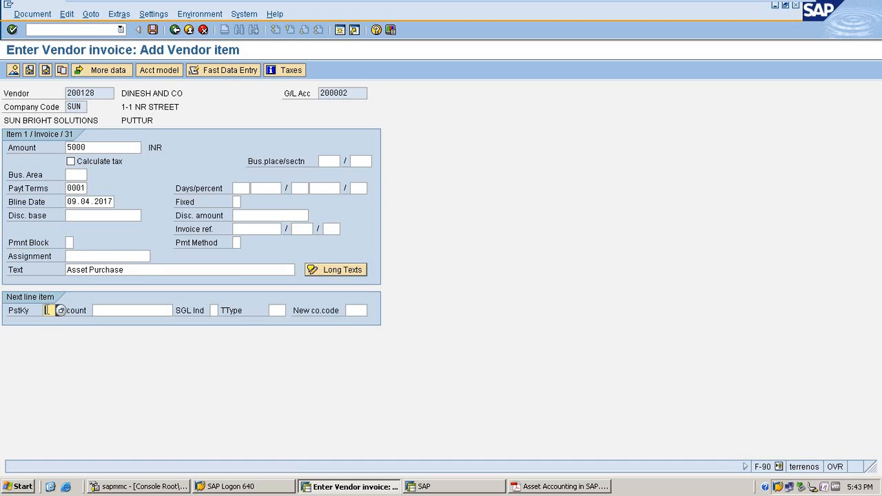
pyautogui.write('70')
pyautogui.press('F4')
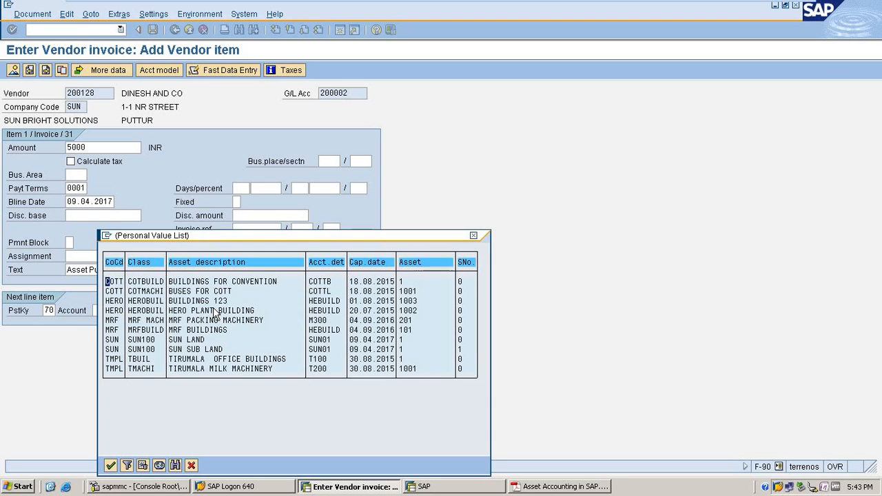
pyautogui.doubleClick(193, 339)
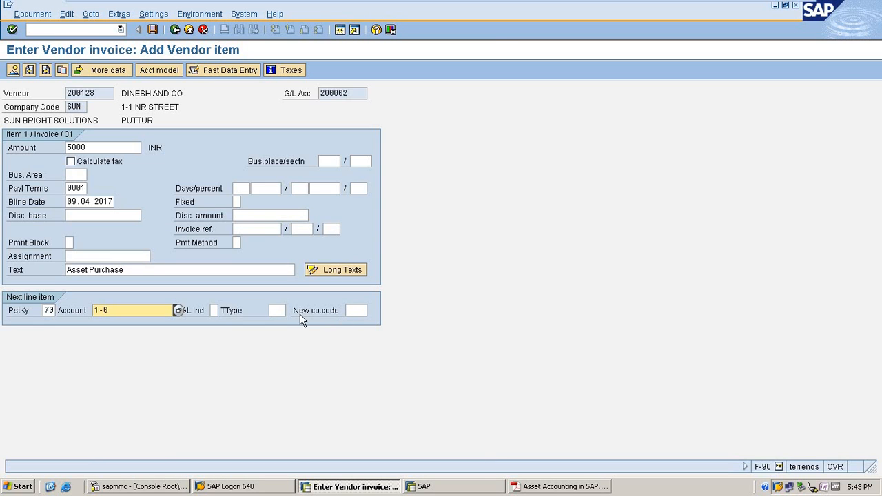
pyautogui.click(284, 315)
pyautogui.press('Return')
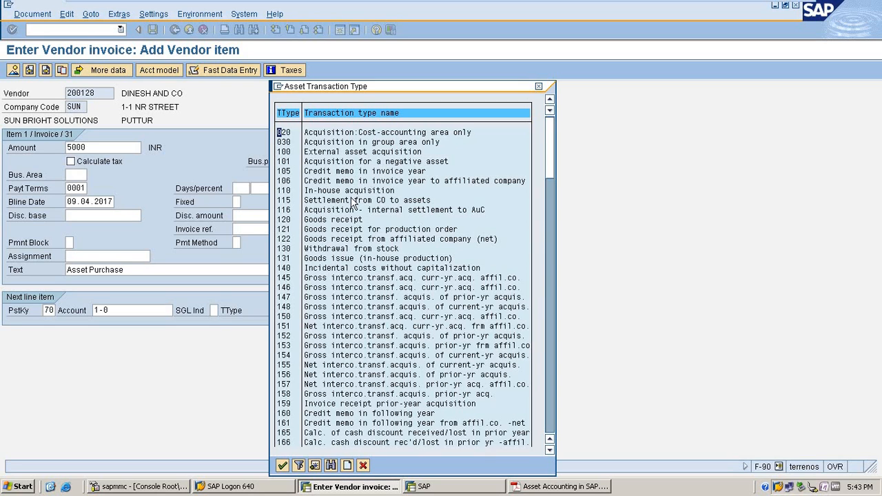
pyautogui.doubleClick(361, 155)
pyautogui.press('Return')
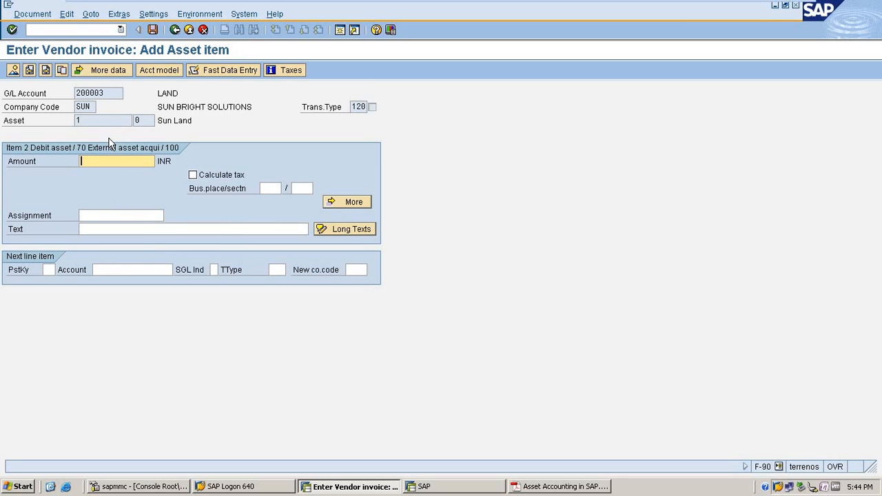
# Step: Set the asset item's amount to * and its text to +, and simulate the document
pyautogui.click(114, 231)
pyautogui.write('+')
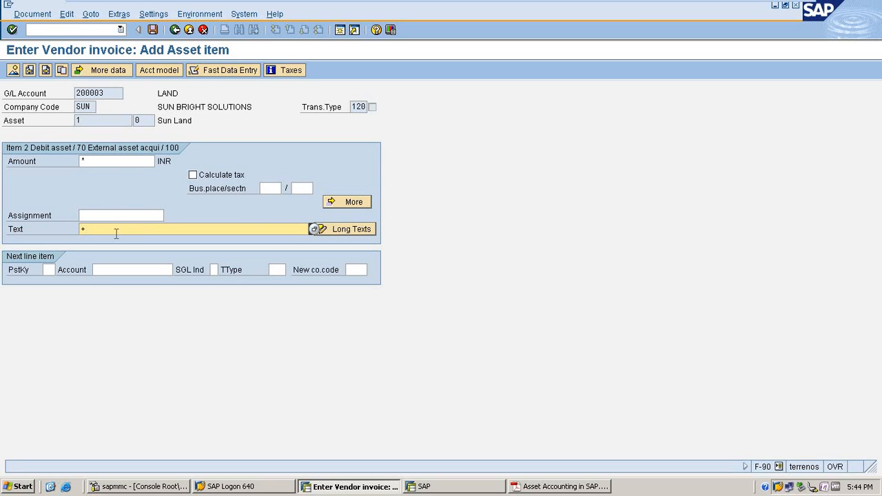
pyautogui.click(35, 15)
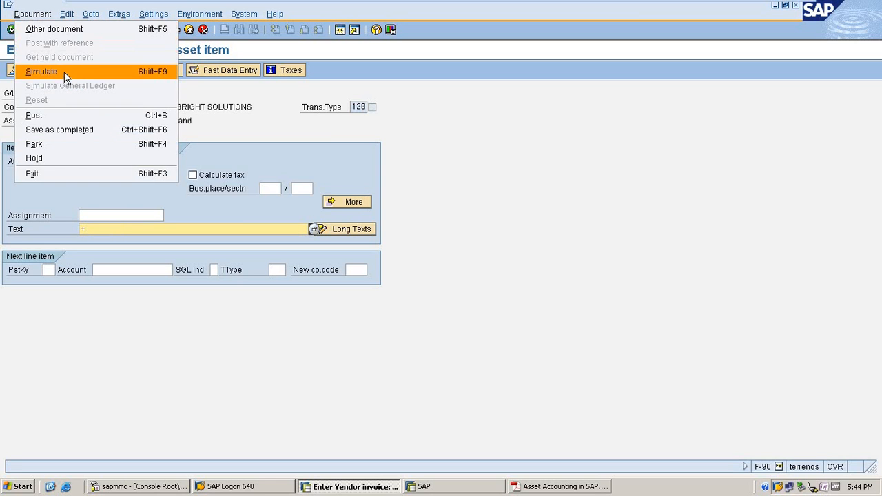
pyautogui.click(65, 73)
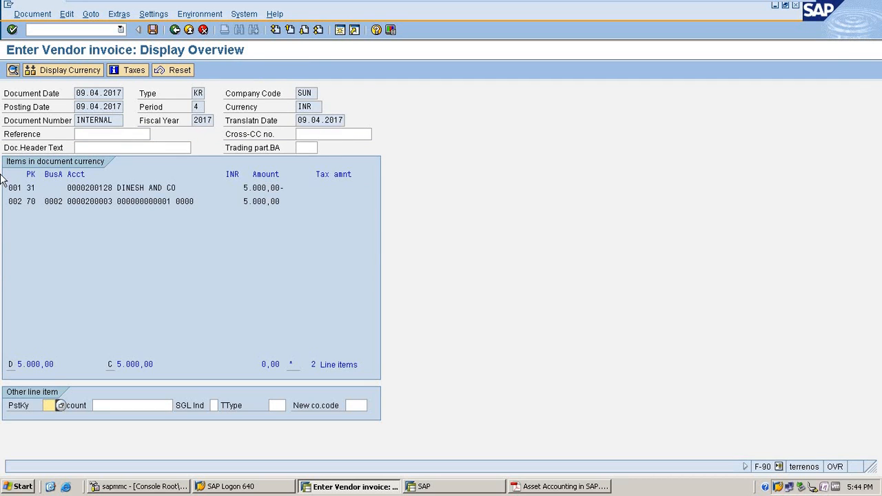
# Step: Post the simulated asset acquisition document, leave the posting screen and minimize the virtual machine window
pyautogui.click(46, 202)
pyautogui.moveTo(179, 210); pyautogui.dragTo(277, 205)
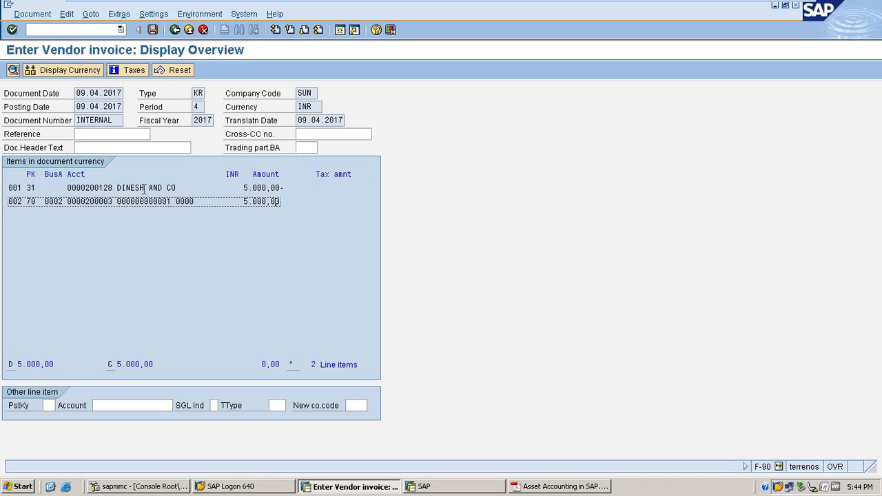
pyautogui.moveTo(68, 188); pyautogui.dragTo(324, 222)
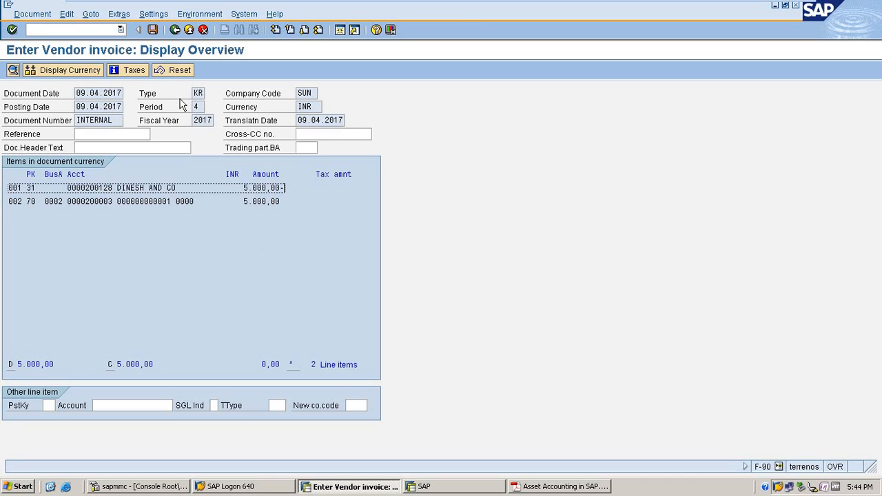
pyautogui.click(153, 30)
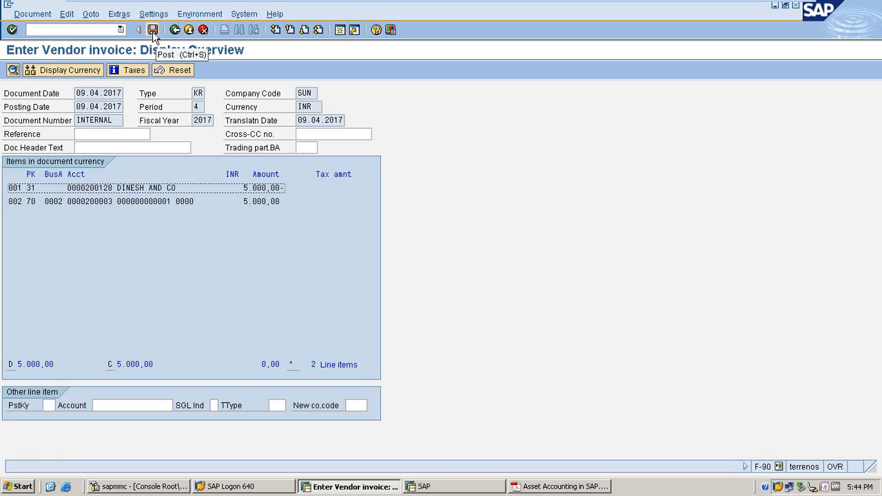
pyautogui.click(153, 31)
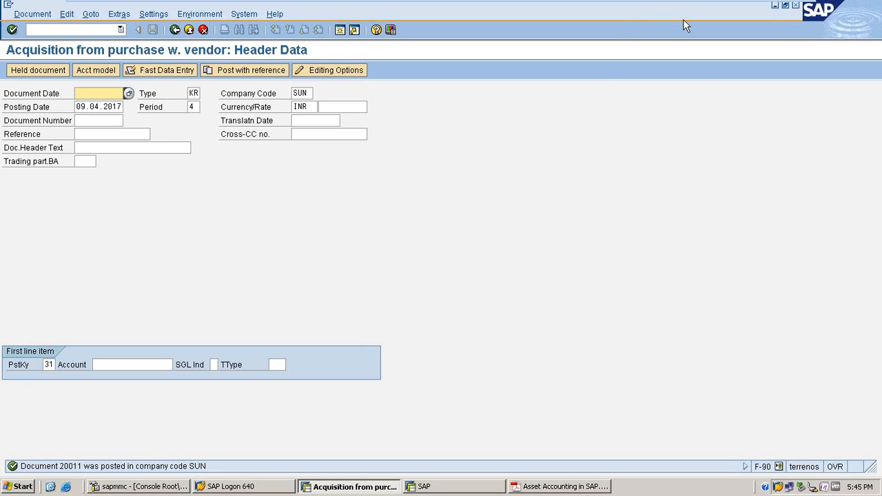
pyautogui.press('F3')
pyautogui.click(766, 7)
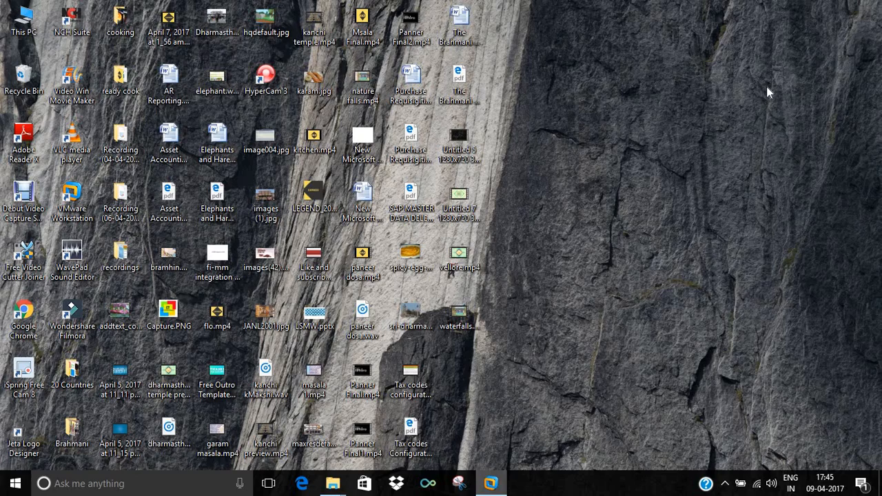